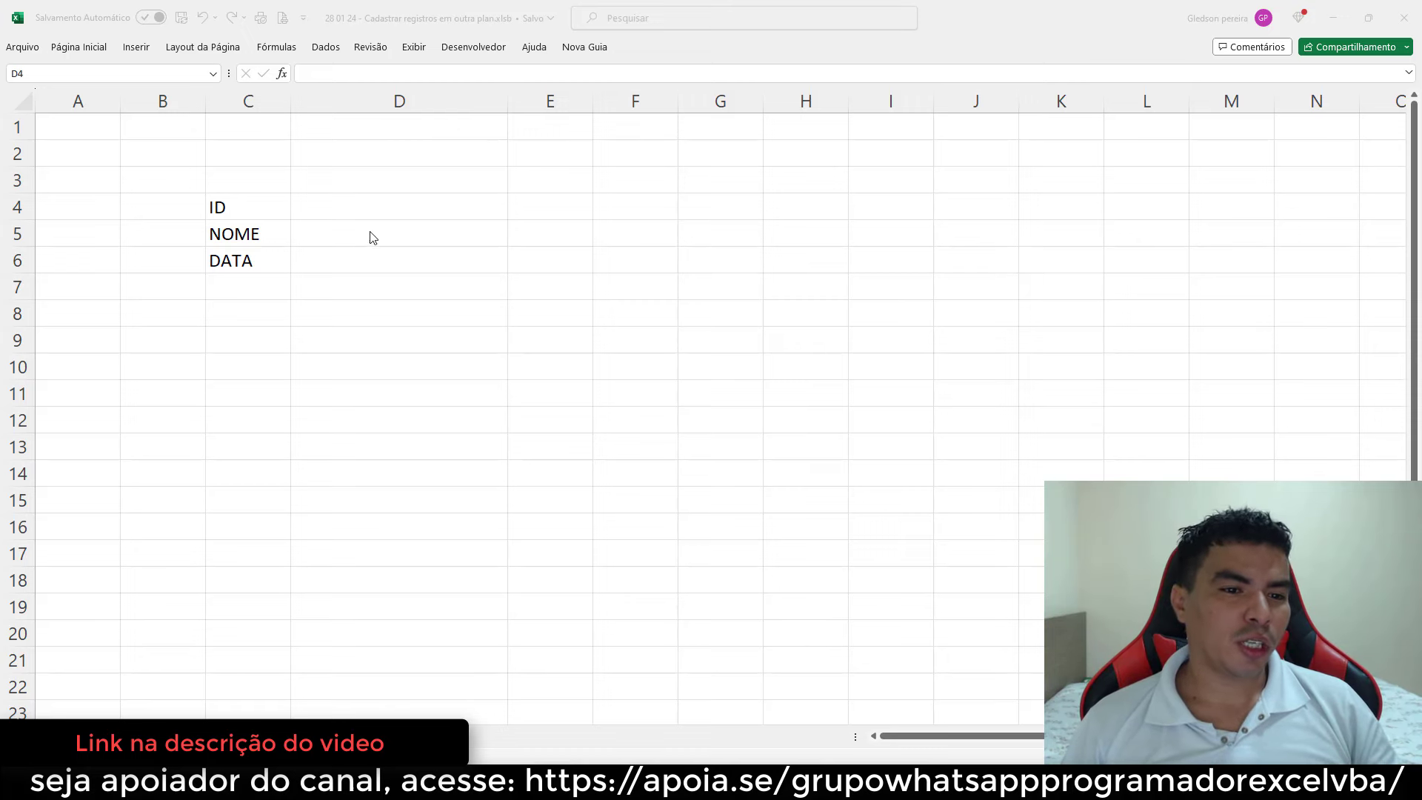
- Review the form's entry cells D4–D6 and the first empty bd row, A21
click(339, 217)
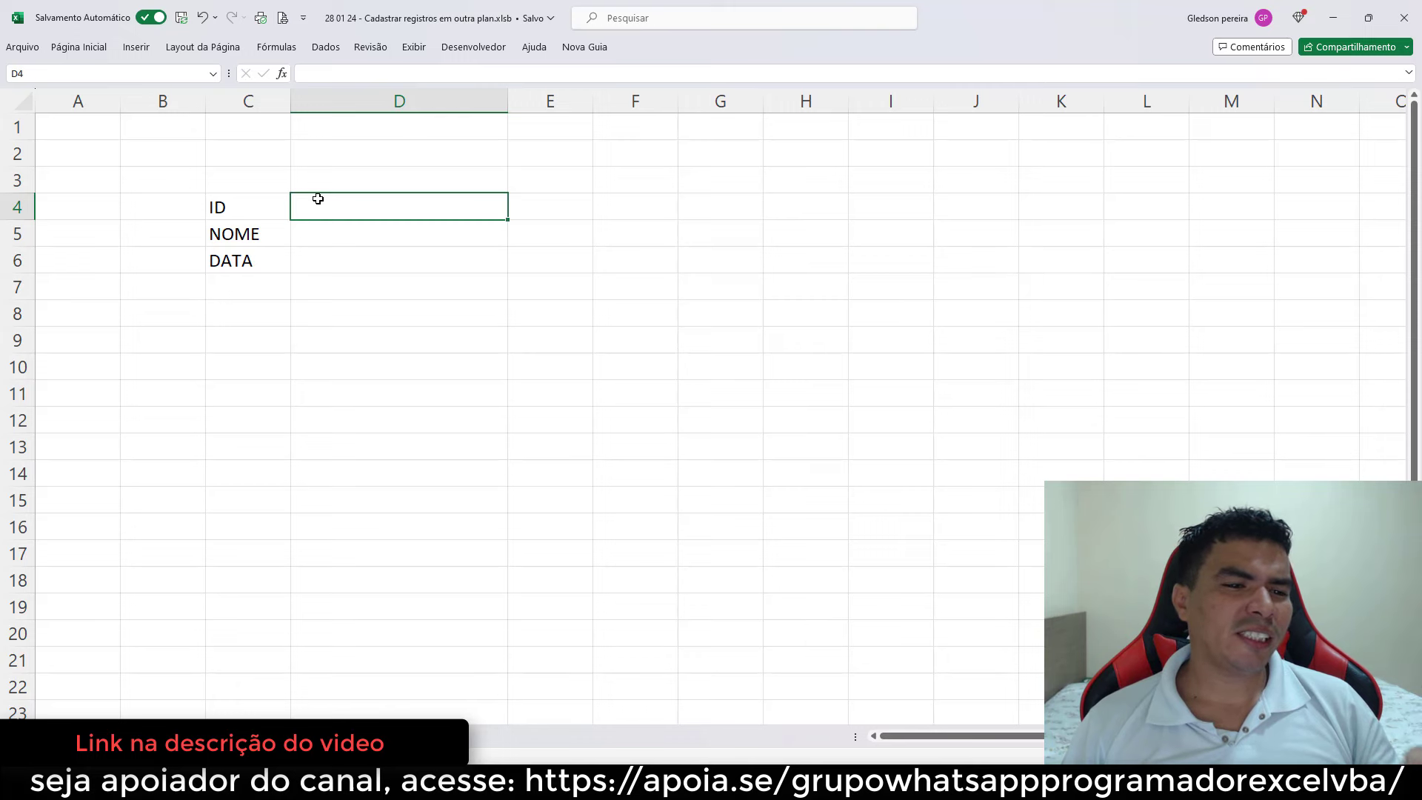
click(344, 227)
click(347, 261)
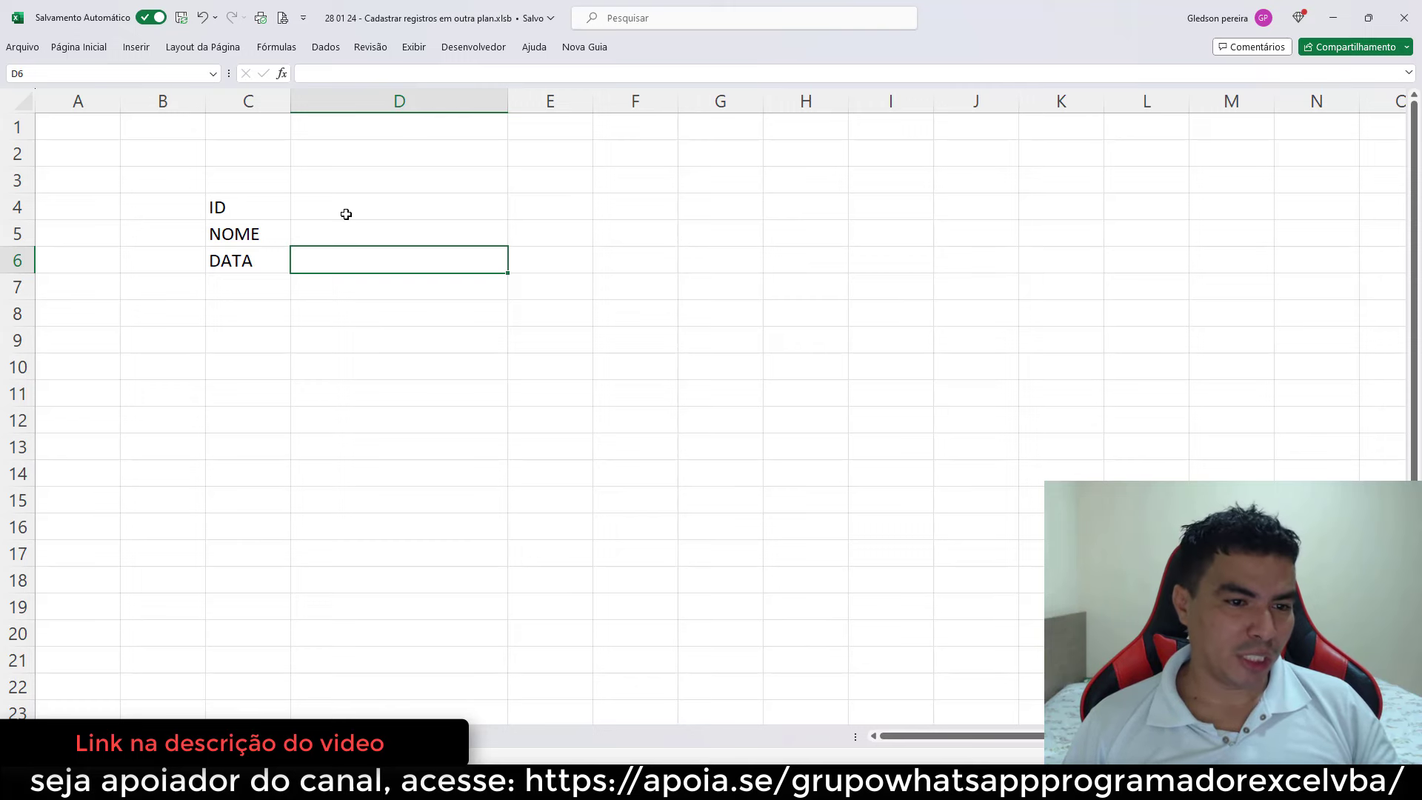
click(344, 214)
click(333, 234)
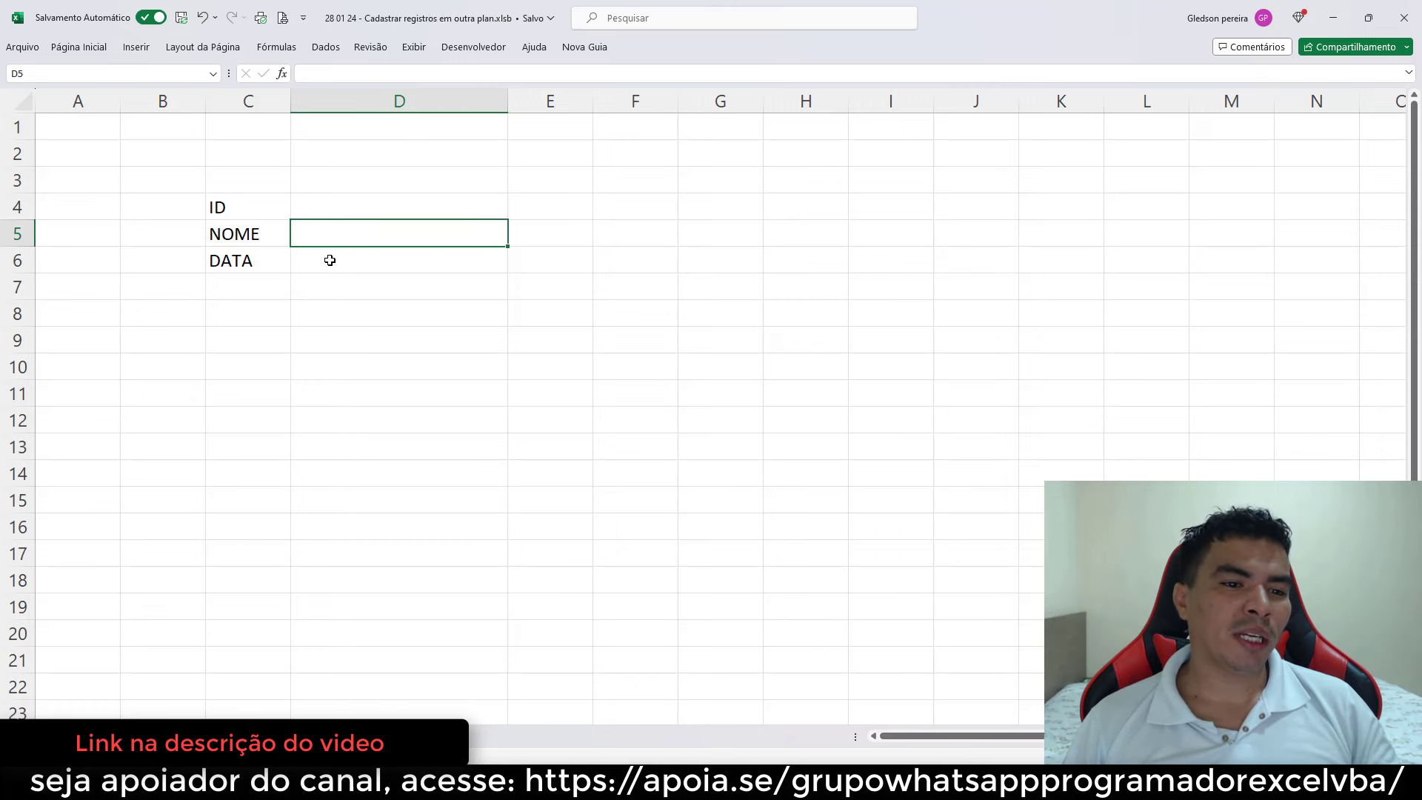
click(329, 260)
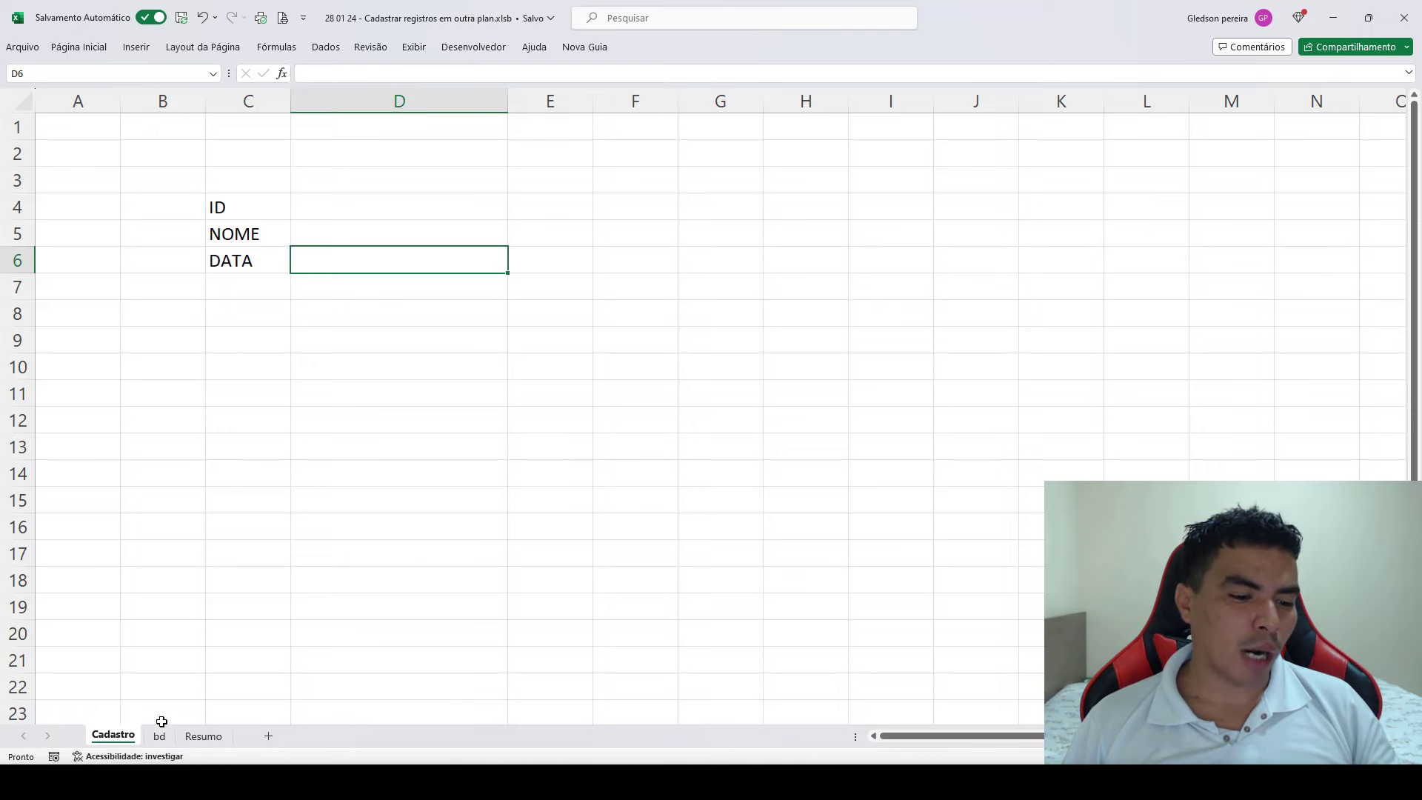
click(160, 735)
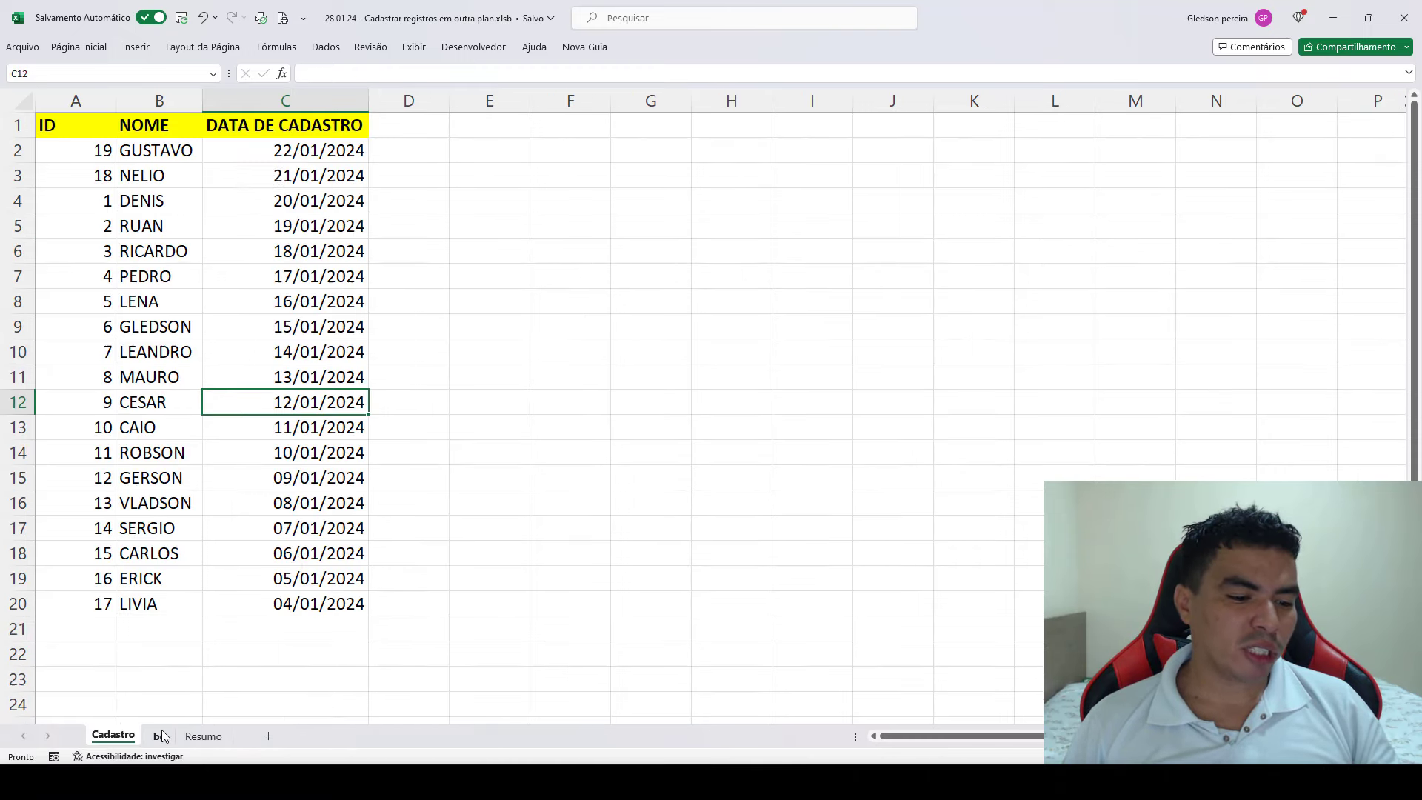
click(106, 622)
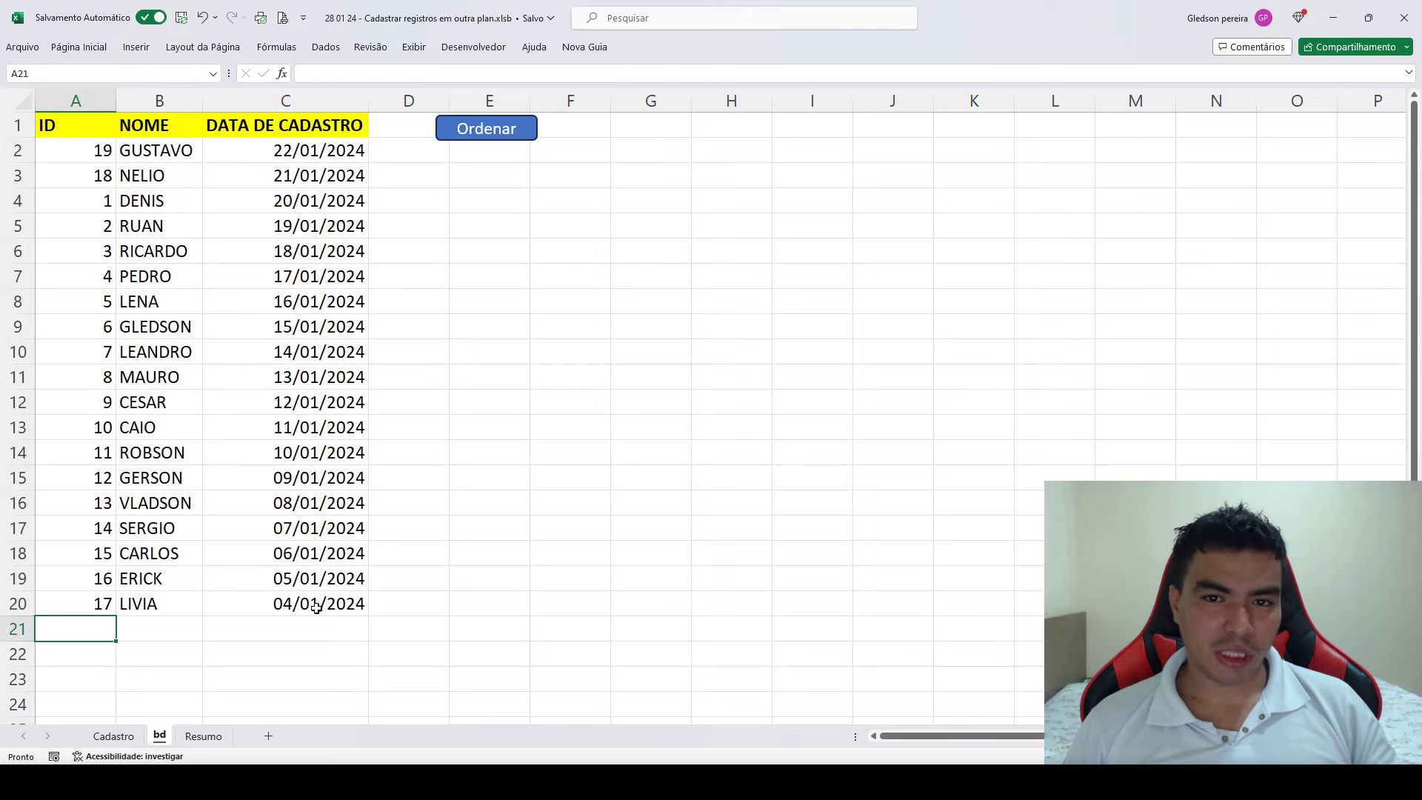
click(111, 736)
click(319, 368)
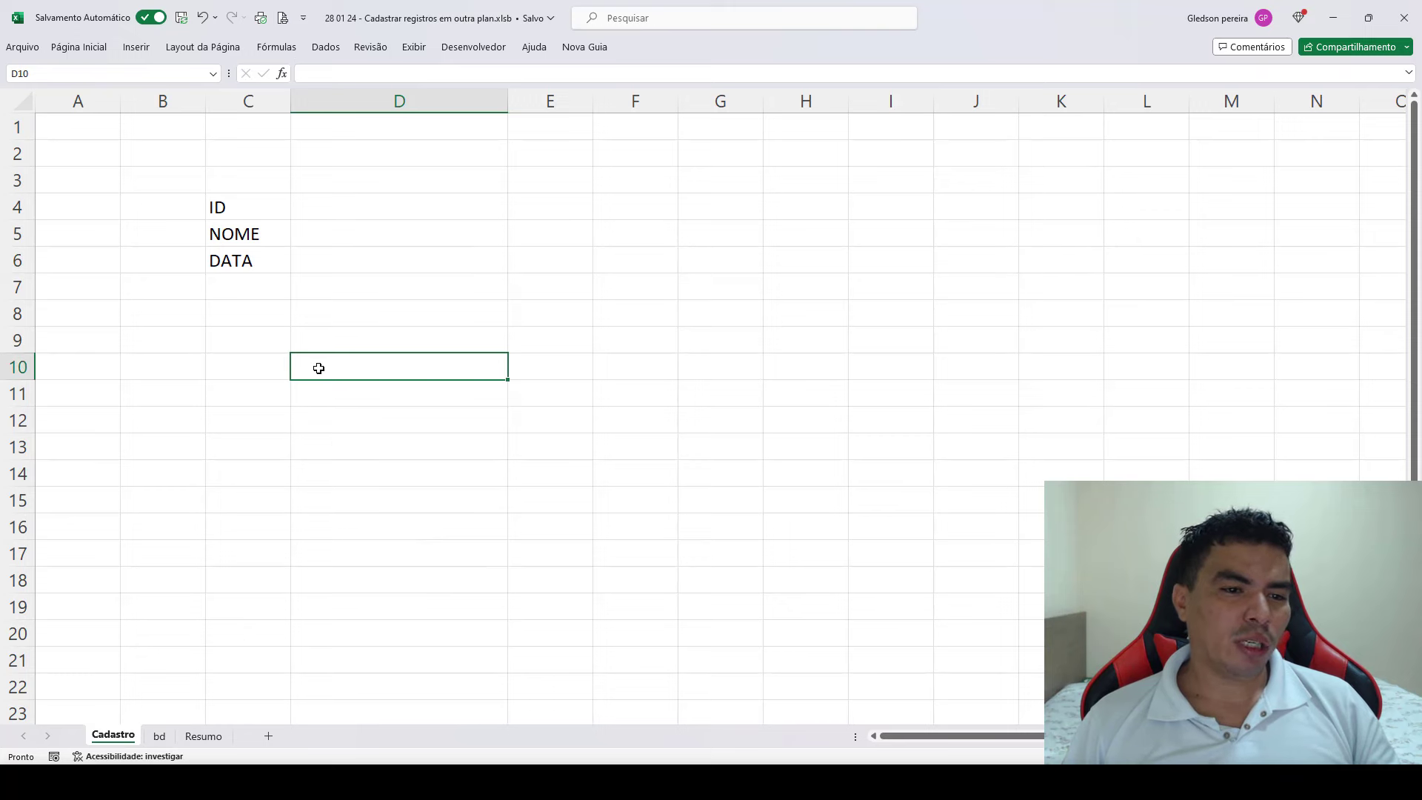
- Draw a rounded-rectangle button below the form labels near D7
click(137, 47)
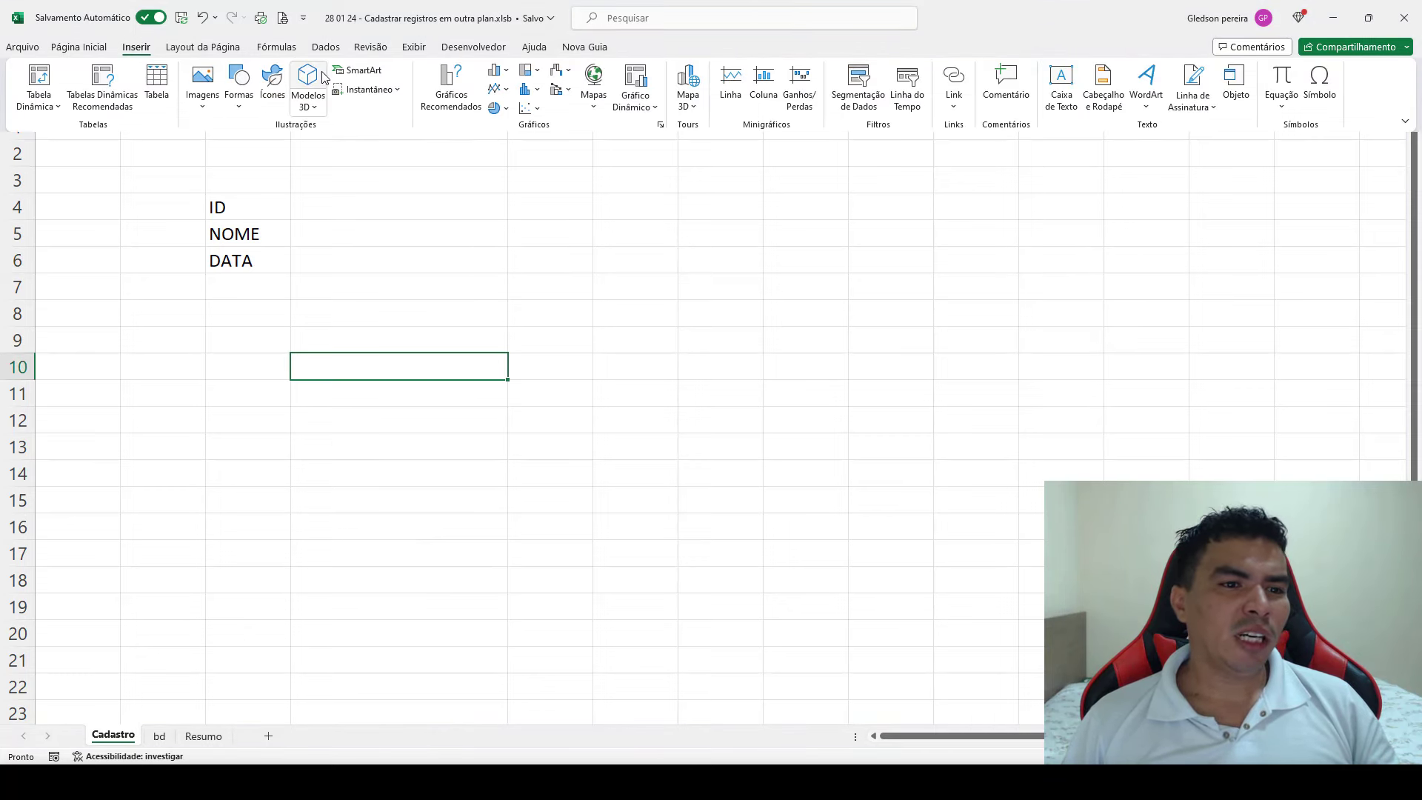
click(238, 86)
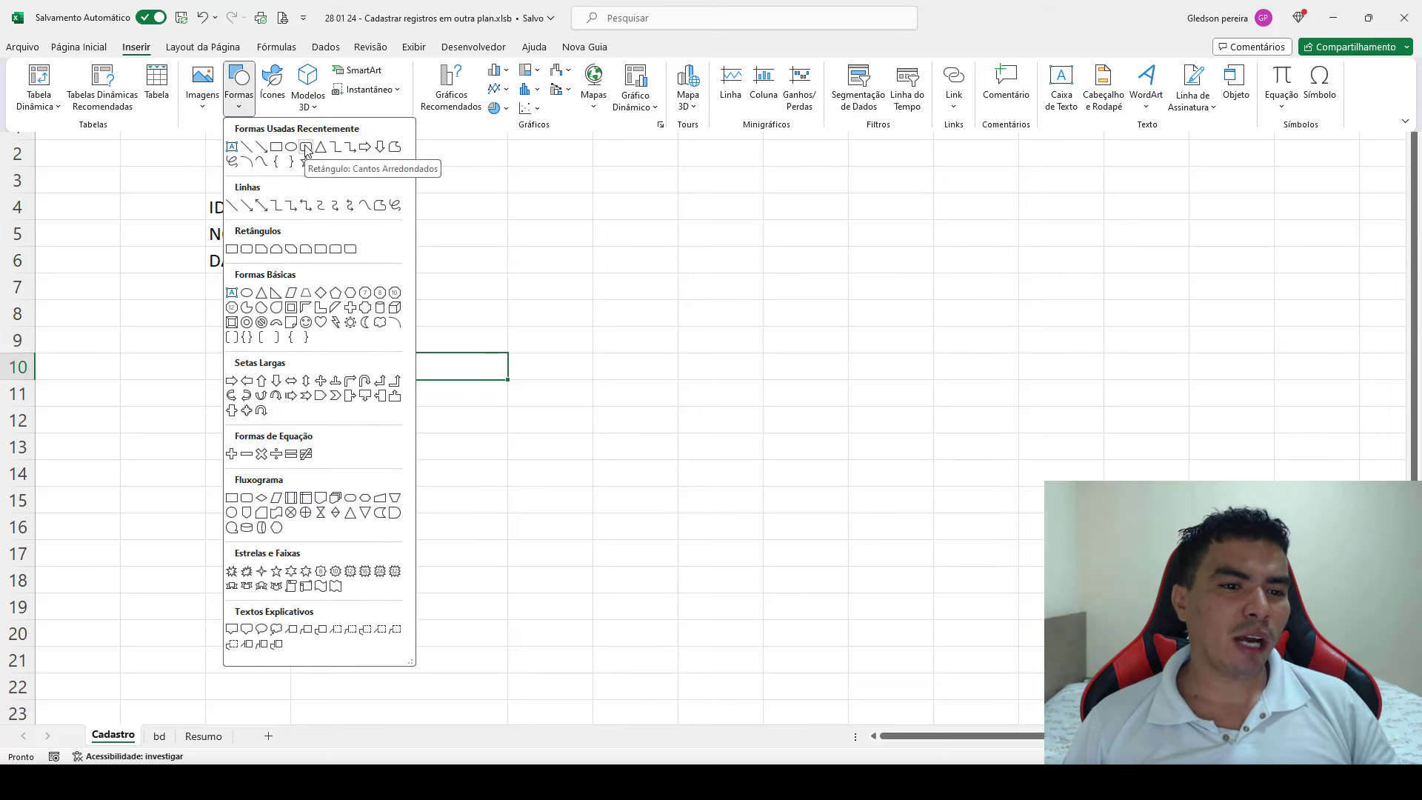
click(306, 148)
mouse_move(338, 280)
mouse_down()
mouse_move(448, 302)
mouse_move(437, 294)
mouse_up()
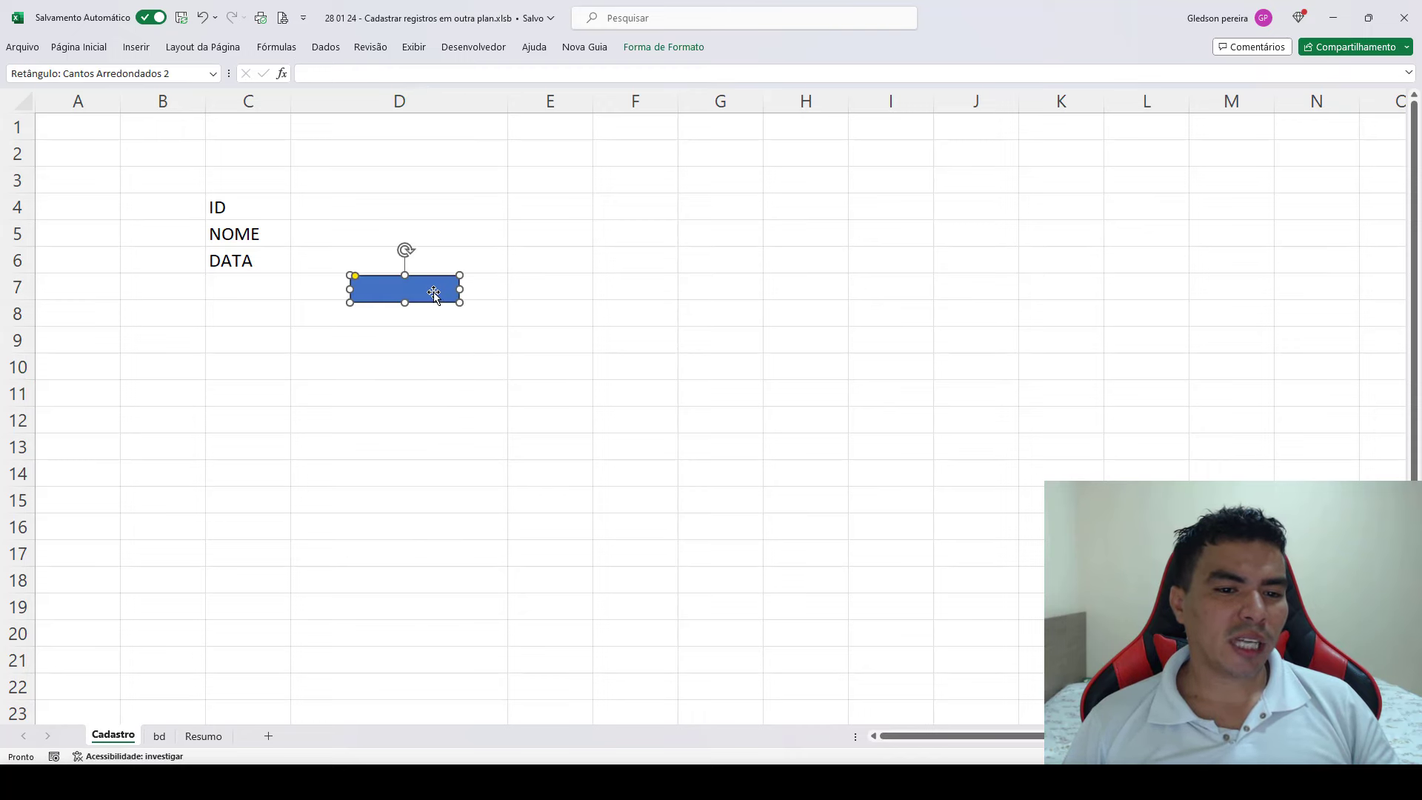
- Assign the button a new macro, RetânguloCantosArredondados2_Clique
right_click(434, 293)
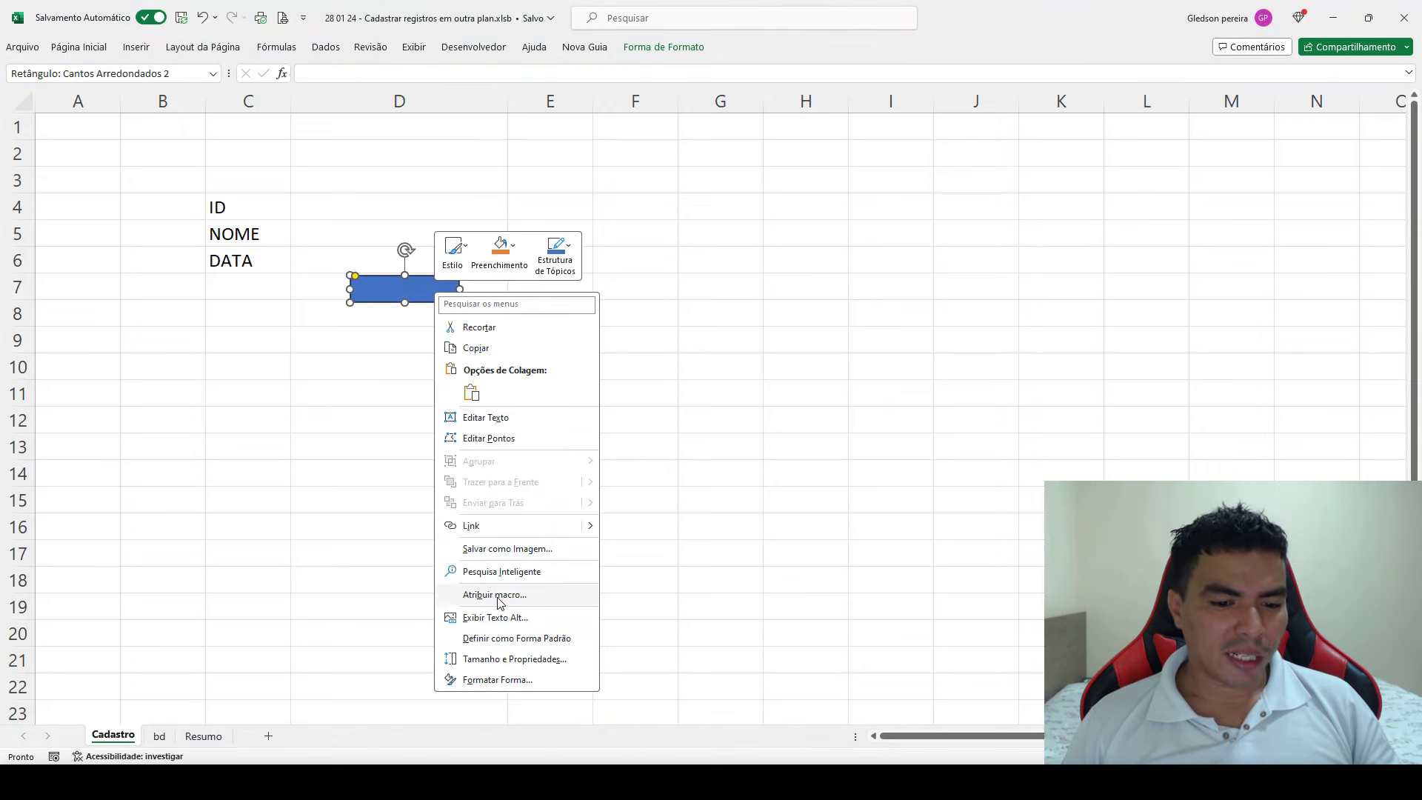
click(495, 594)
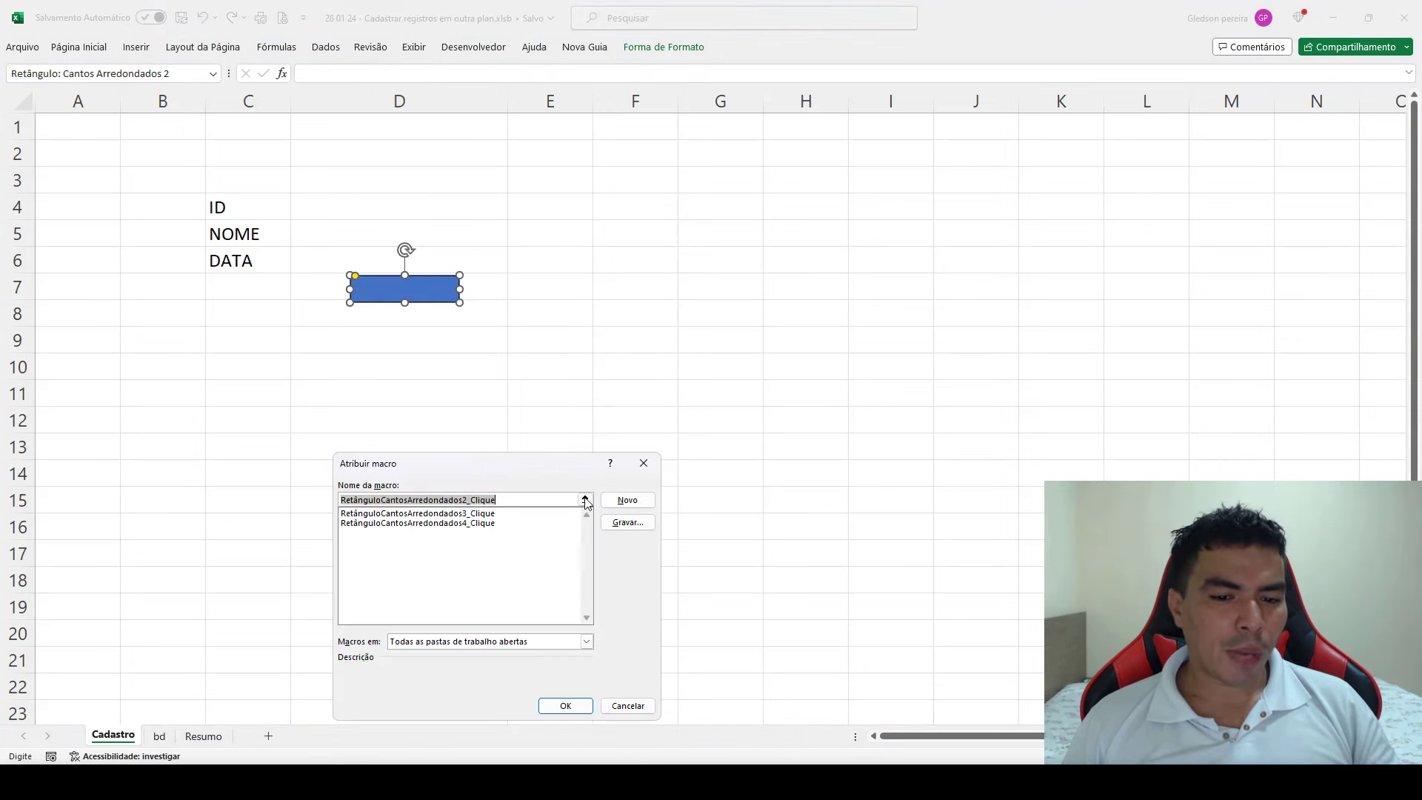
click(627, 502)
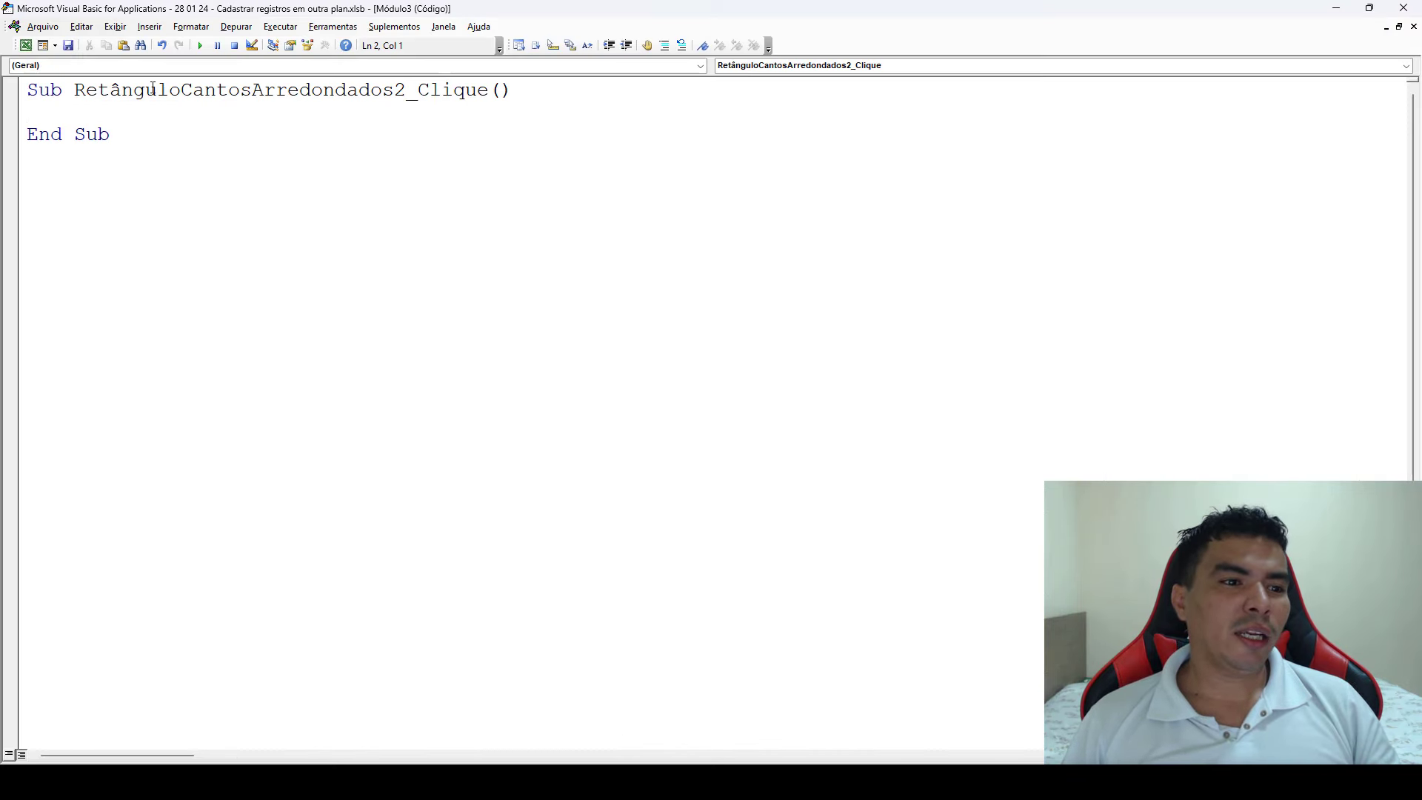
- Show the Project Explorer and move the VBA editor aside to reveal the workbook
drag(74, 90, 489, 92)
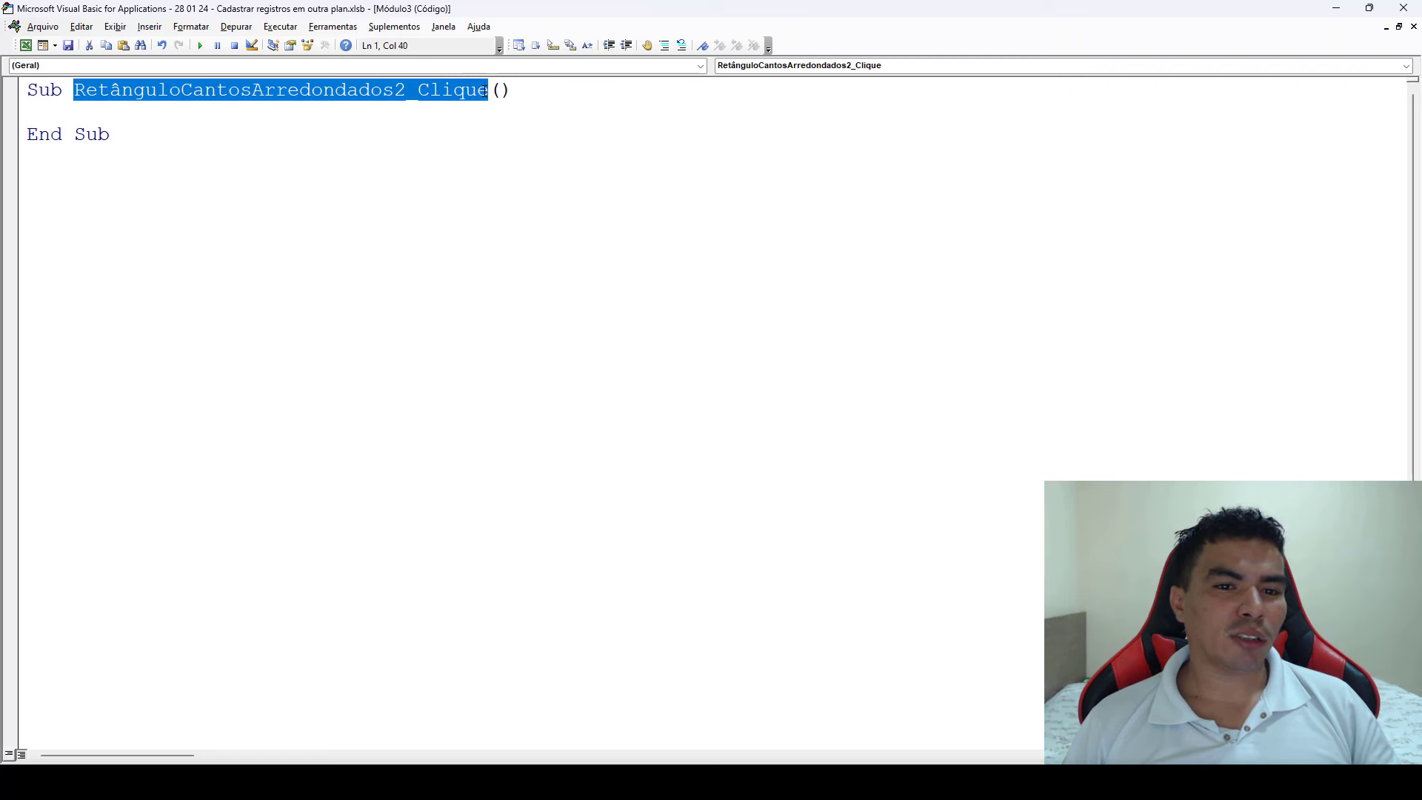
click(69, 109)
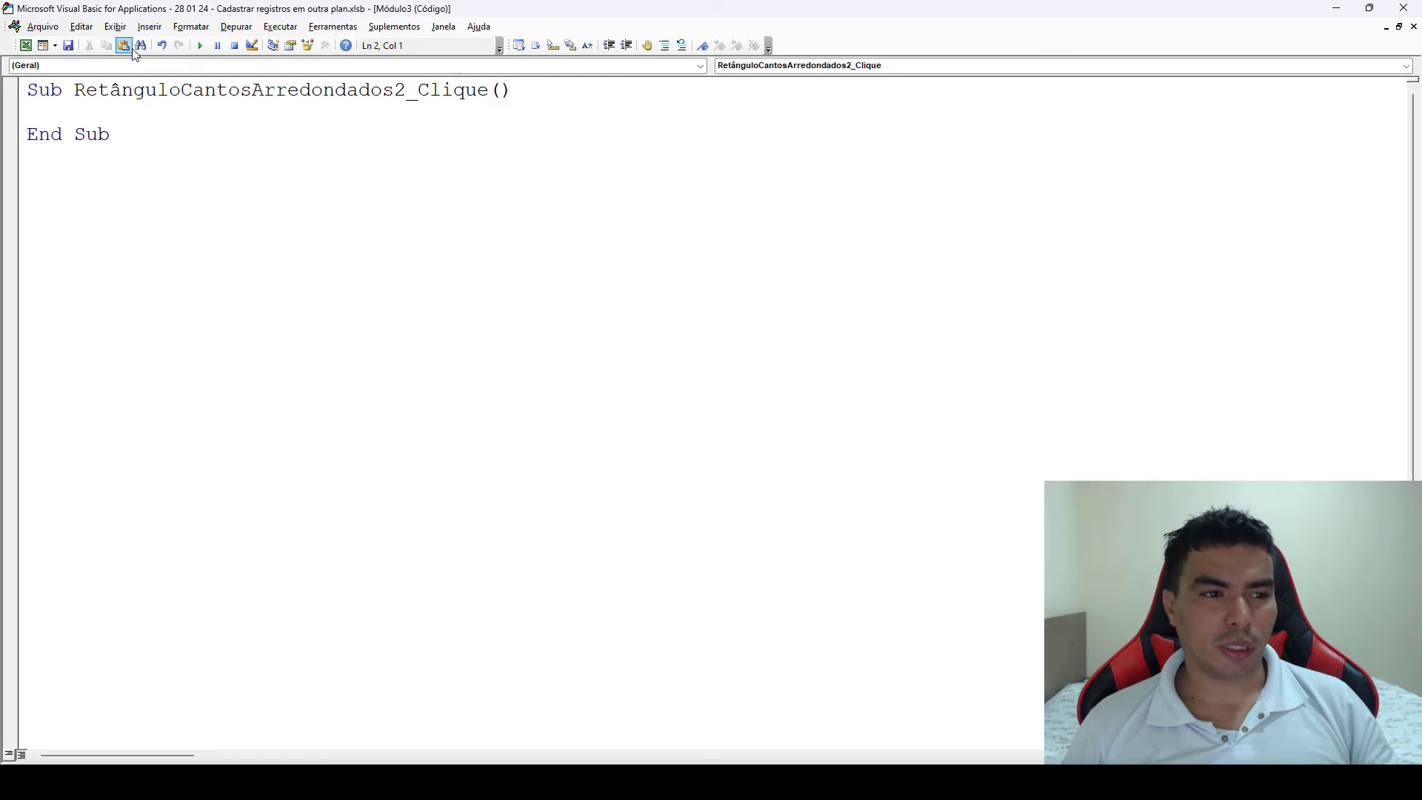
click(115, 26)
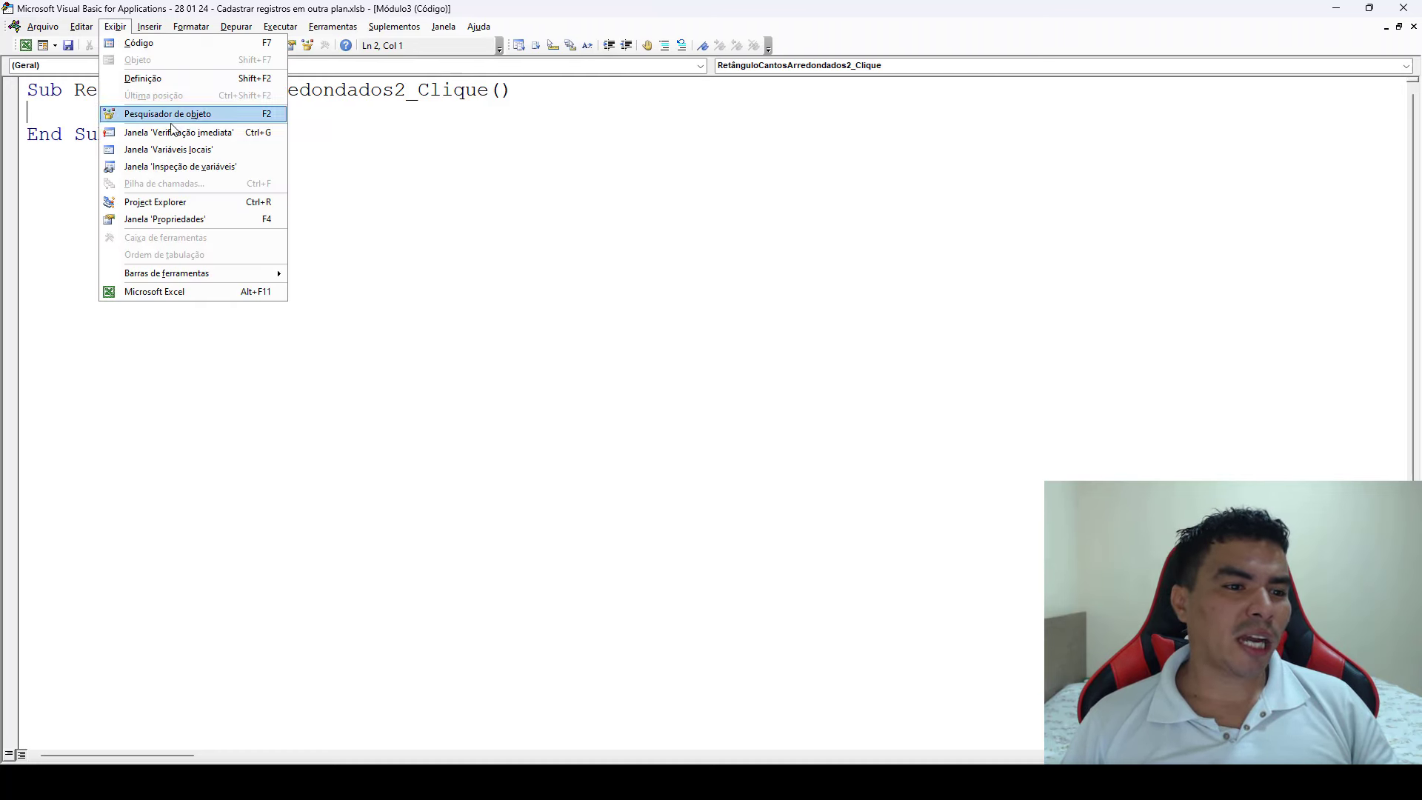
click(178, 201)
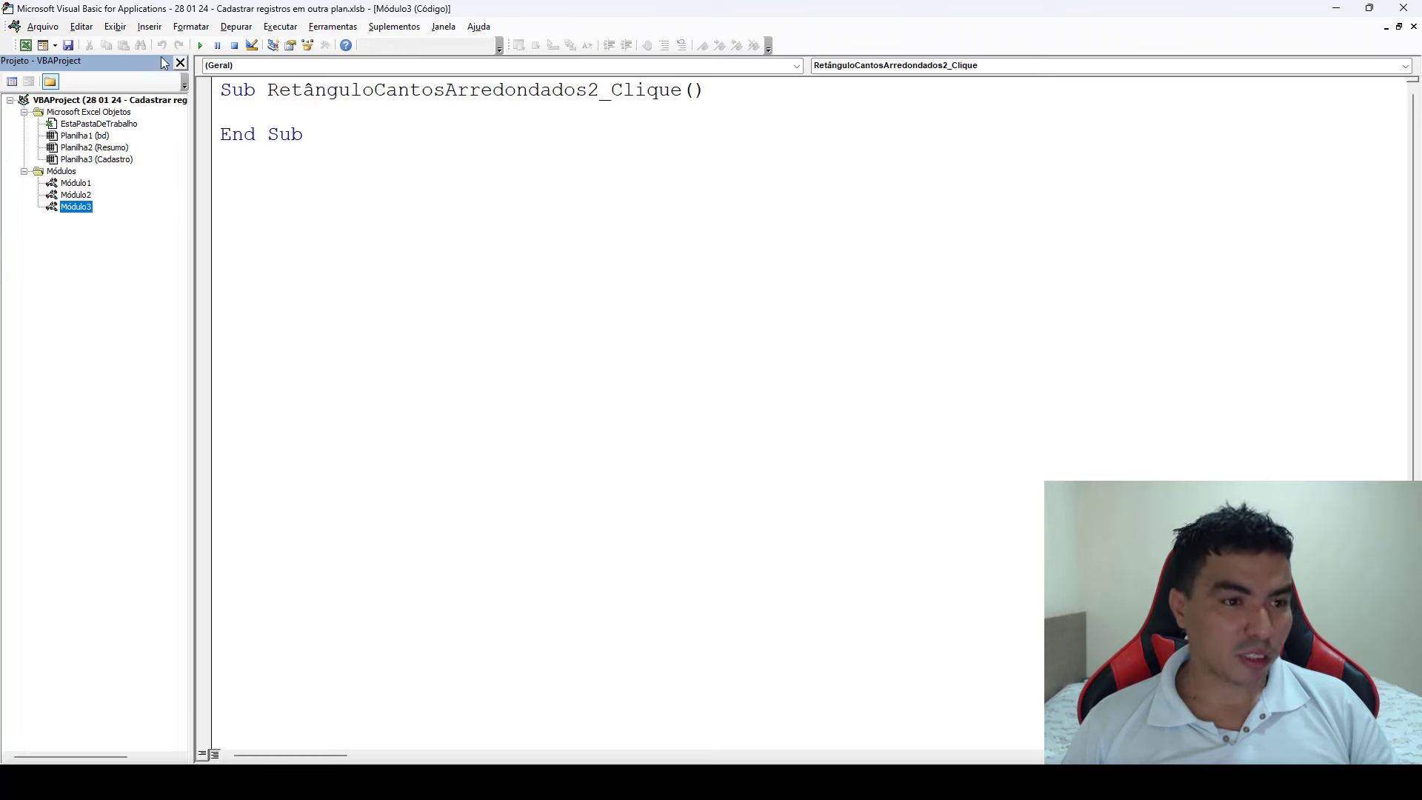
drag(165, 13, 400, 16)
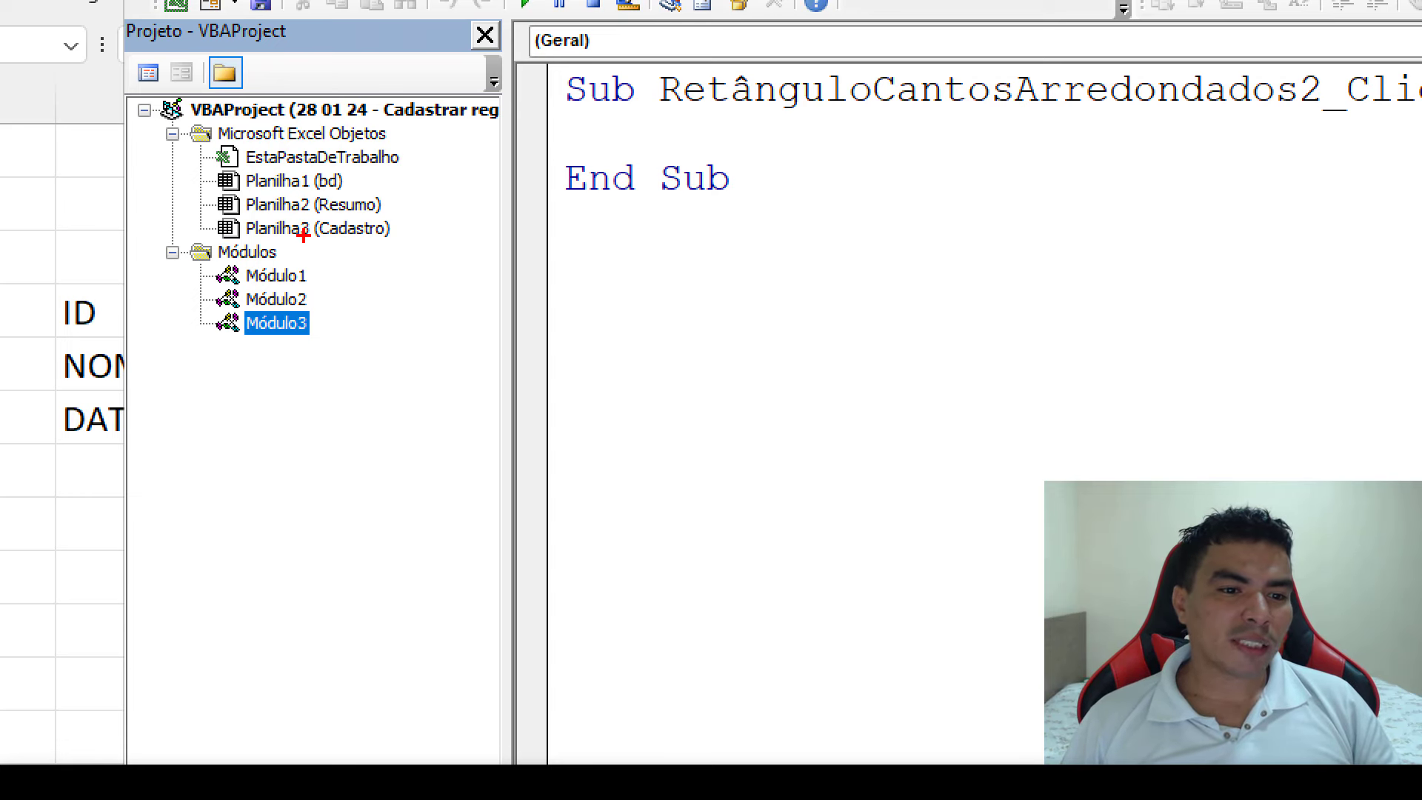
mouse_move(303, 236)
mouse_down()
mouse_move(461, 222)
mouse_move(604, 136)
mouse_up()
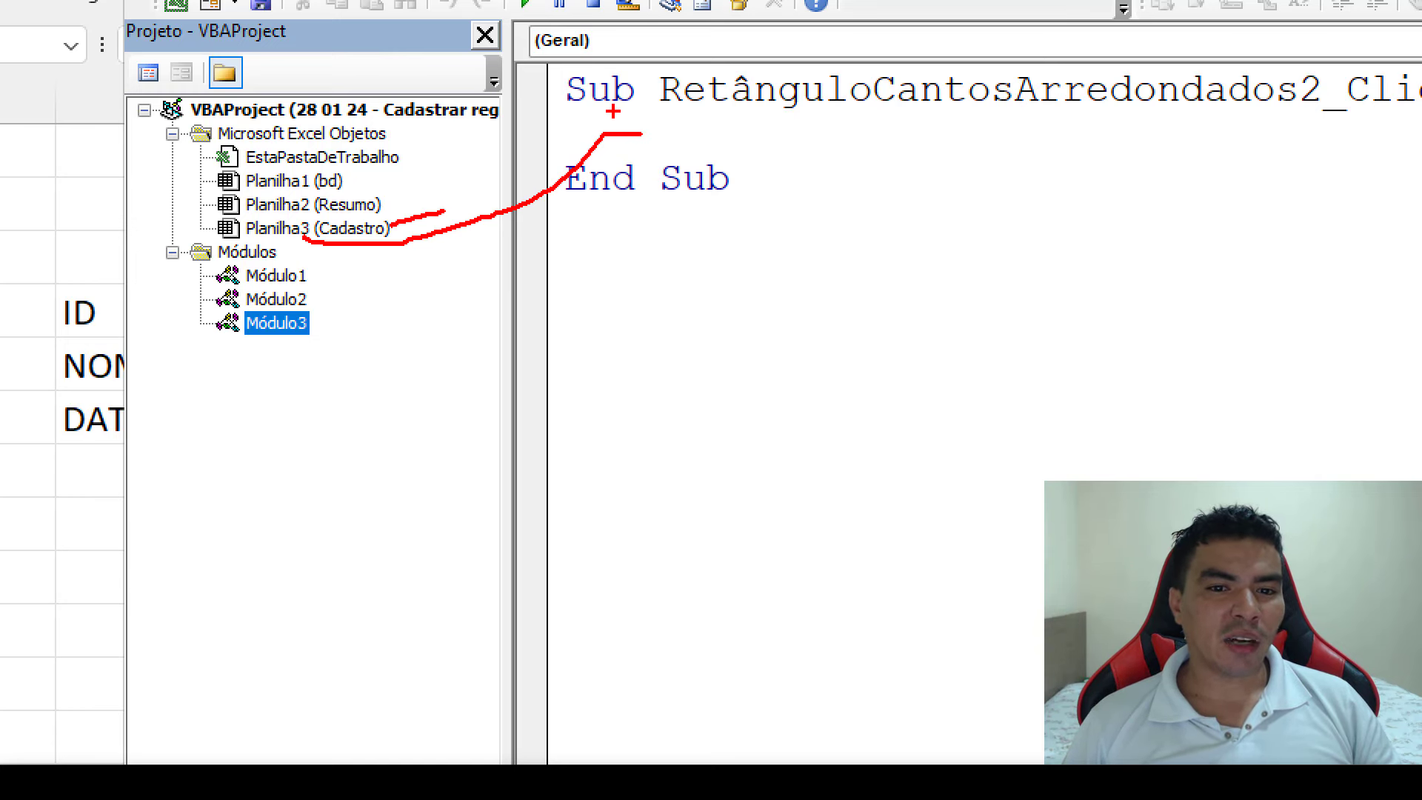
drag(585, 117, 345, 177)
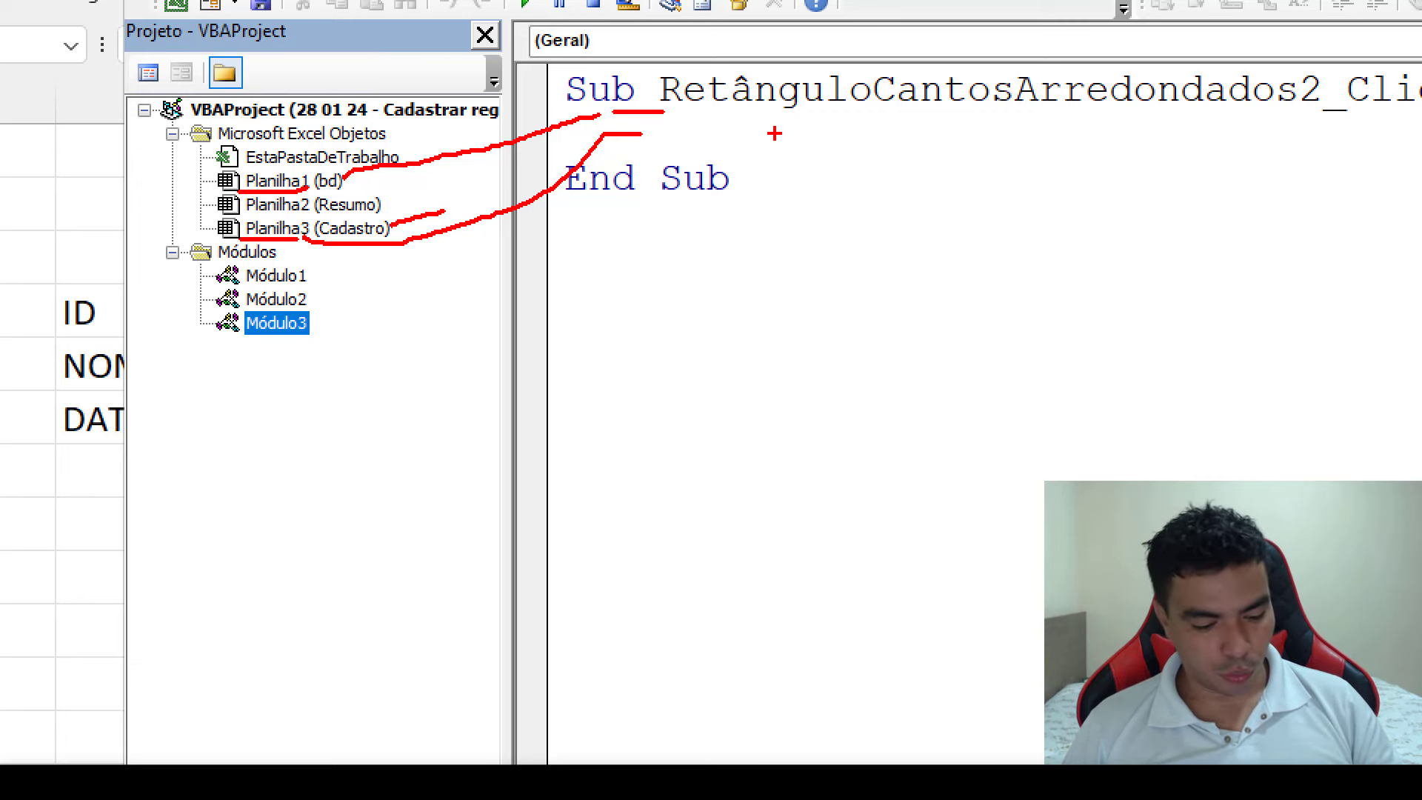
key(Escape)
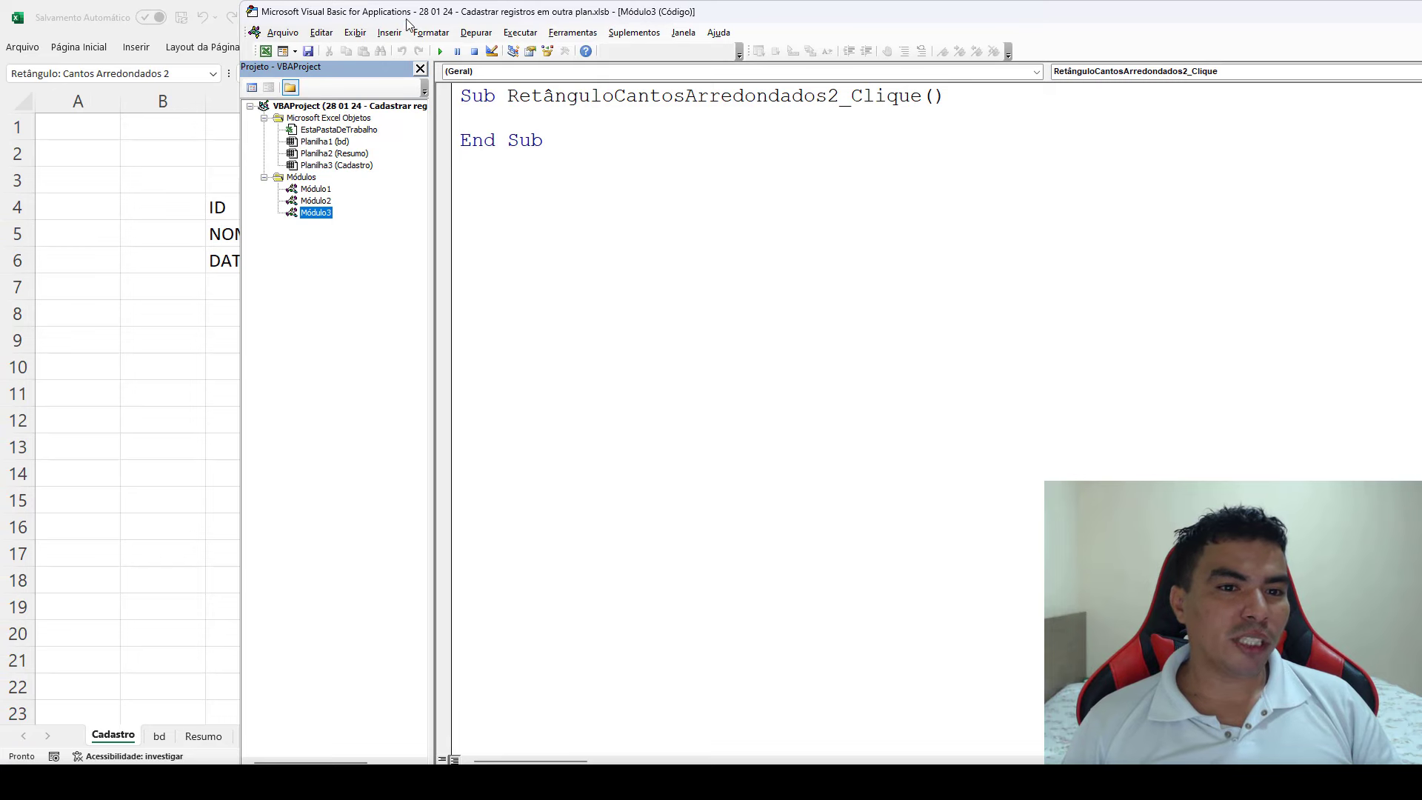
- Maximize the editor and declare Dim Lin As Long inside the procedure
drag(406, 21, 179, 21)
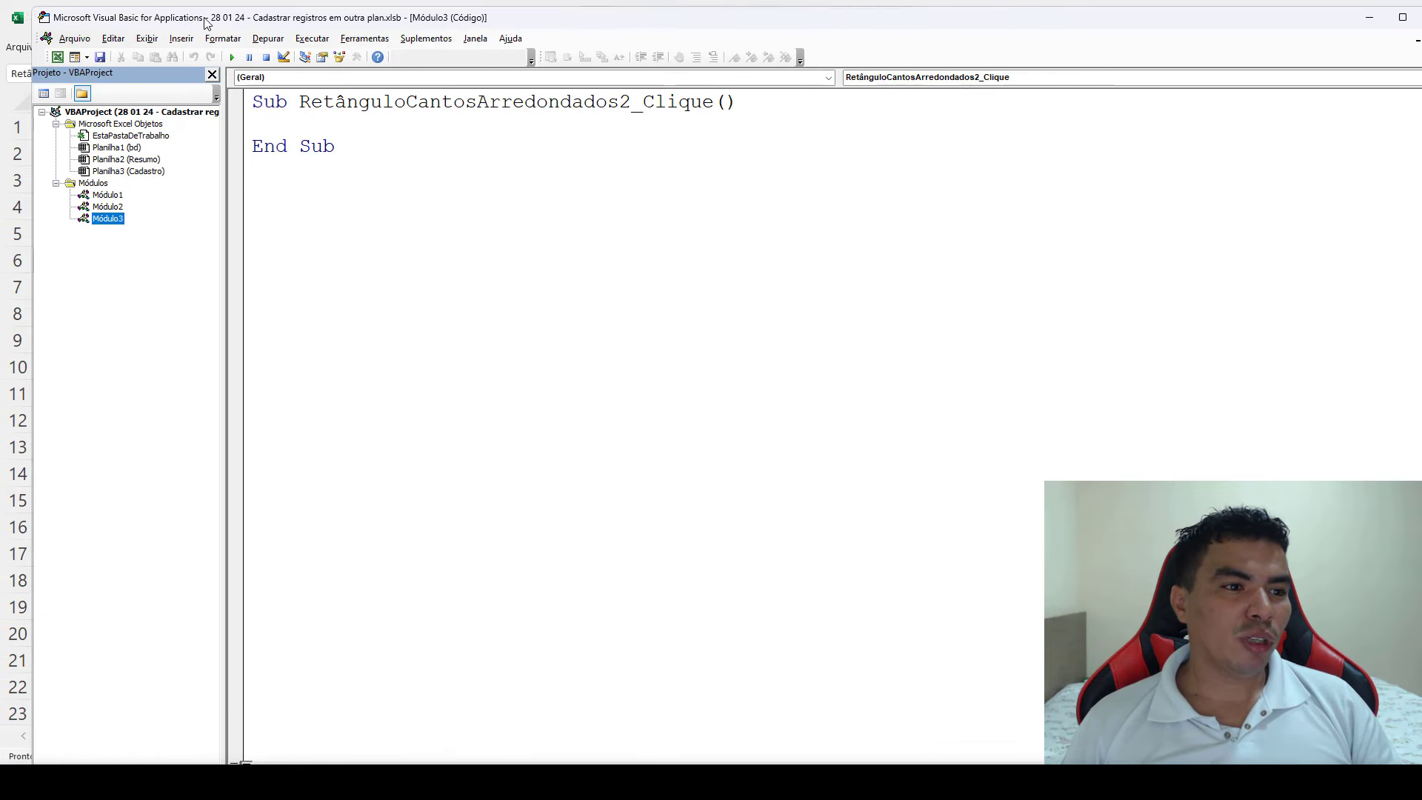
click(252, 108)
click(252, 117)
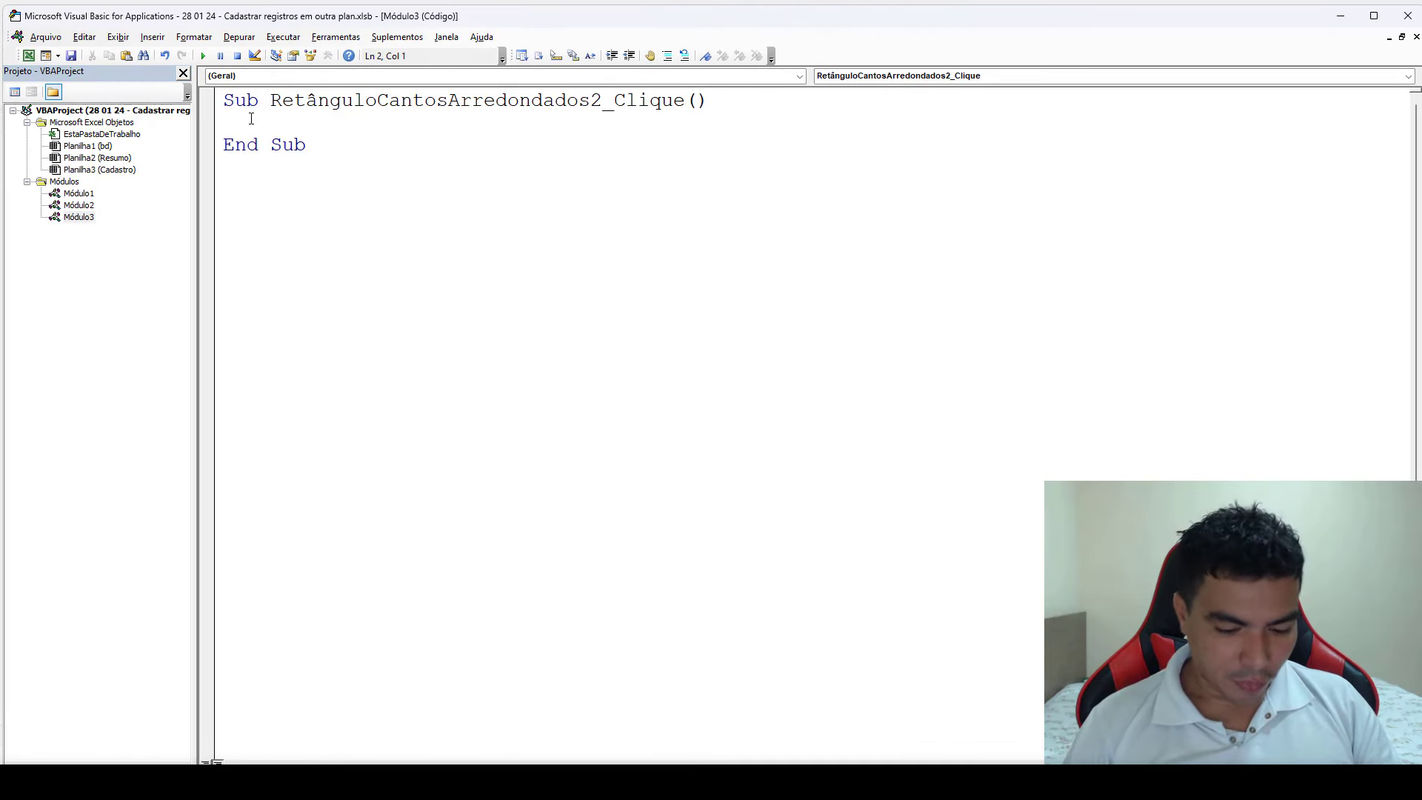
text(dim Lin a)
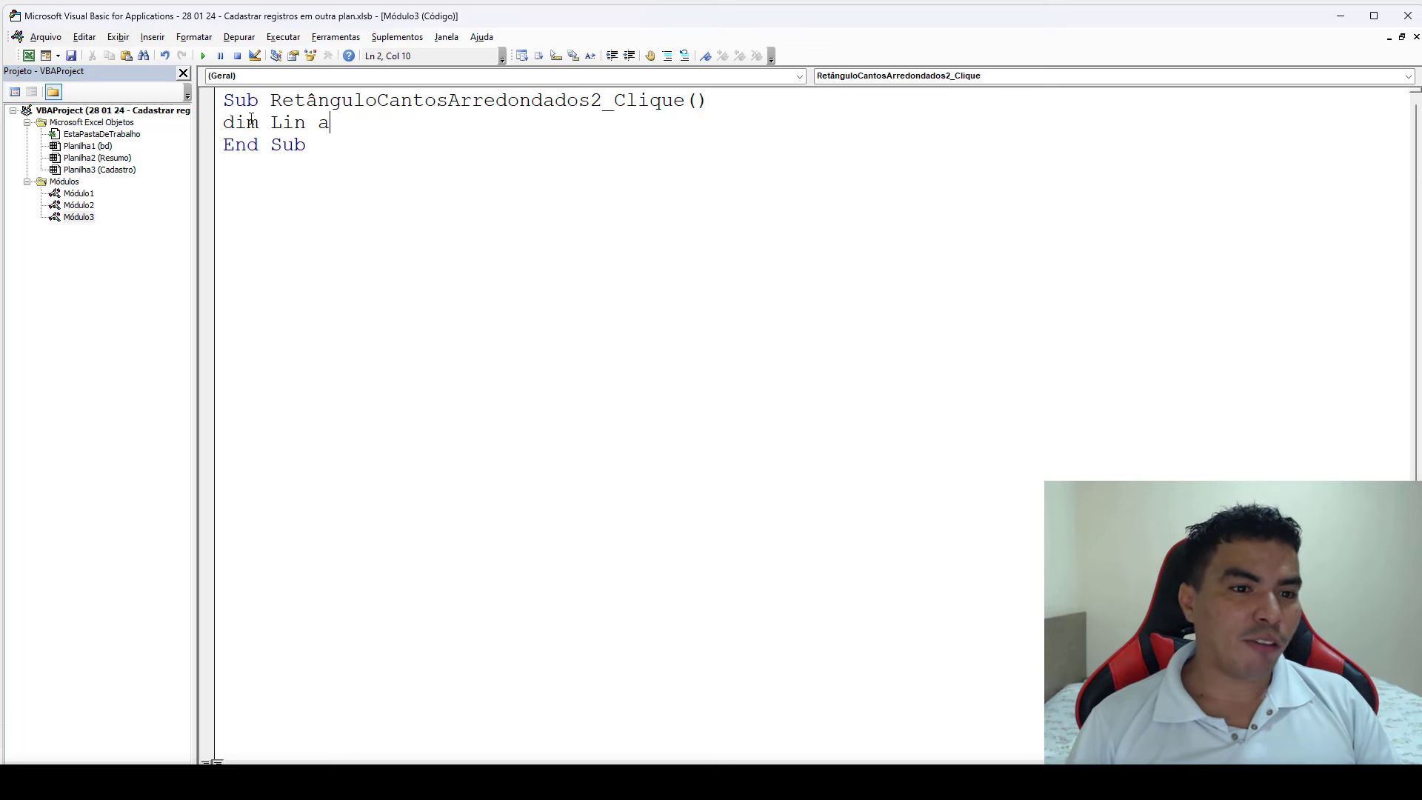
text(s lon)
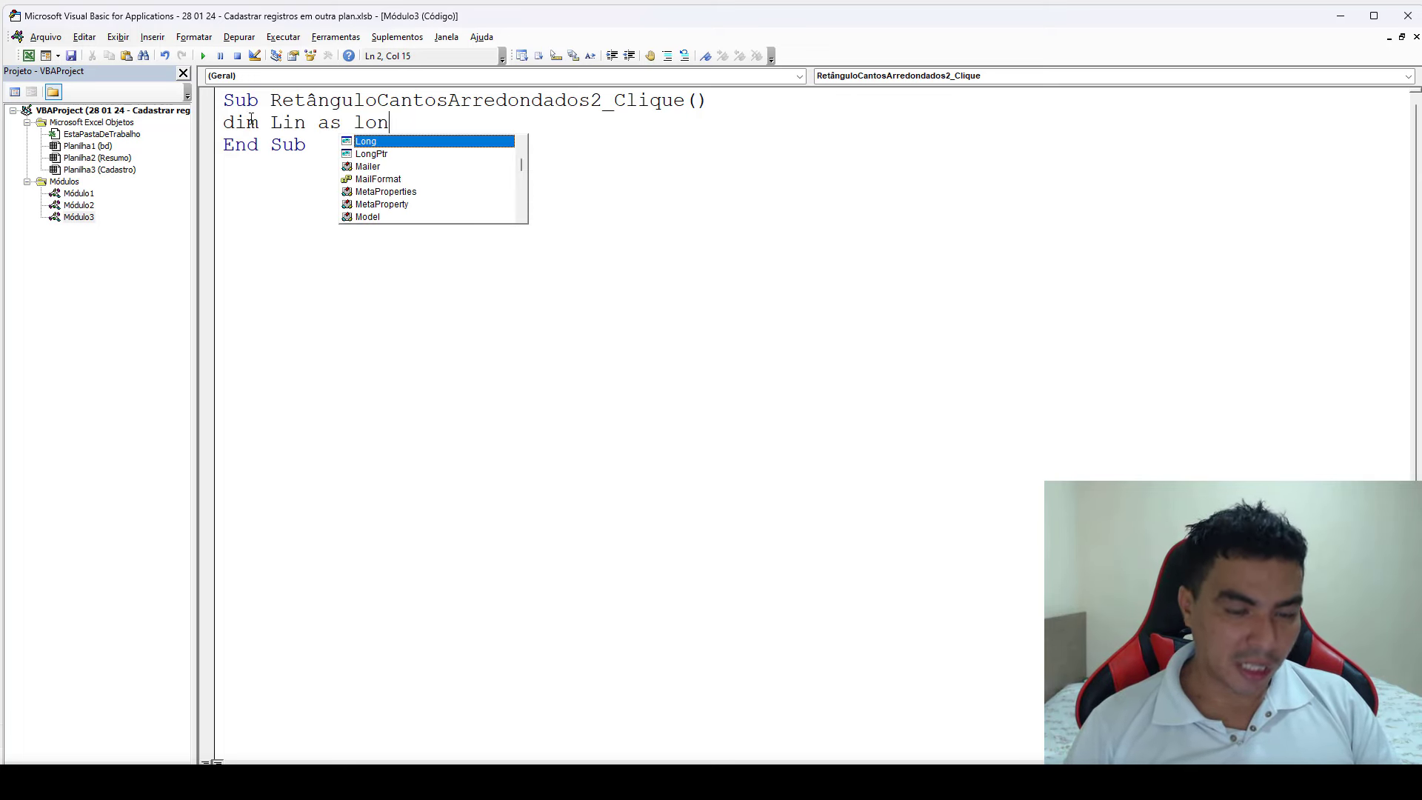
key(Return)
key(Return)
key(Return)
key(Return)
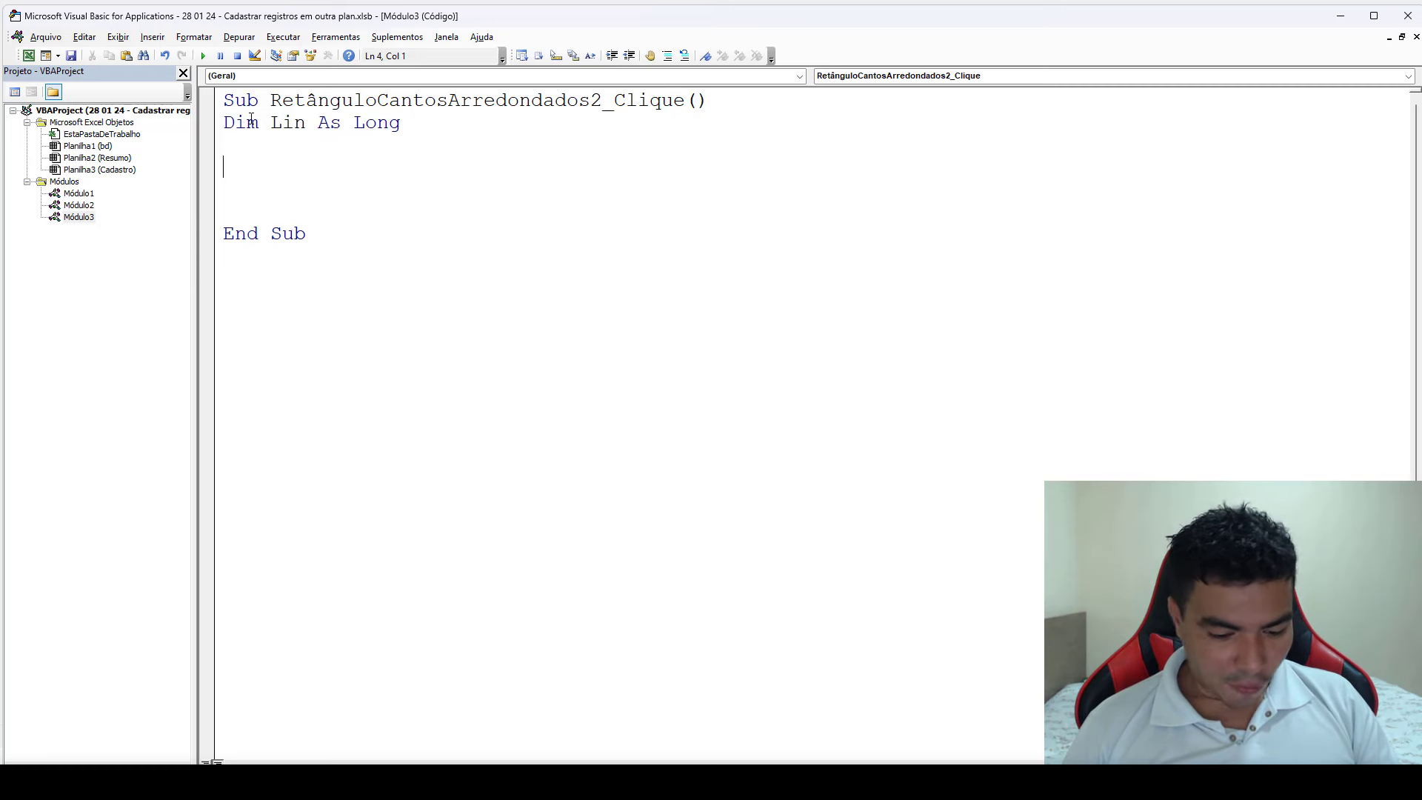
- Add a With Planilha1 'bd … End With block below the declaration
text(with plan)
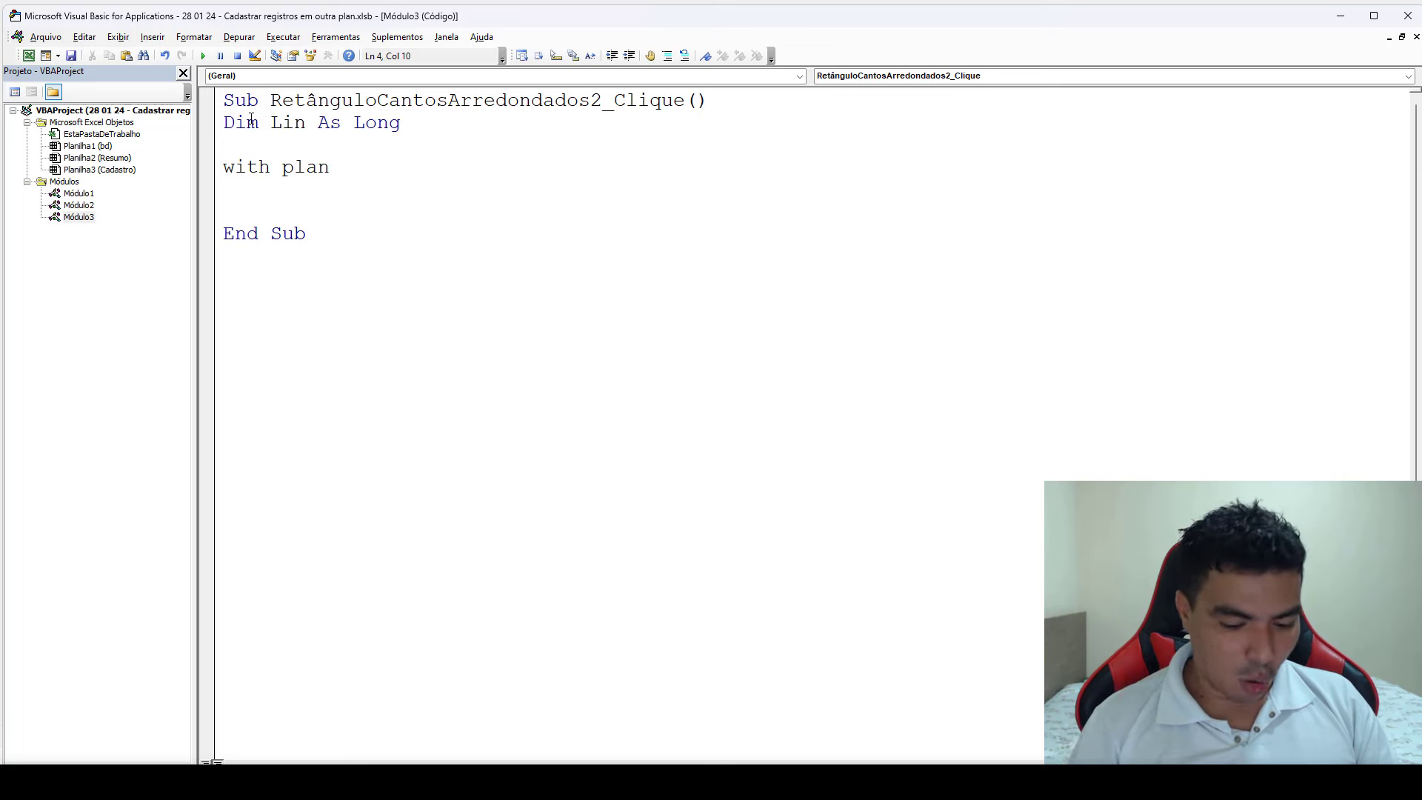
text(ilha1 'b)
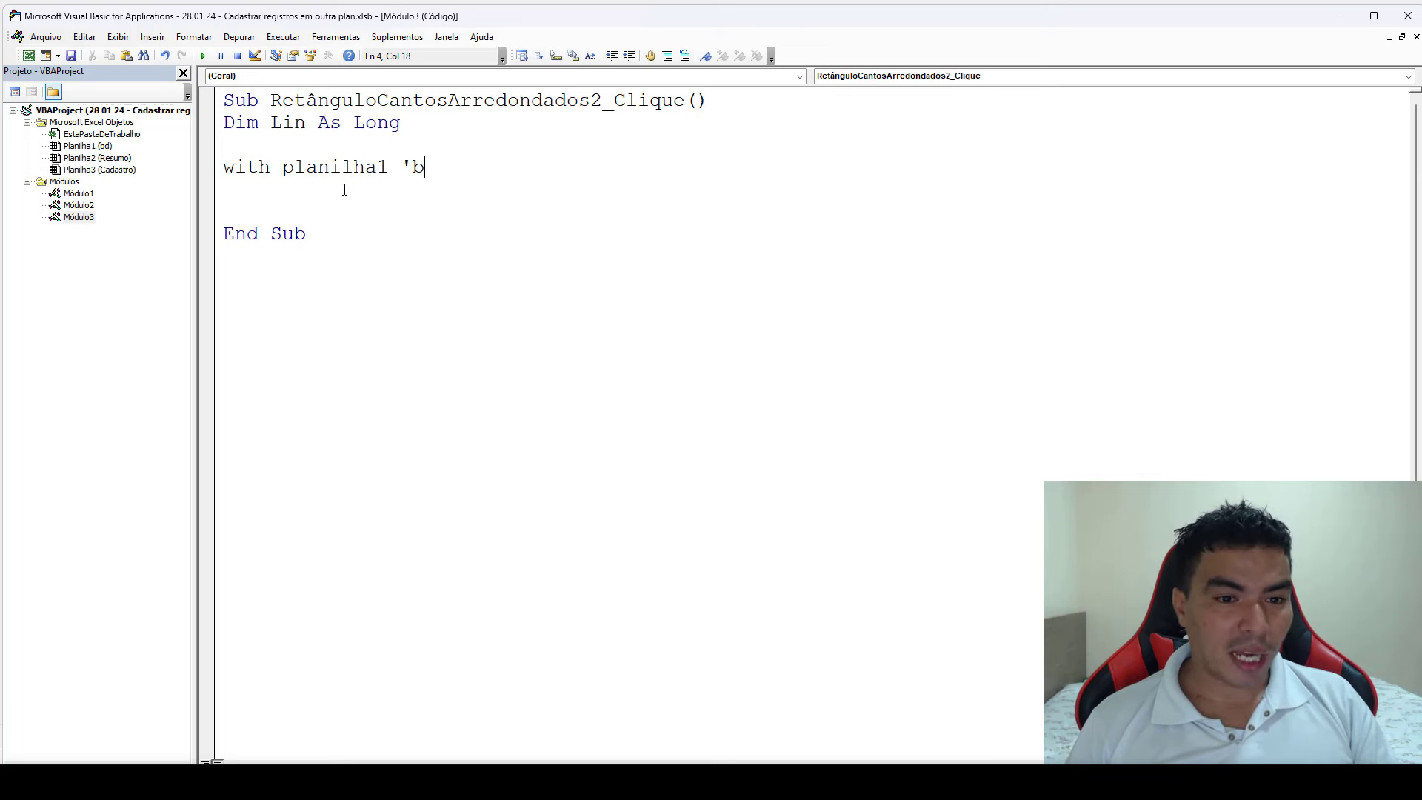
key(Return)
key(Return)
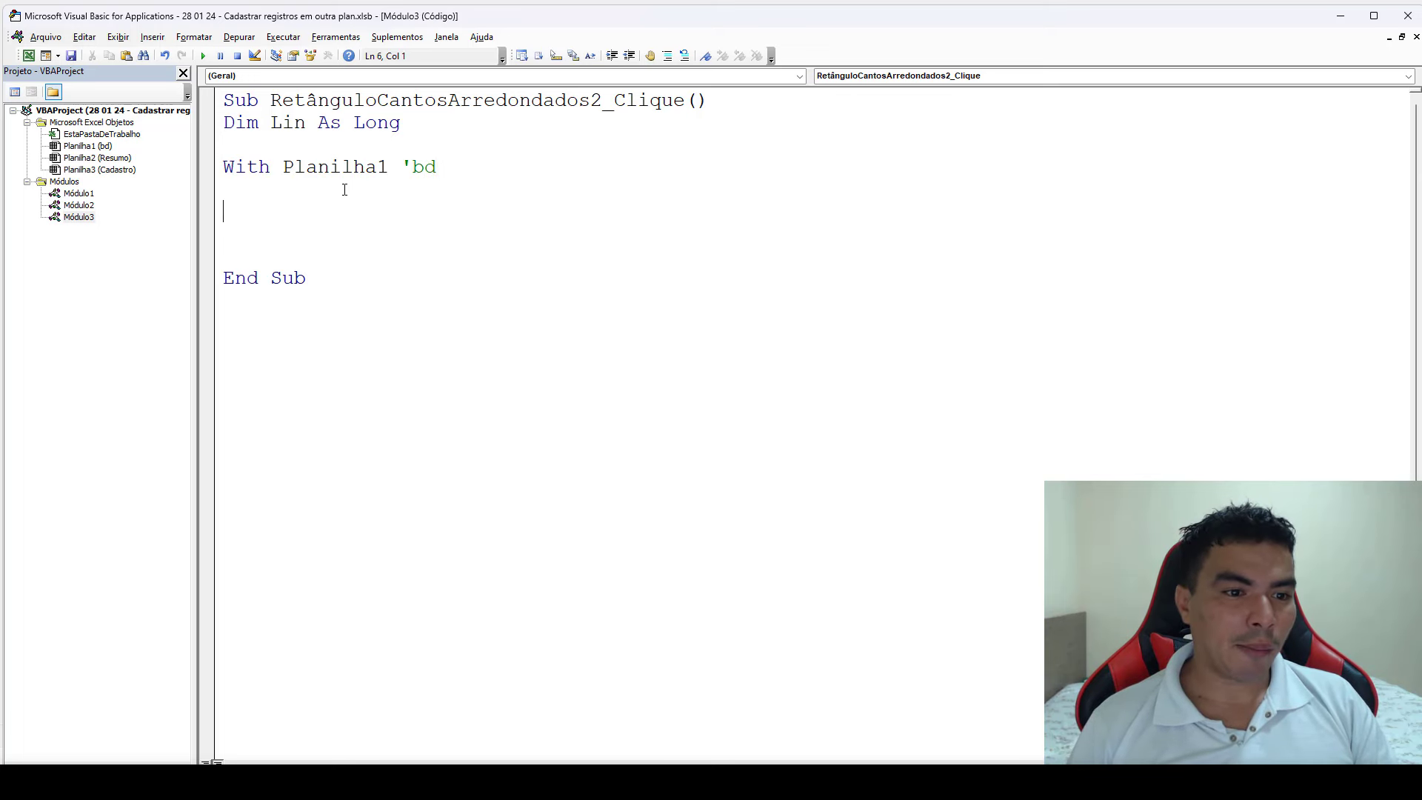
key(Return)
key(Return)
text(end wit)
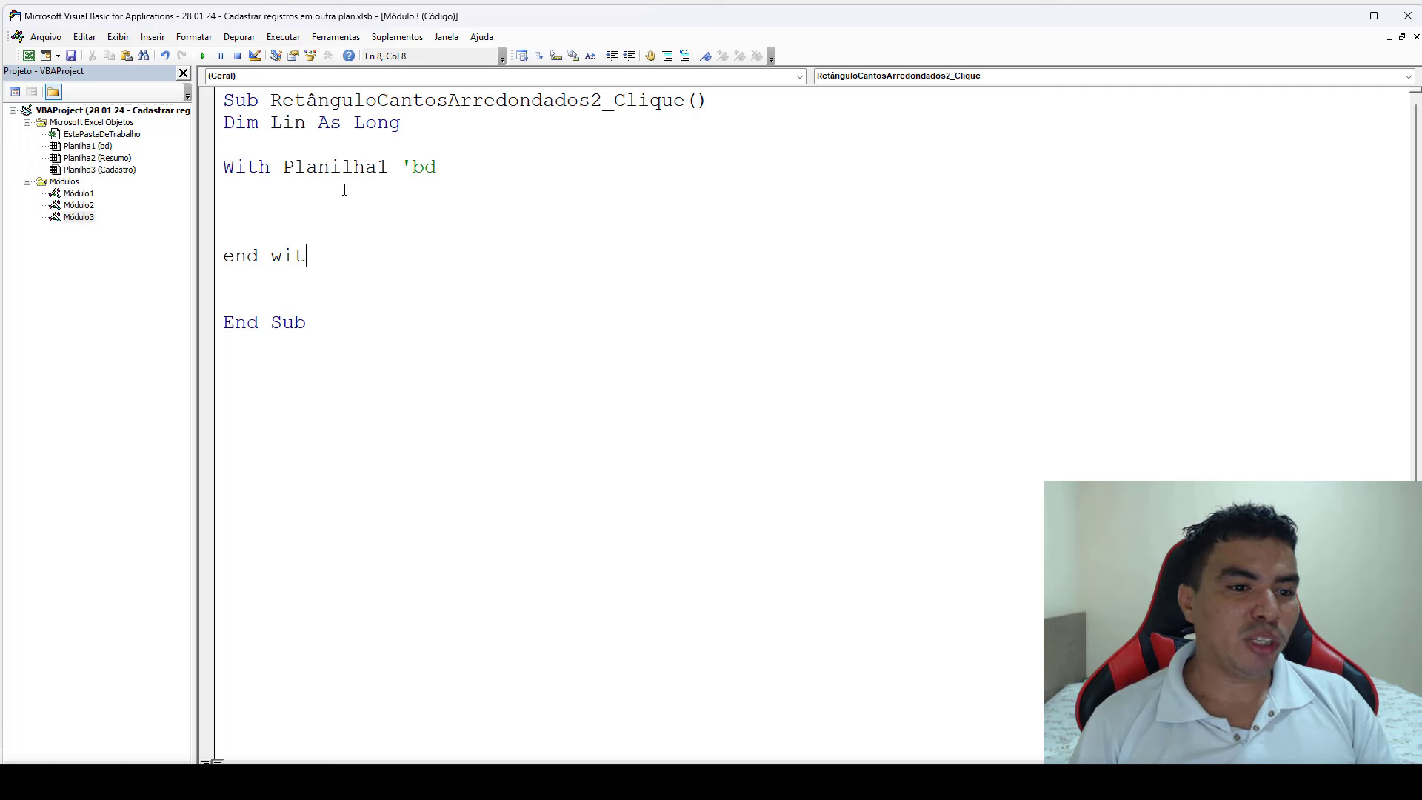
text(h)
drag(221, 169, 271, 171)
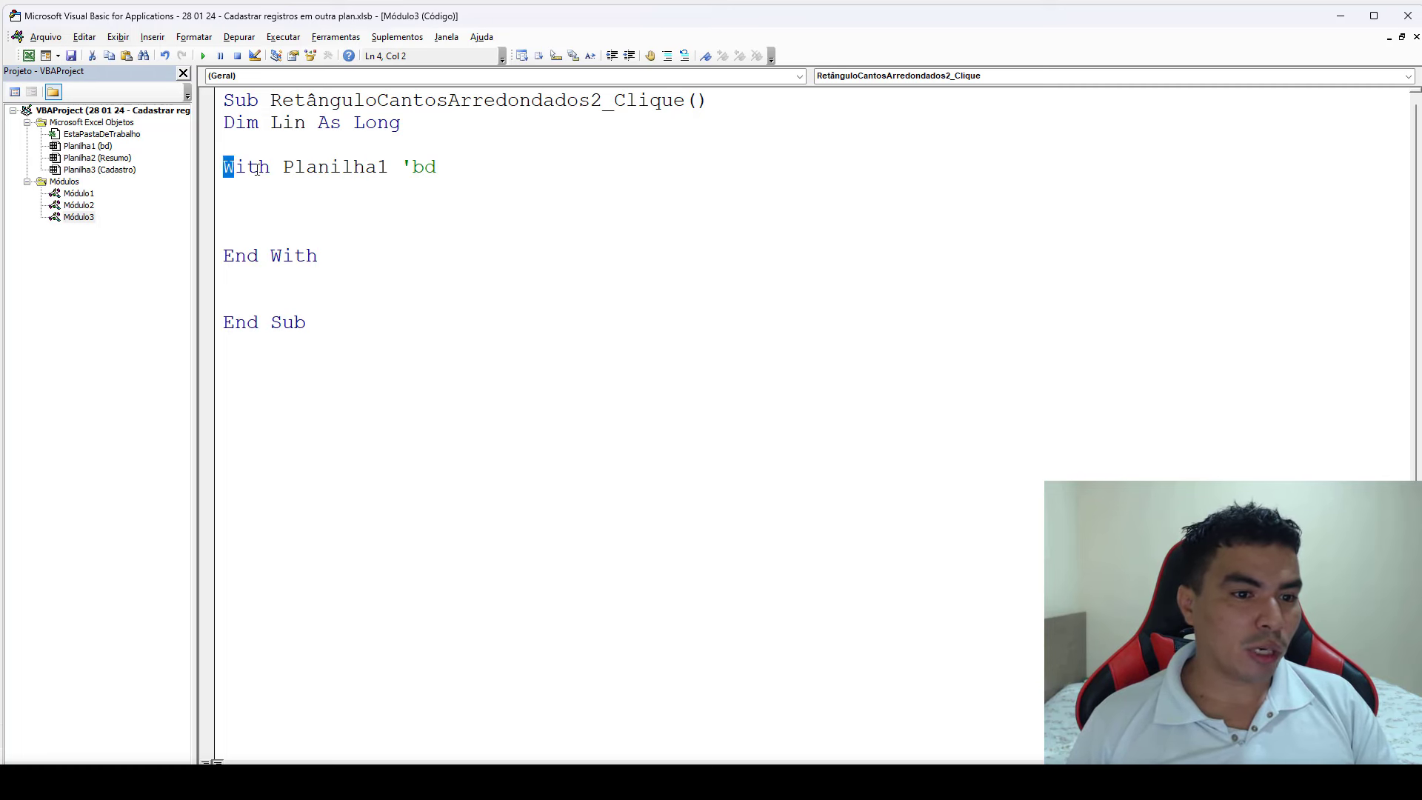
click(266, 187)
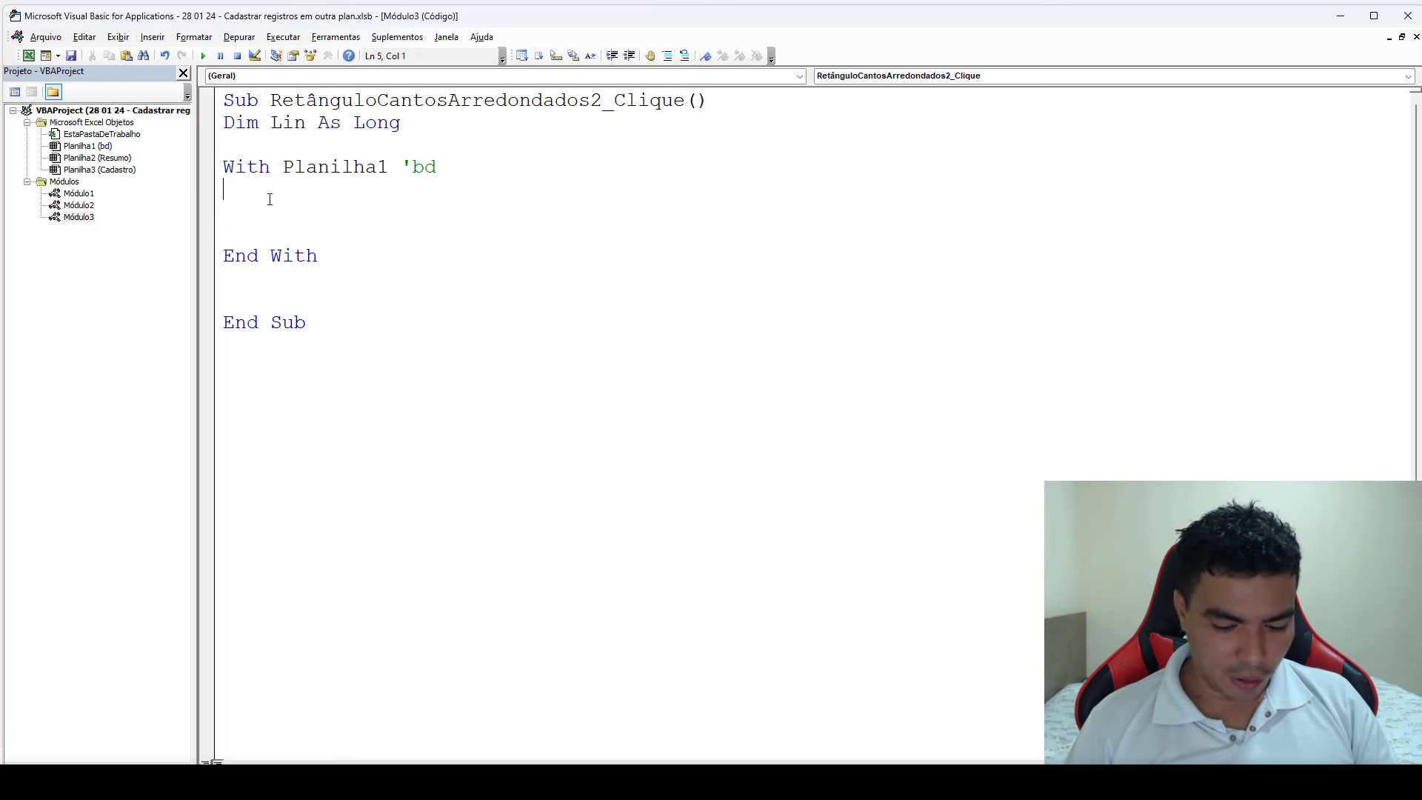
- Enter Lin = .Range("a" .Rows.Count).End(xlUp).Row using IntelliSense completions
text(lin =)
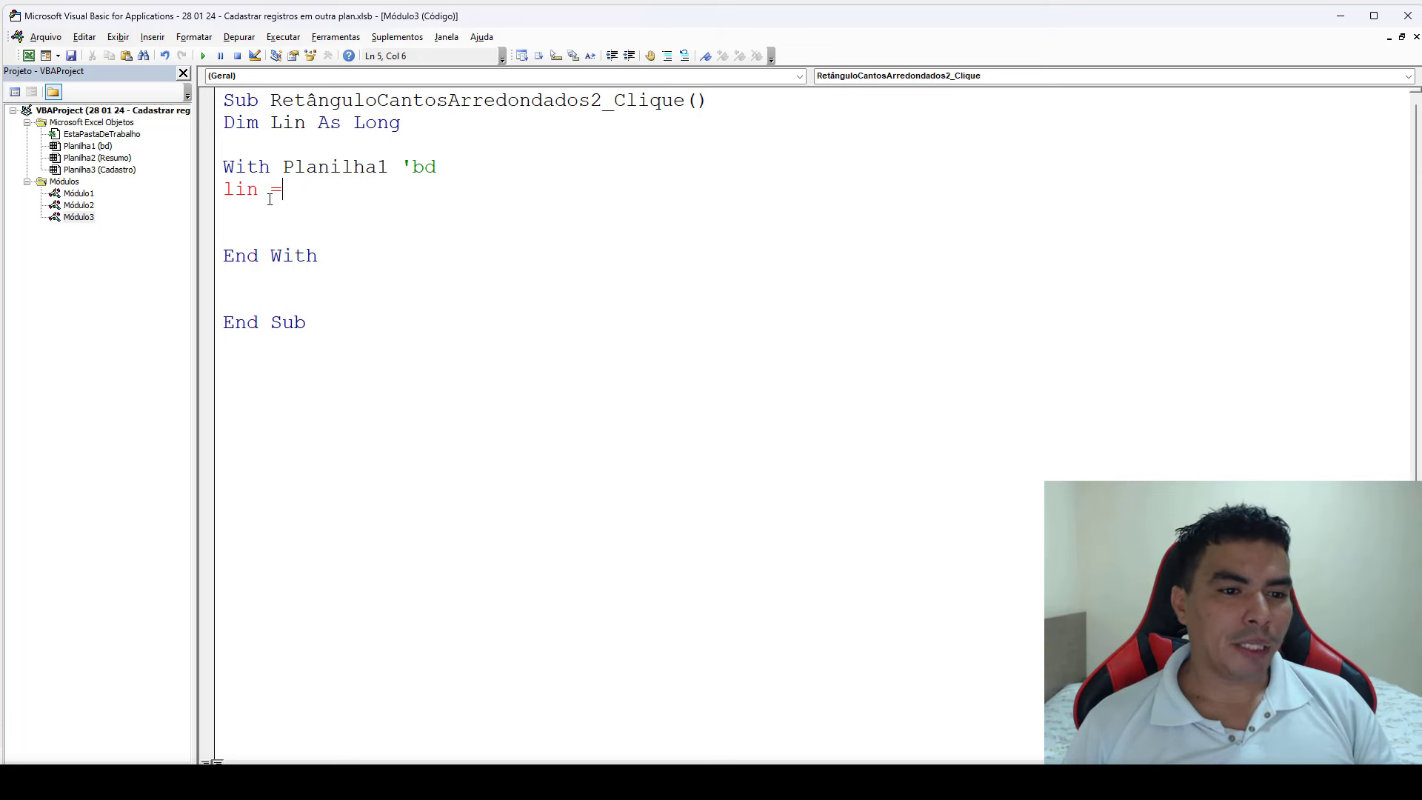
text(.Ra)
key(Tab)
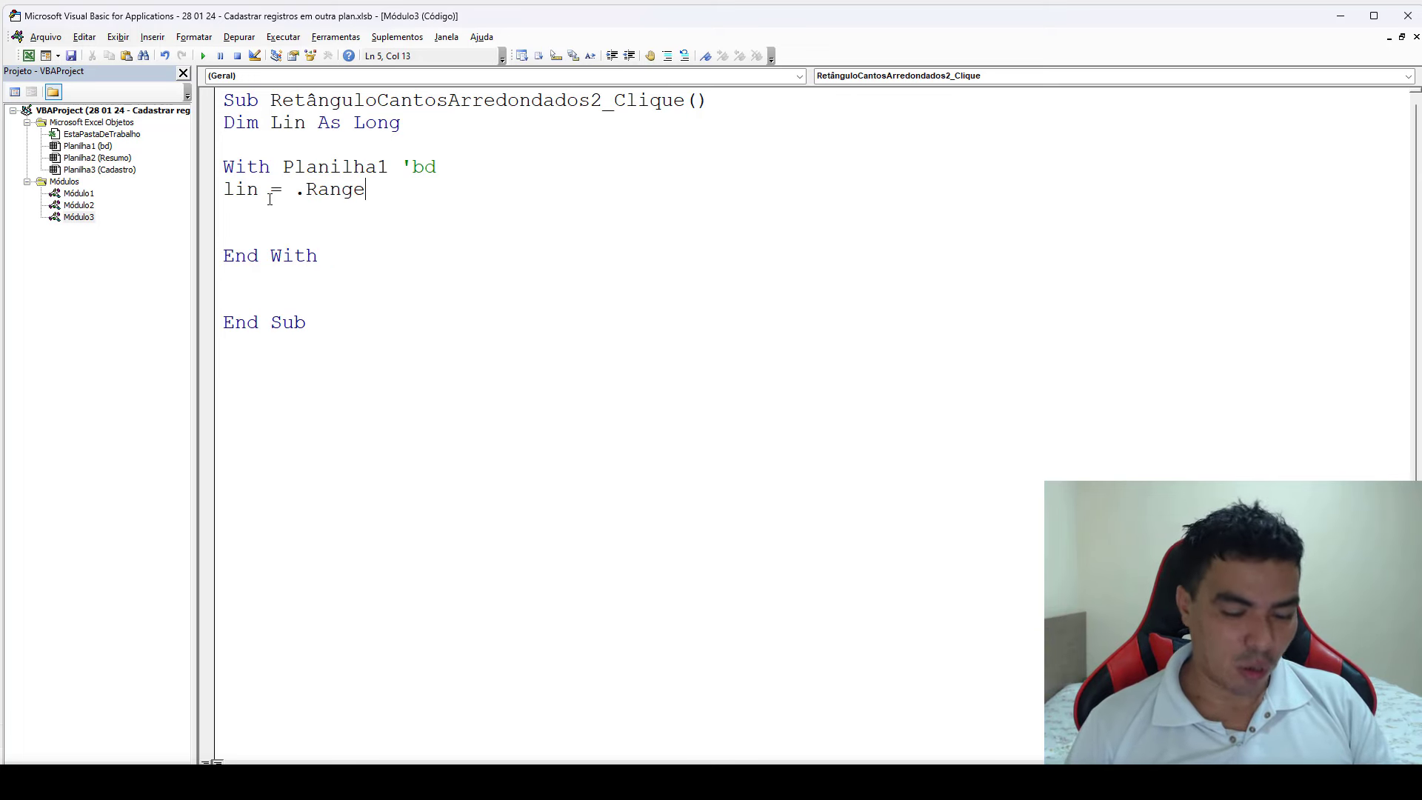
text(("a)
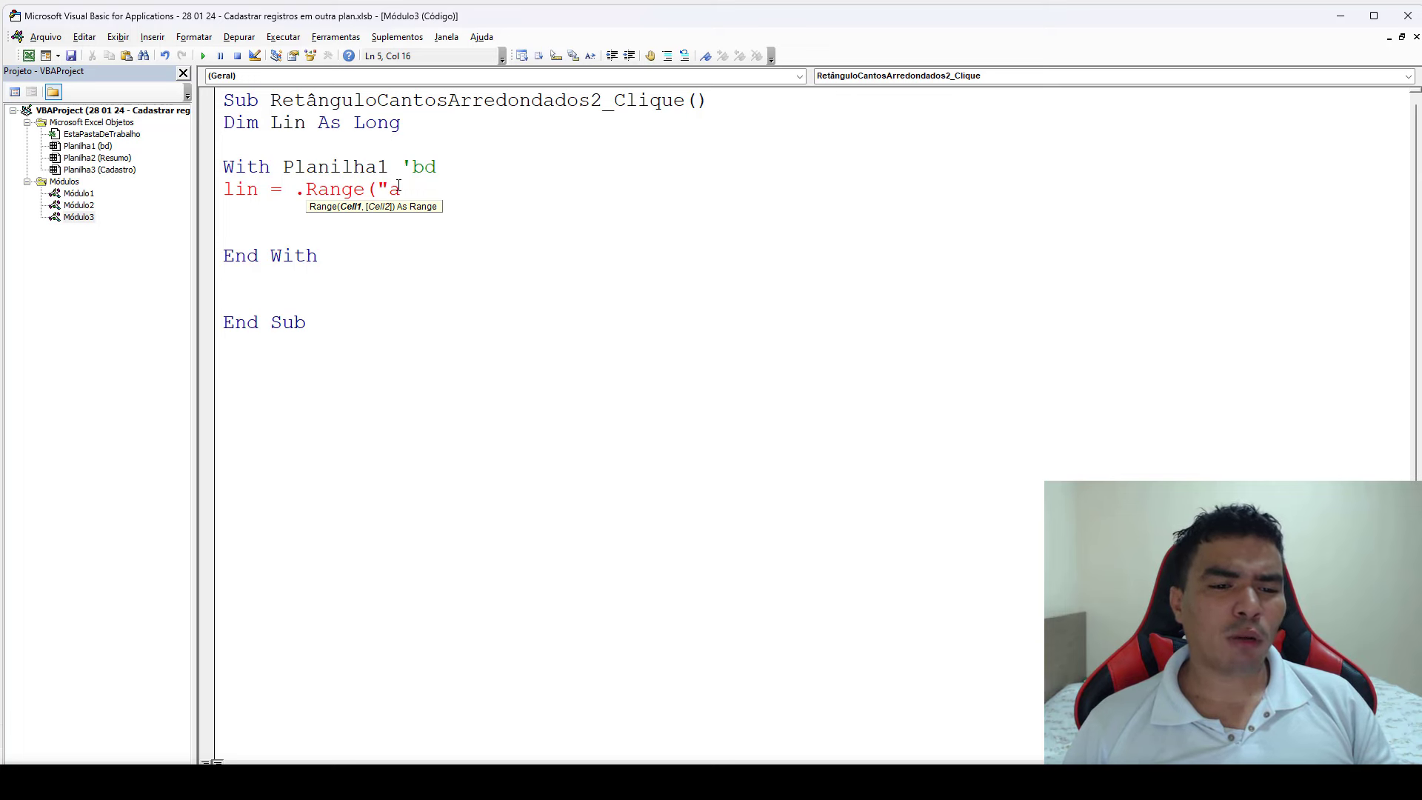
text(")
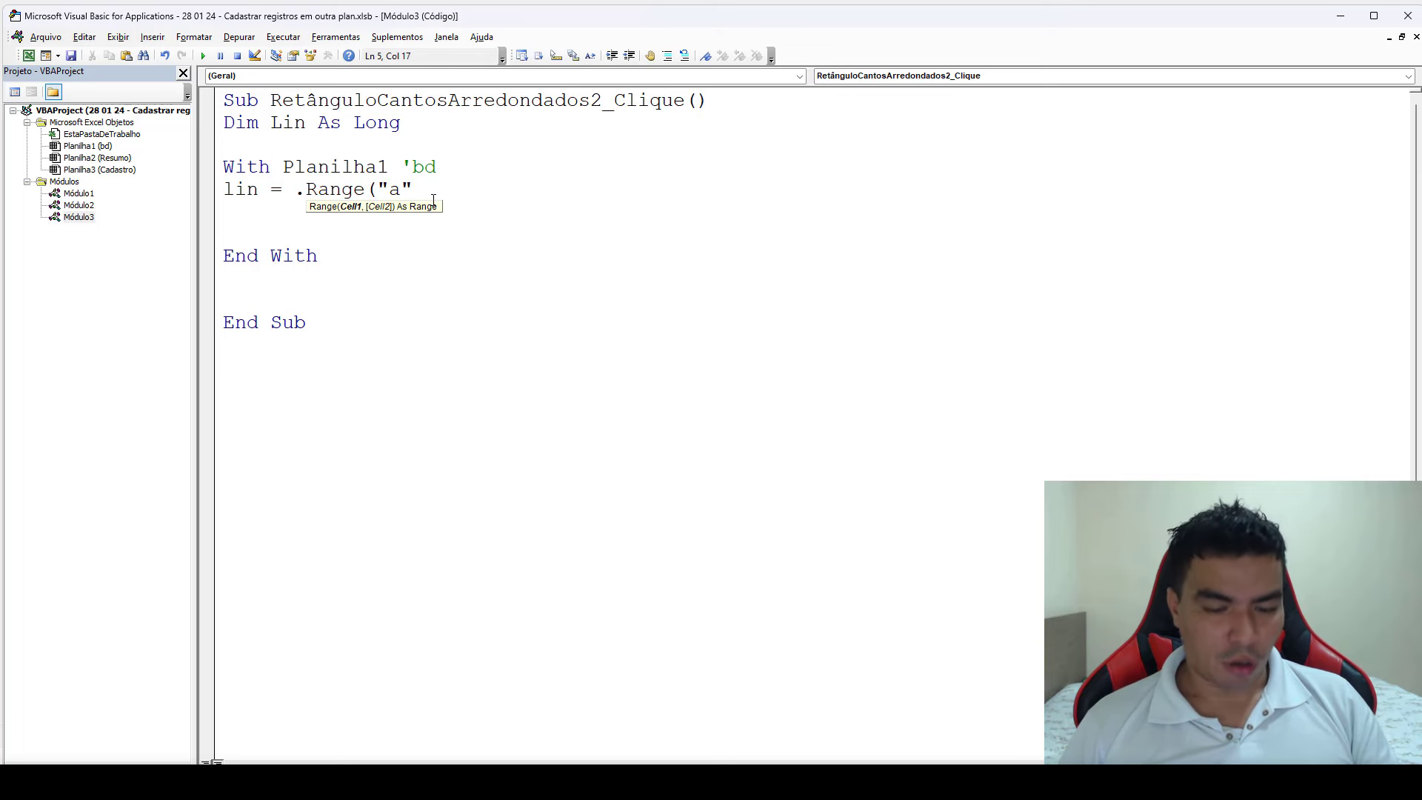
text( .ro)
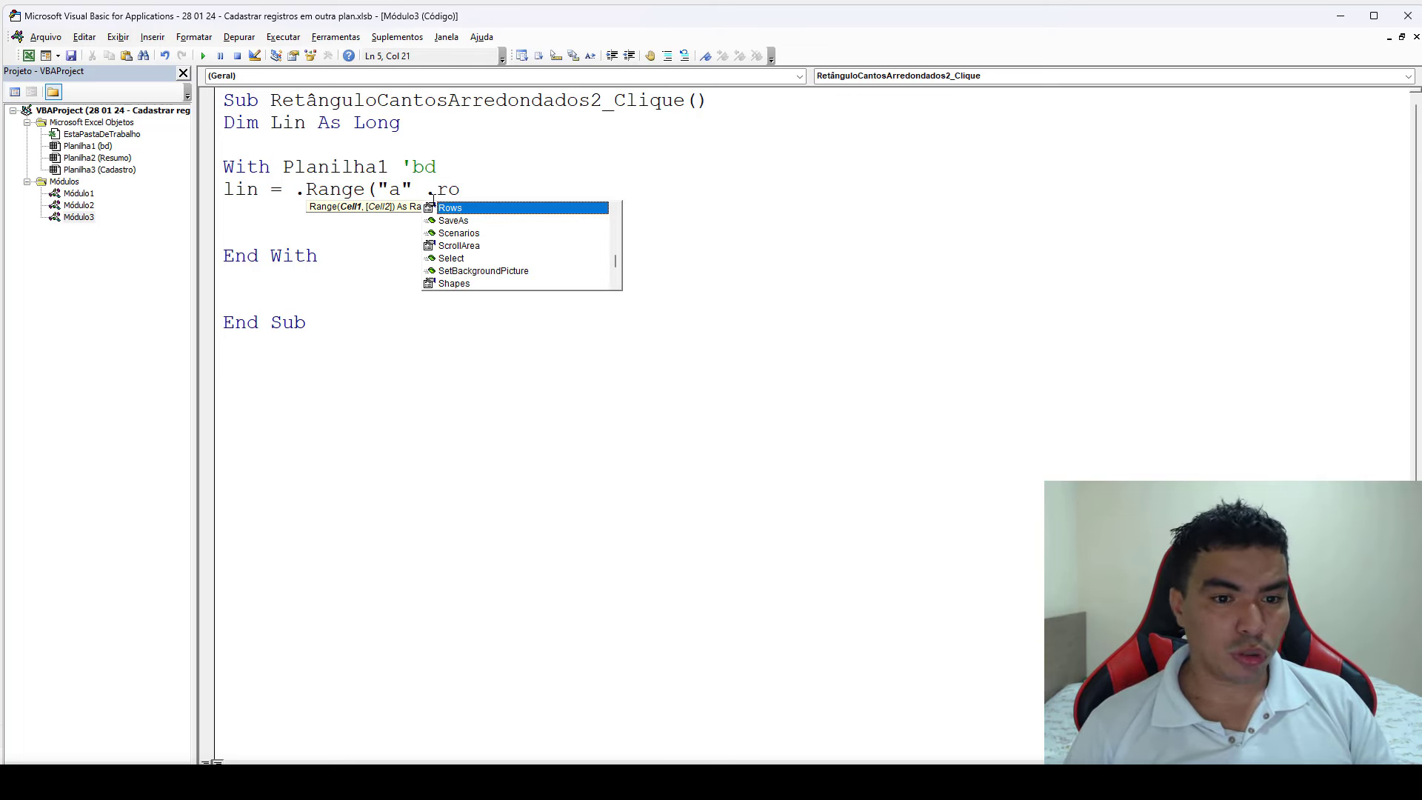
text(.cou)
key(Tab)
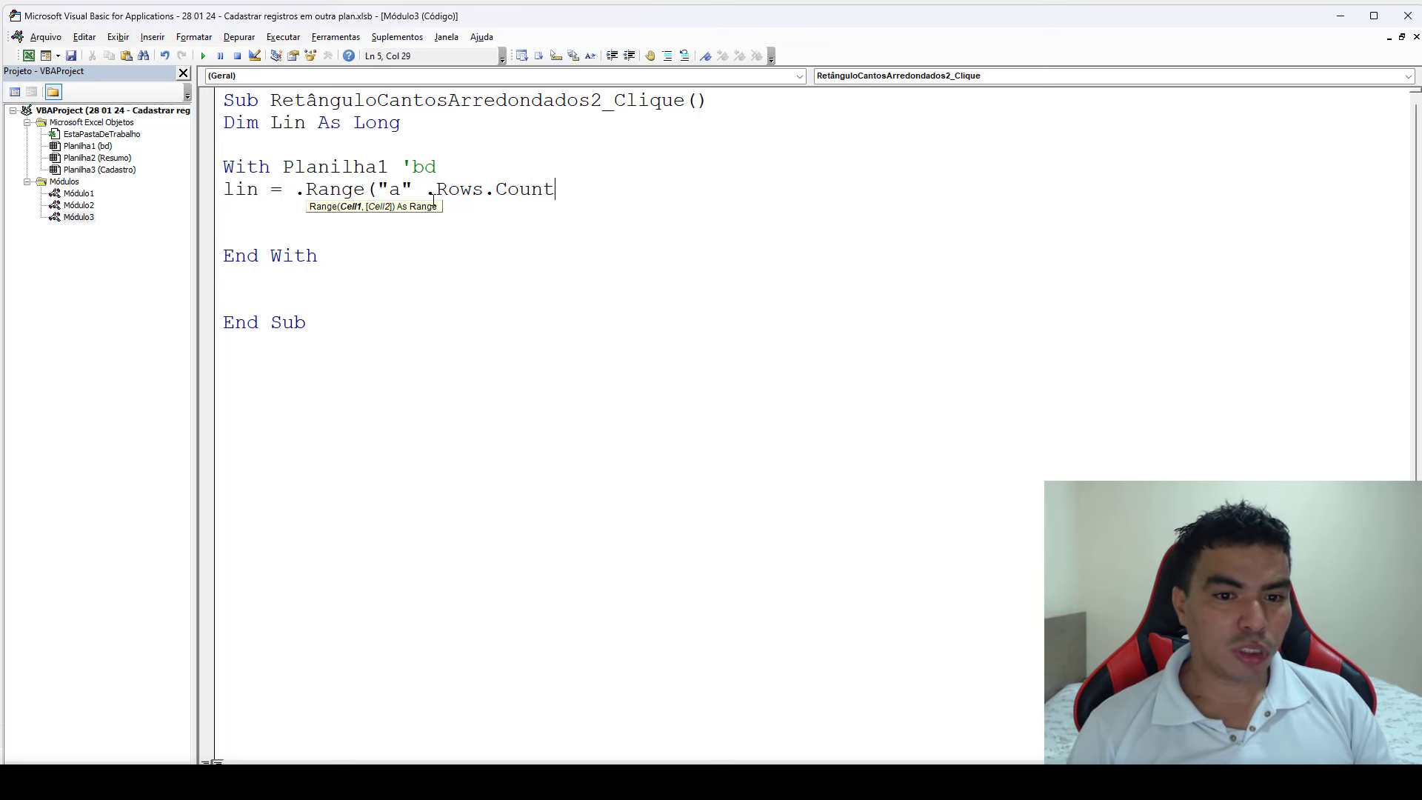
text().)
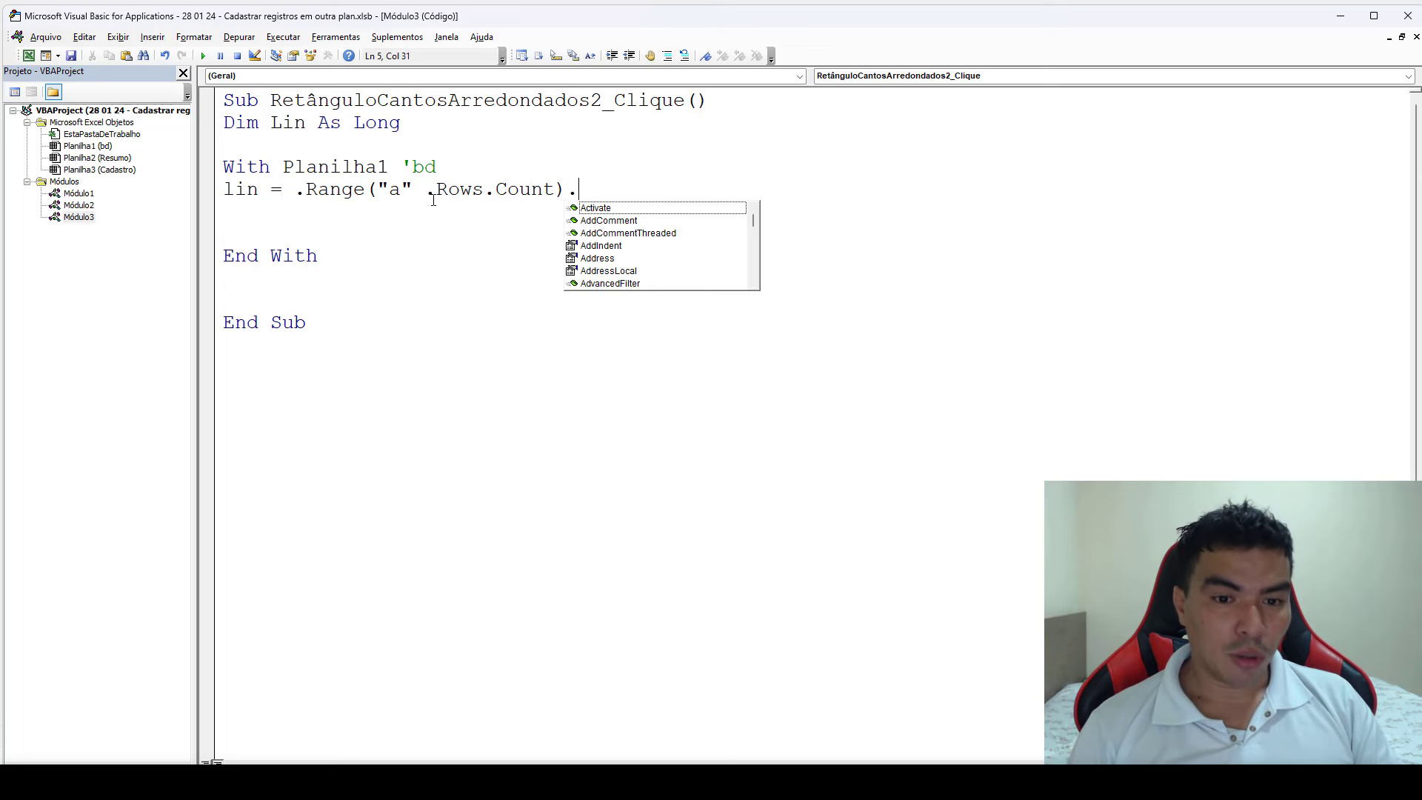
text(end)
key(Tab)
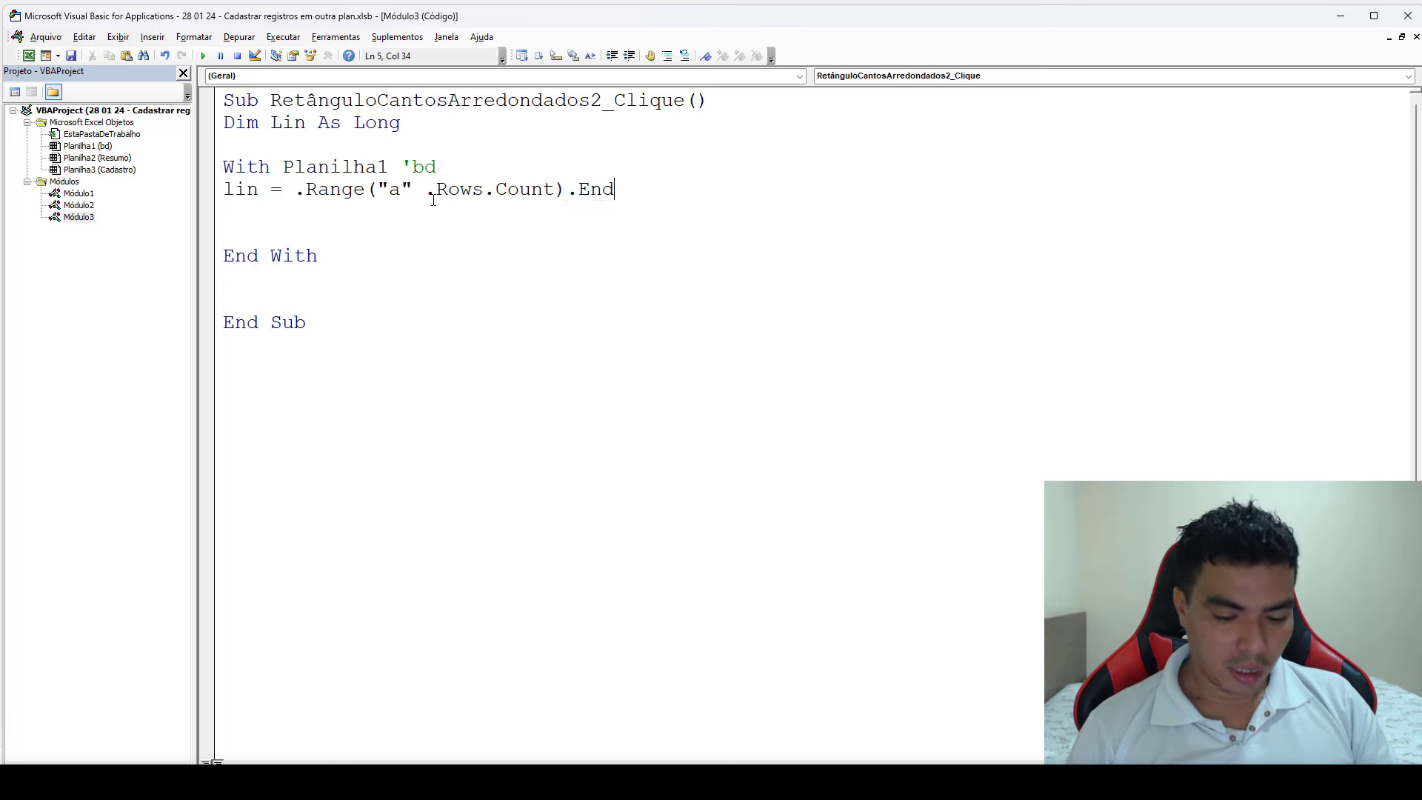
text((x)
key(Down)
key(Down)
key(Down)
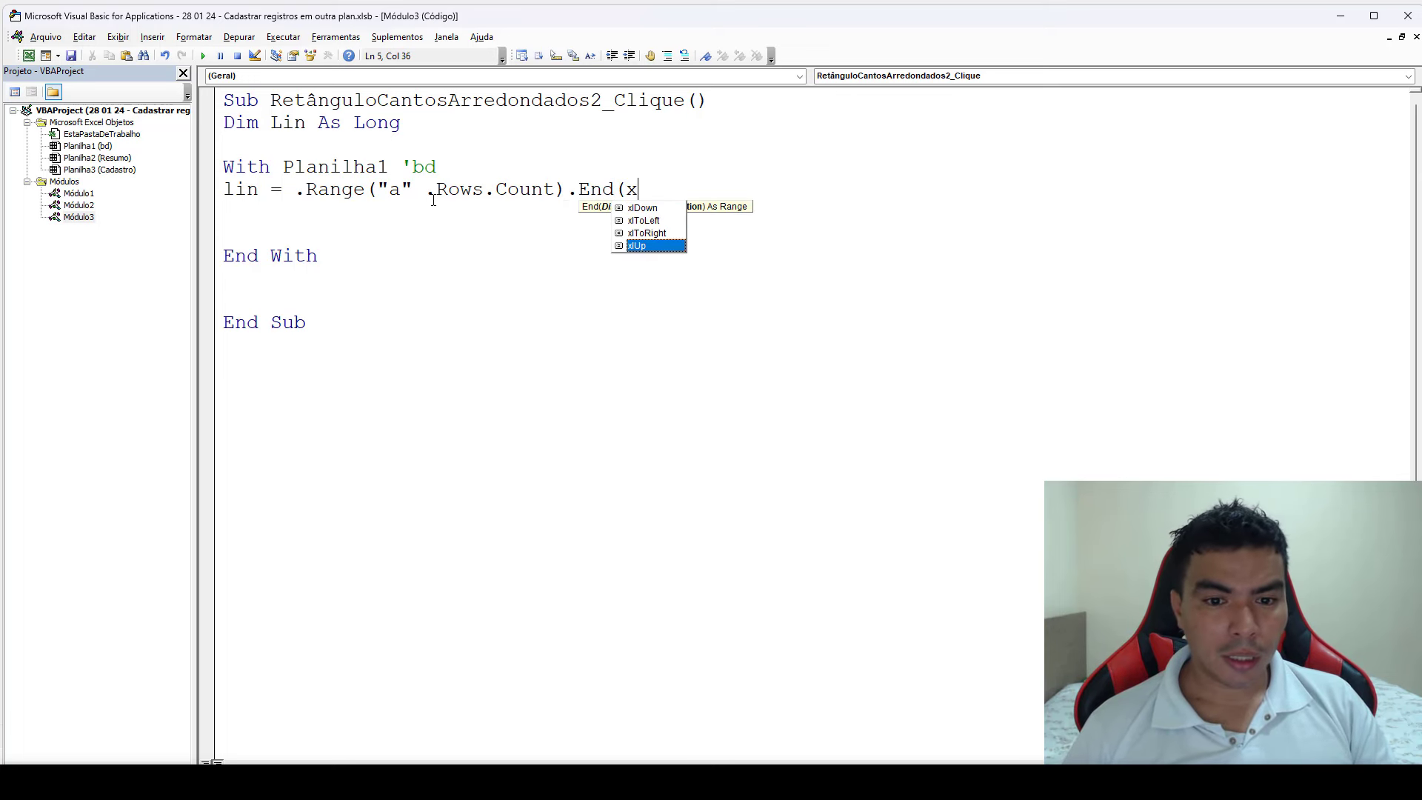
key(Tab)
text().ro)
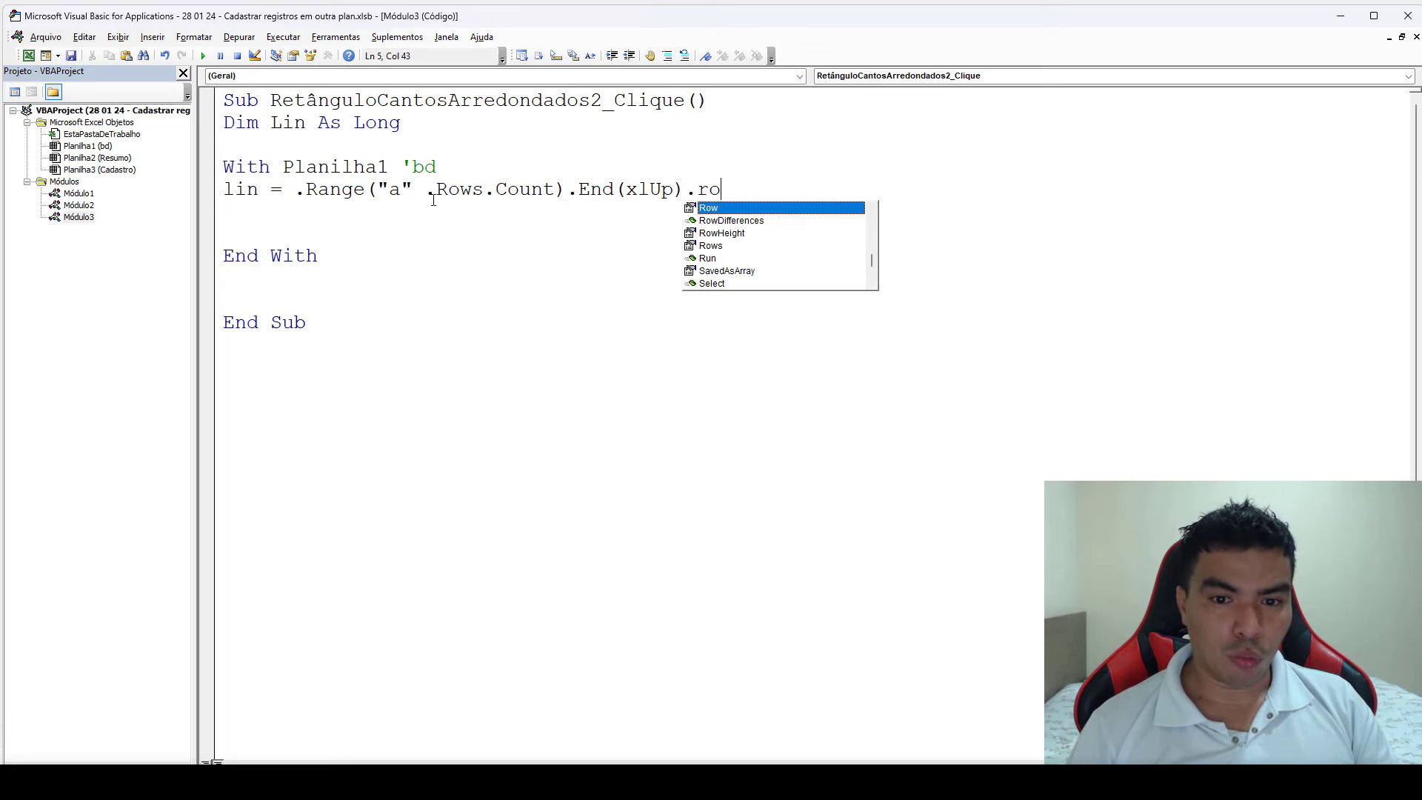
key(Tab)
- Fix the compile error by inserting the missing & after "a", then review the expression
click(454, 232)
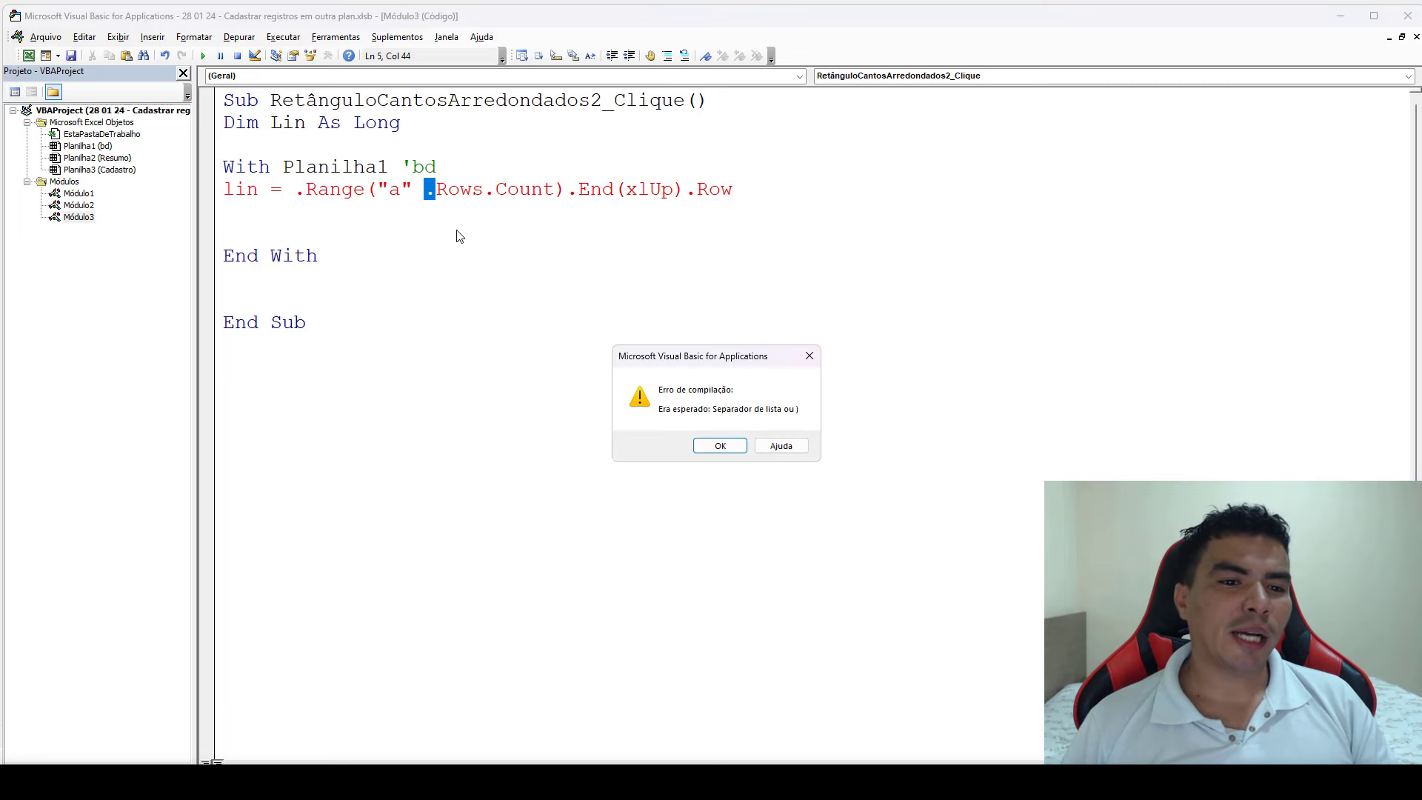
click(713, 447)
click(428, 209)
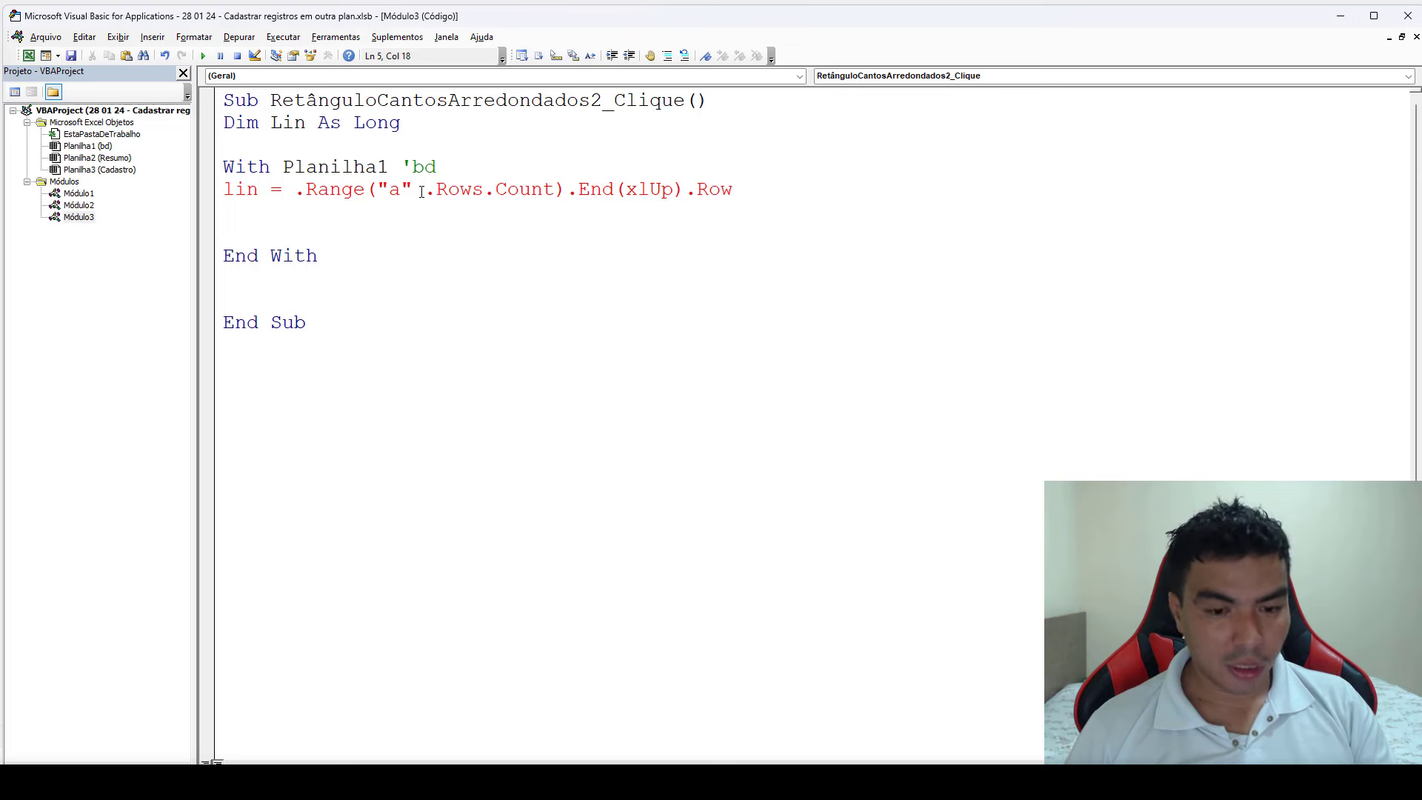
text(&)
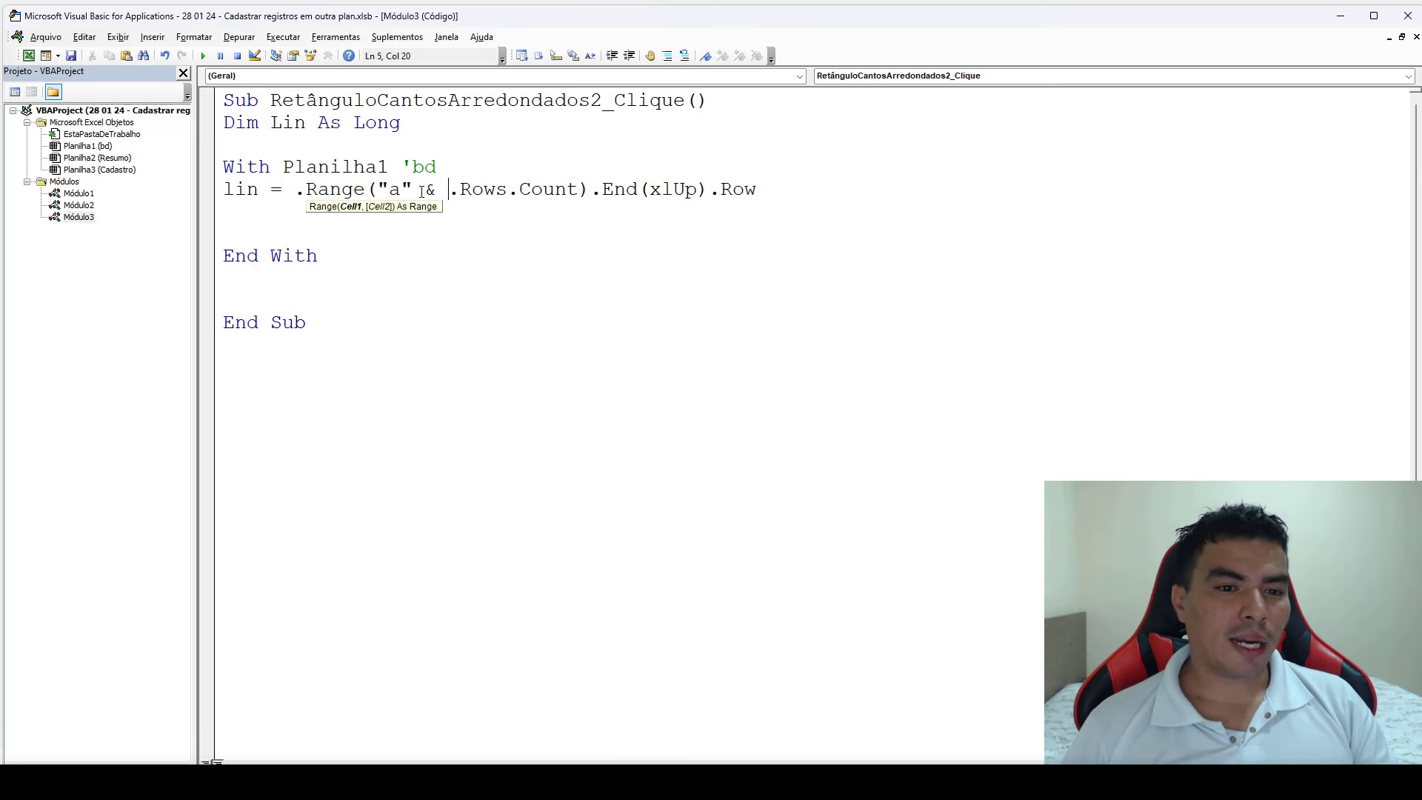
click(480, 259)
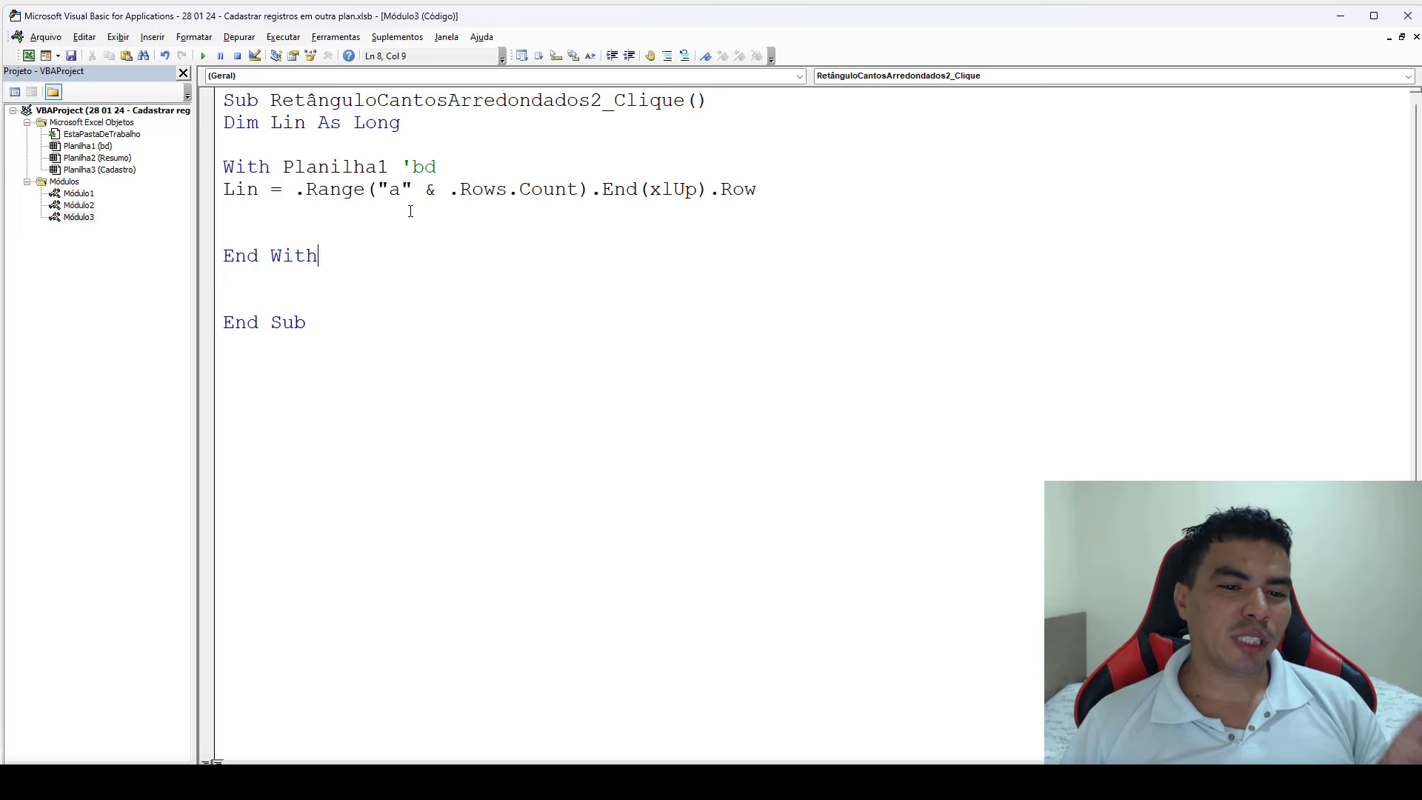
drag(460, 191, 579, 190)
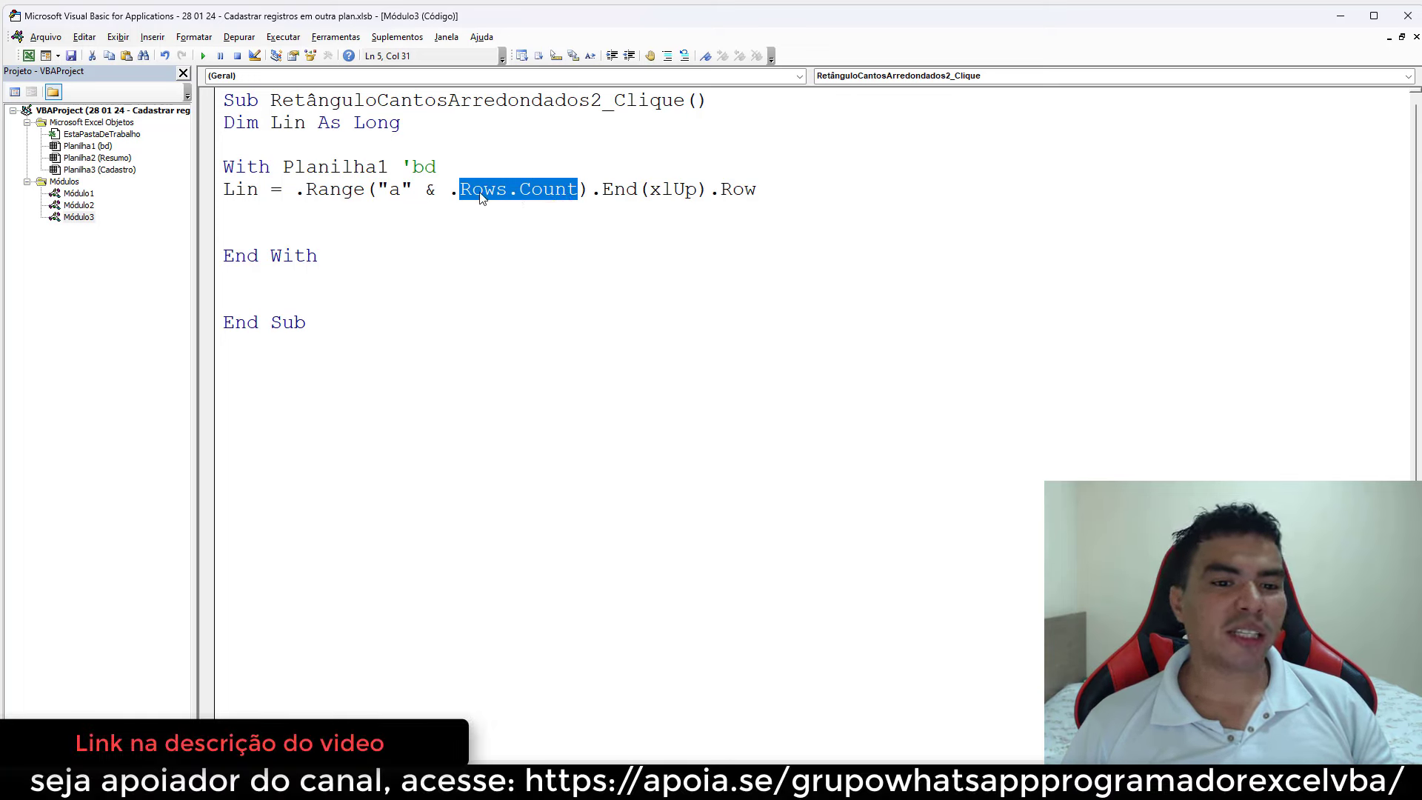
double_click(390, 190)
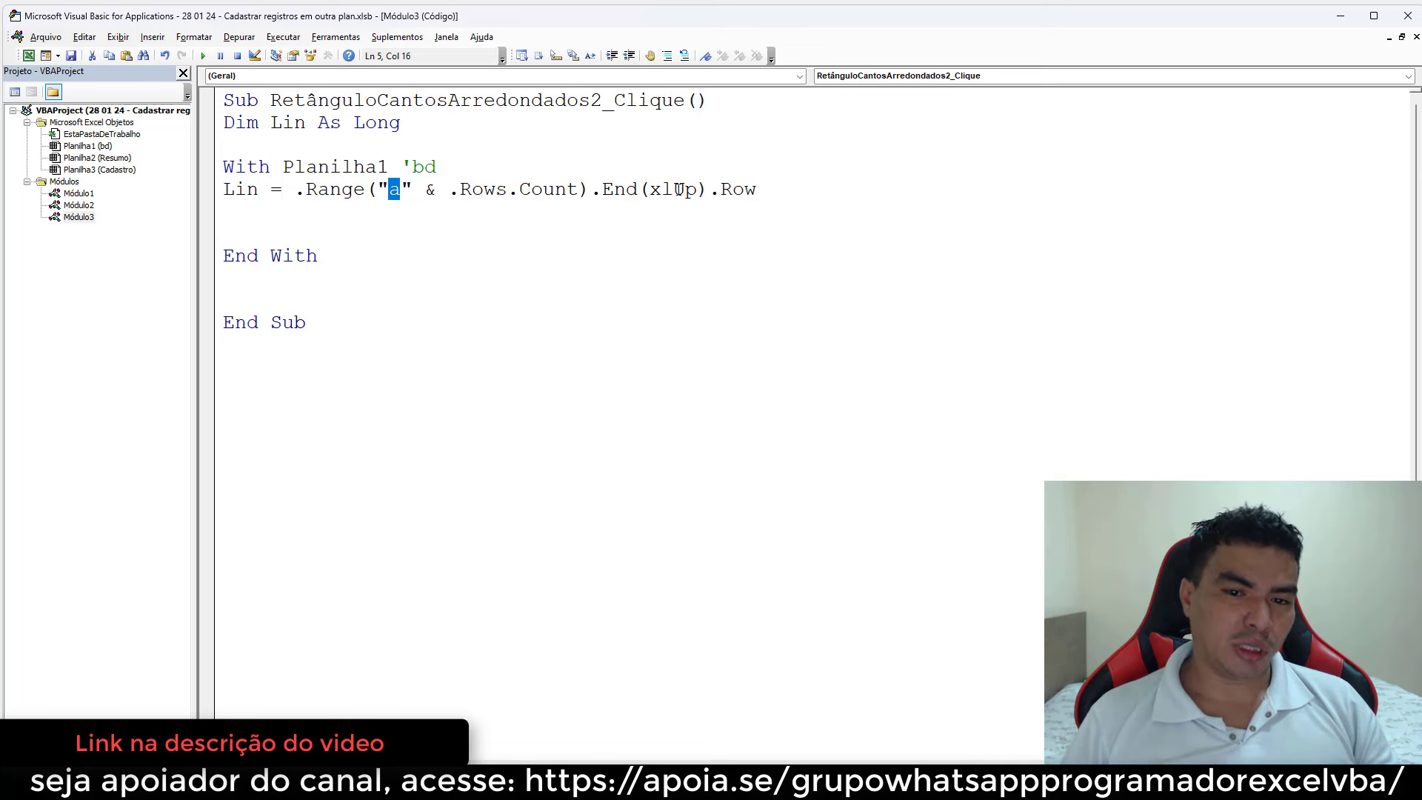
drag(797, 192, 286, 185)
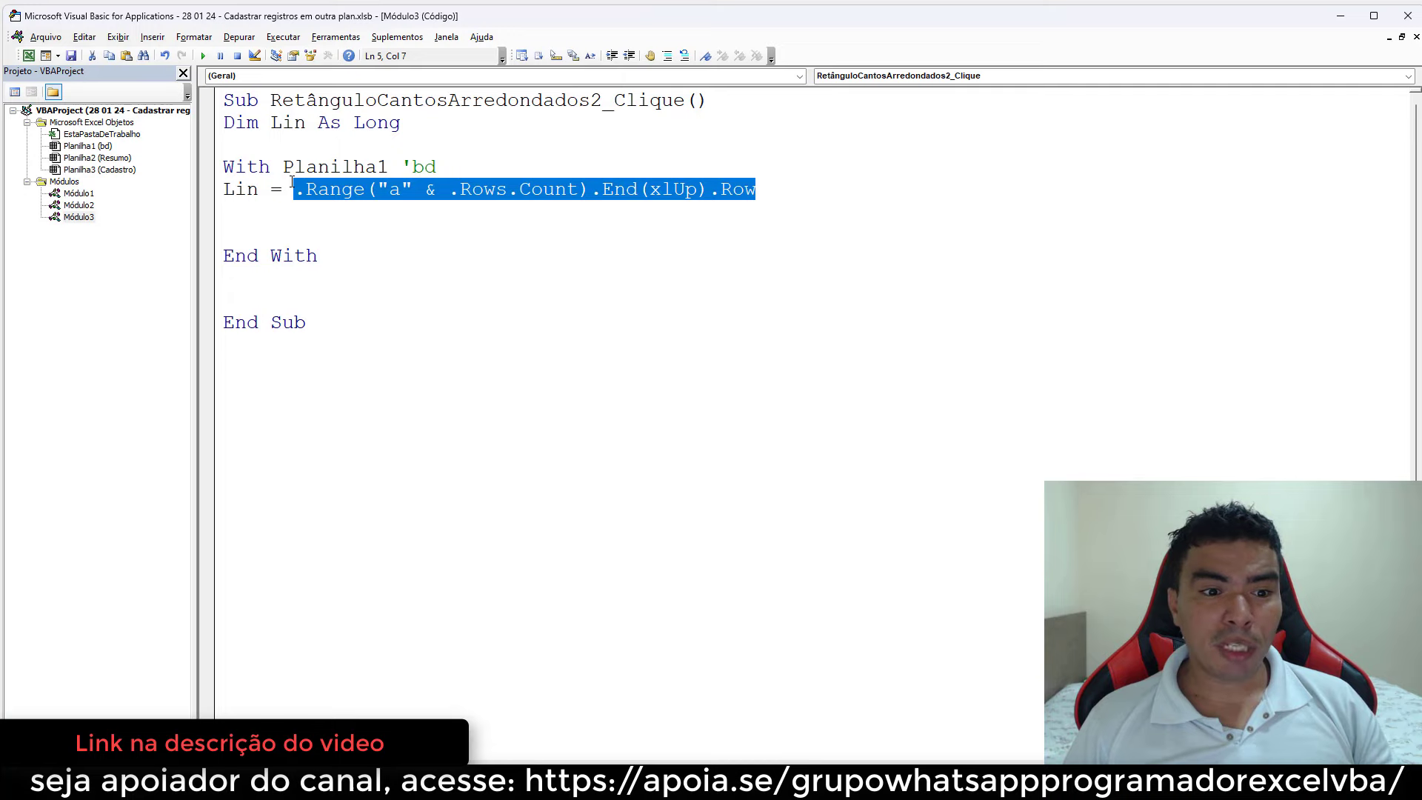
click(774, 190)
- Confirm on the bd sheet that the data ends at row 20
click(28, 56)
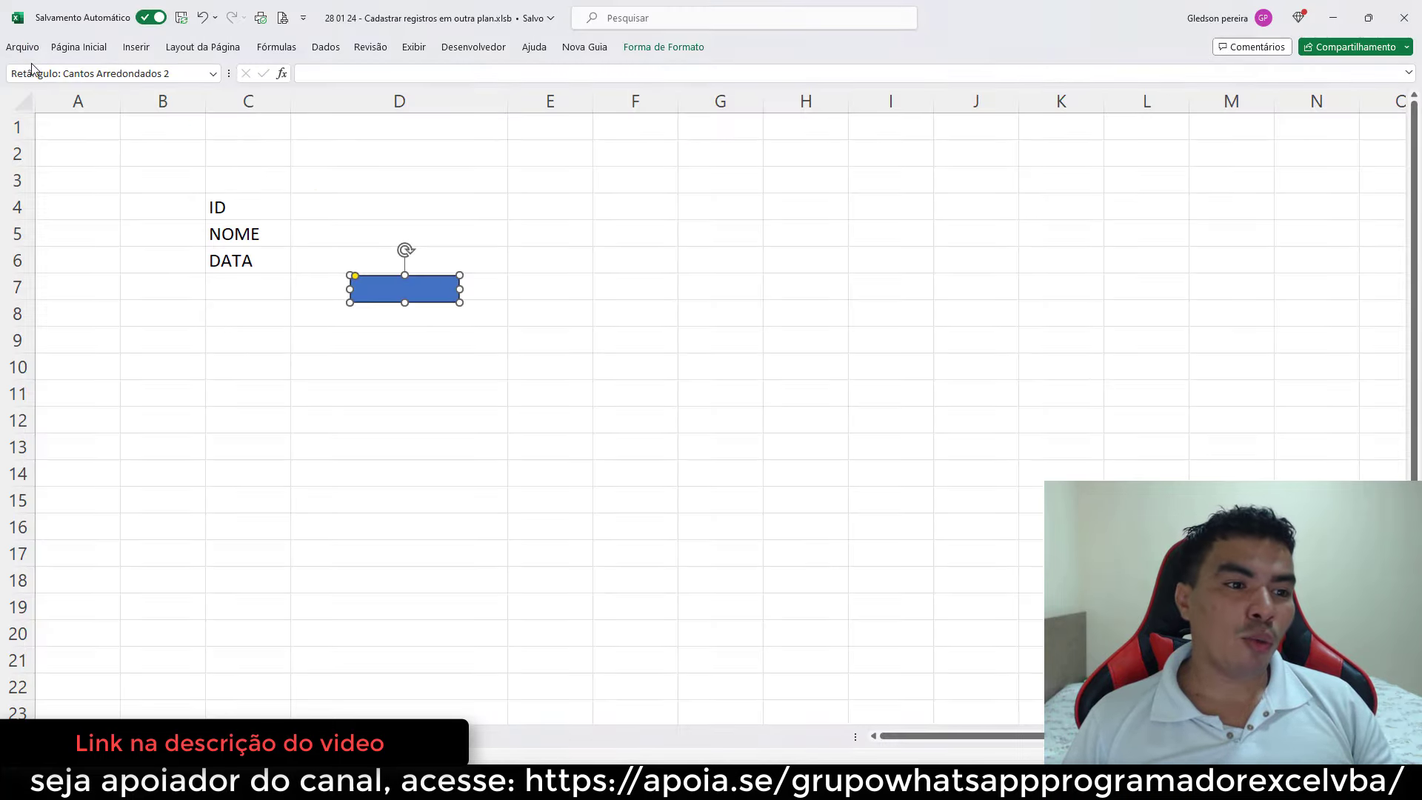
click(187, 603)
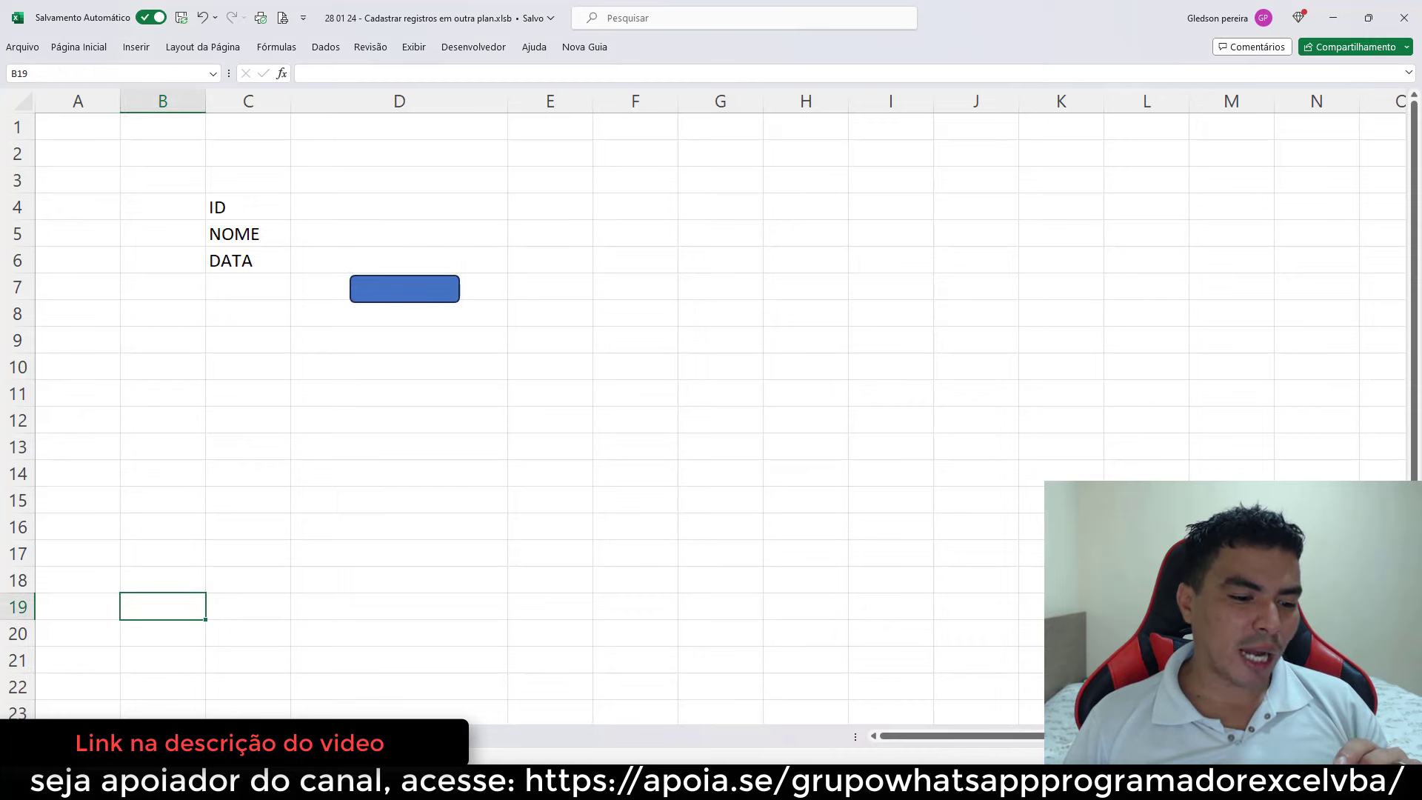
key(ctrl+Page_Down)
click(74, 606)
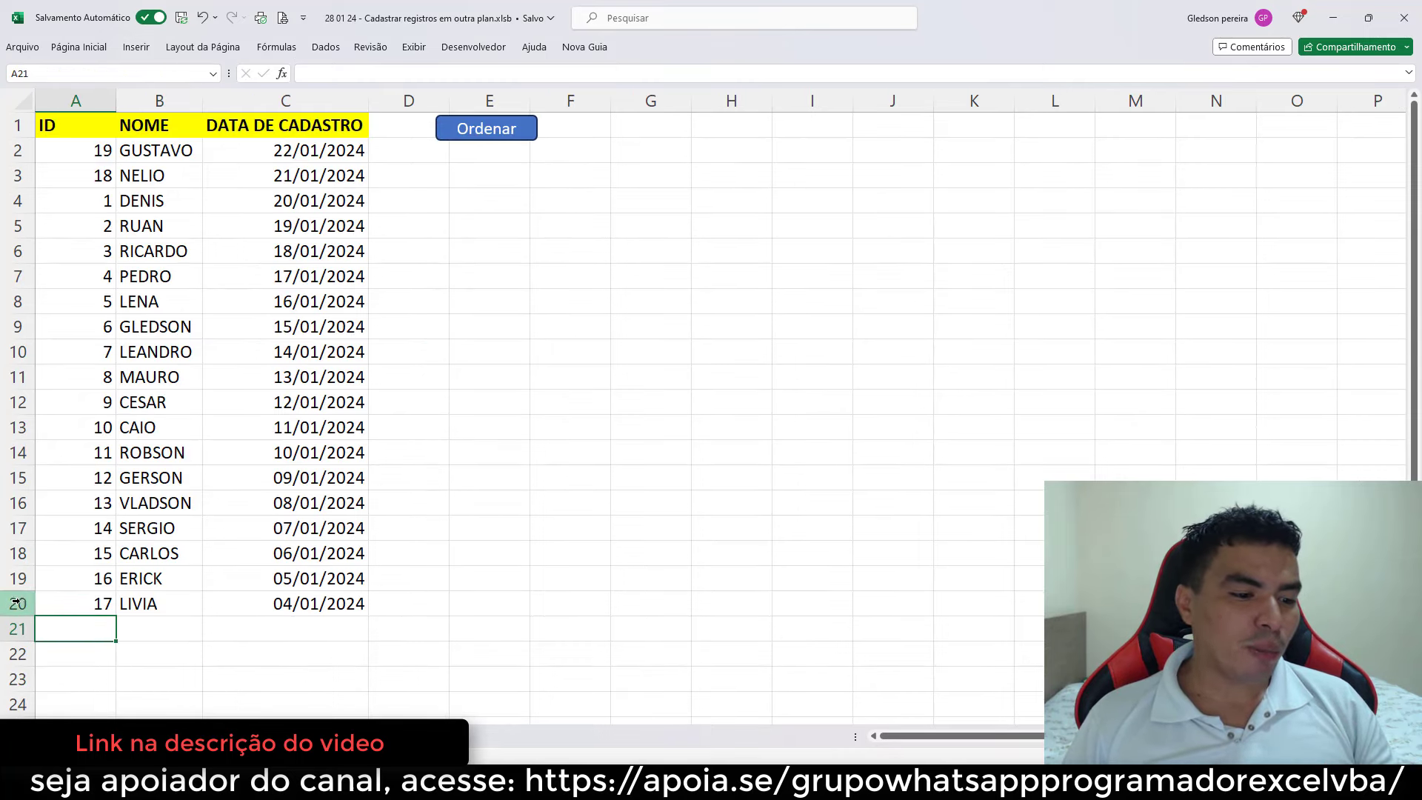
key(shift+space)
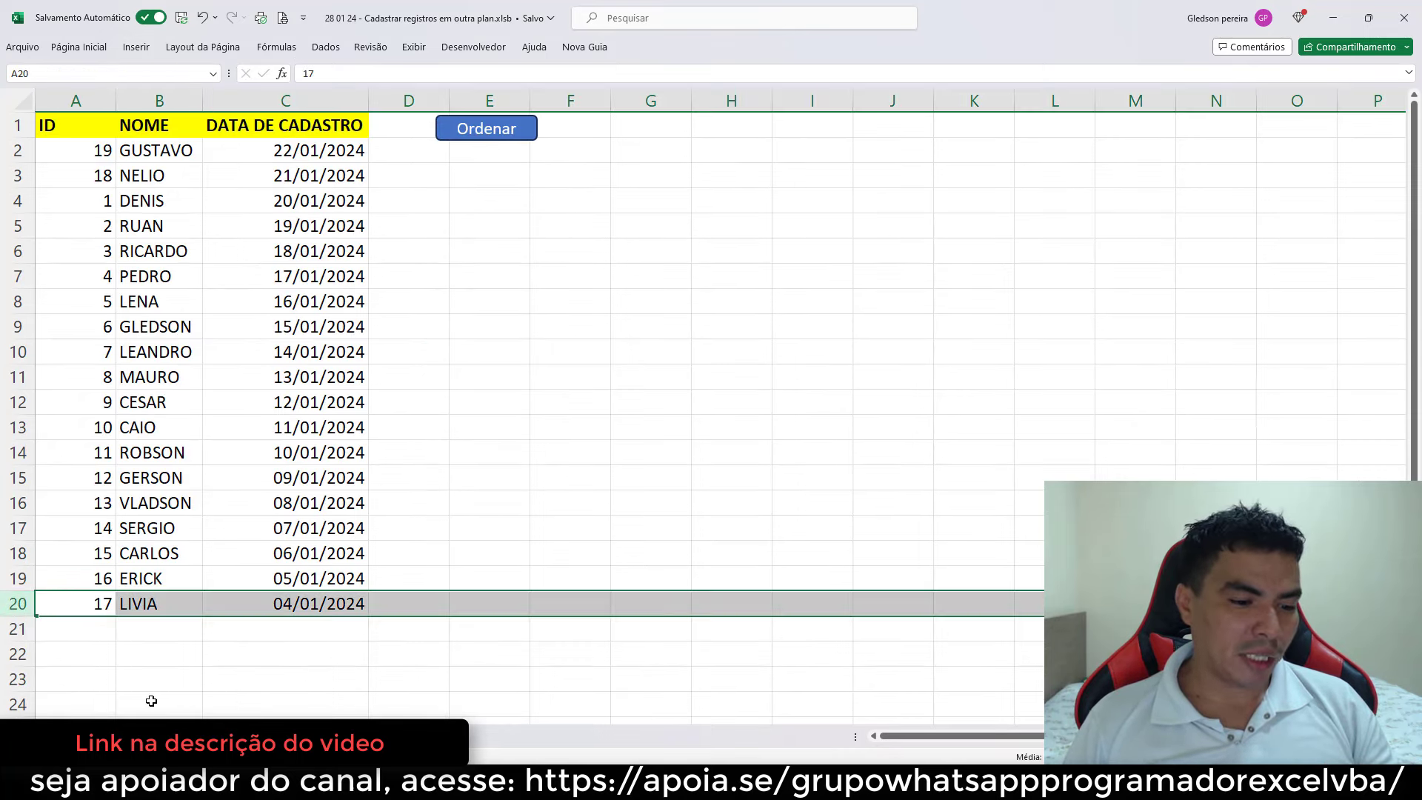
click(122, 650)
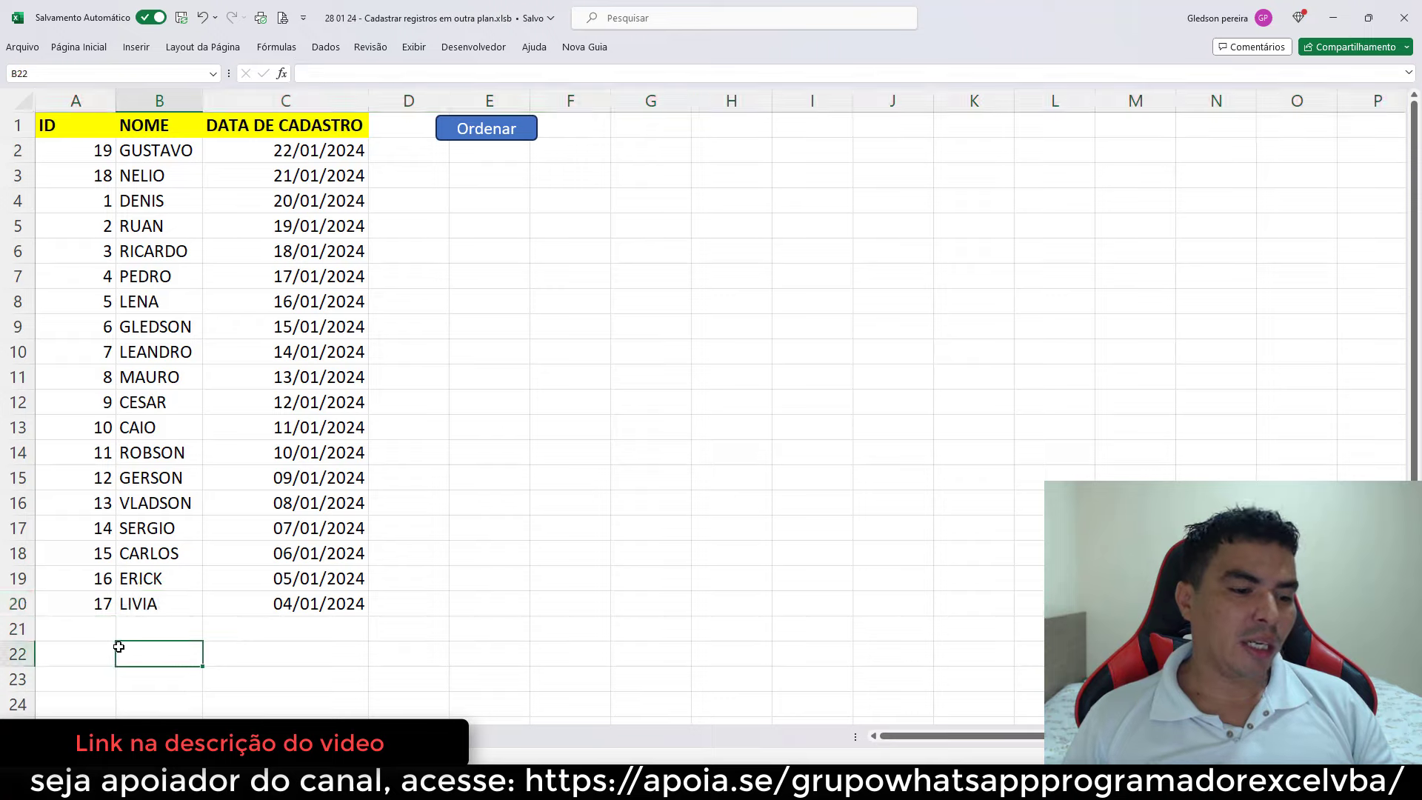
- Append + 1 to the Lin line so it targets the next empty row
click(474, 46)
click(32, 85)
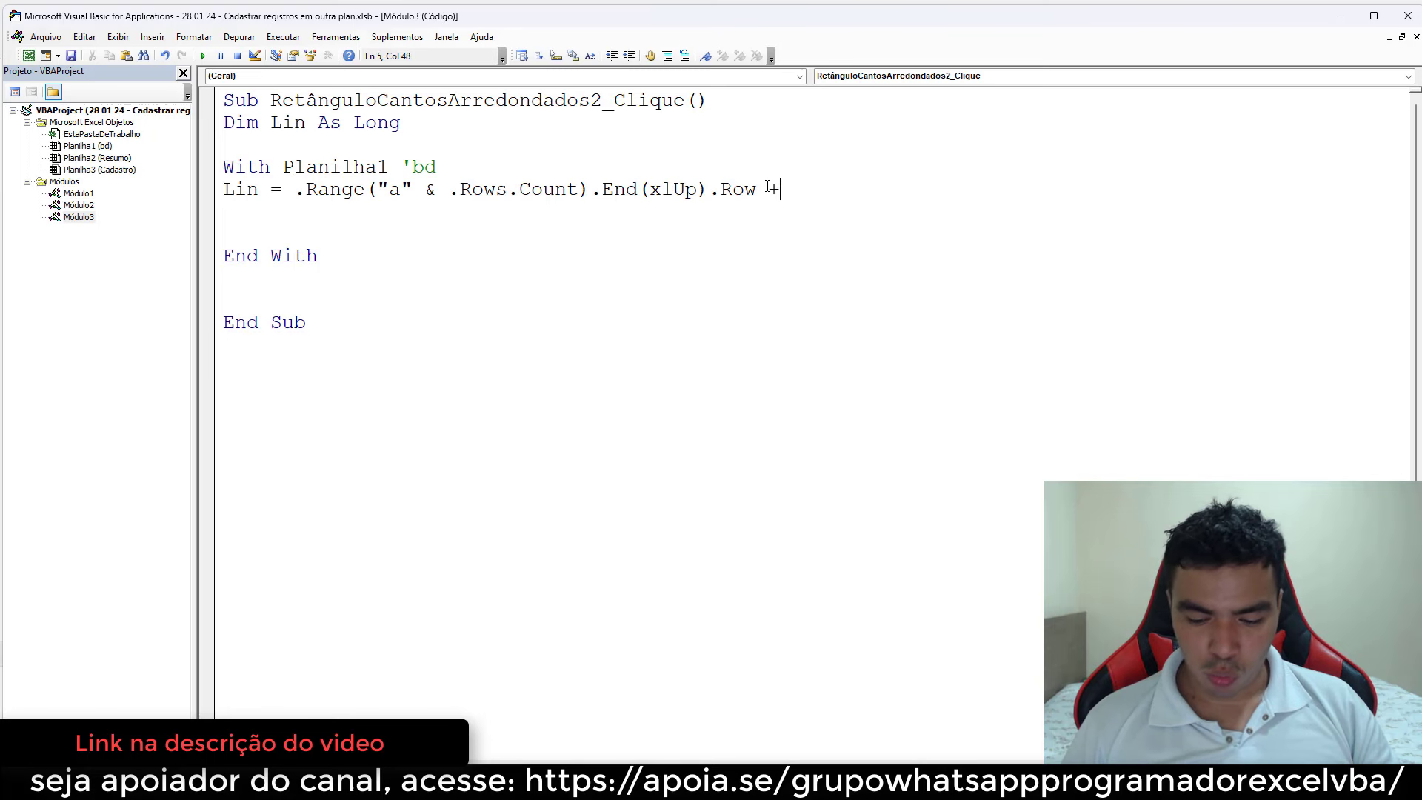
text(1)
key(Return)
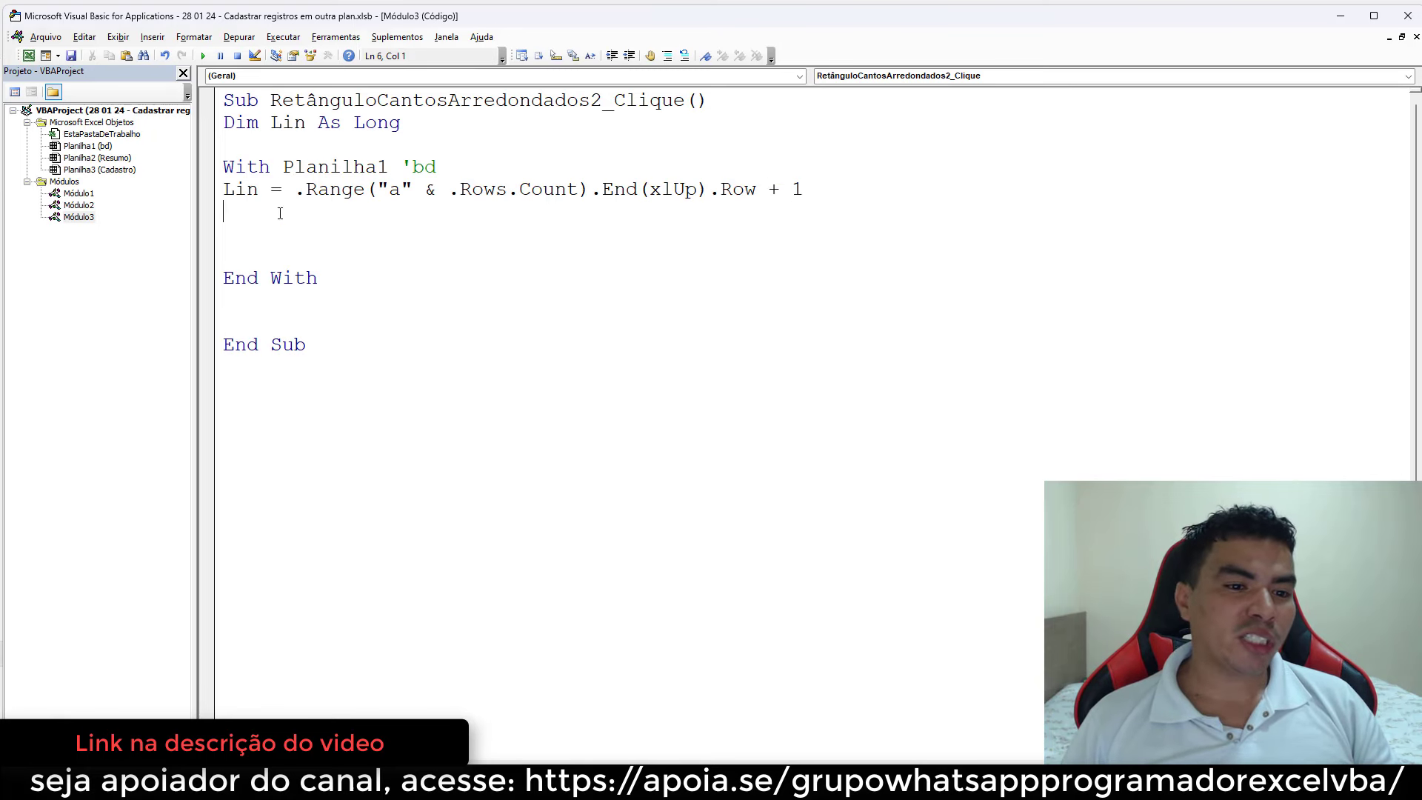
drag(293, 194, 762, 193)
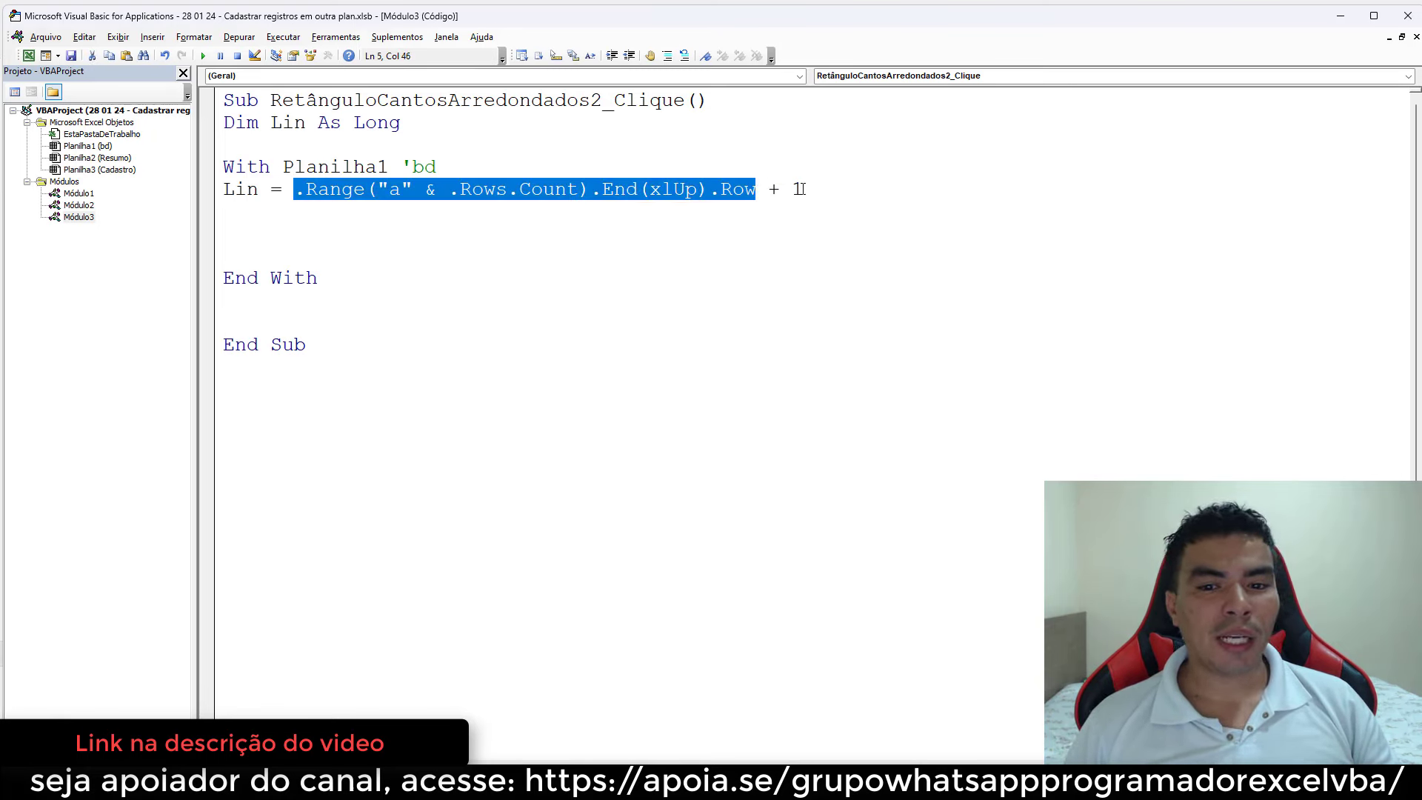
- Compare last filled row 20 with empty cell B21 on bd, back in the code
click(29, 56)
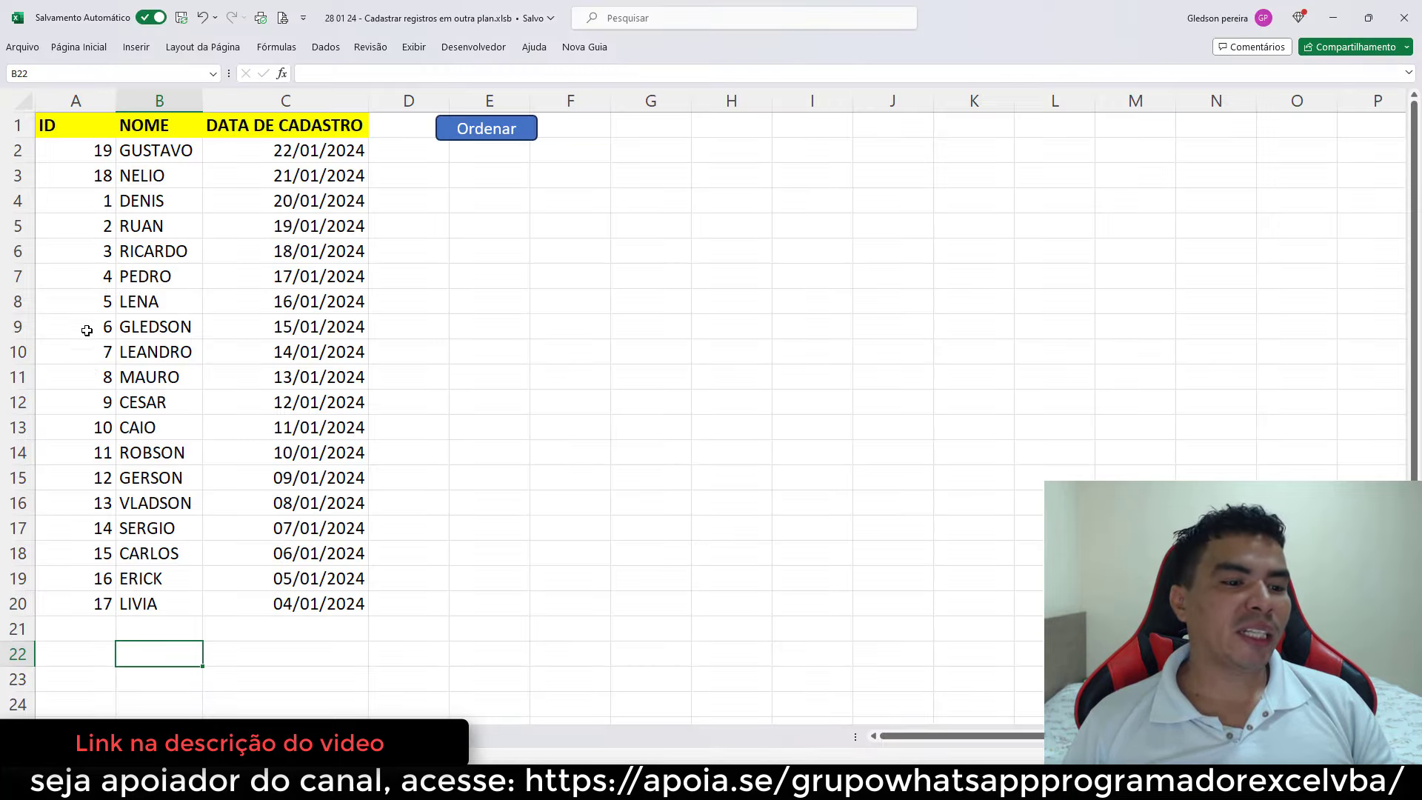
click(144, 624)
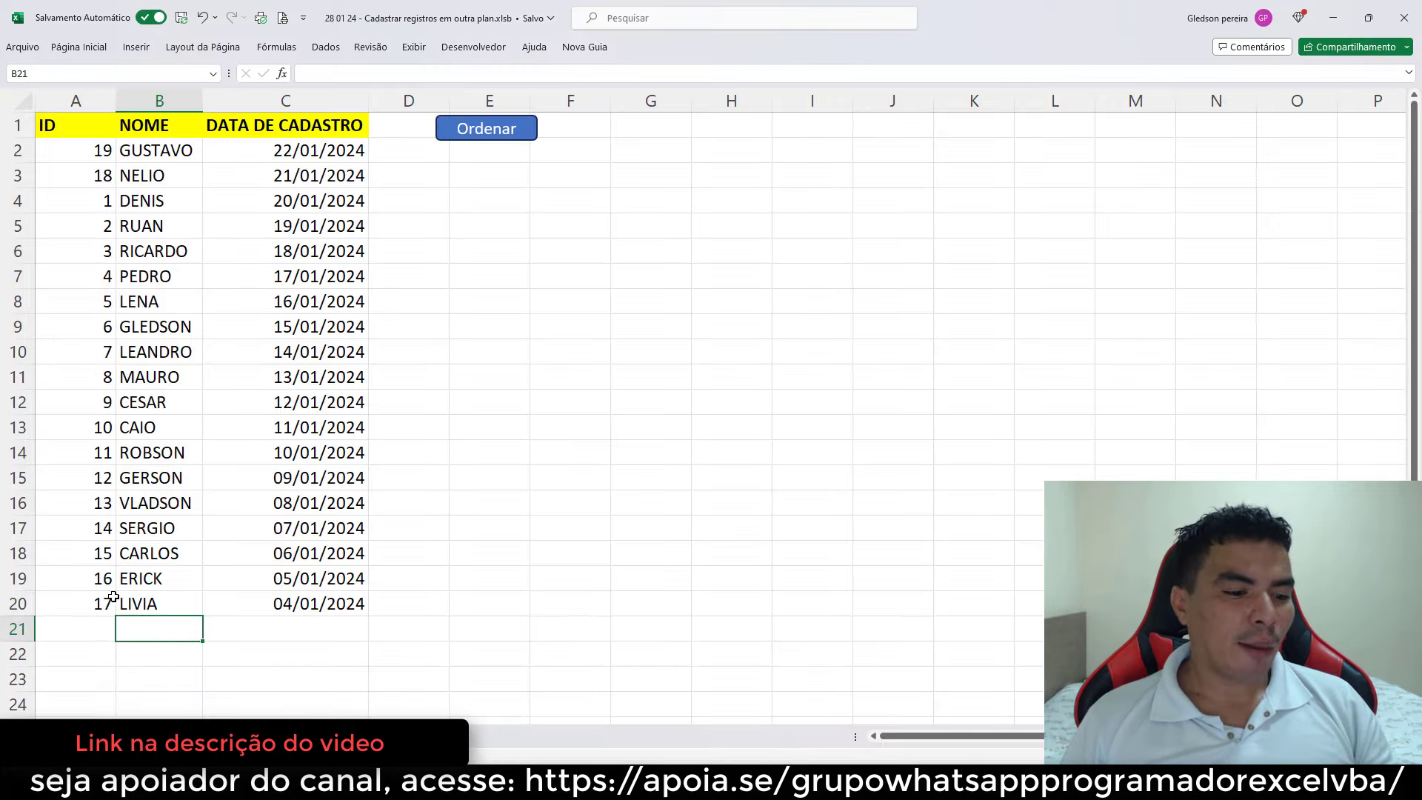
click(18, 603)
click(137, 624)
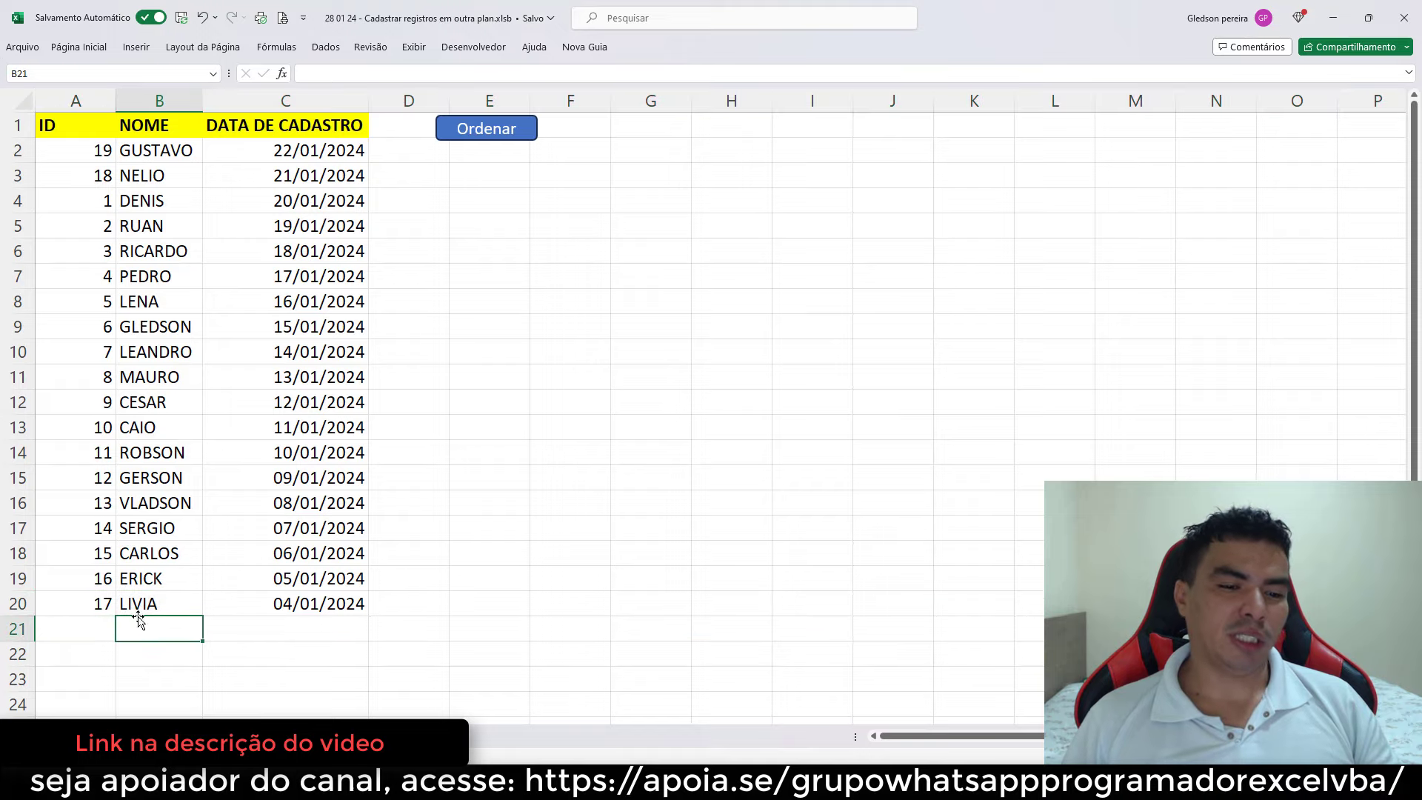
click(474, 47)
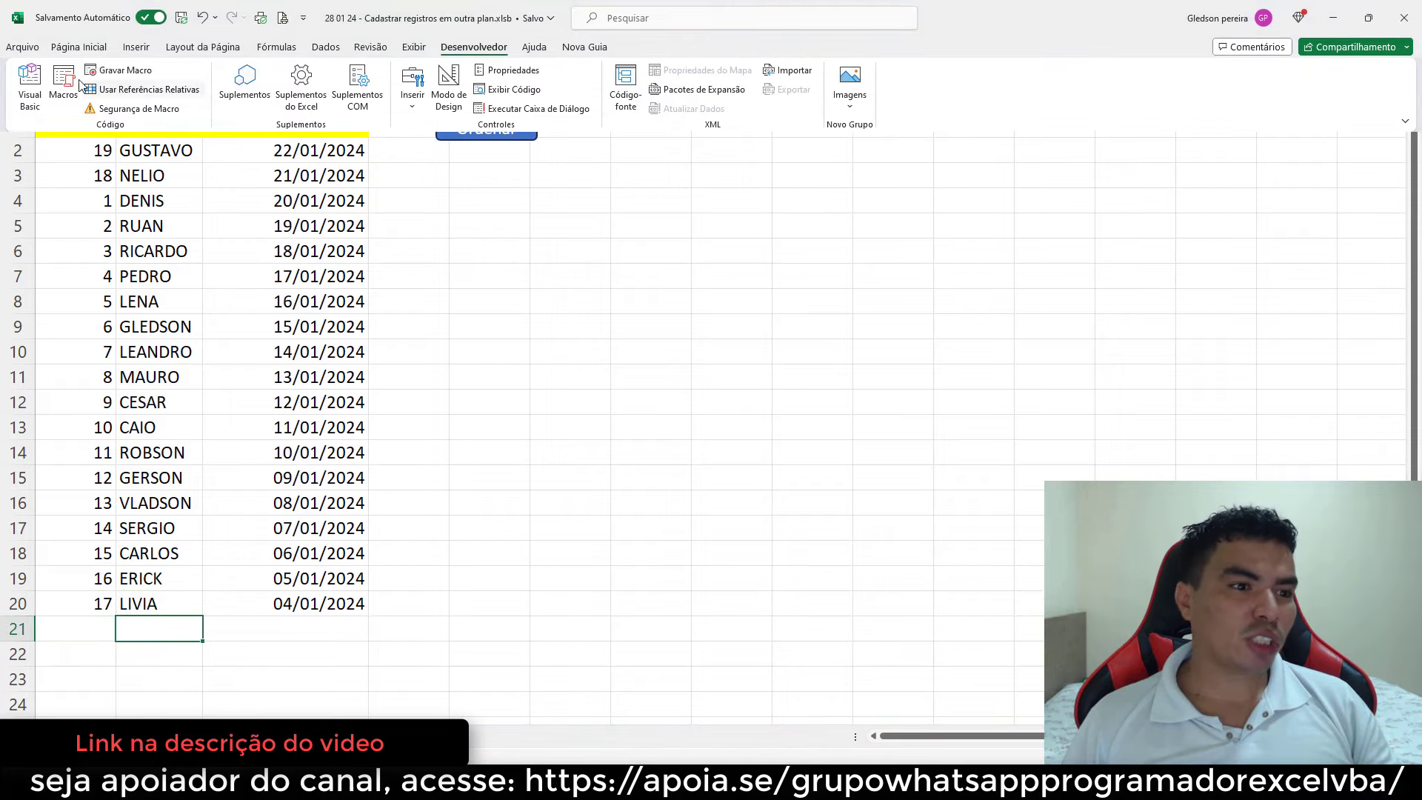
click(34, 81)
click(253, 217)
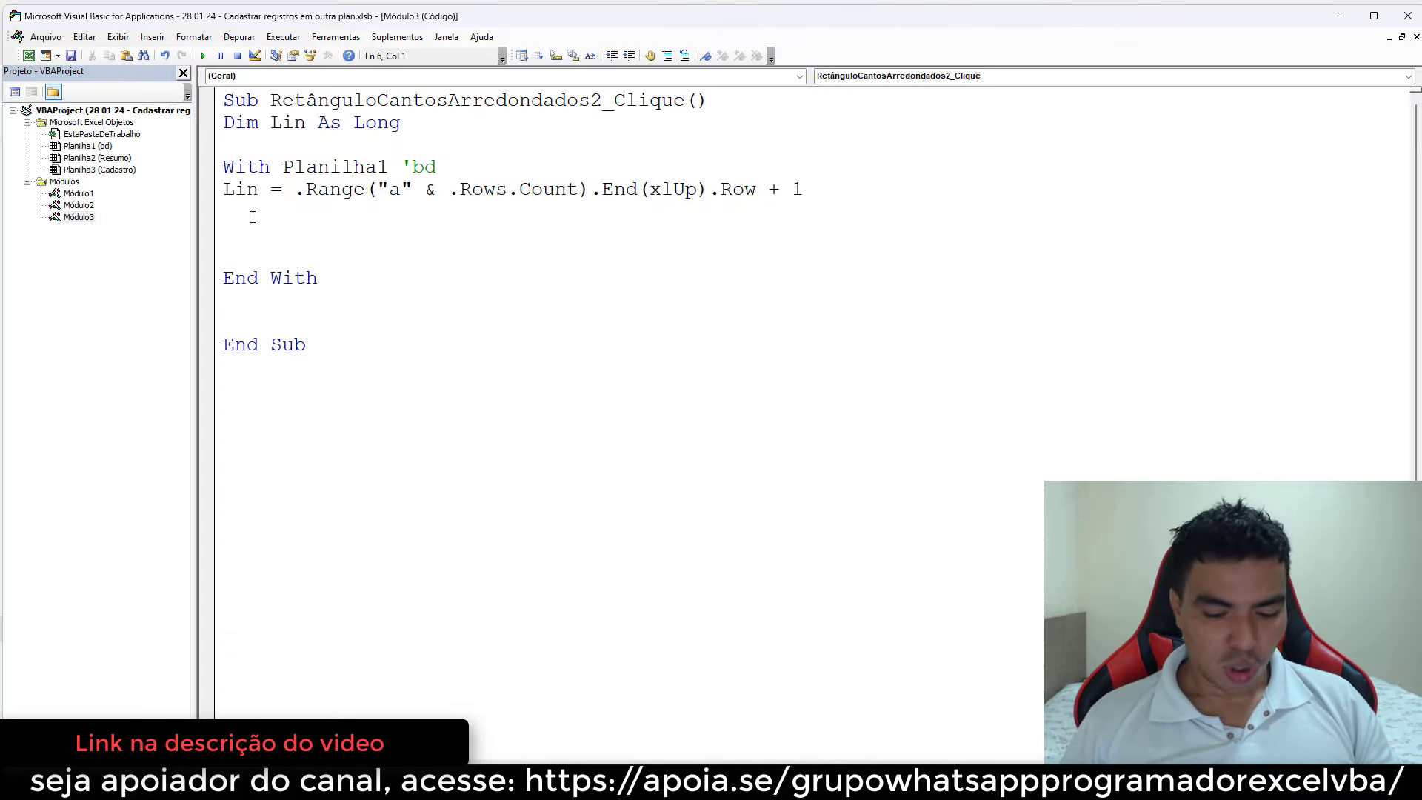
- Start a new line targeting .Range("a" & lin).Cells in the next bd row
key(Return)
text(p)
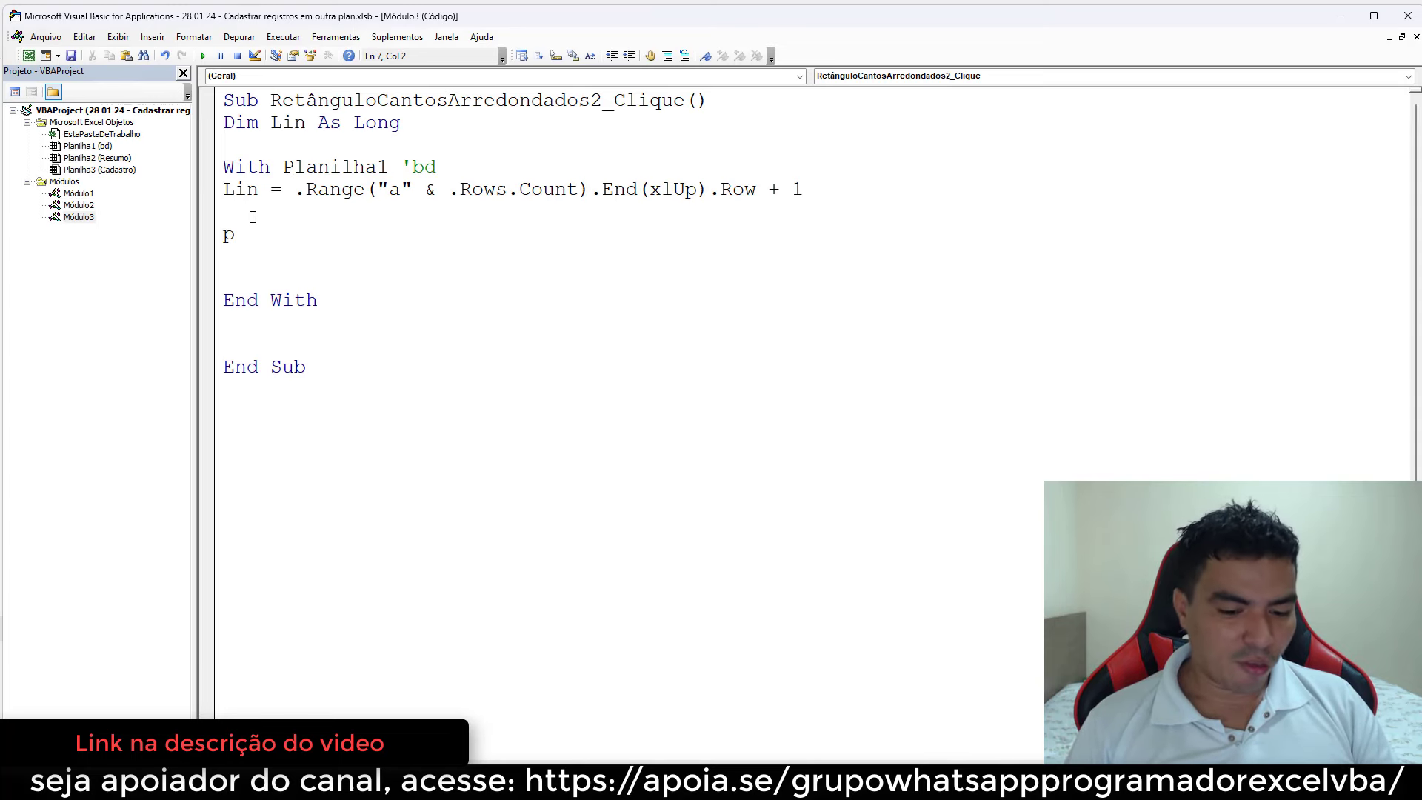
key(BackSpace)
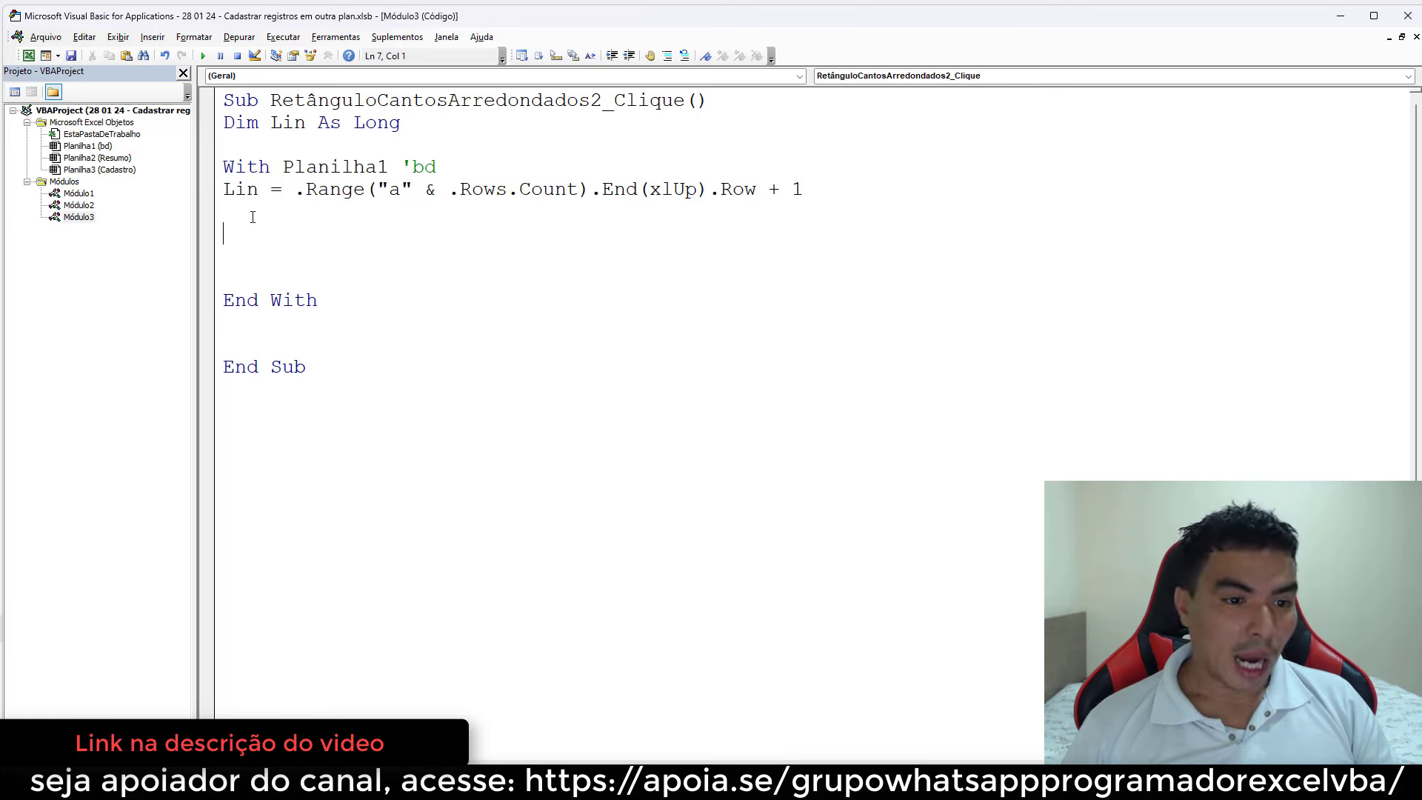
text(.ra)
key(Tab)
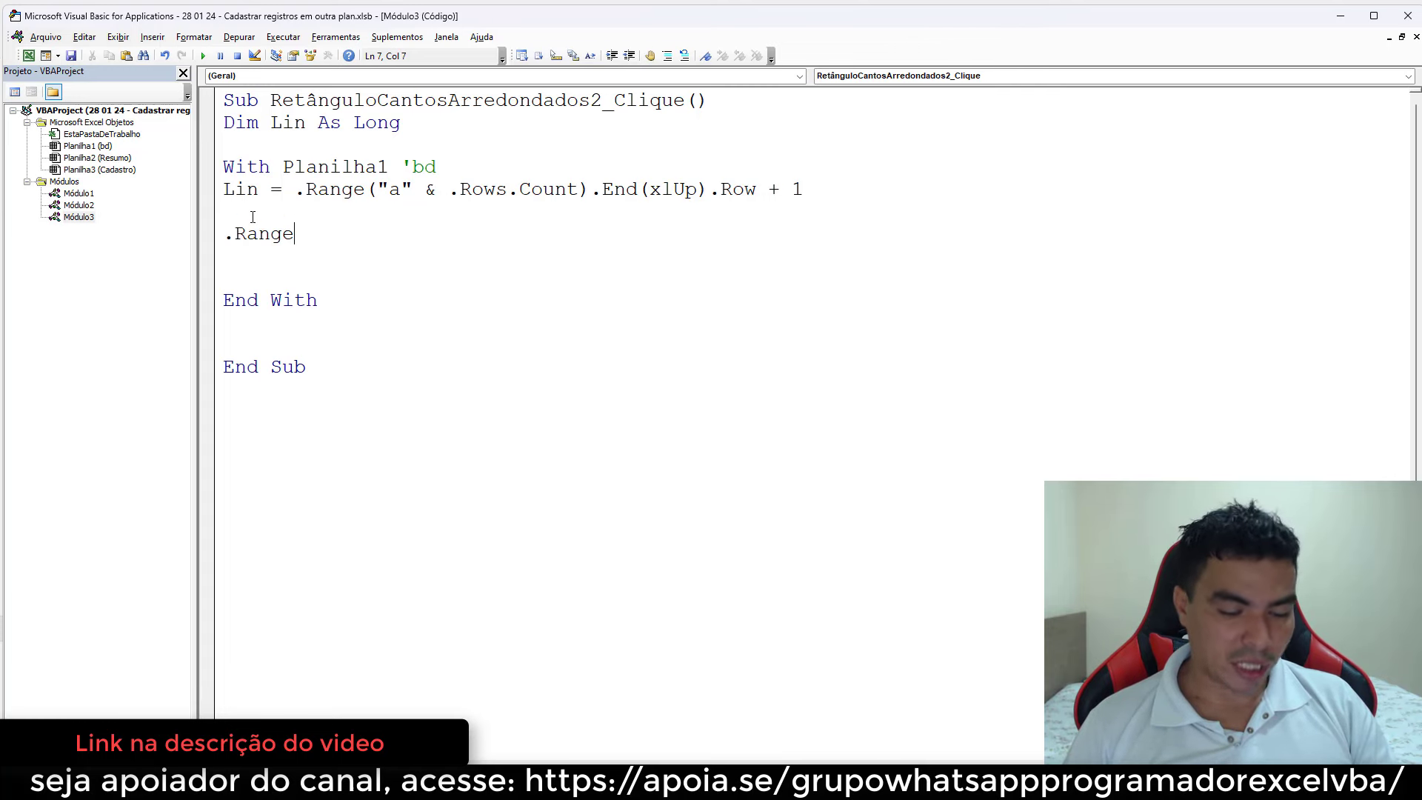
text((")
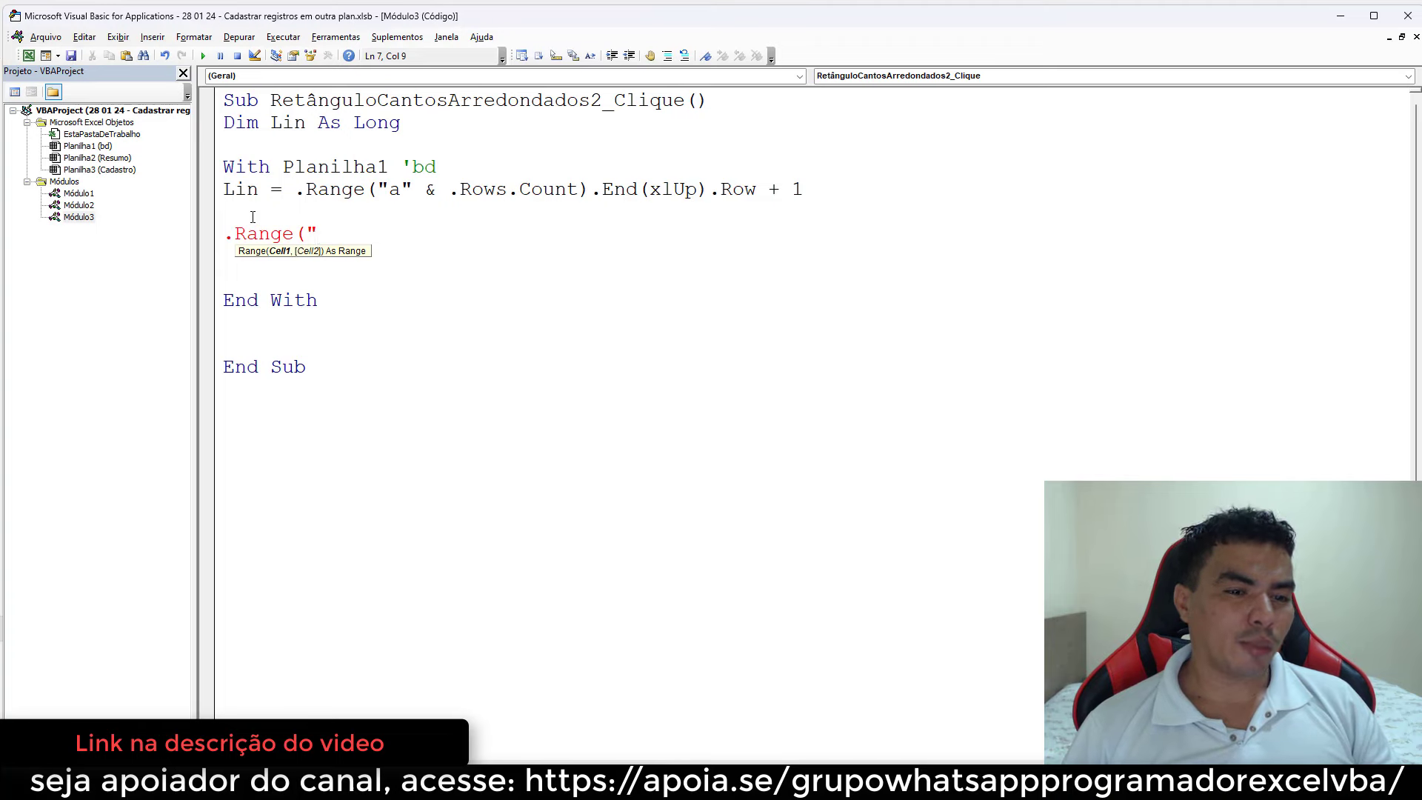
text(a)
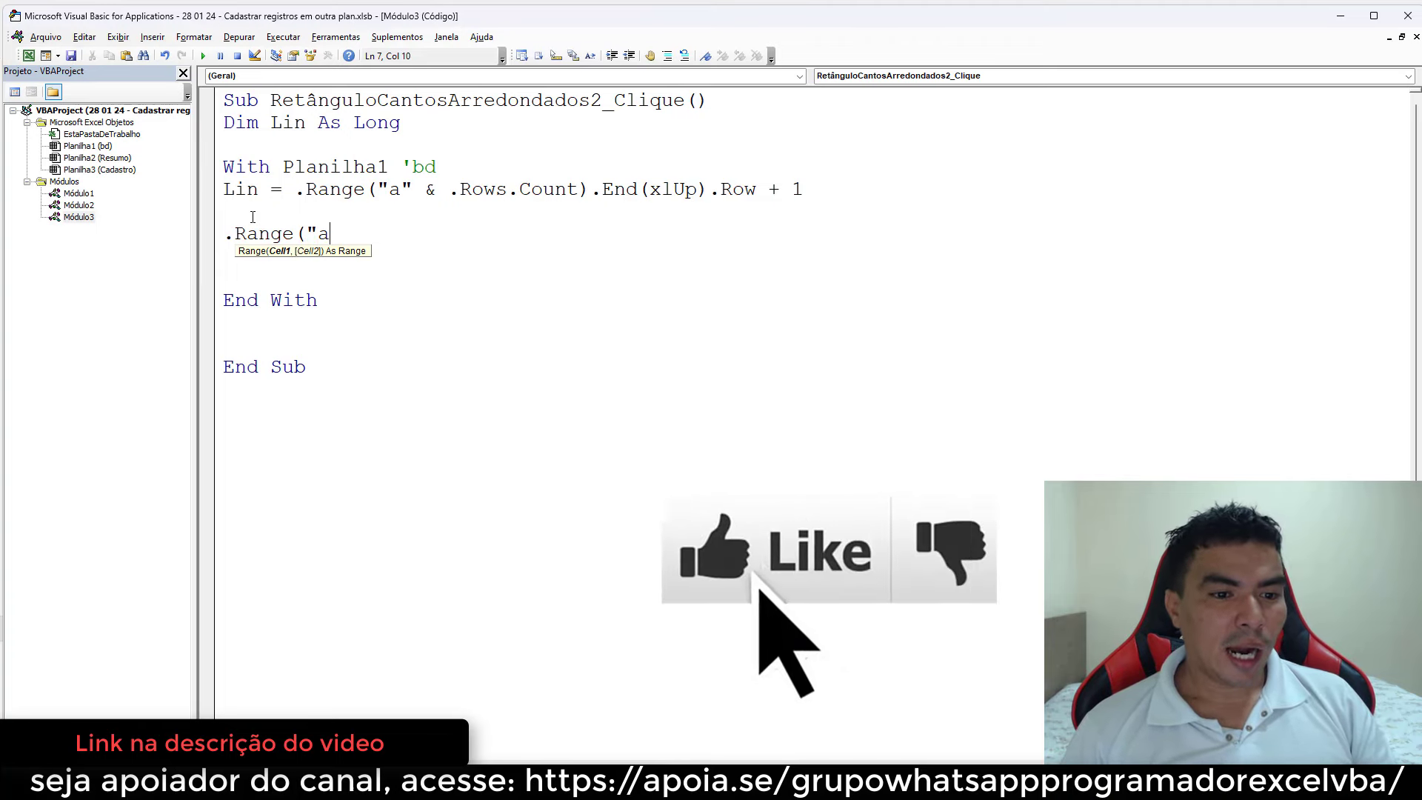
text(" )
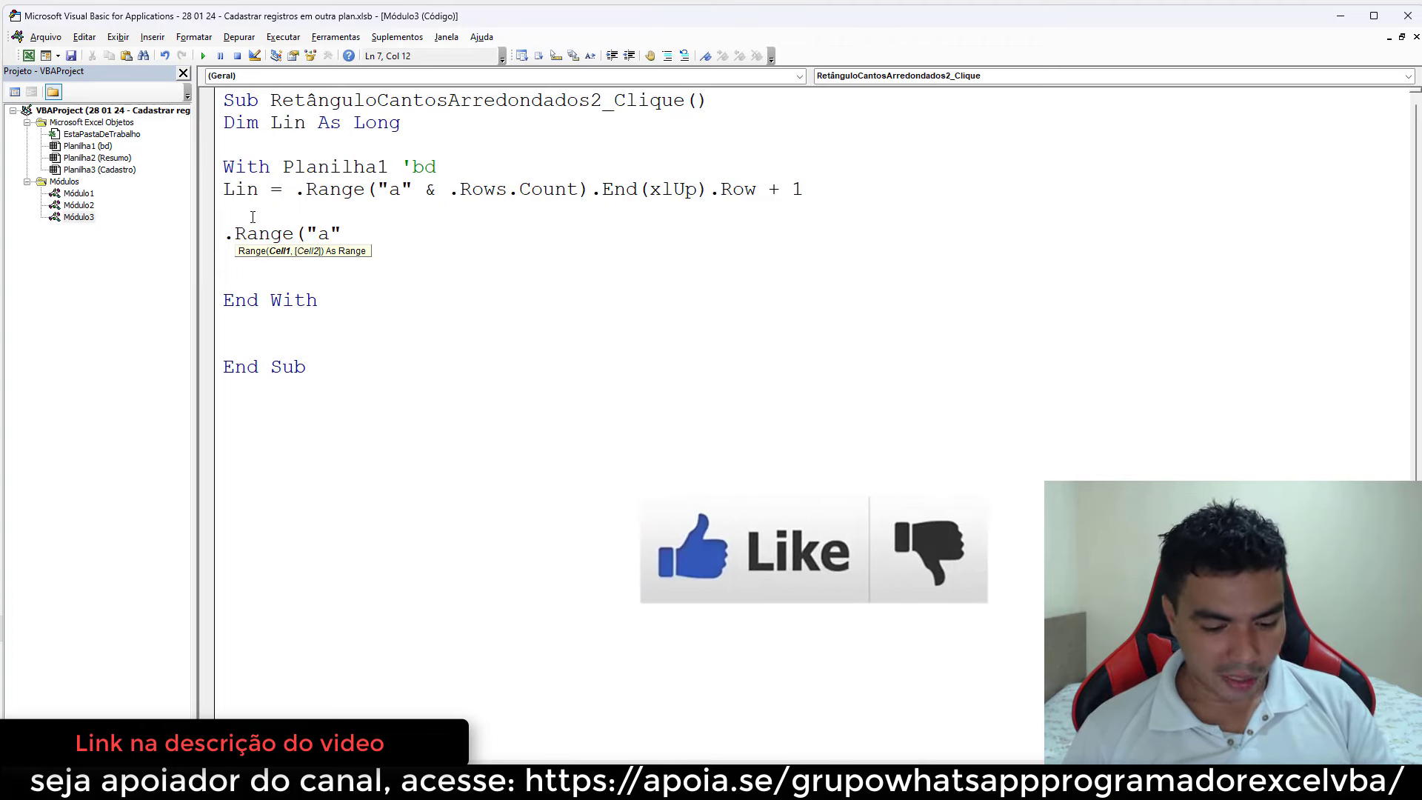
text(& lin)
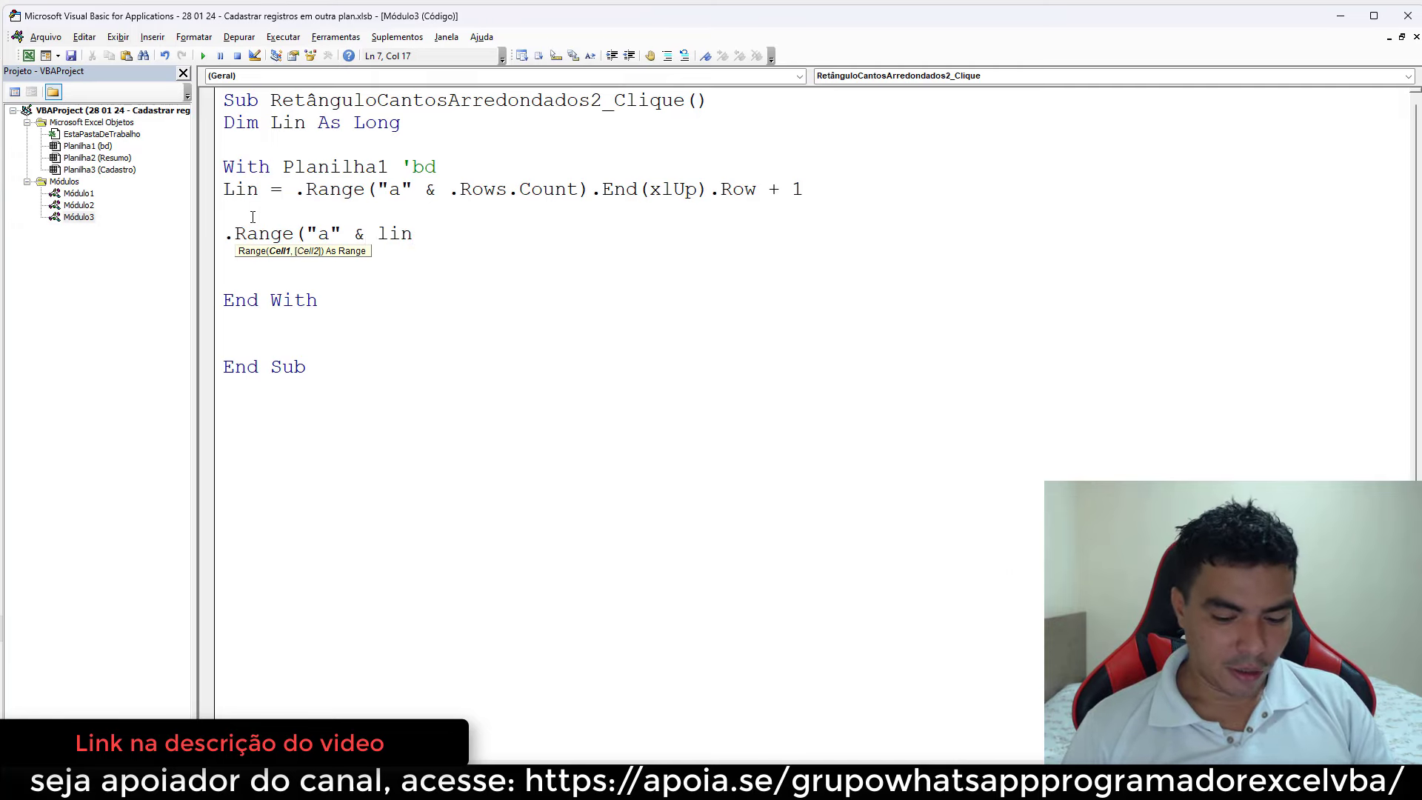
text().ce)
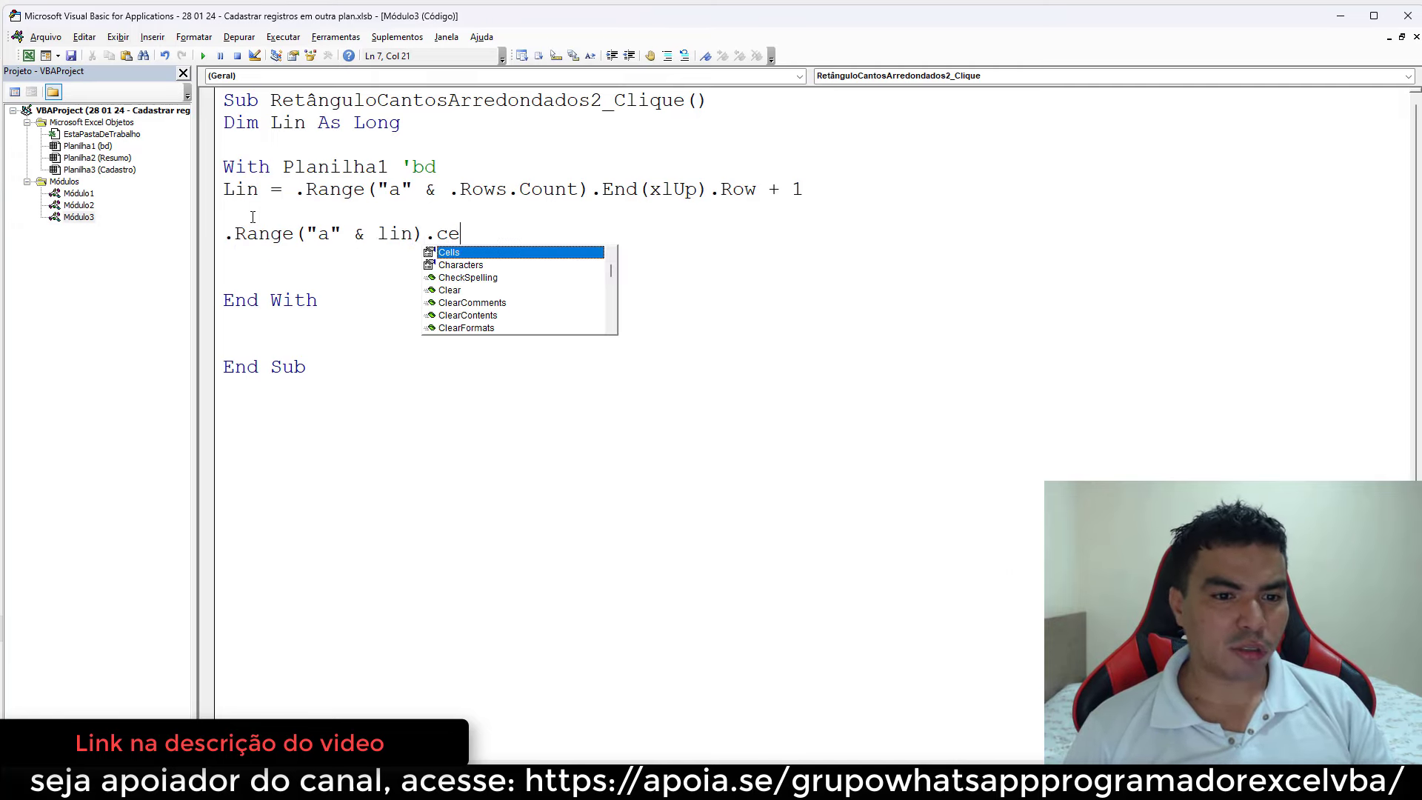
key(Tab)
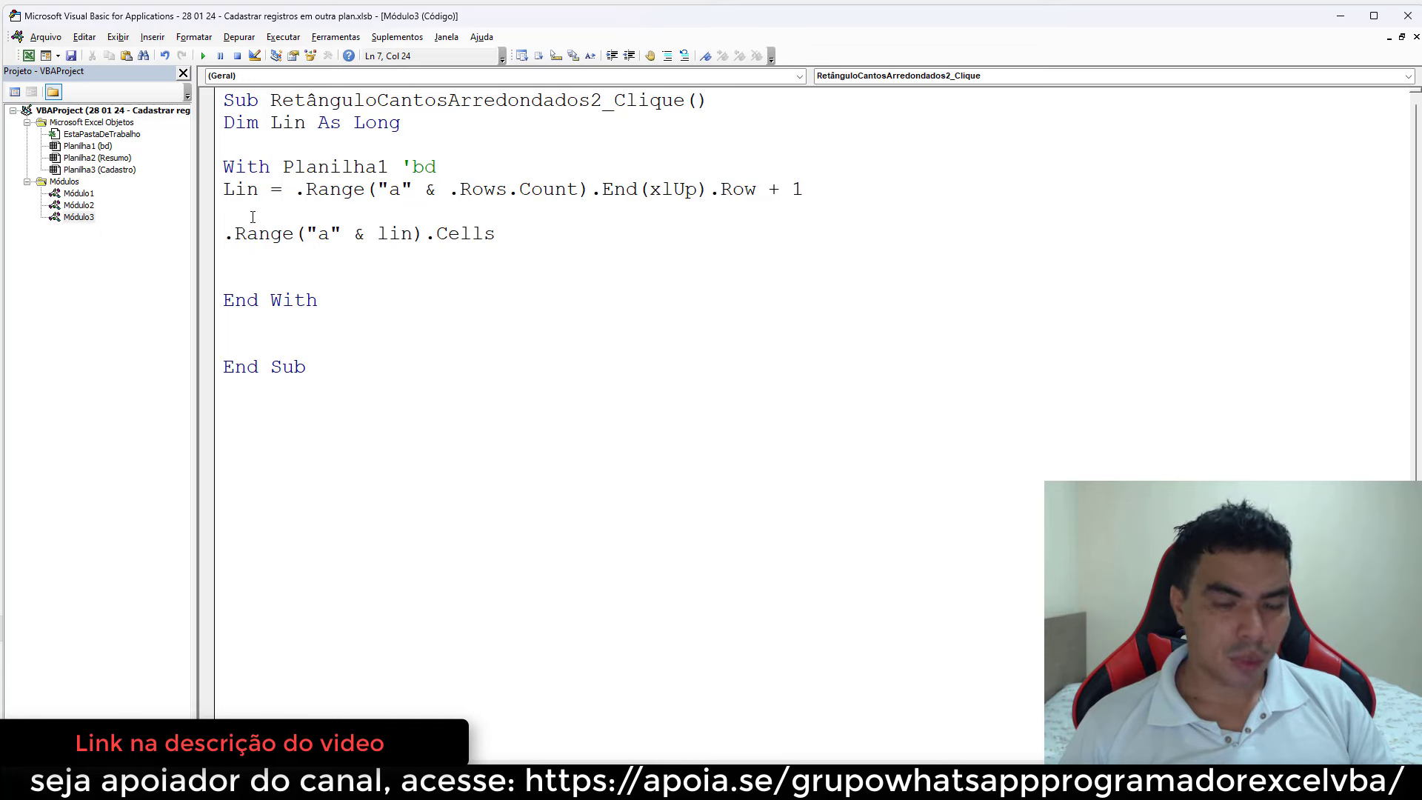
- Complete it with = planilha3.Range("d4").Cells to copy the form's ID
text(= )
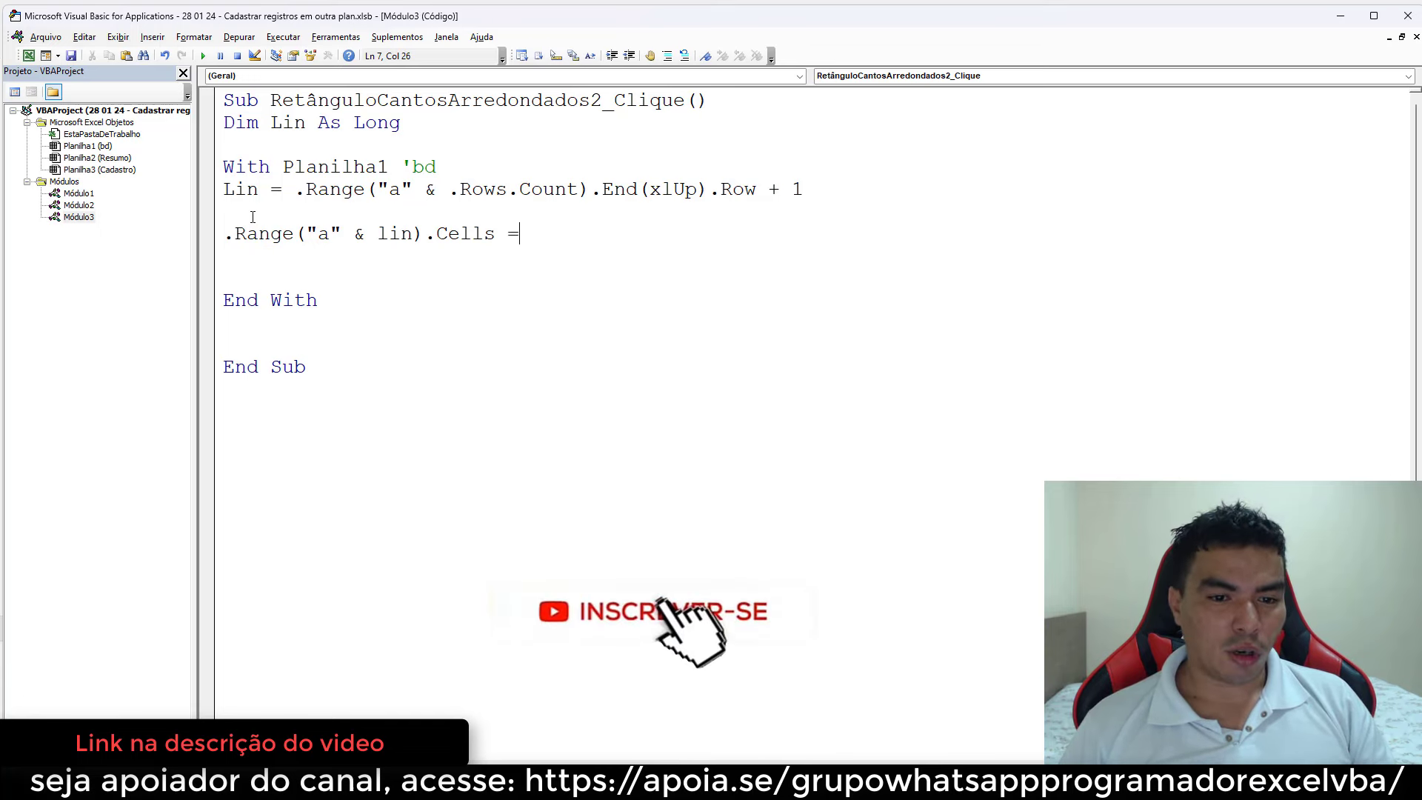
text(planil)
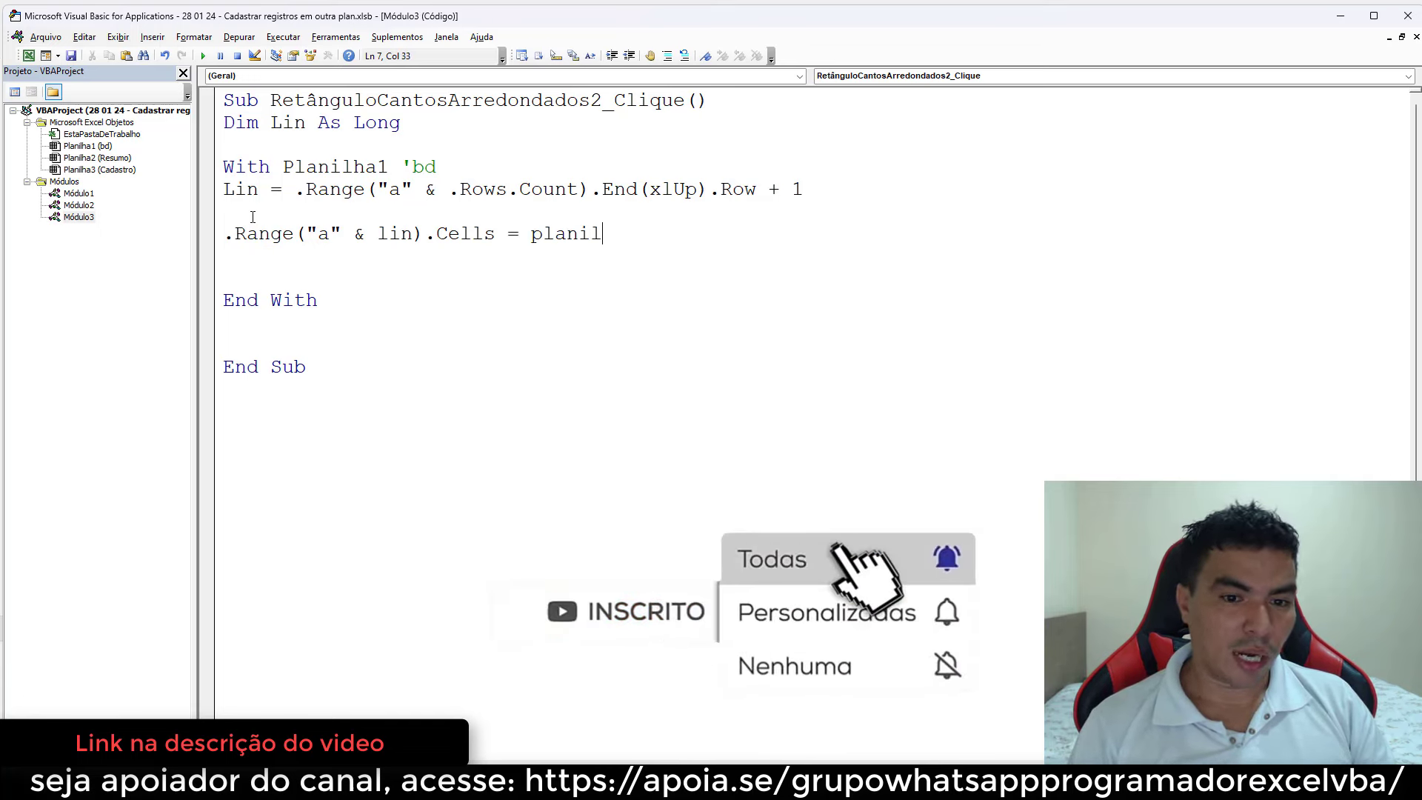
text(ha)
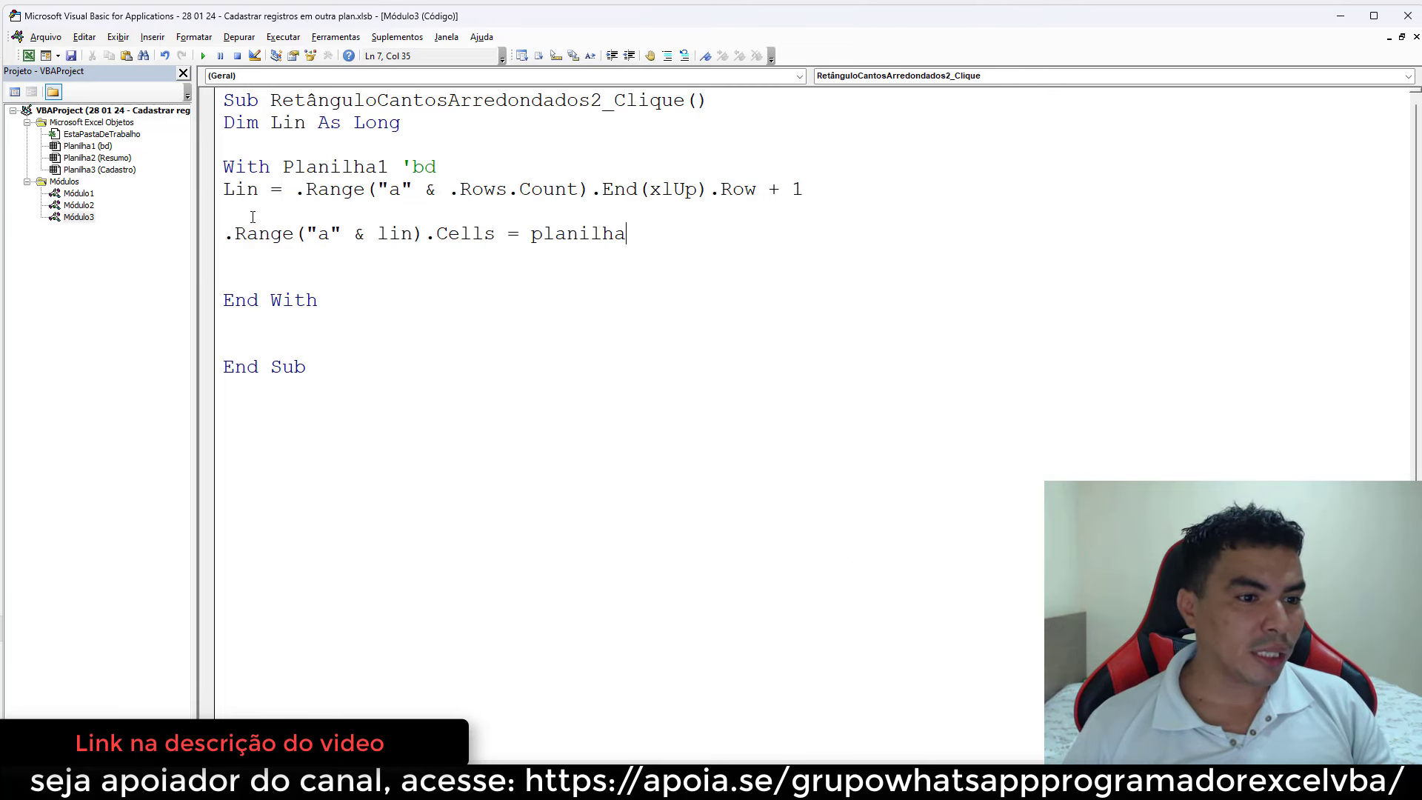
text(3)
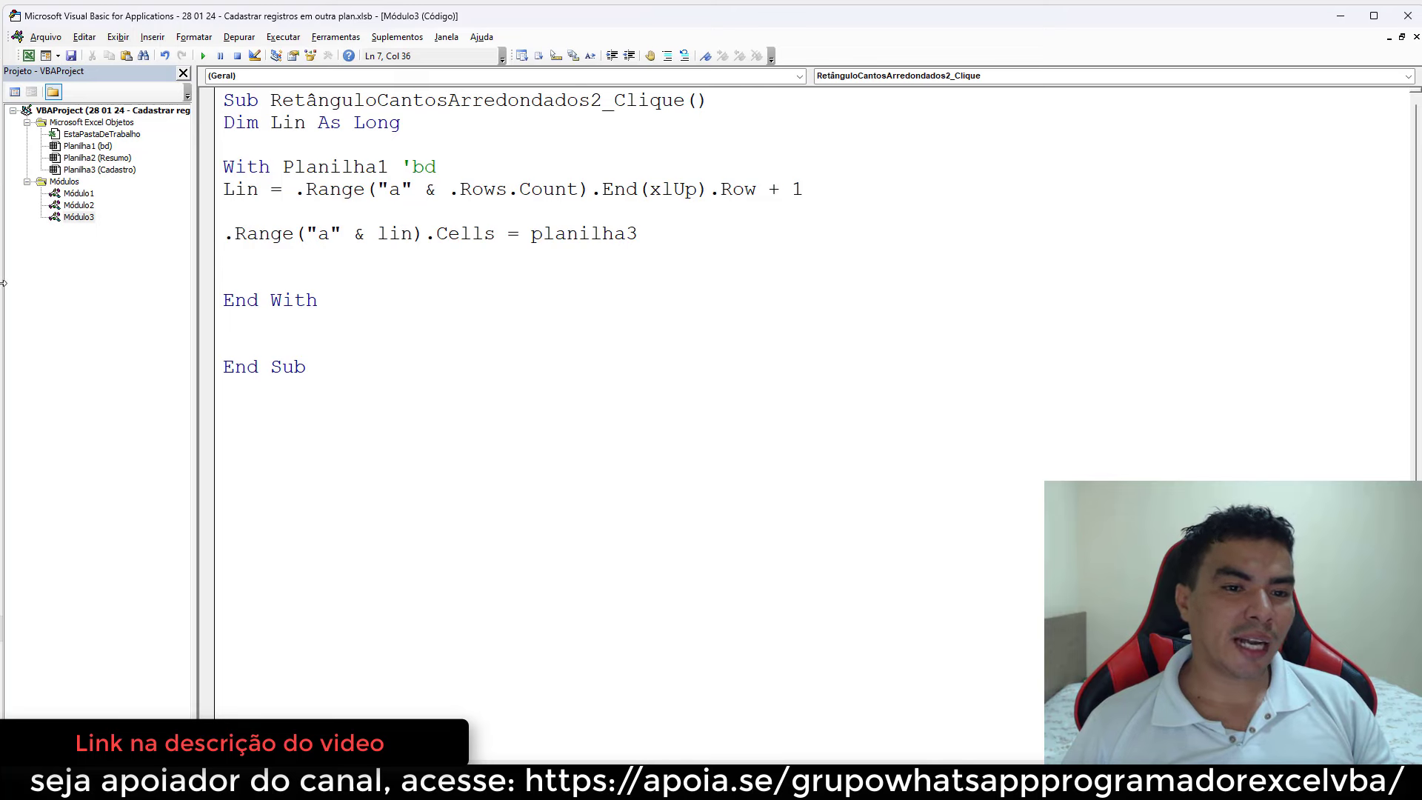
double_click(113, 19)
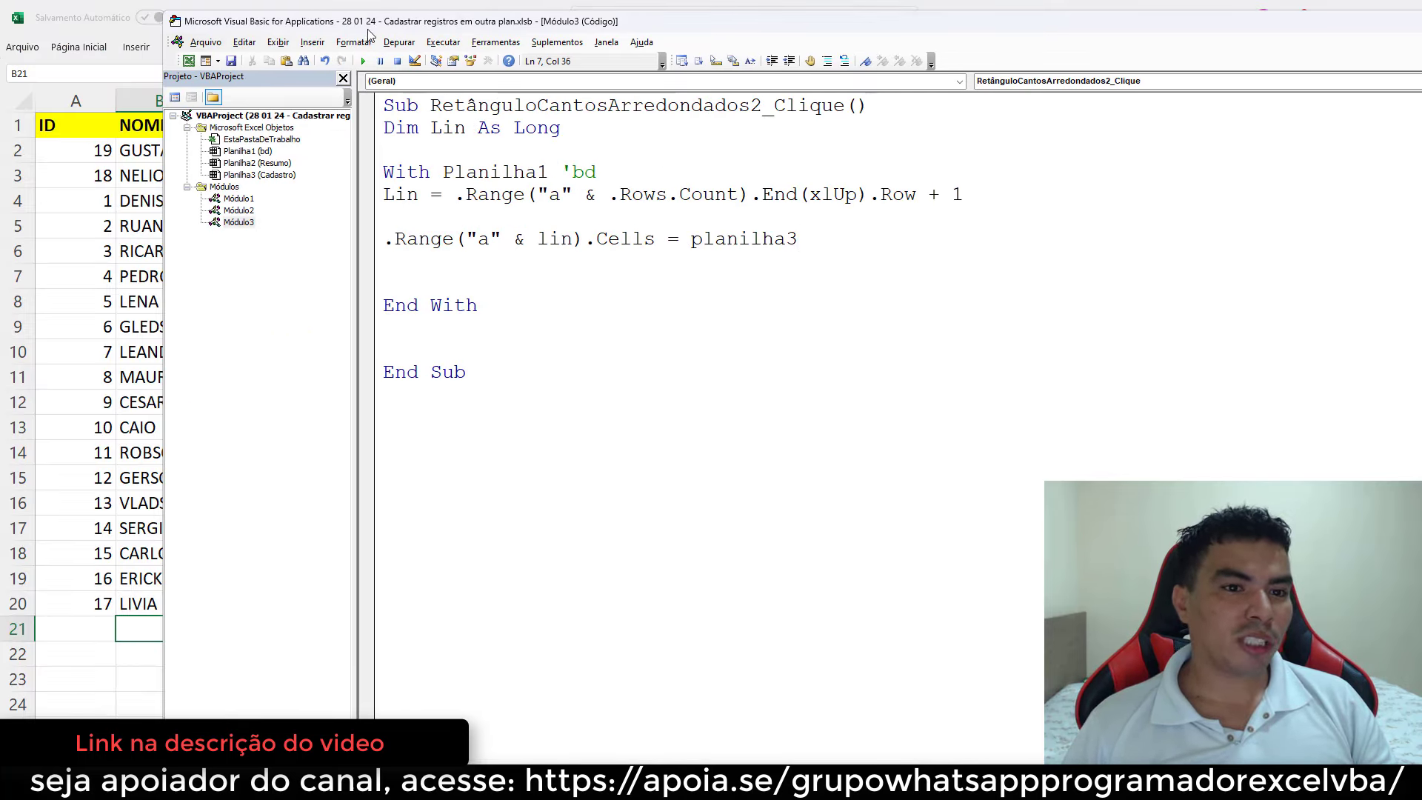
drag(393, 21, 247, 20)
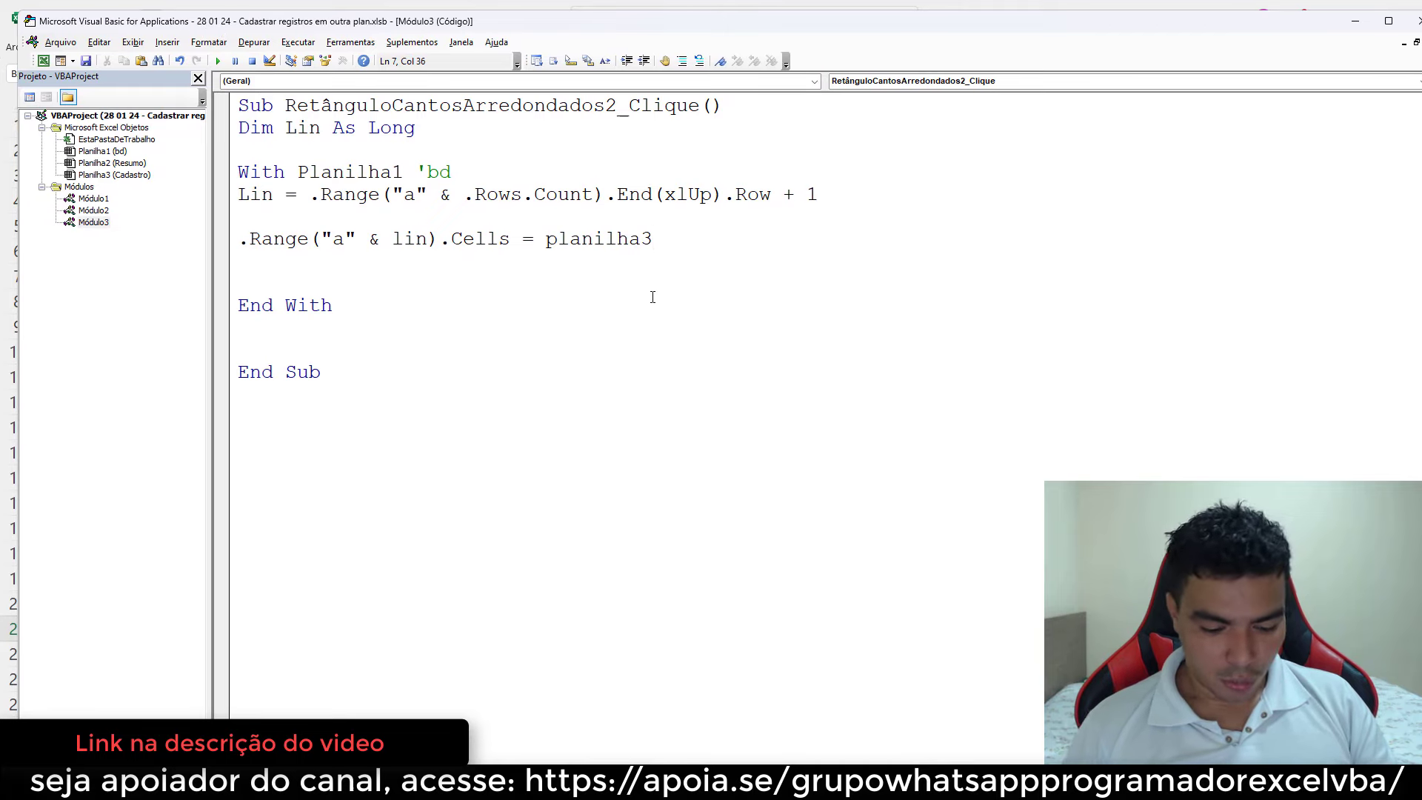
text(.ra)
key(Tab)
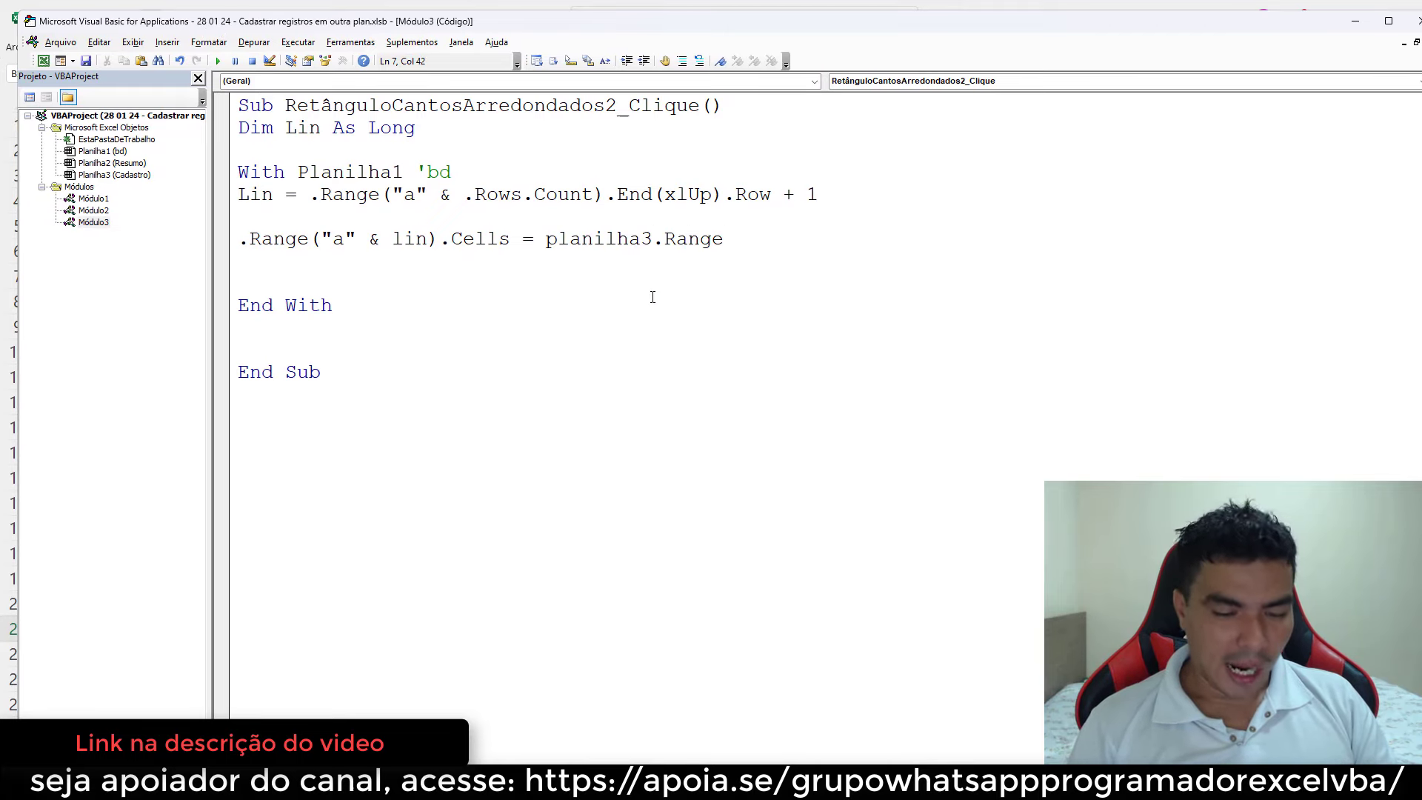
text(("d)
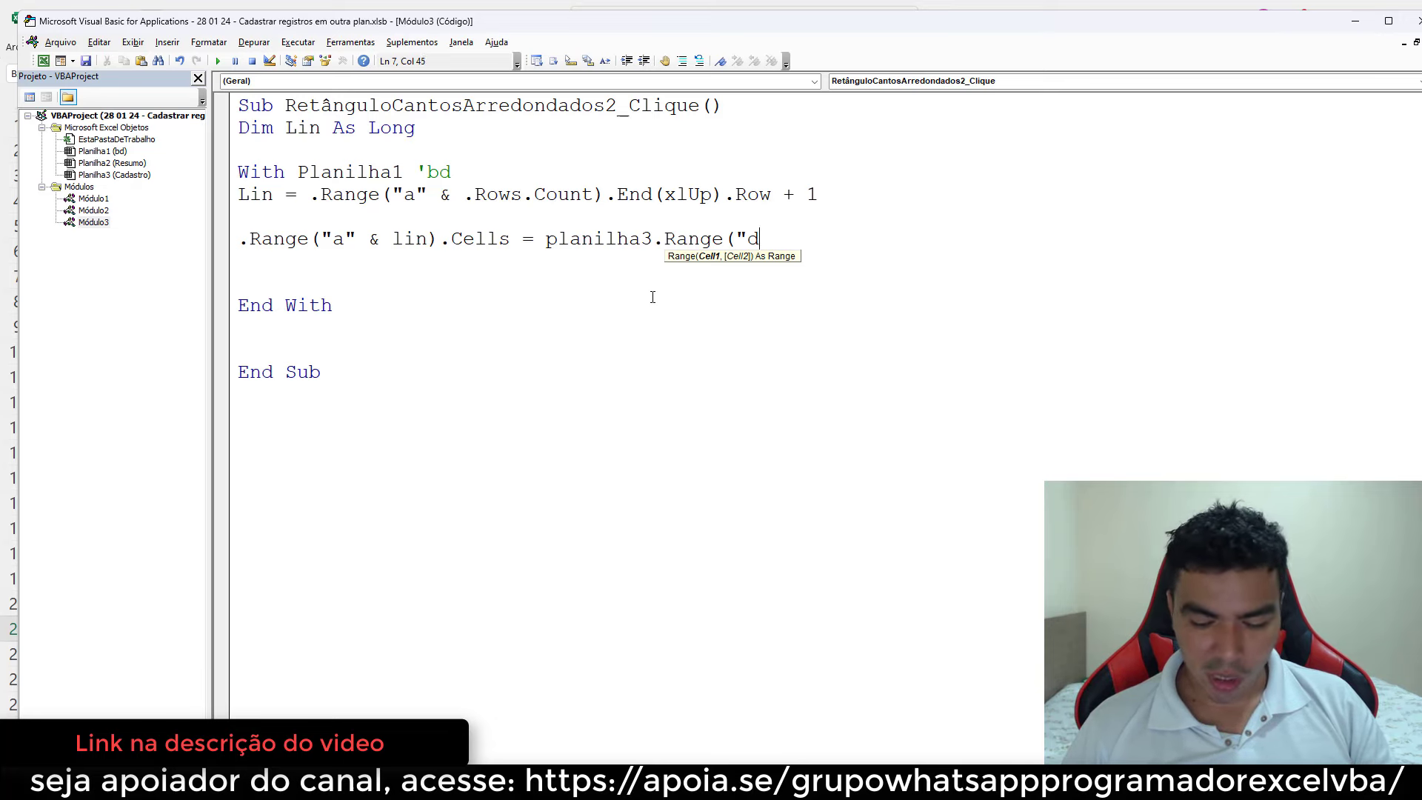
text(4"))
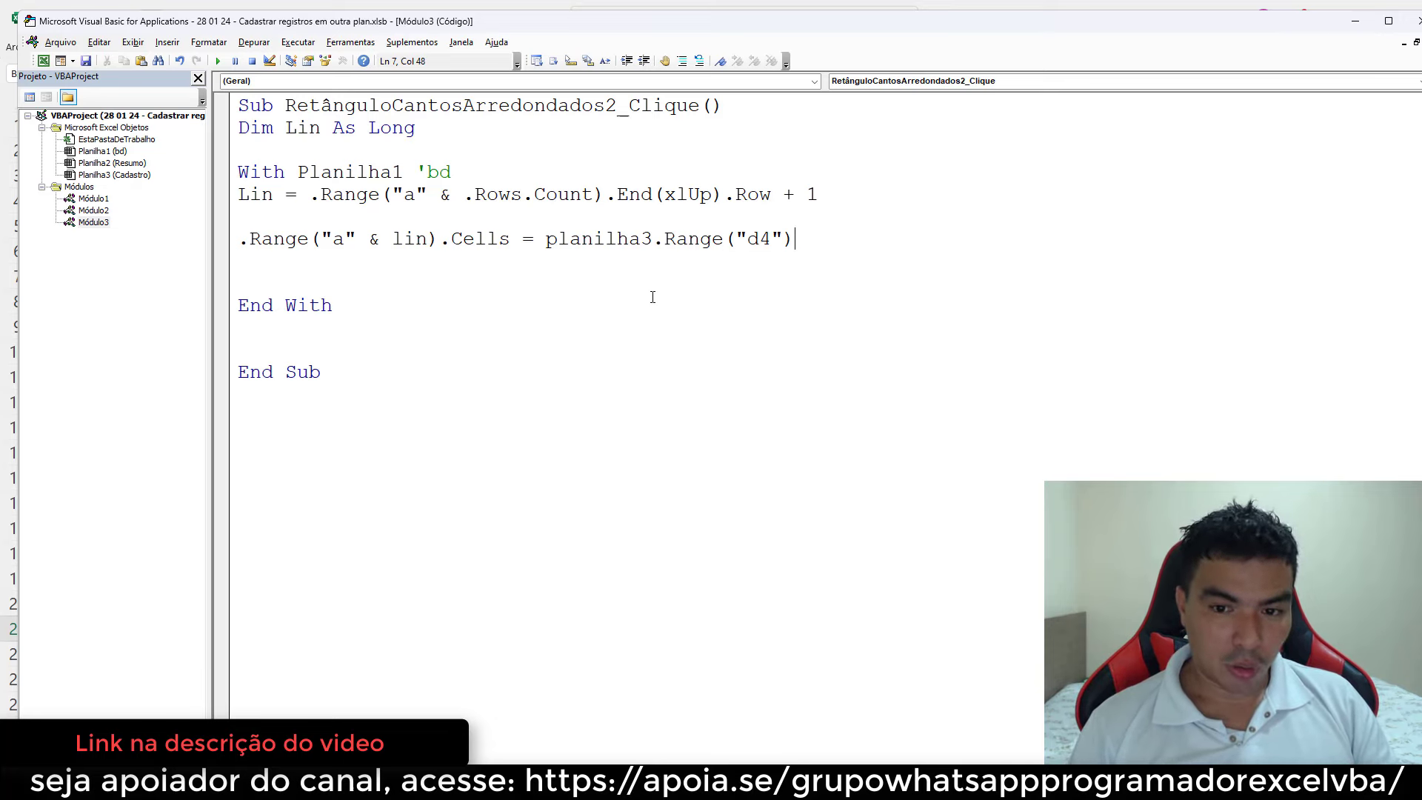
text(.c)
key(Tab)
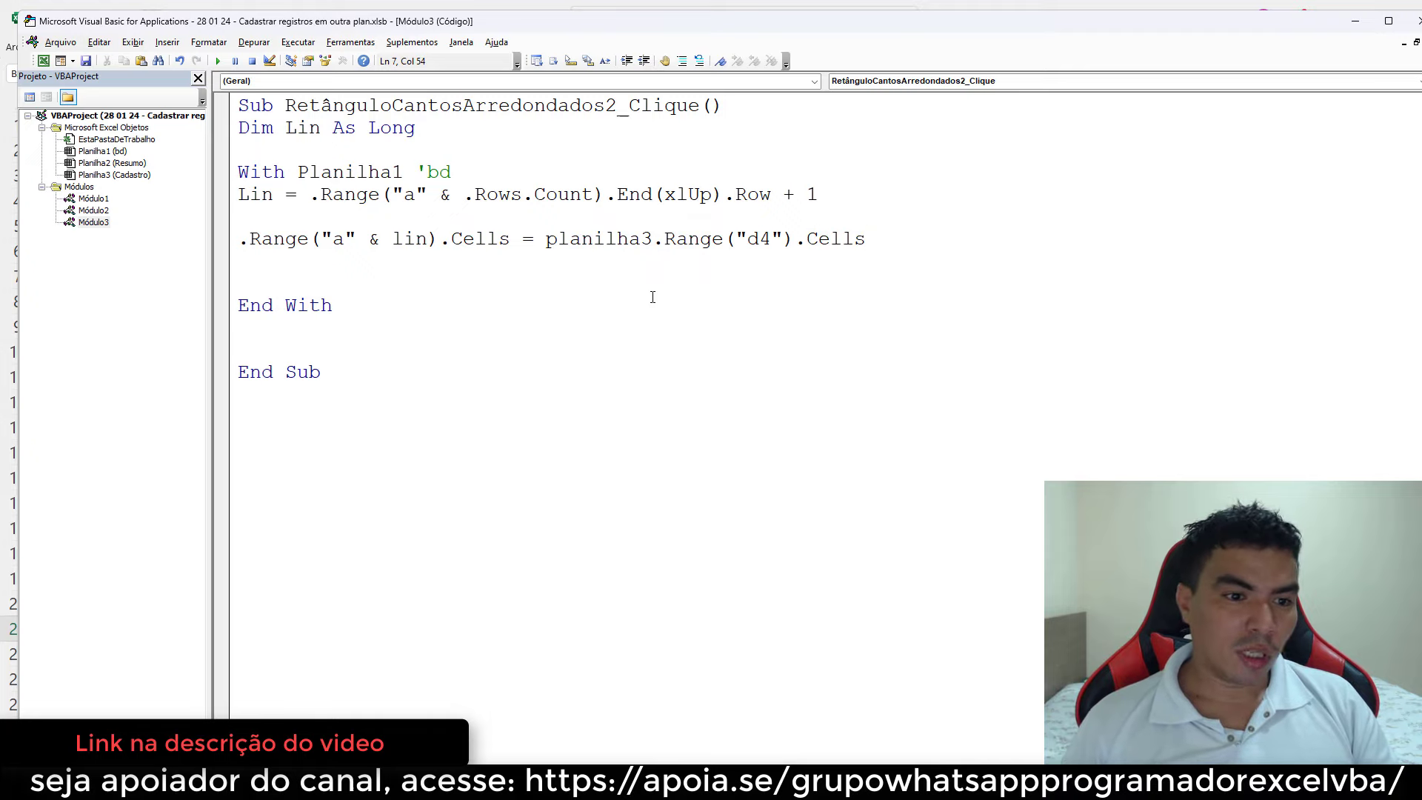
click(198, 79)
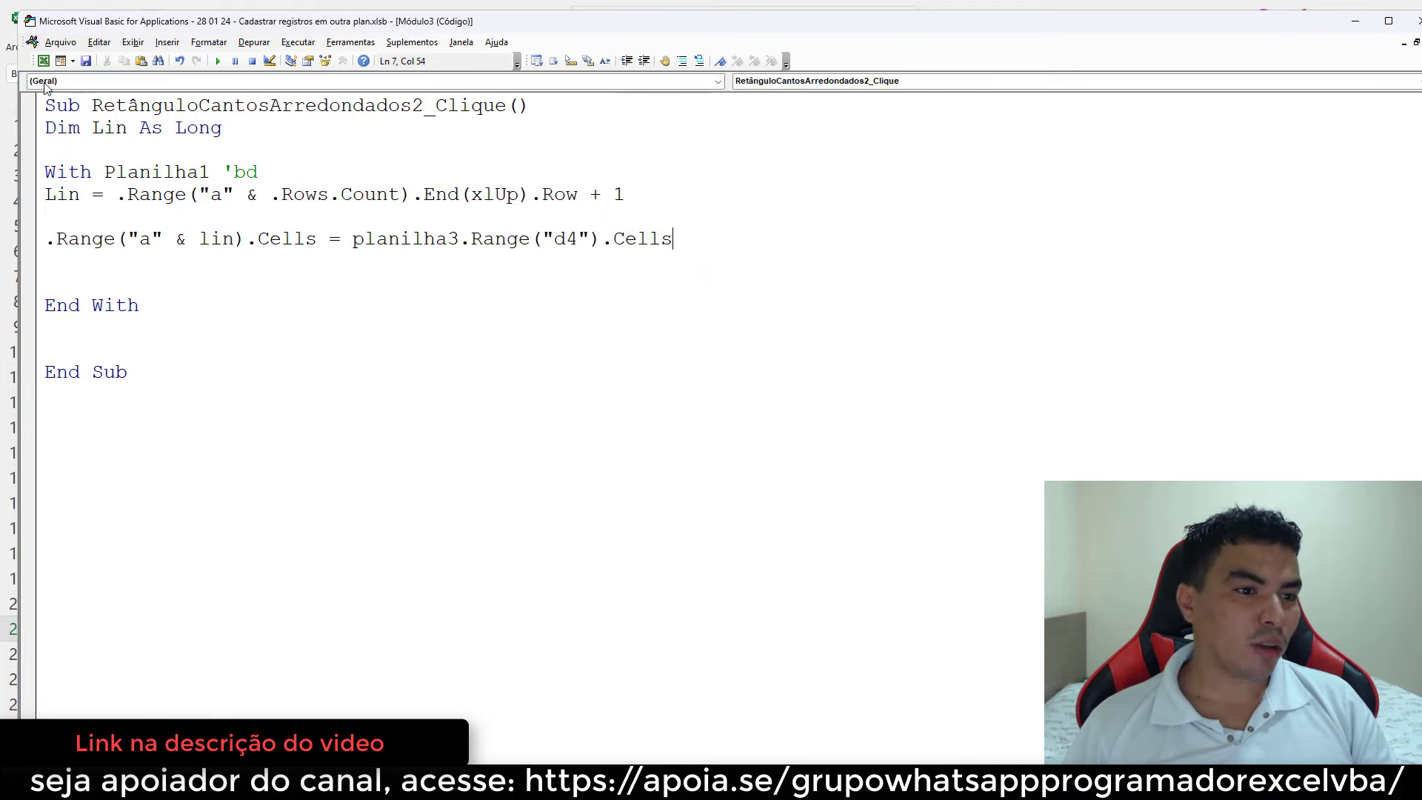
- Check Cadastro's D4 and the bd ID, NOME and DATA DE CADASTRO columns, then return to the code
click(43, 60)
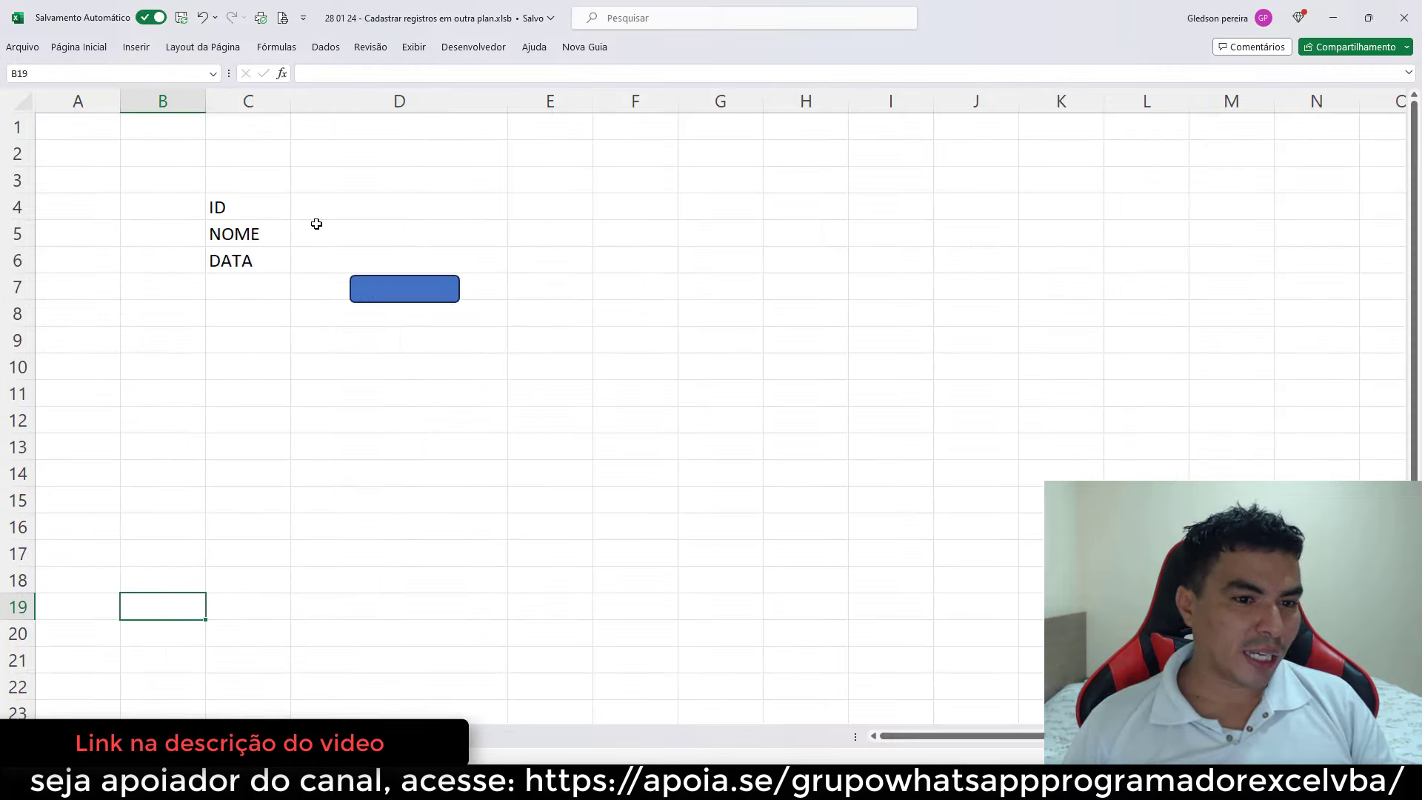
click(346, 202)
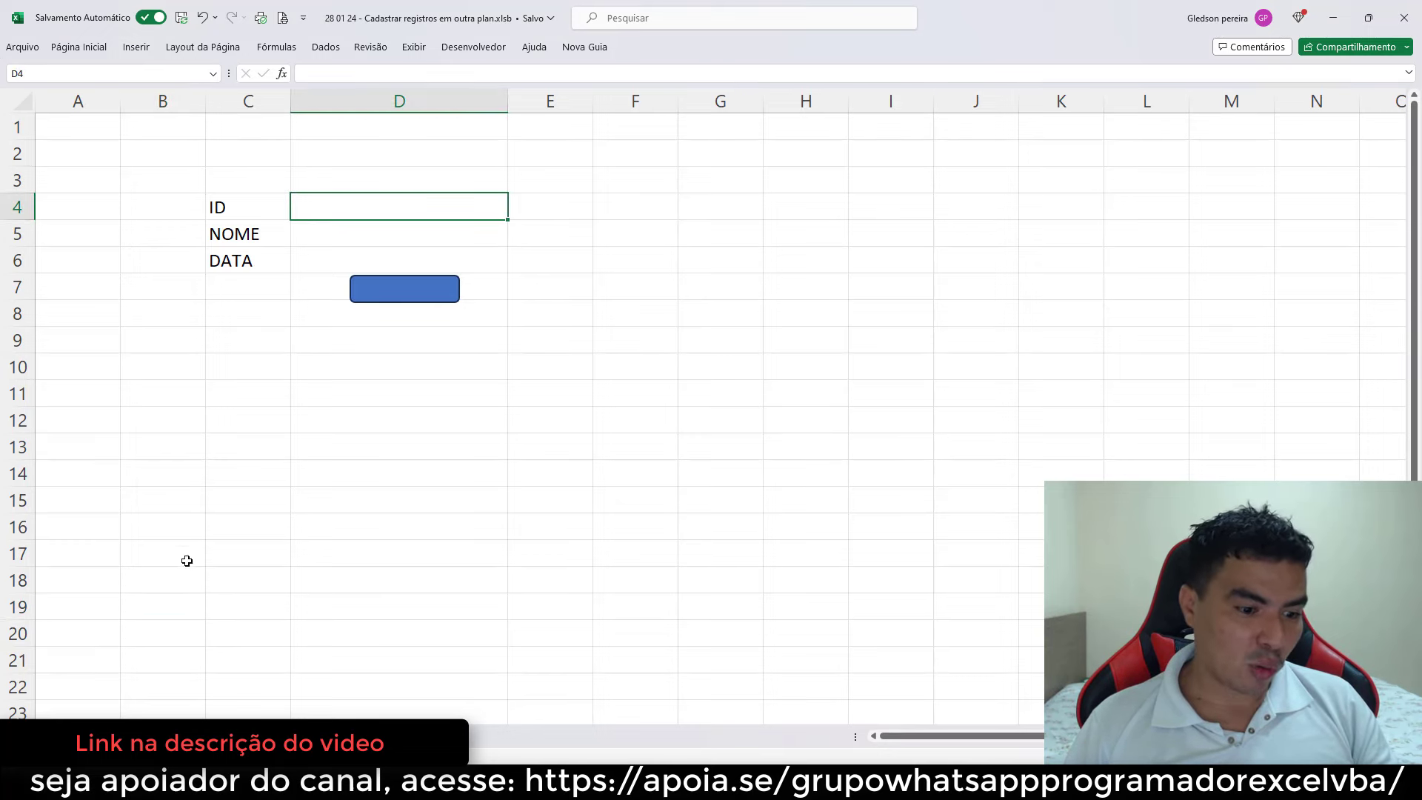
key(ctrl+Page_Down)
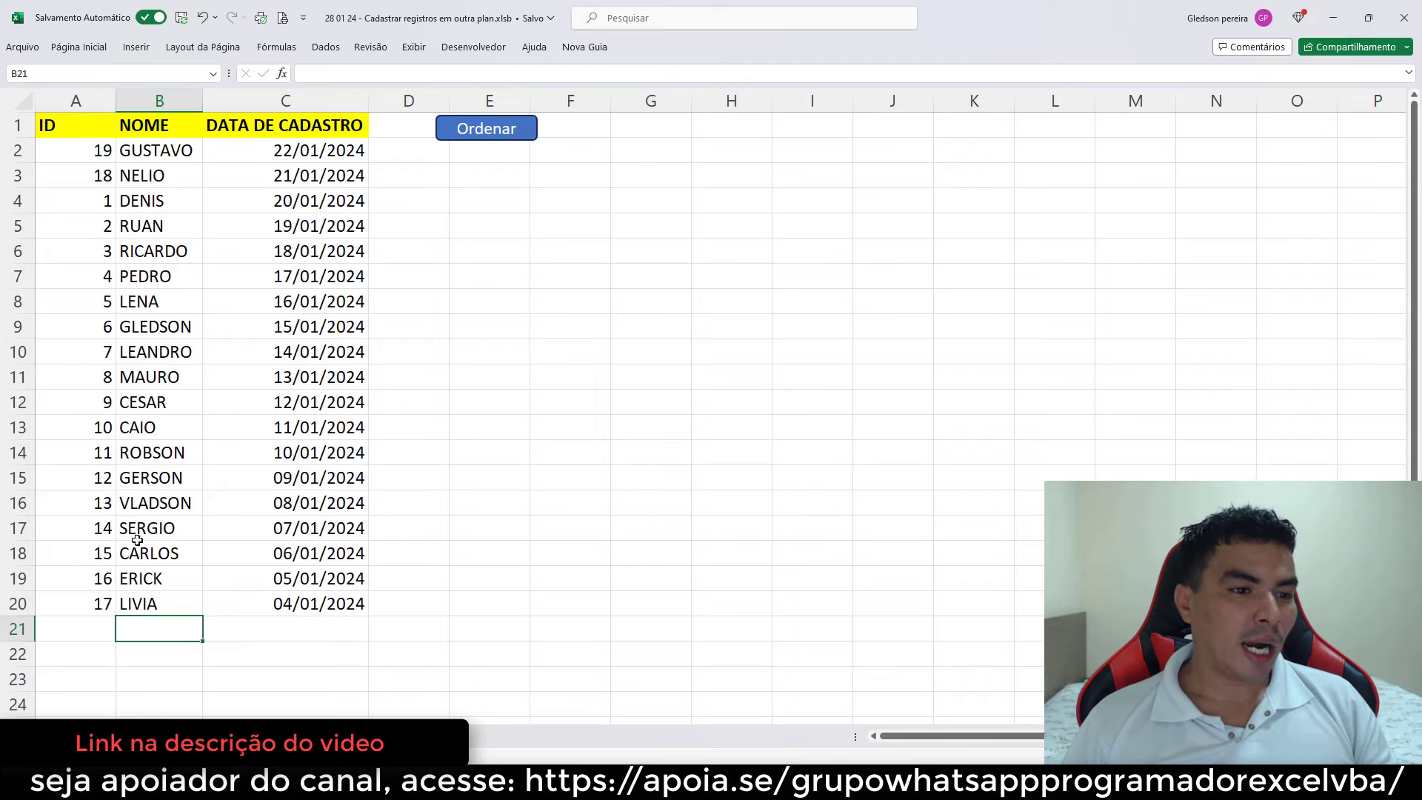
click(99, 628)
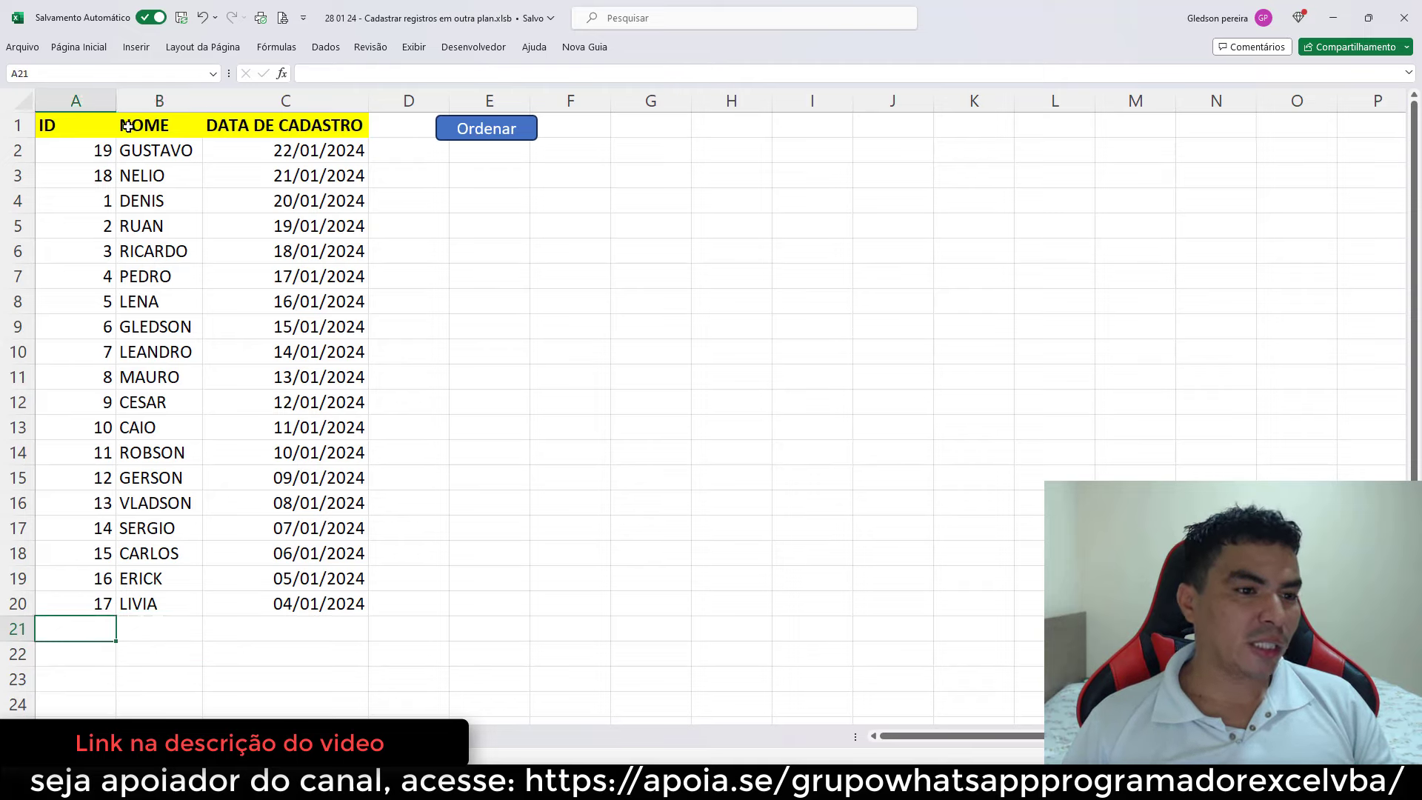
click(105, 101)
click(214, 197)
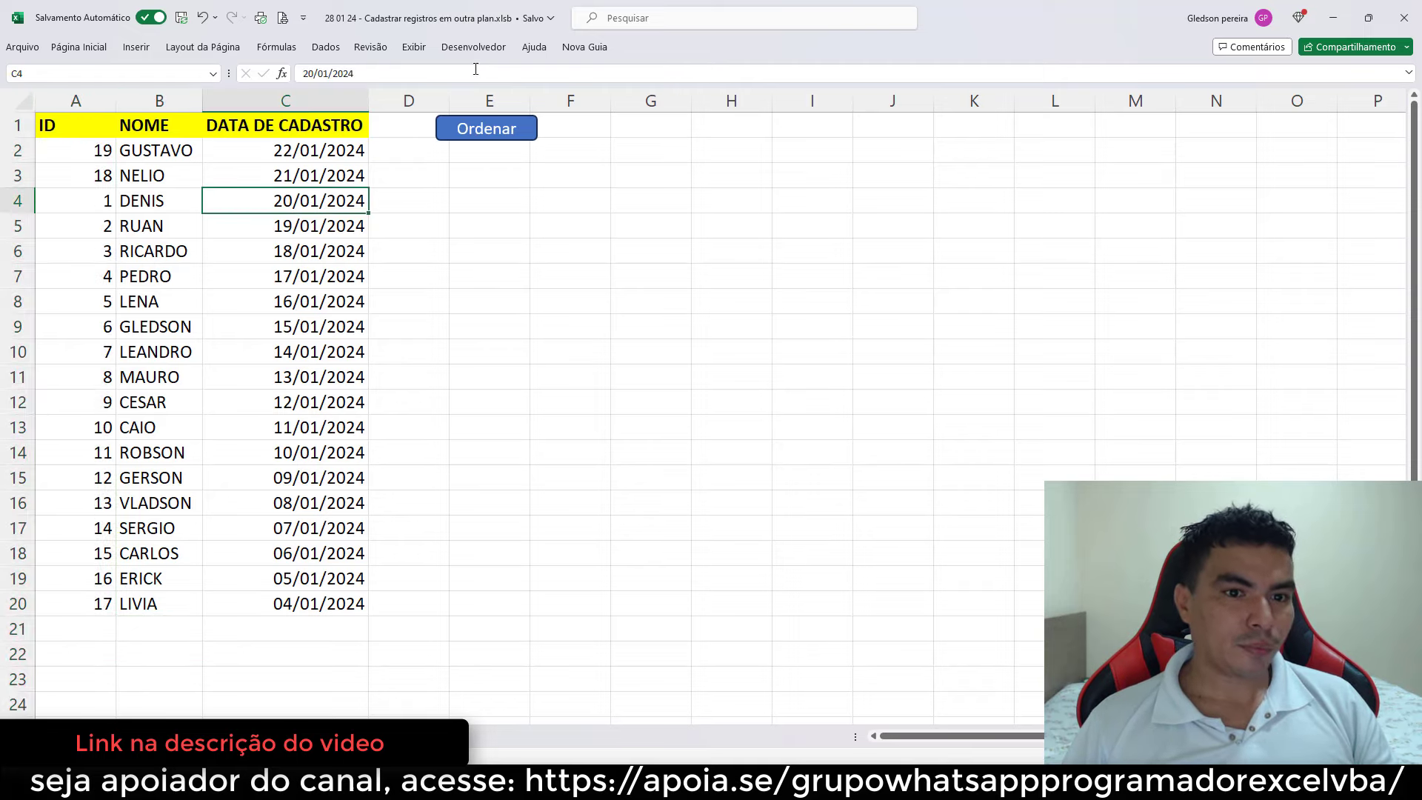
click(185, 102)
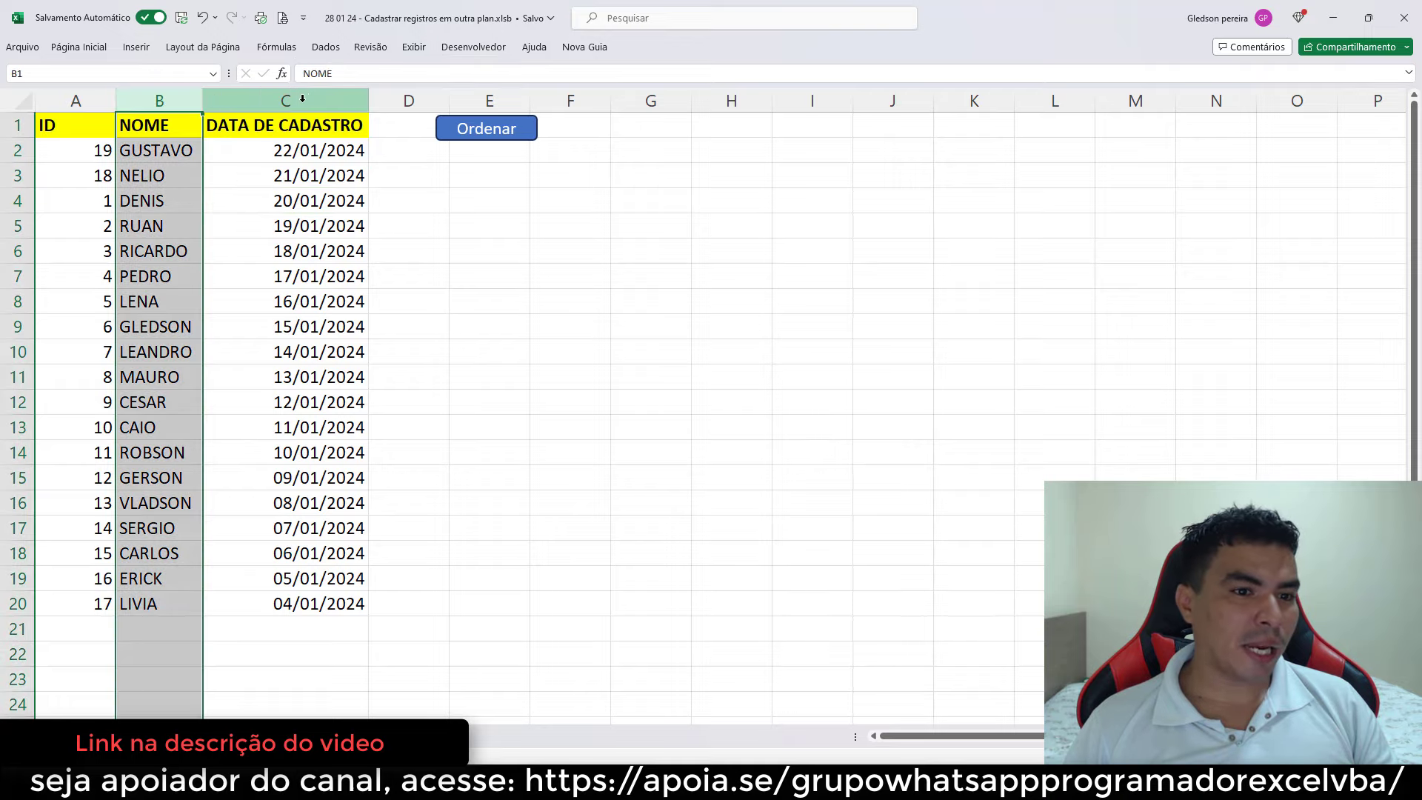
click(215, 101)
click(472, 47)
click(31, 96)
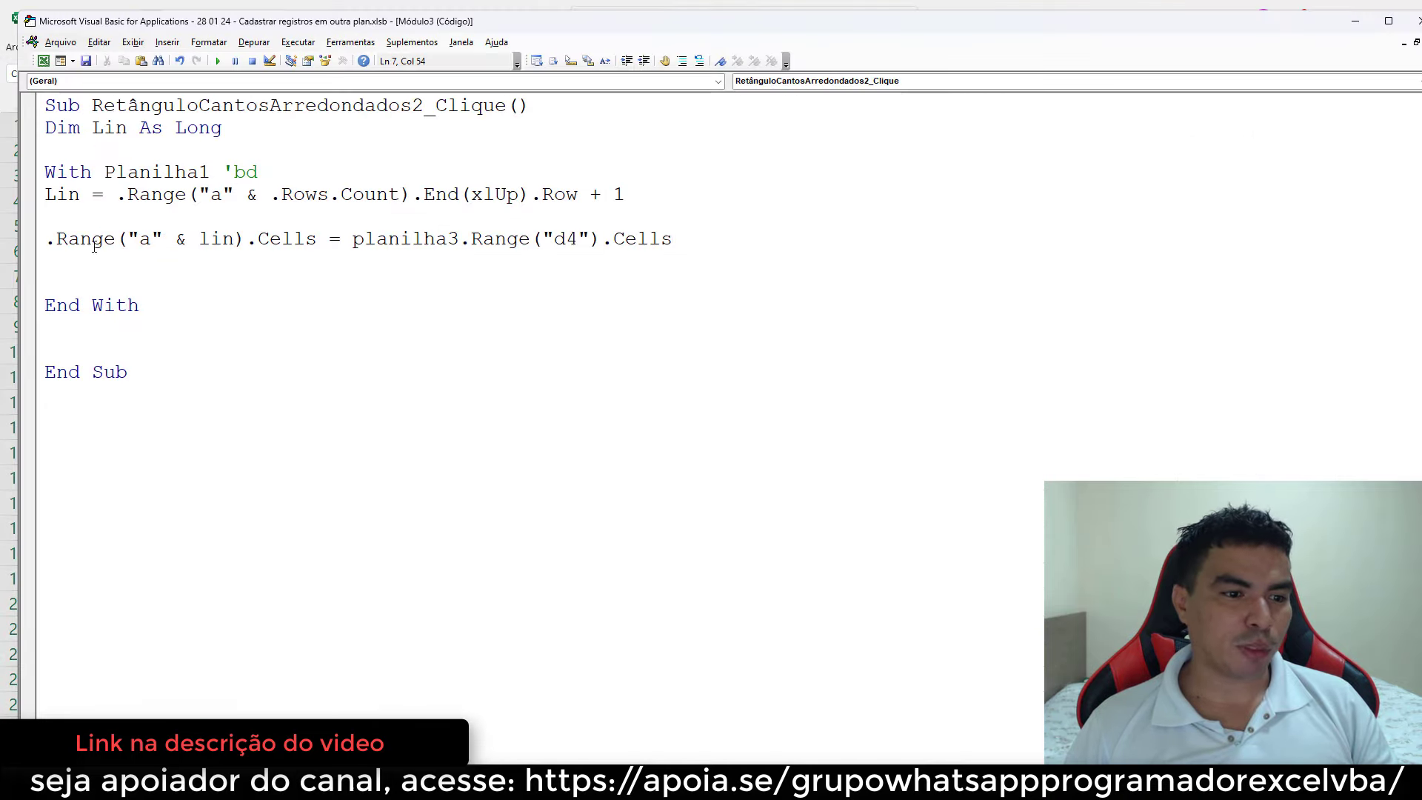
- Duplicate the .Range copy statement onto two new lines
drag(46, 238, 672, 239)
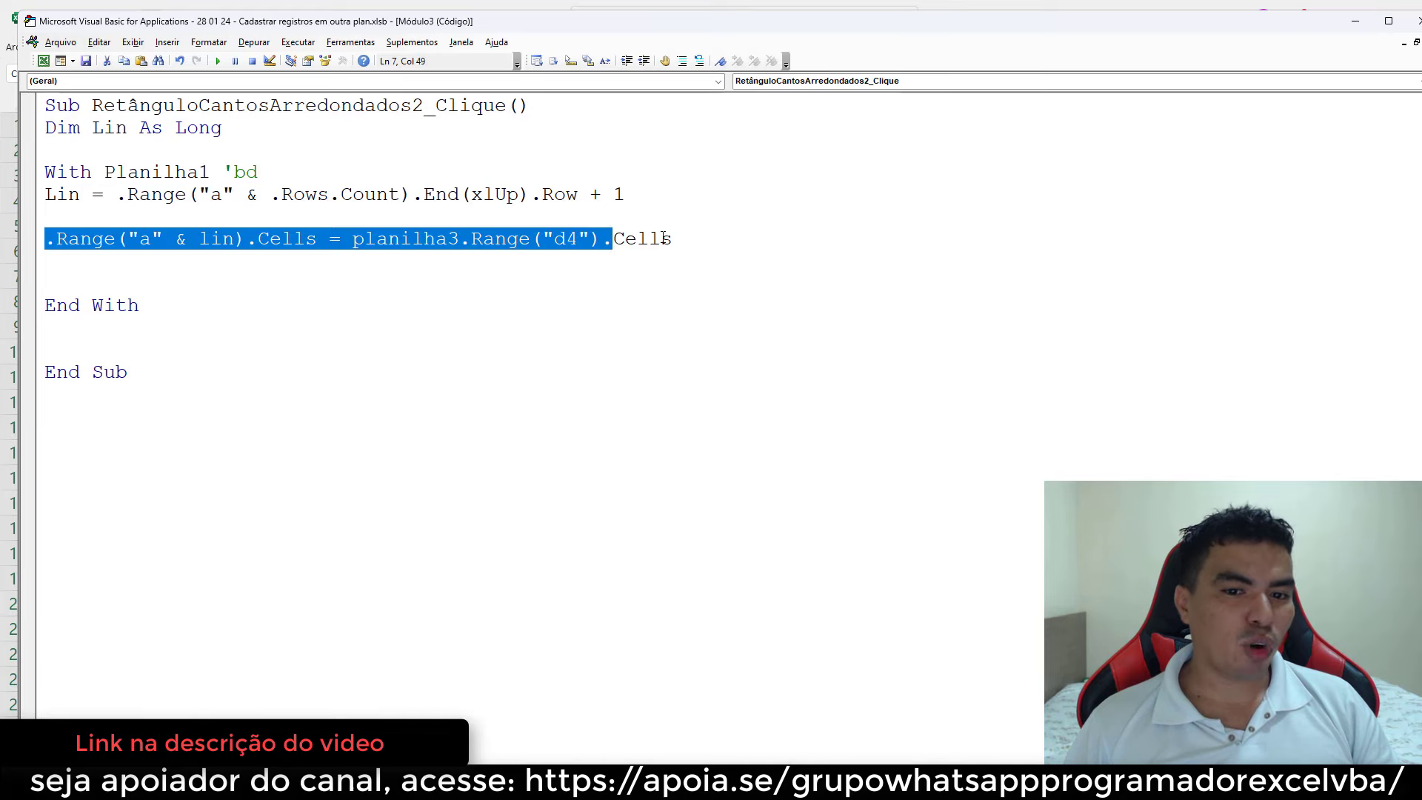
key(ctrl+c)
click(67, 267)
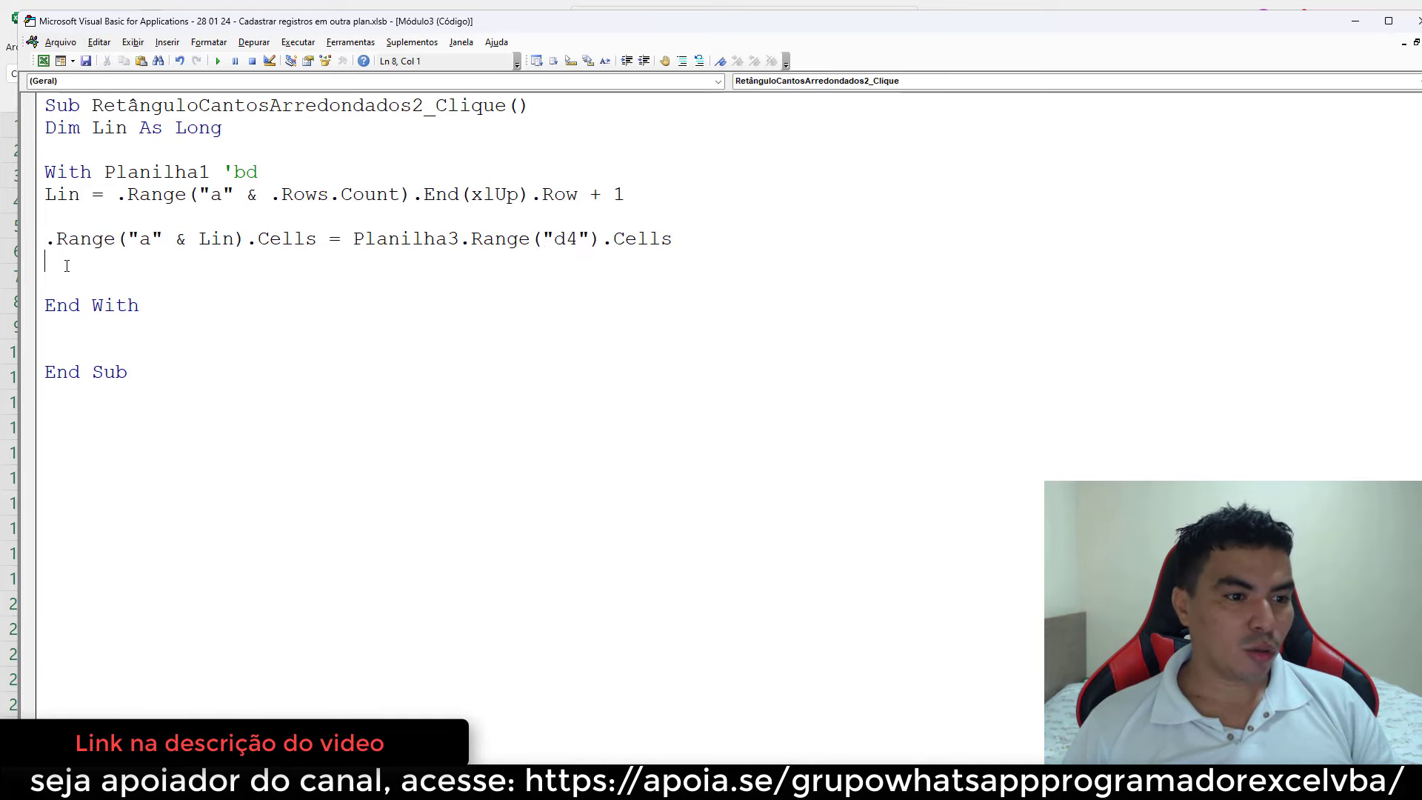
key(ctrl+v)
key(Return)
key(ctrl+v)
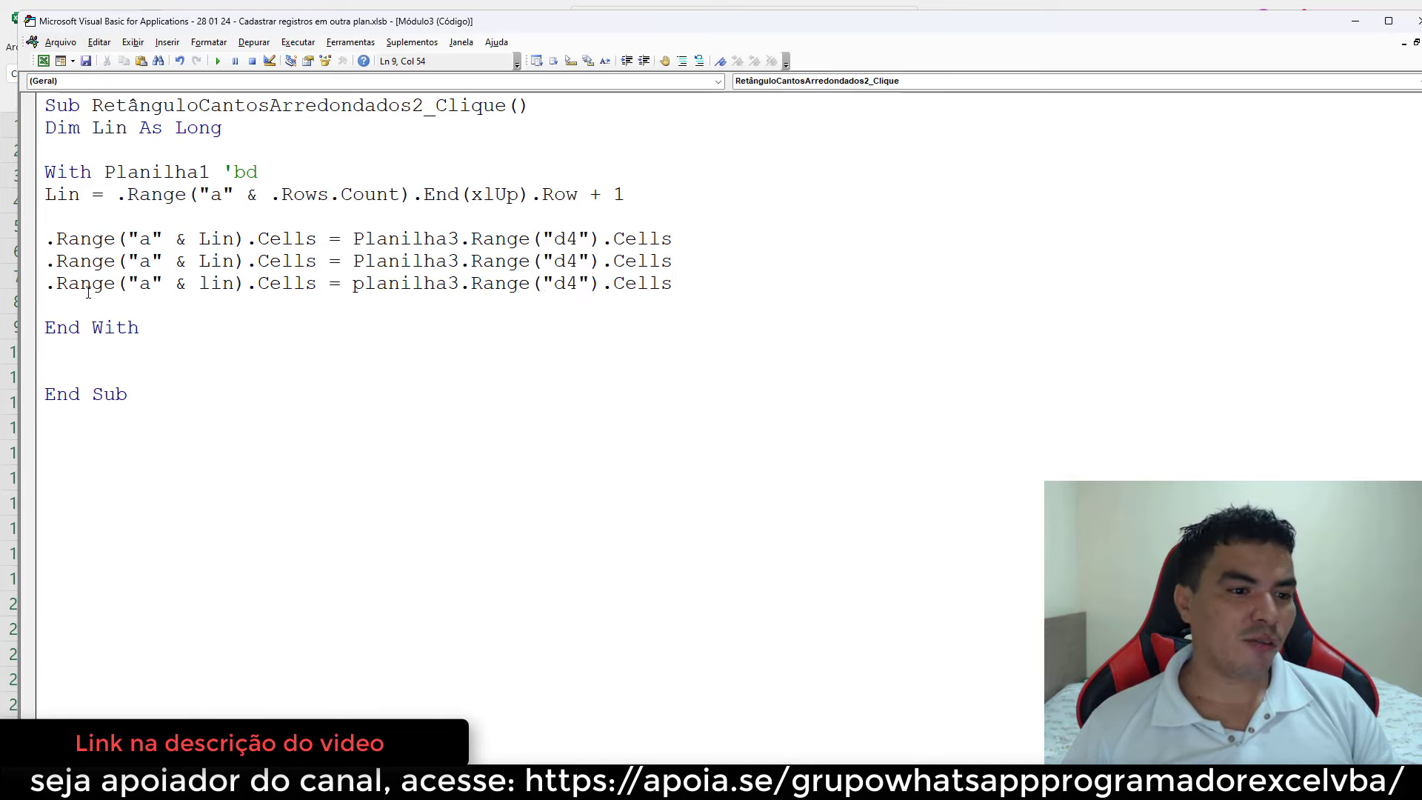
- Change the copies to columns b and c with sources d5 and d6
double_click(144, 261)
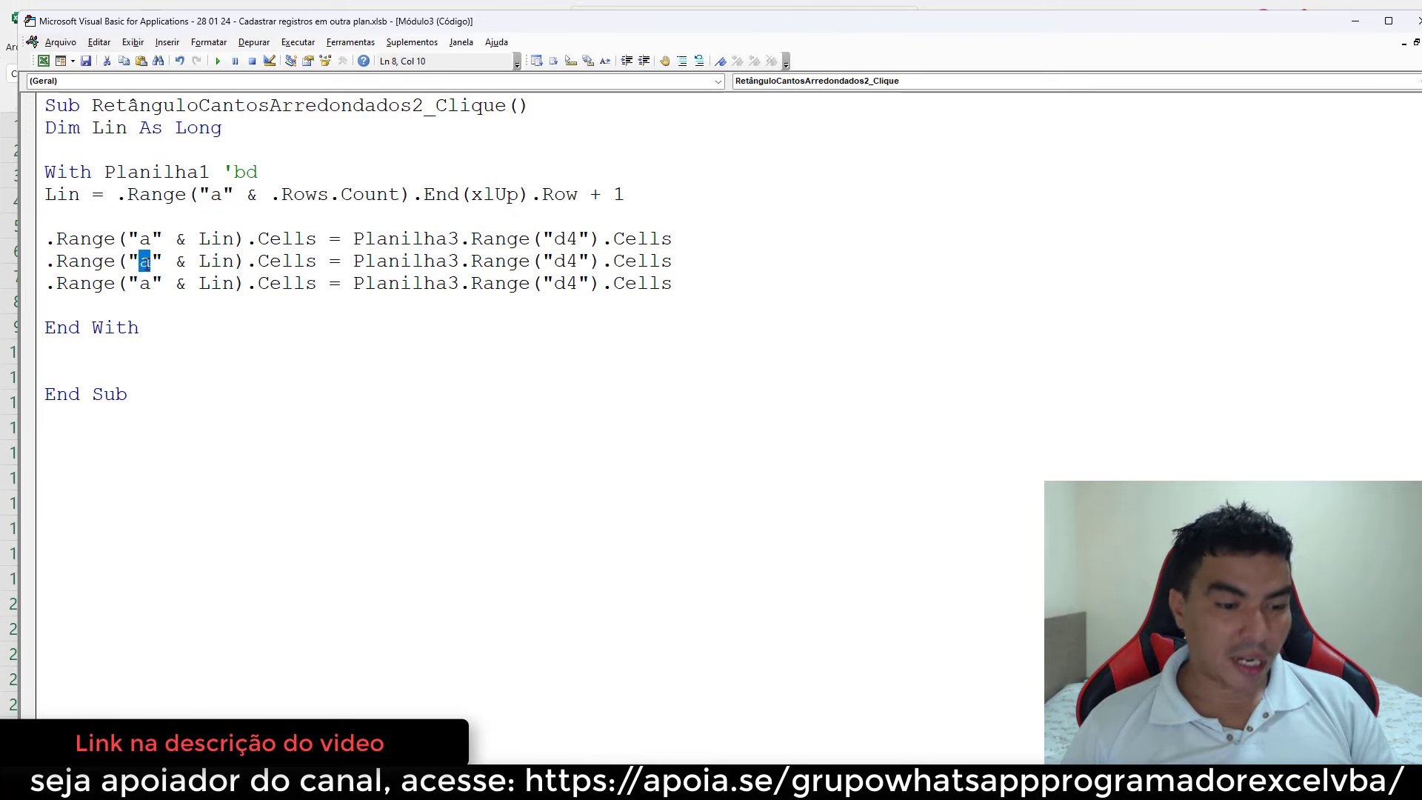
text(b)
double_click(145, 283)
text(c)
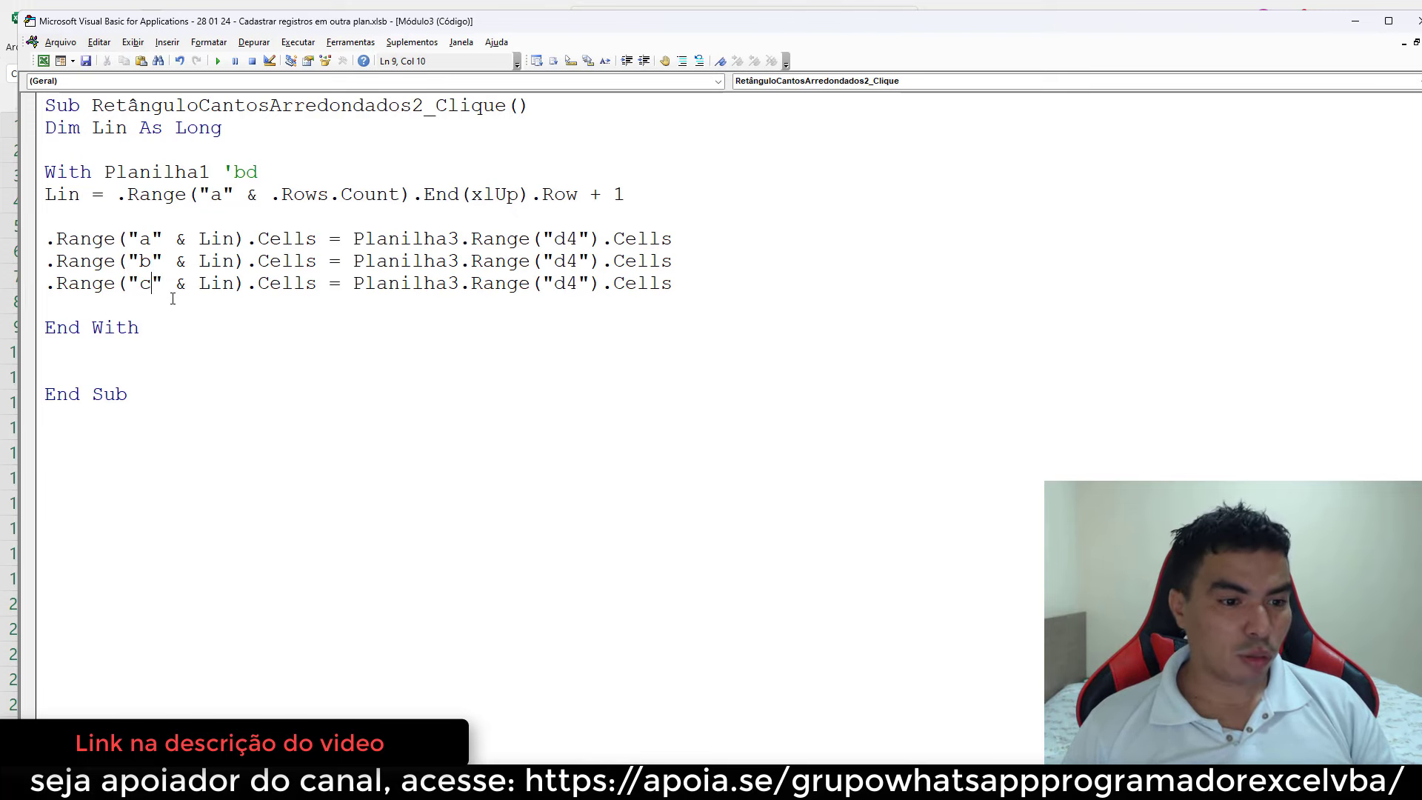
drag(581, 260, 569, 283)
text(5)
text(6)
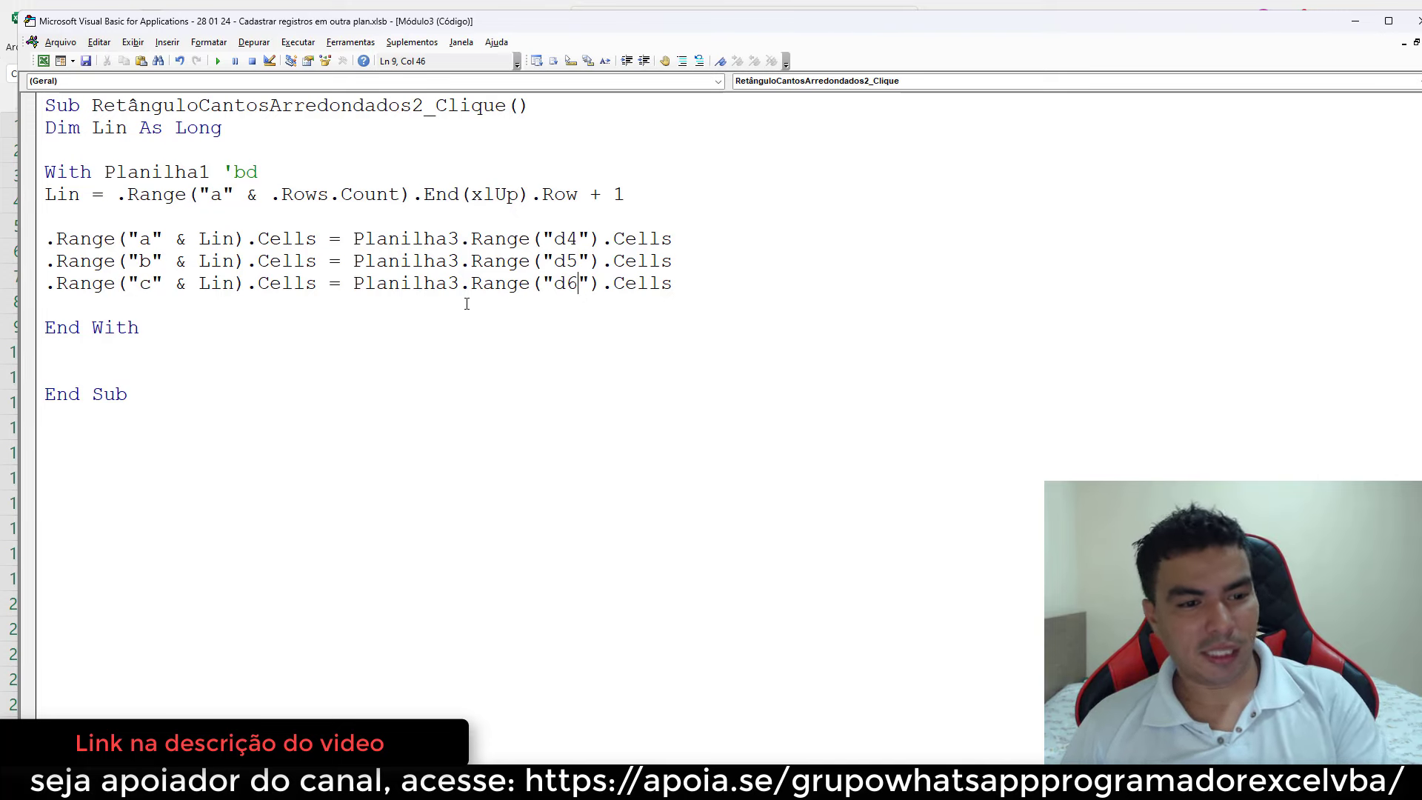
click(324, 320)
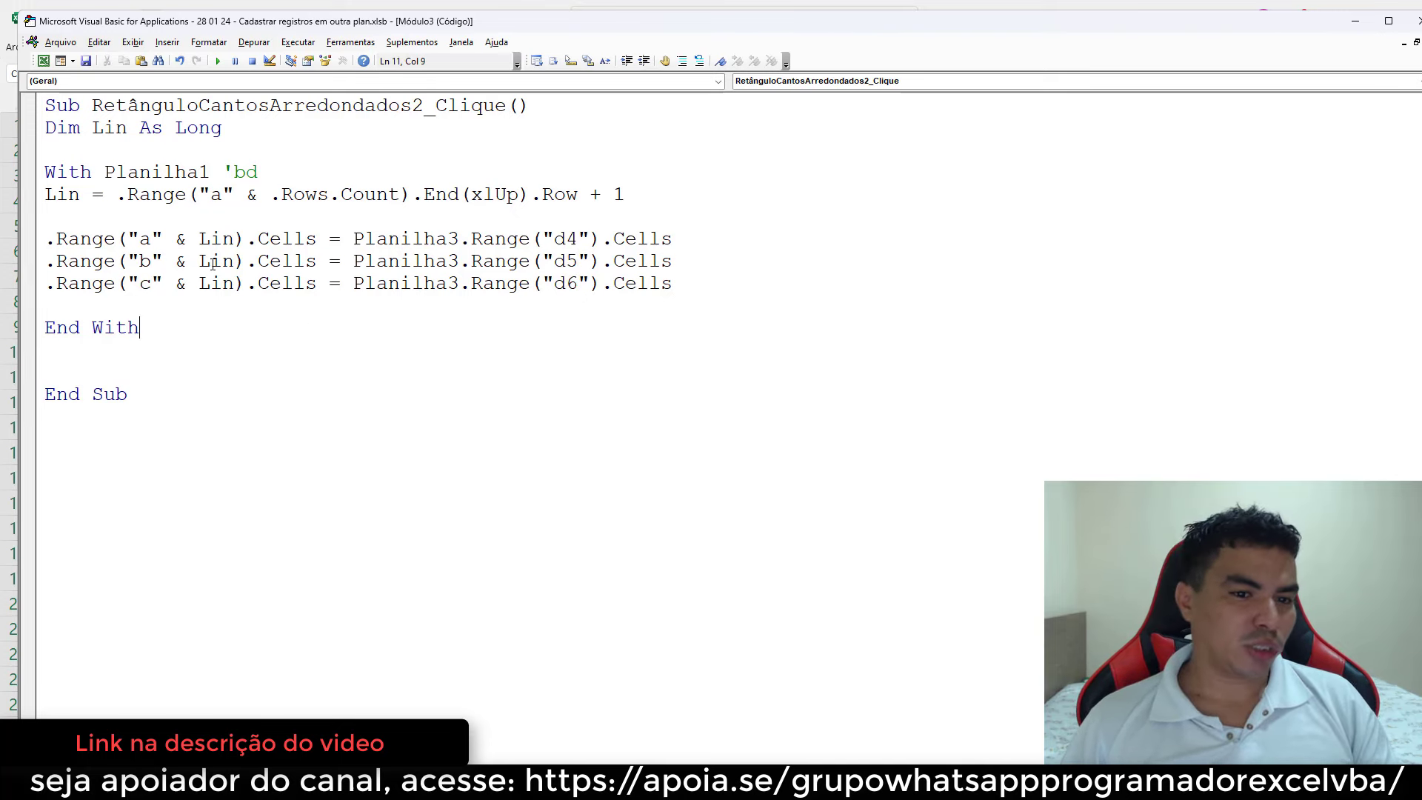
- Review the existing IDs in column A of the bd data list
click(43, 60)
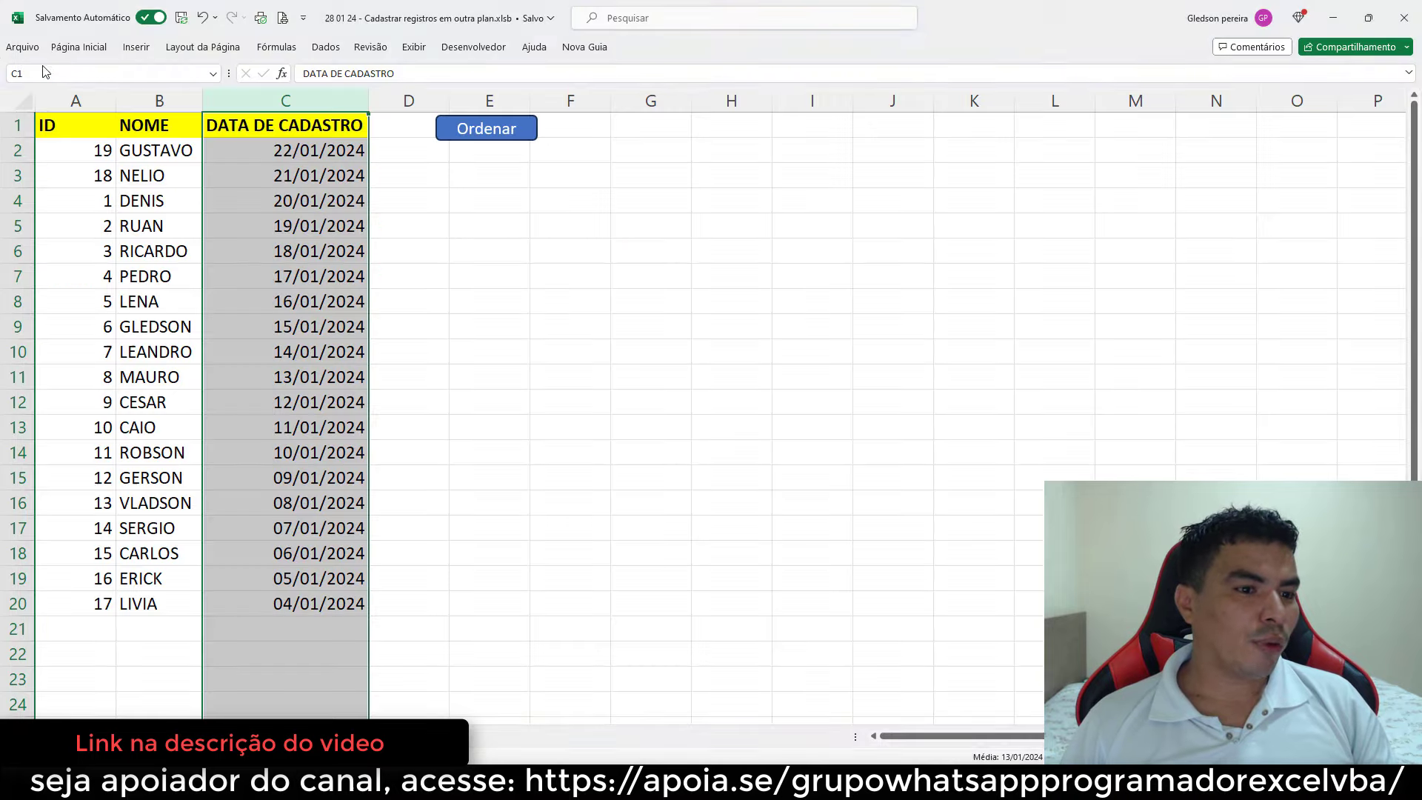
click(417, 359)
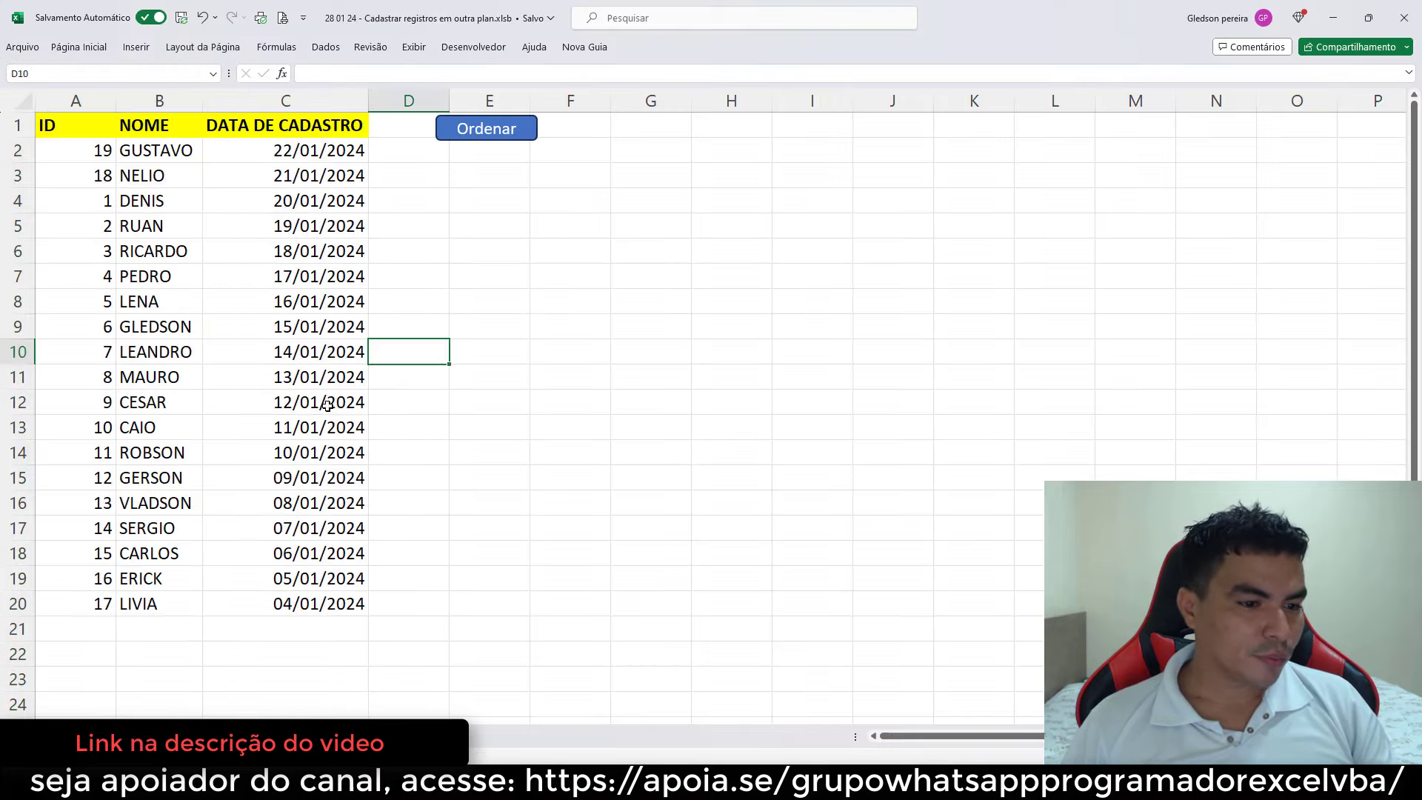
drag(104, 150, 102, 601)
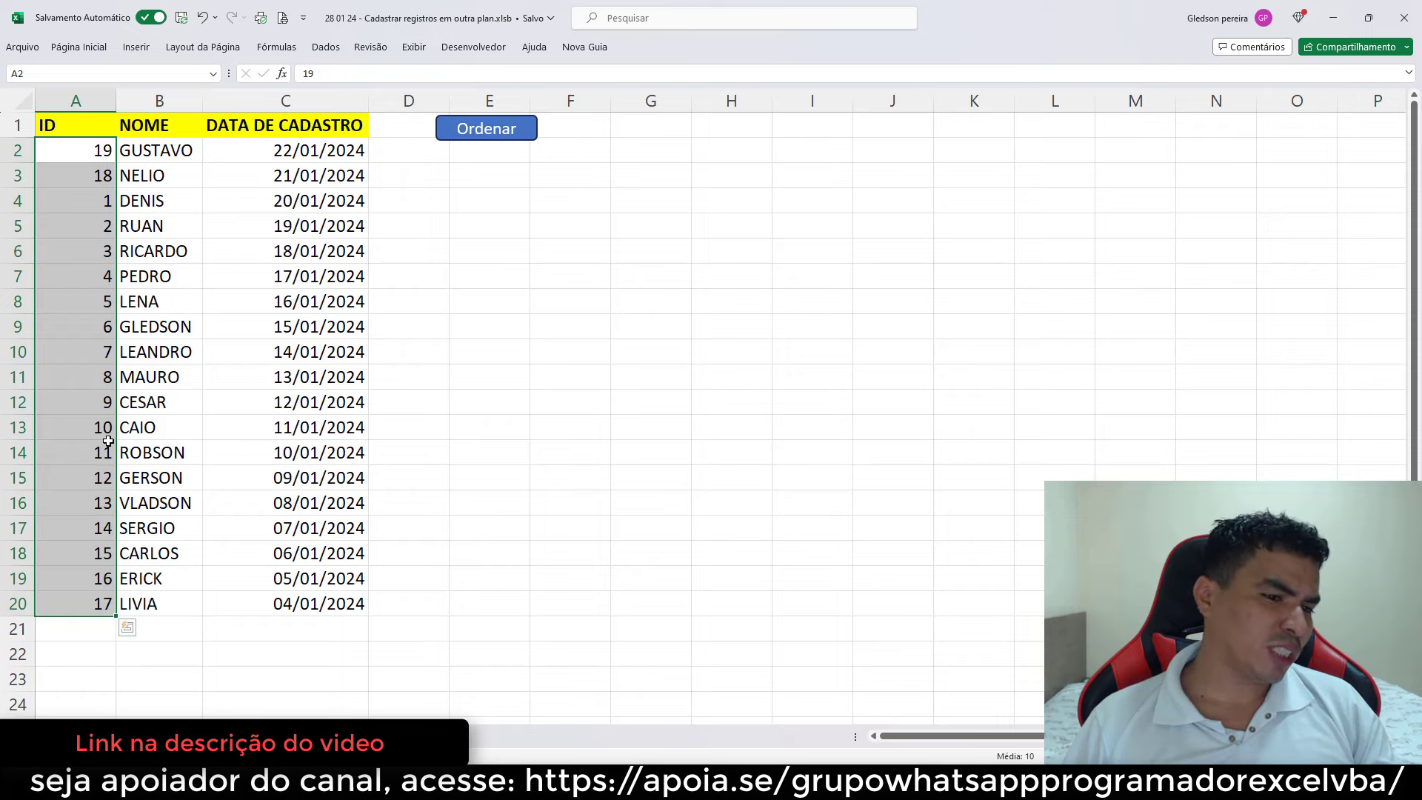
click(235, 348)
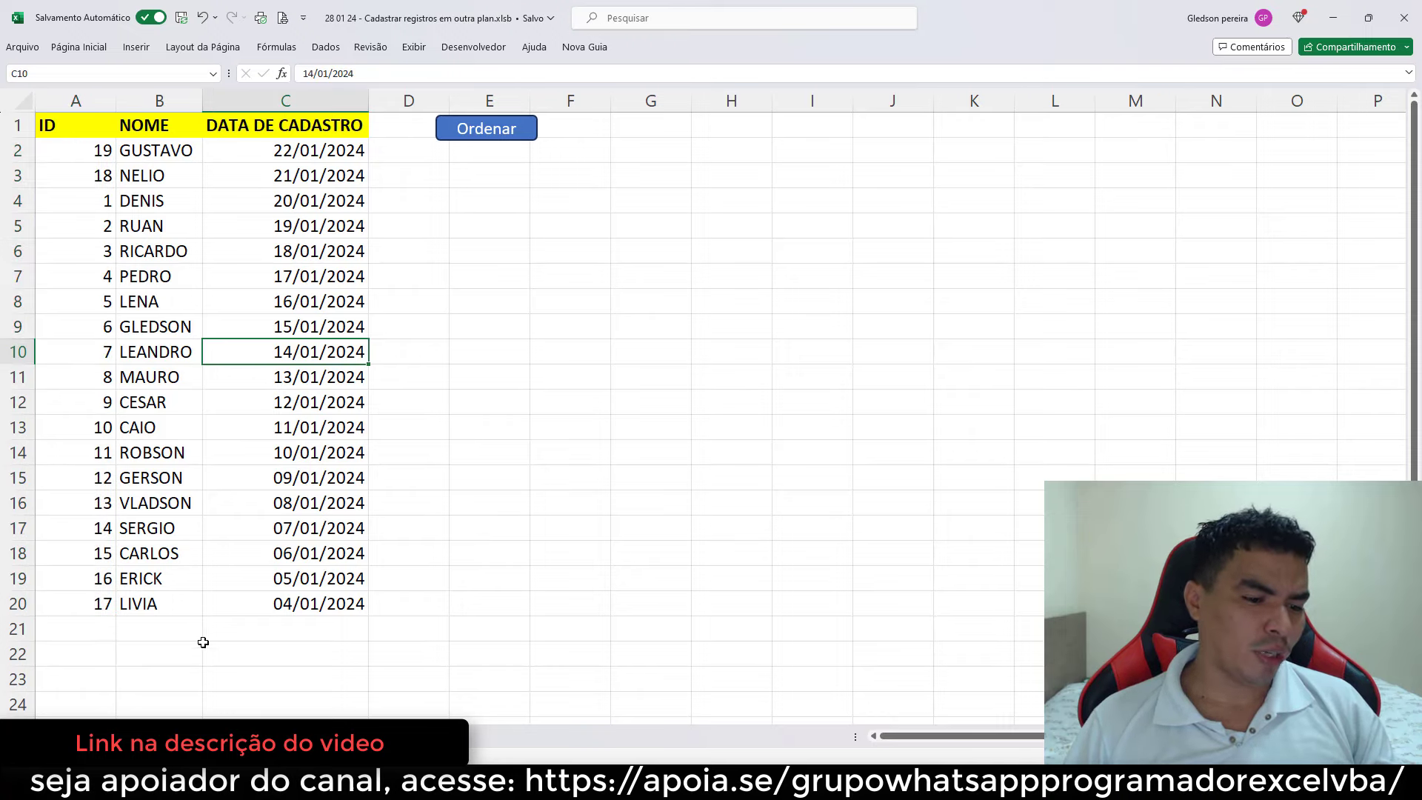
- Fill the form with ID 20, name otavio and today's date 28/01/2024
key(ctrl+Page_Down)
text(20)
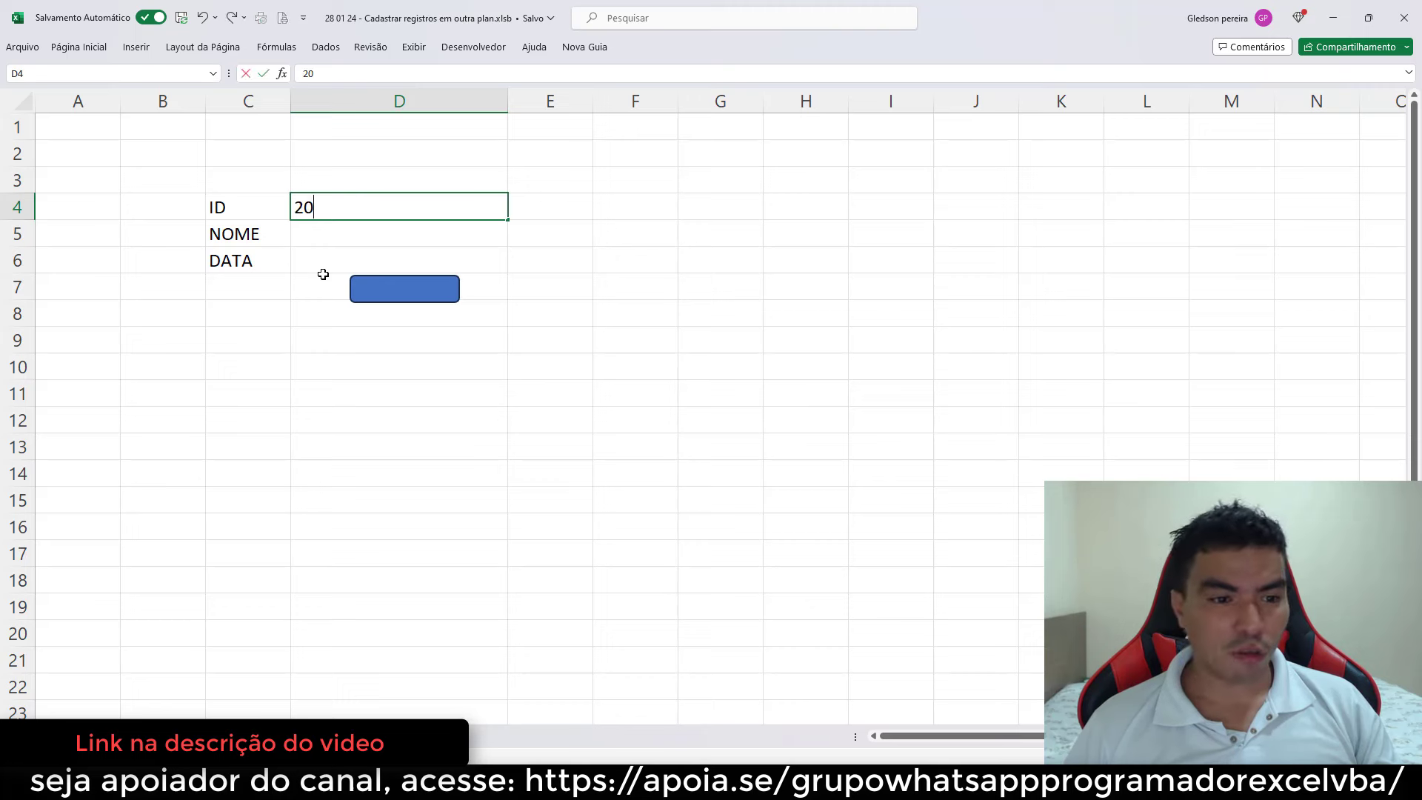
click(340, 240)
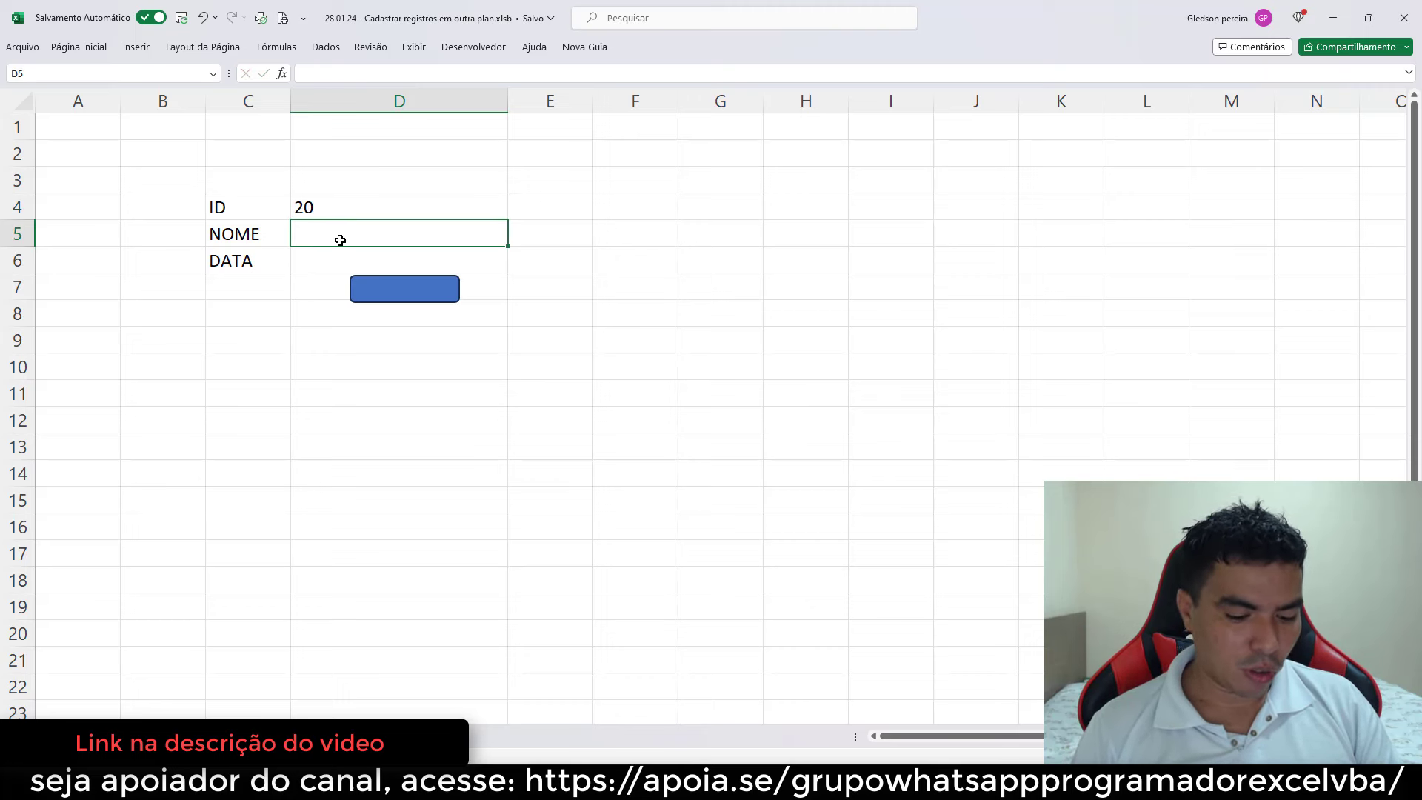
text(otavio)
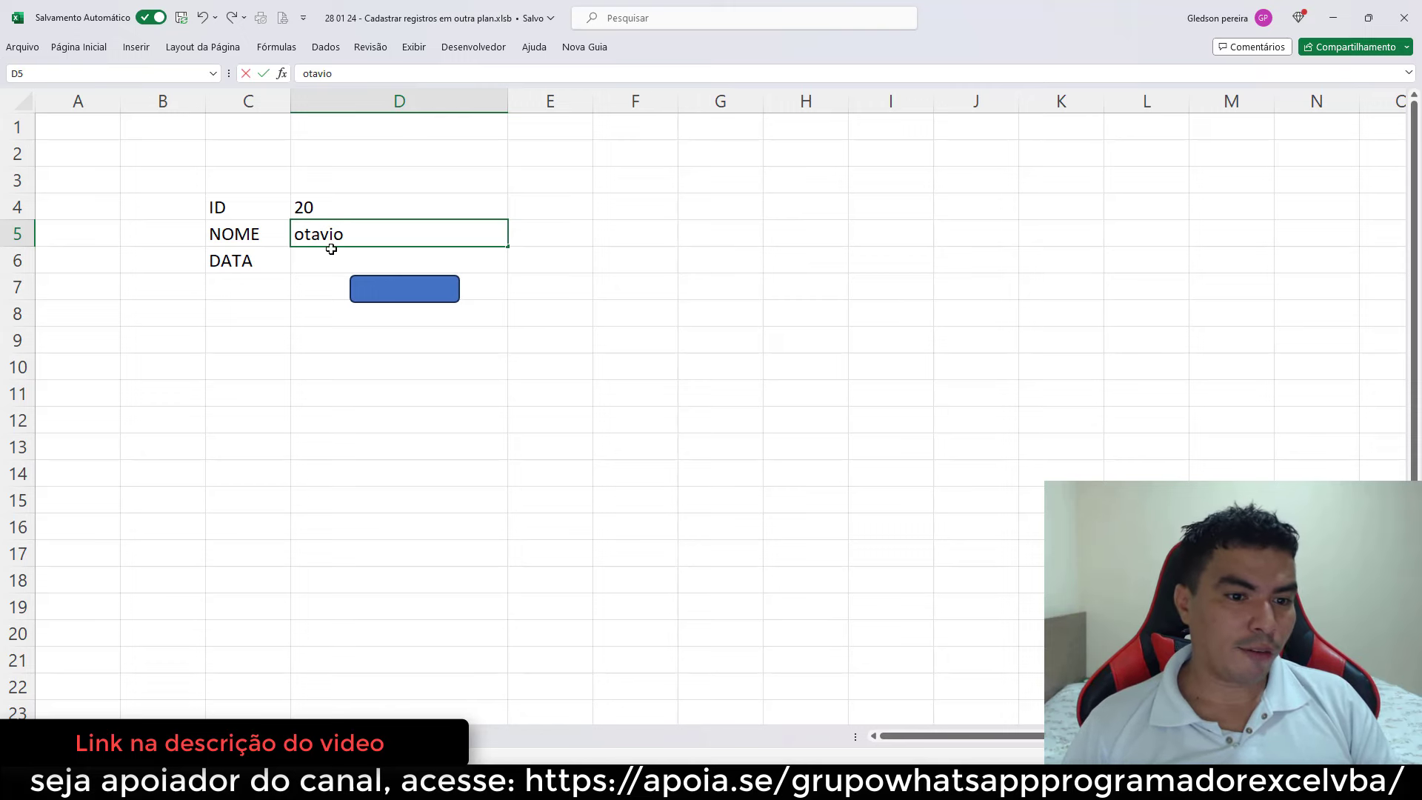
click(326, 258)
key(ctrl+semicolon)
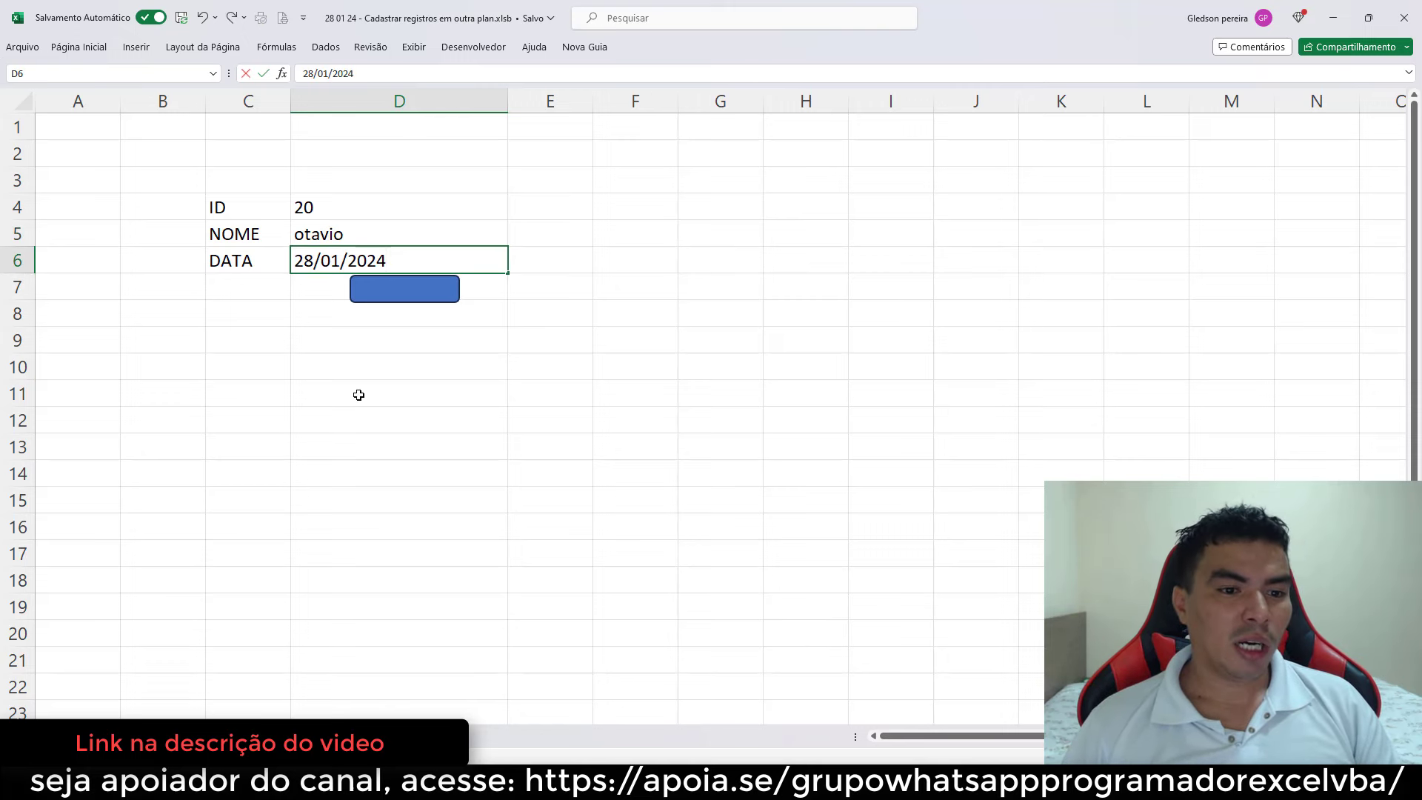
click(358, 395)
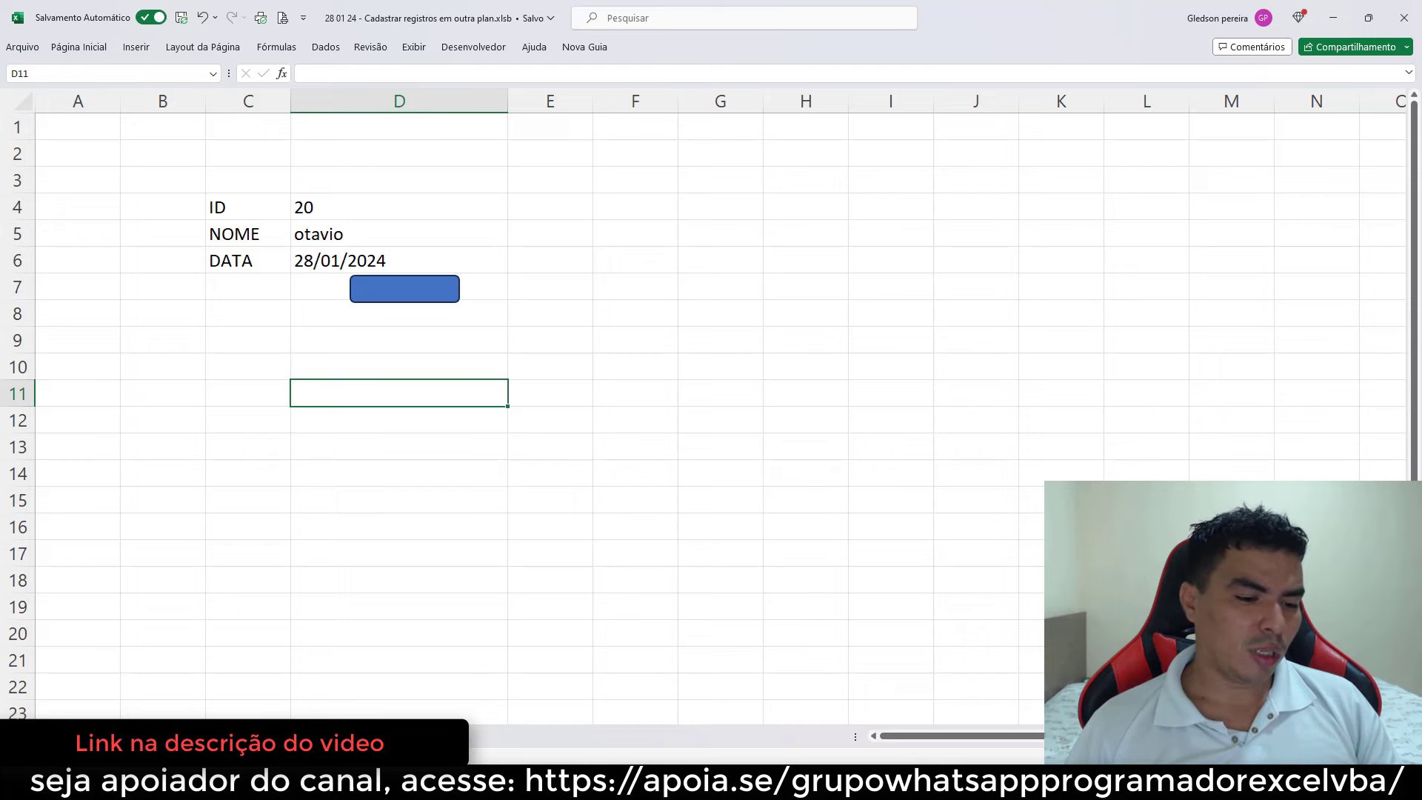
- Verify the new record in bd row 21 against the form's ID 20
key(ctrl+Page_Up)
click(84, 638)
key(shift+space)
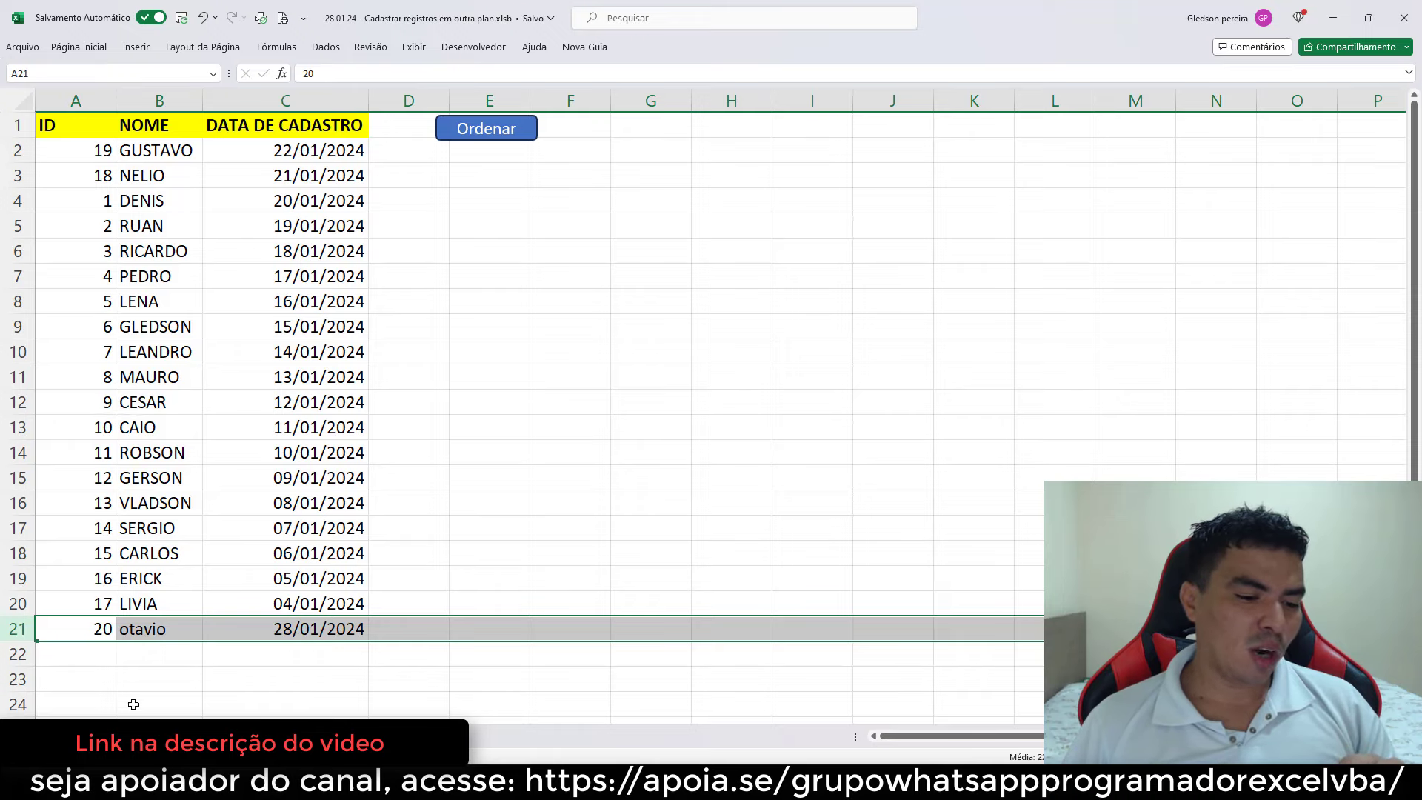
key(ctrl+Page_Down)
click(331, 198)
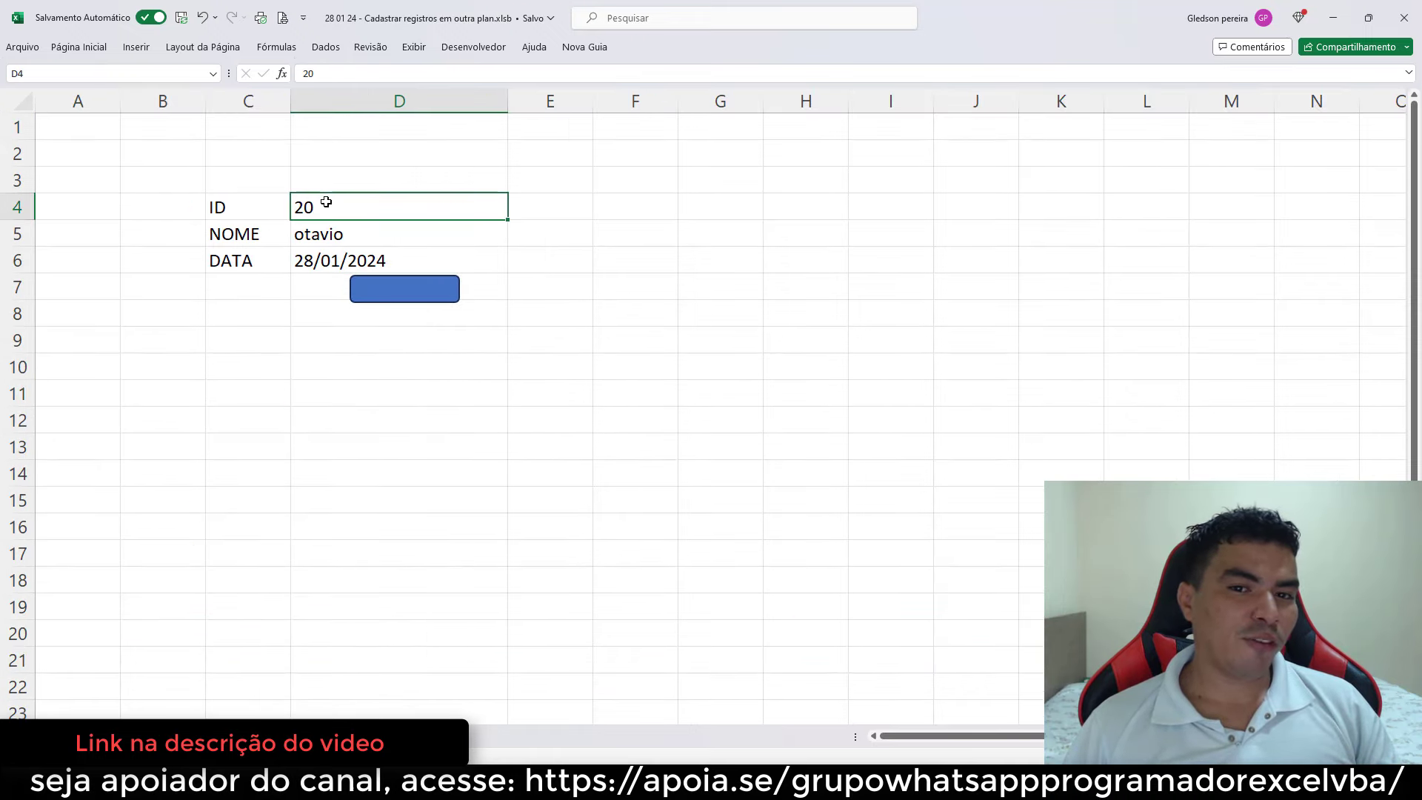
key(ctrl+Page_Up)
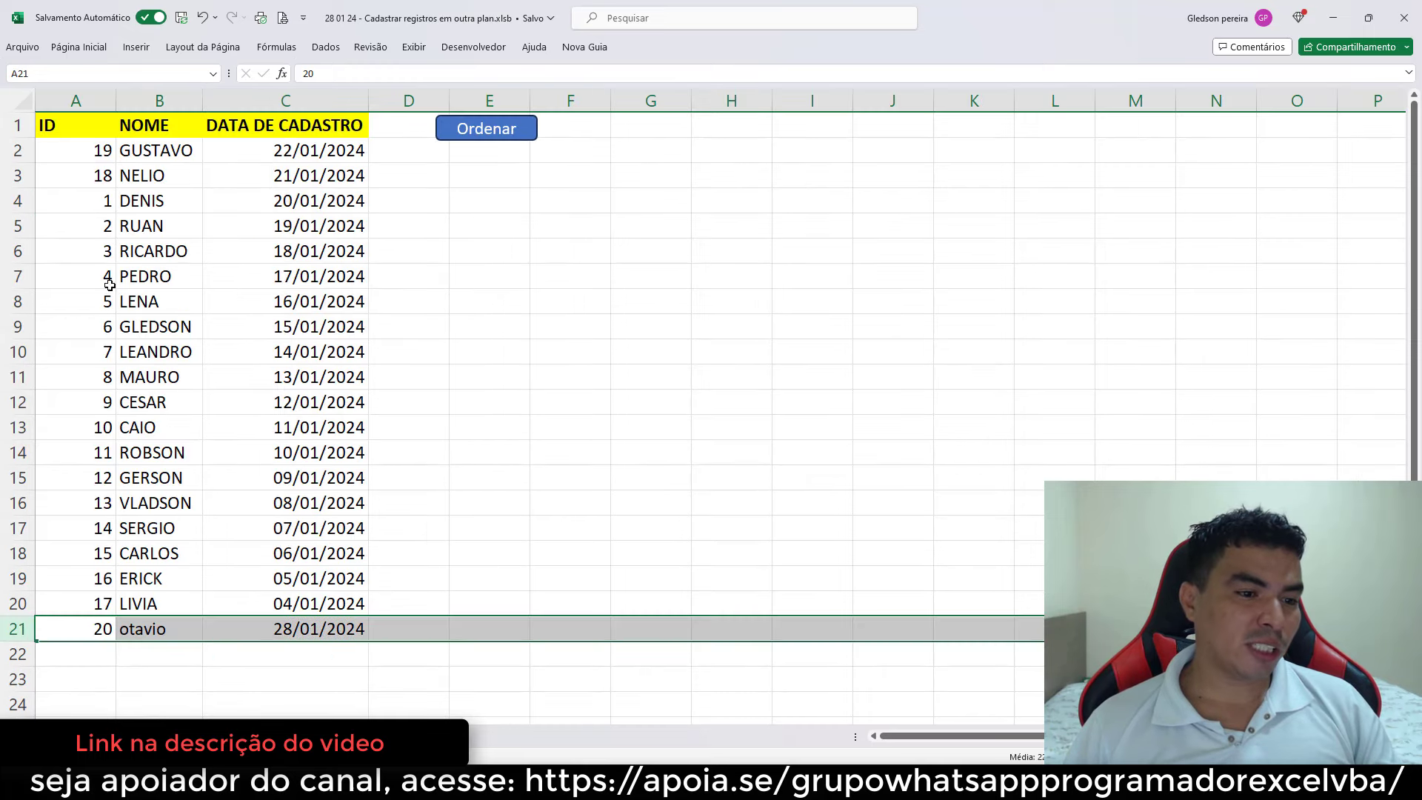
drag(104, 152, 117, 587)
key(ctrl+Page_Down)
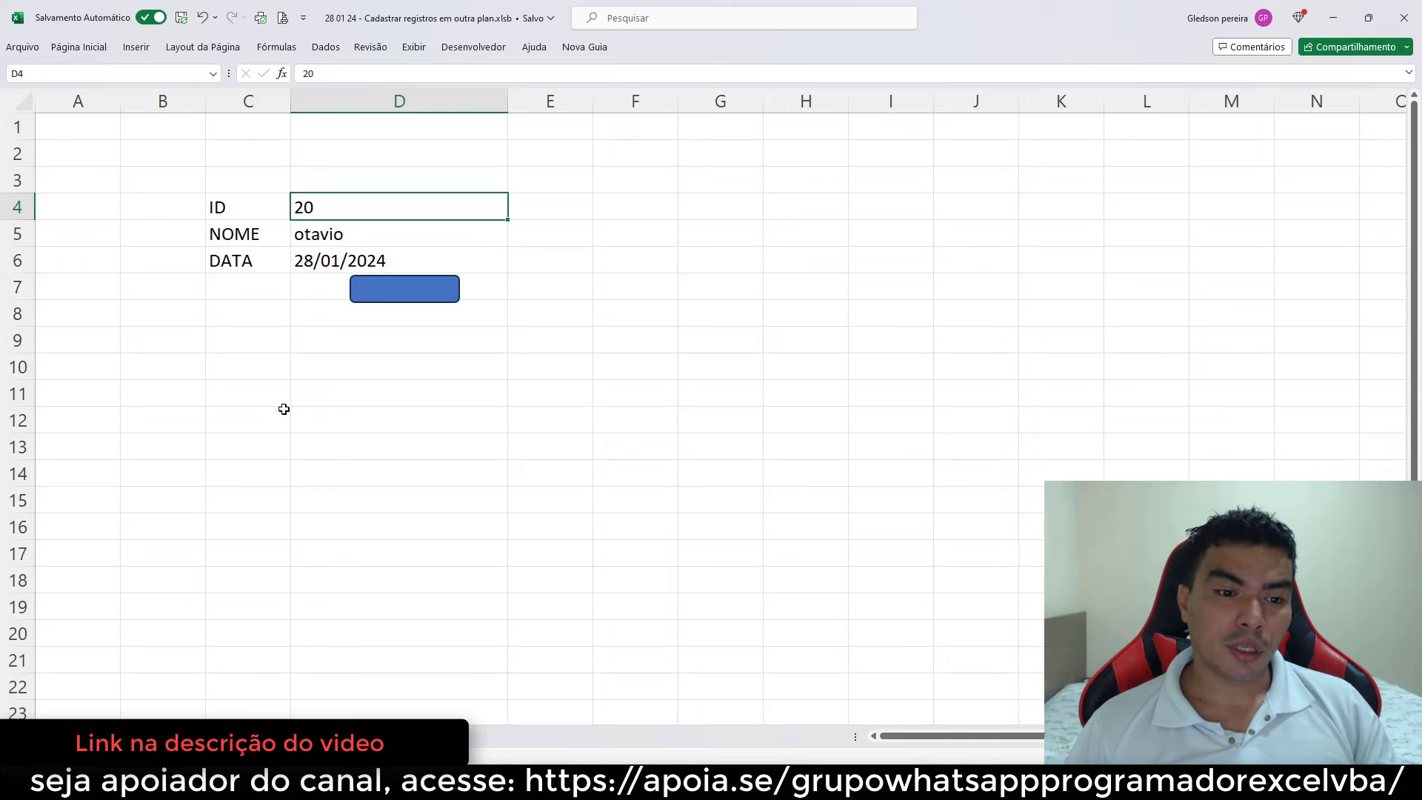
click(301, 363)
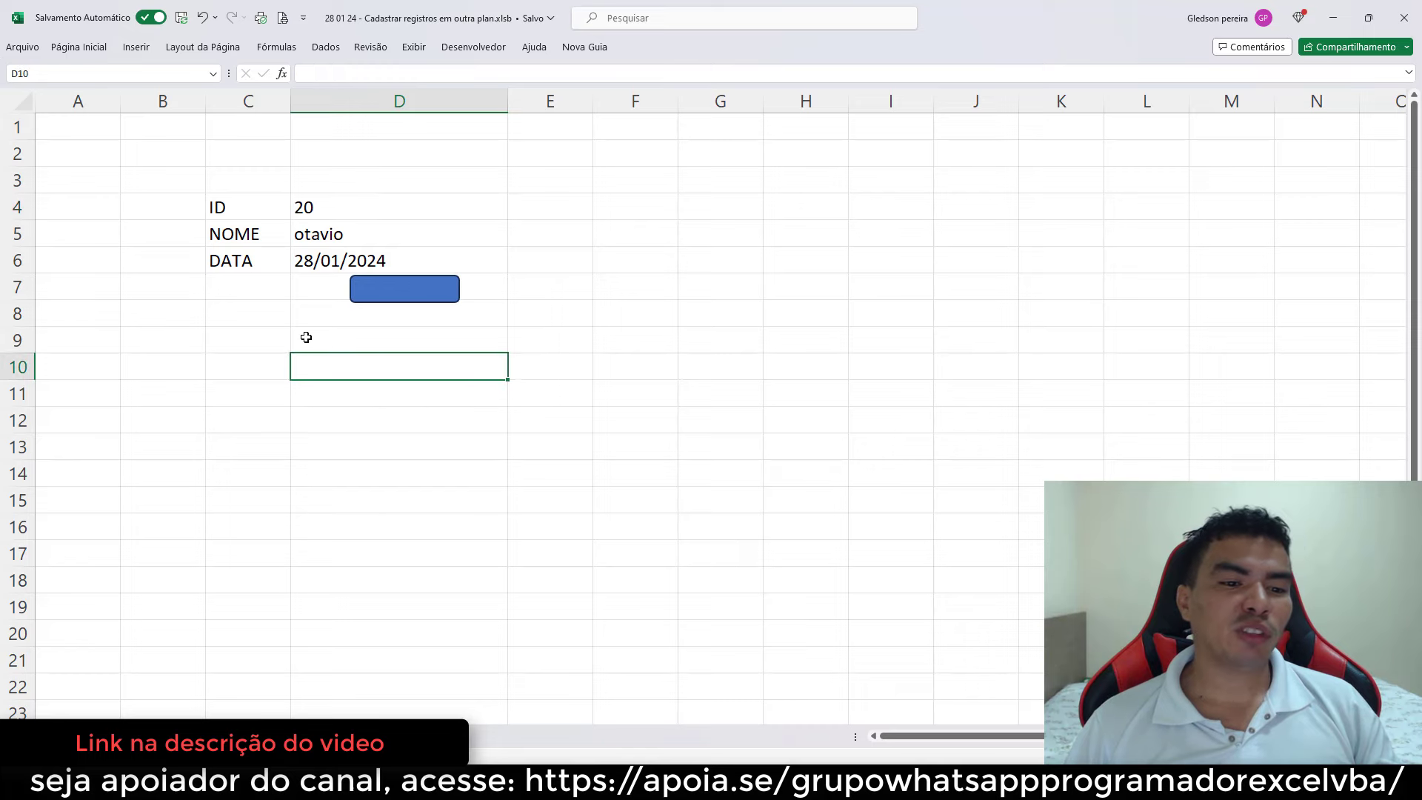
click(324, 210)
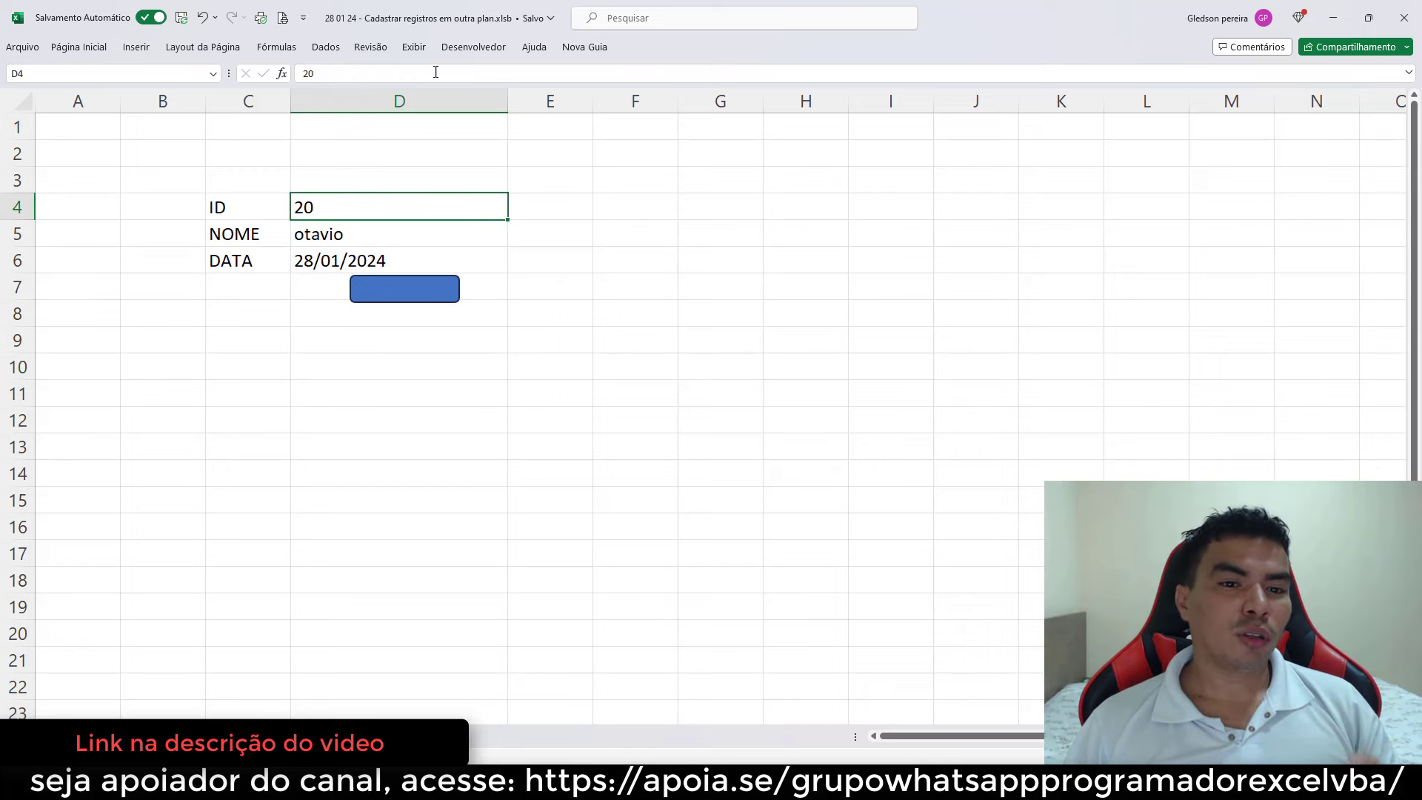
click(473, 46)
- Replace the D4 source on line 7 with .Application.WorksheetFunction.Max(.Columns(1)) + 1
click(33, 100)
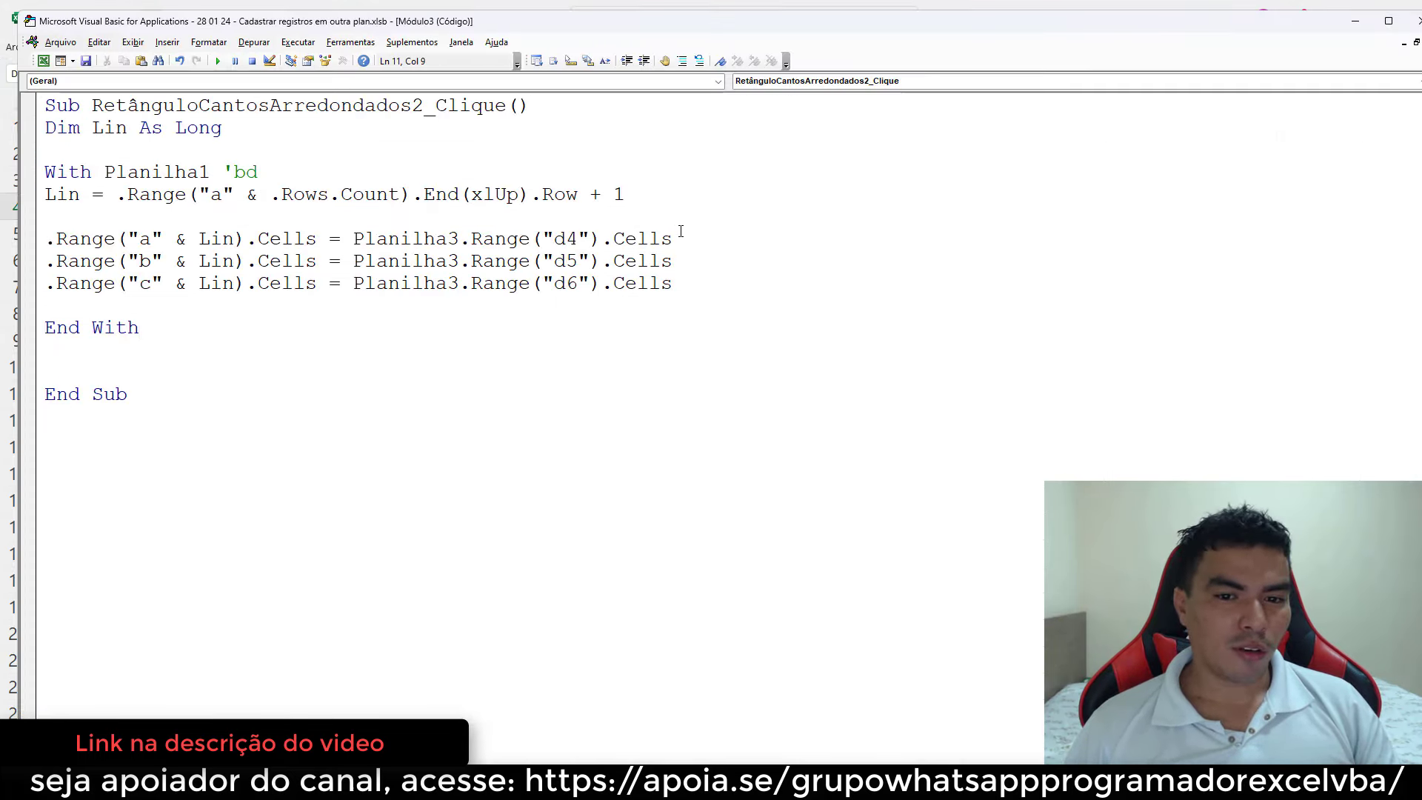
drag(674, 239, 354, 238)
key(Delete)
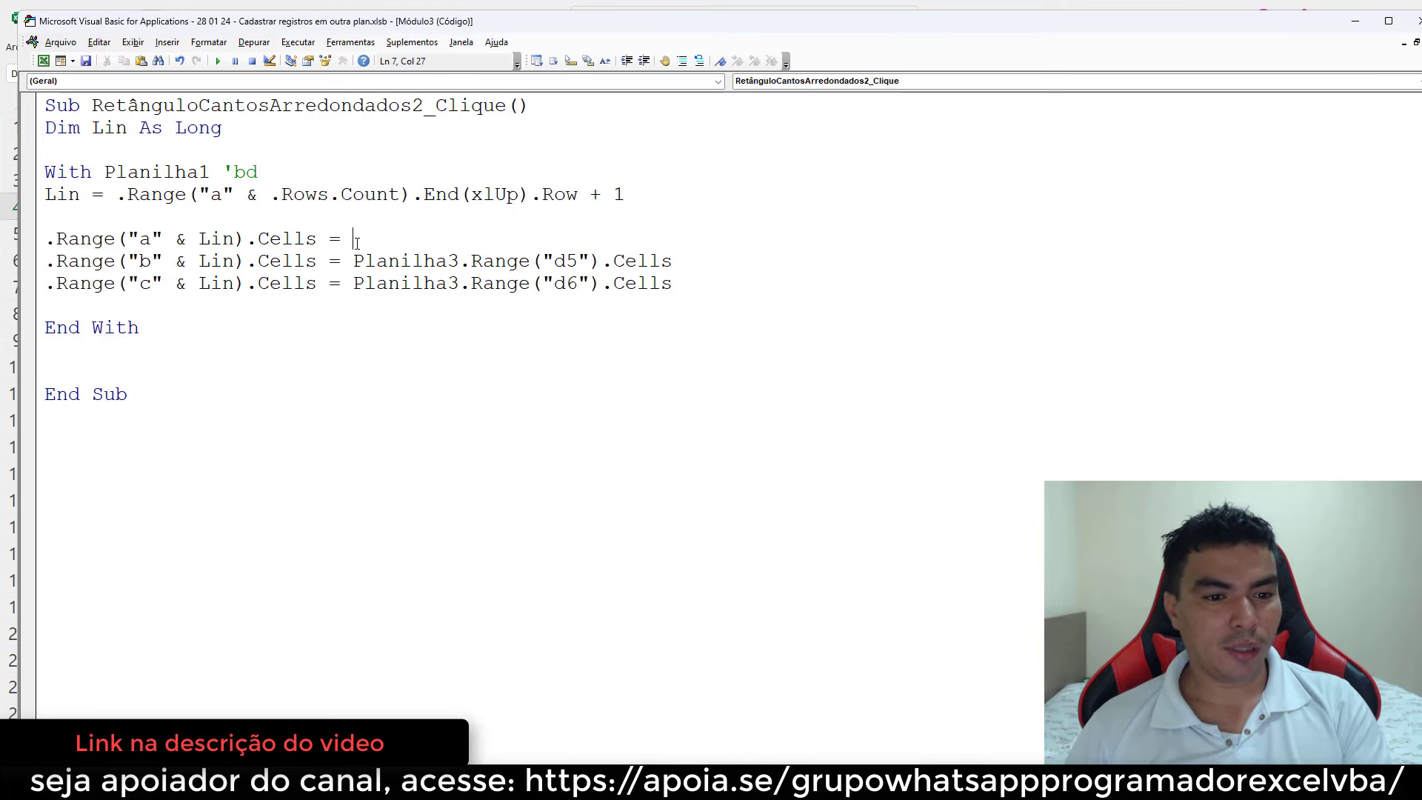
text(.a)
key(Tab)
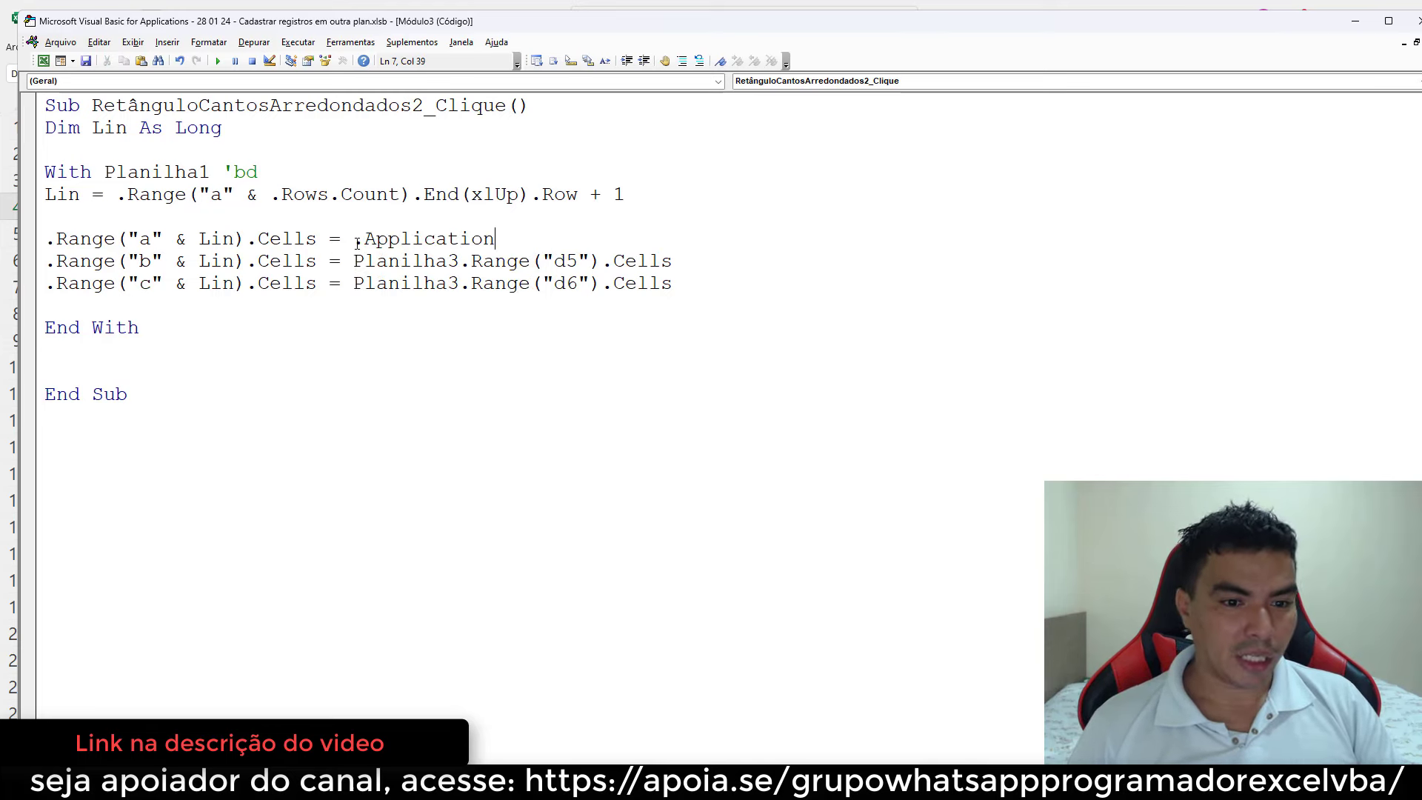
text(.wo)
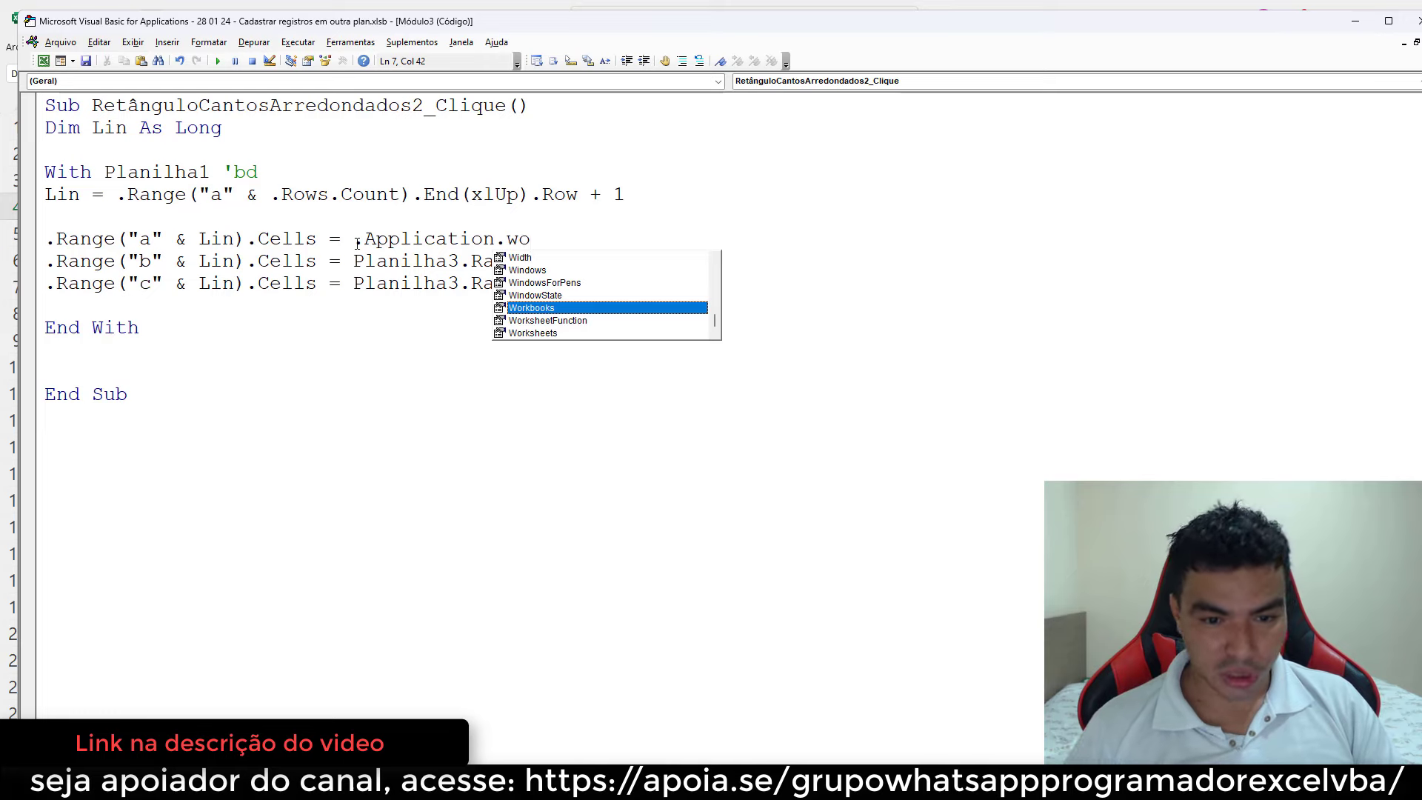
key(Down)
key(Tab)
text(.)
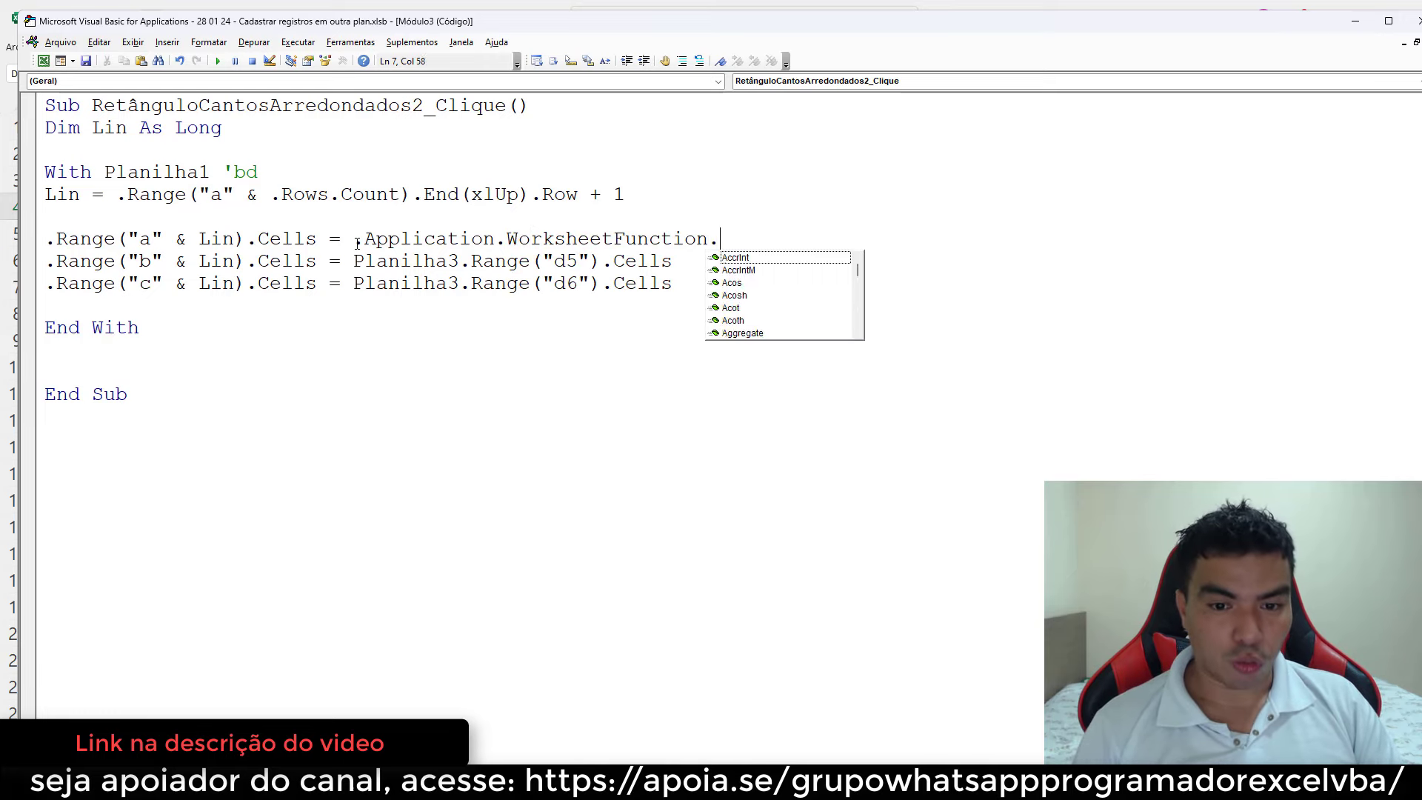
text(m)
key(Tab)
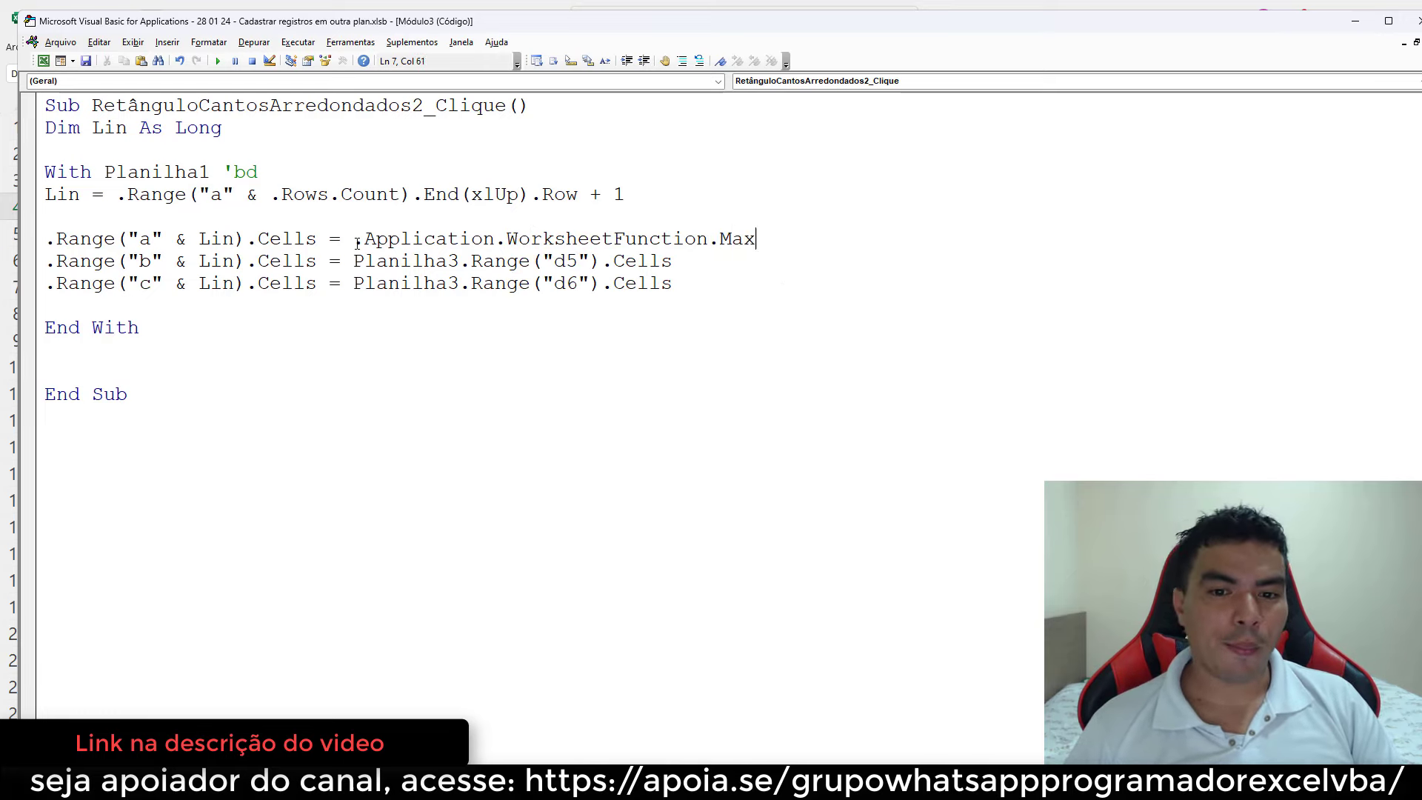
text(()
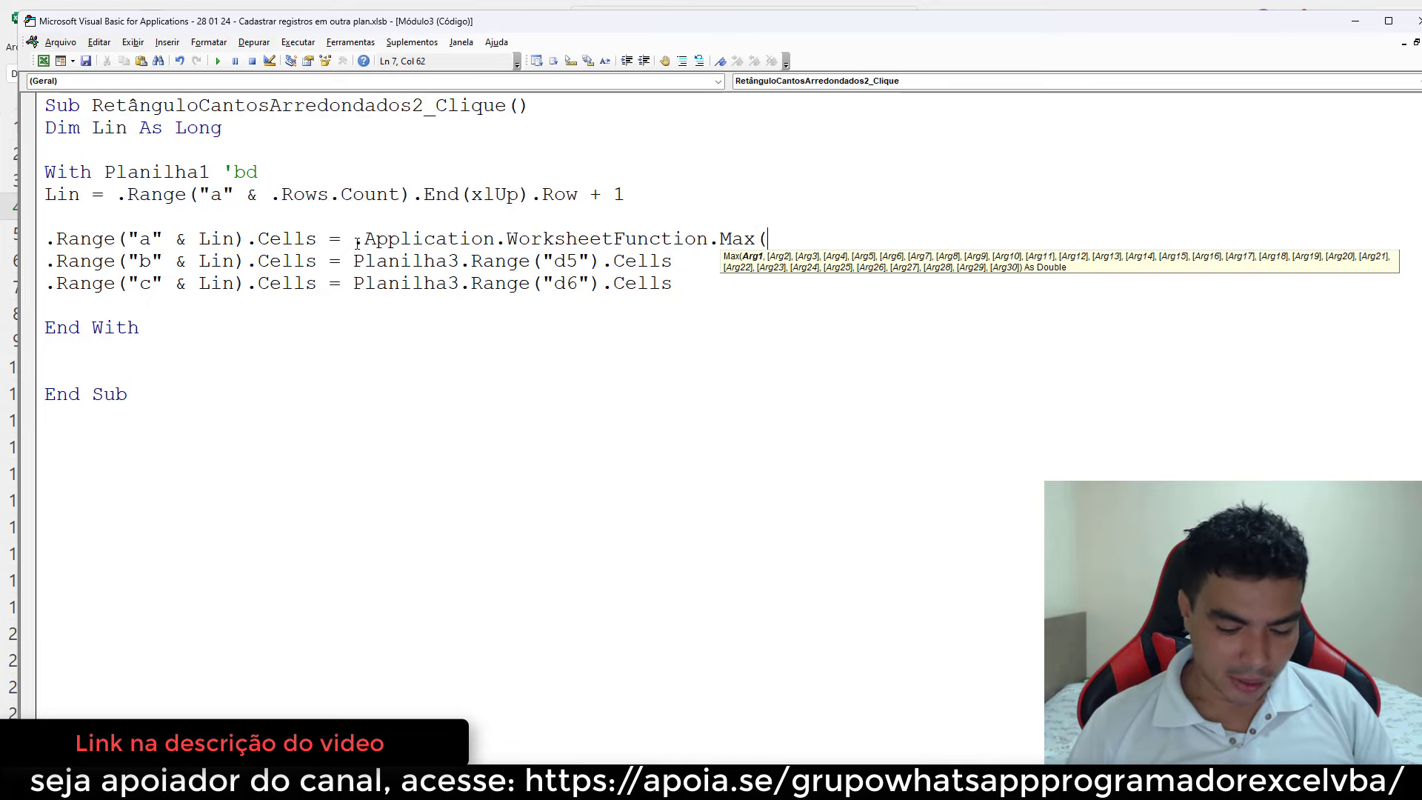
text(.col)
key(Tab)
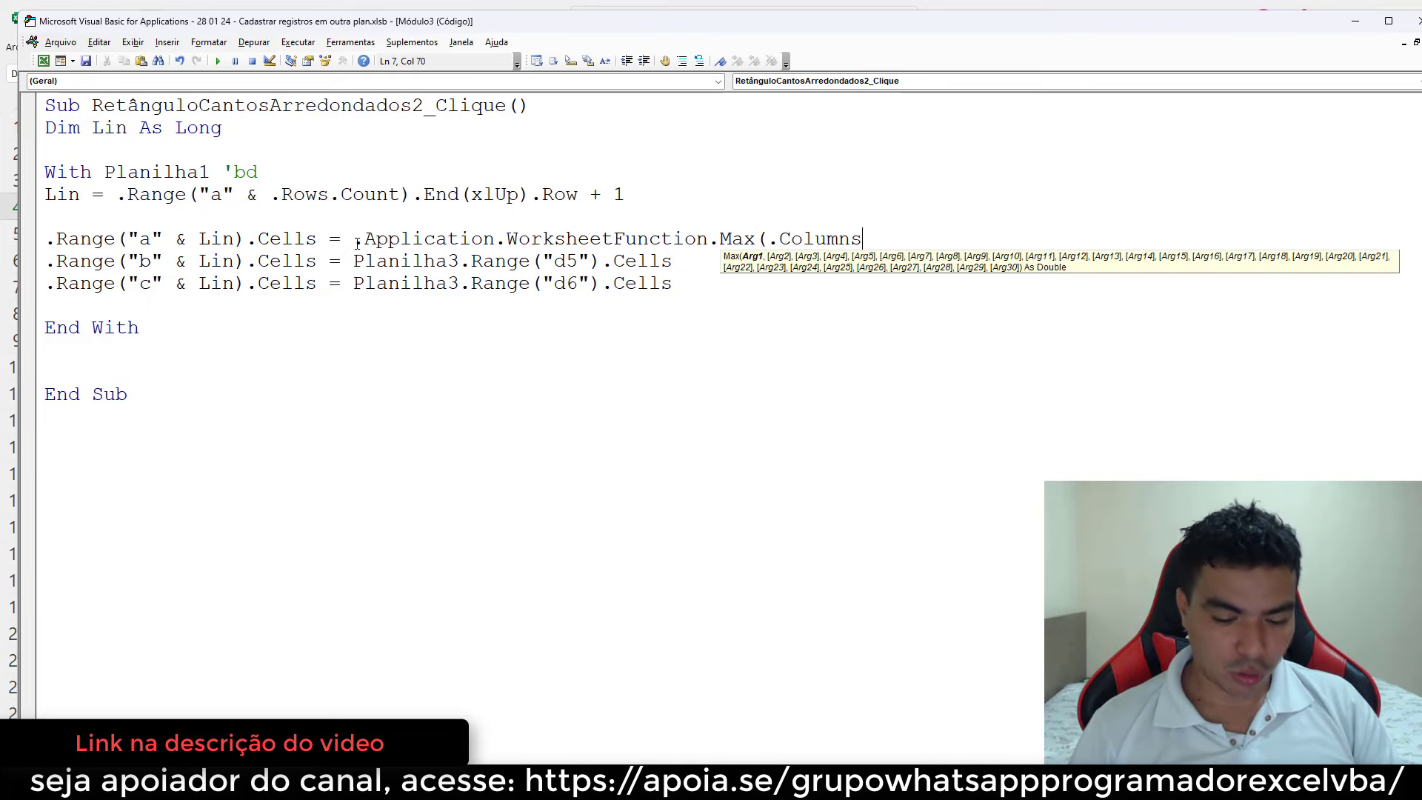
text((1)
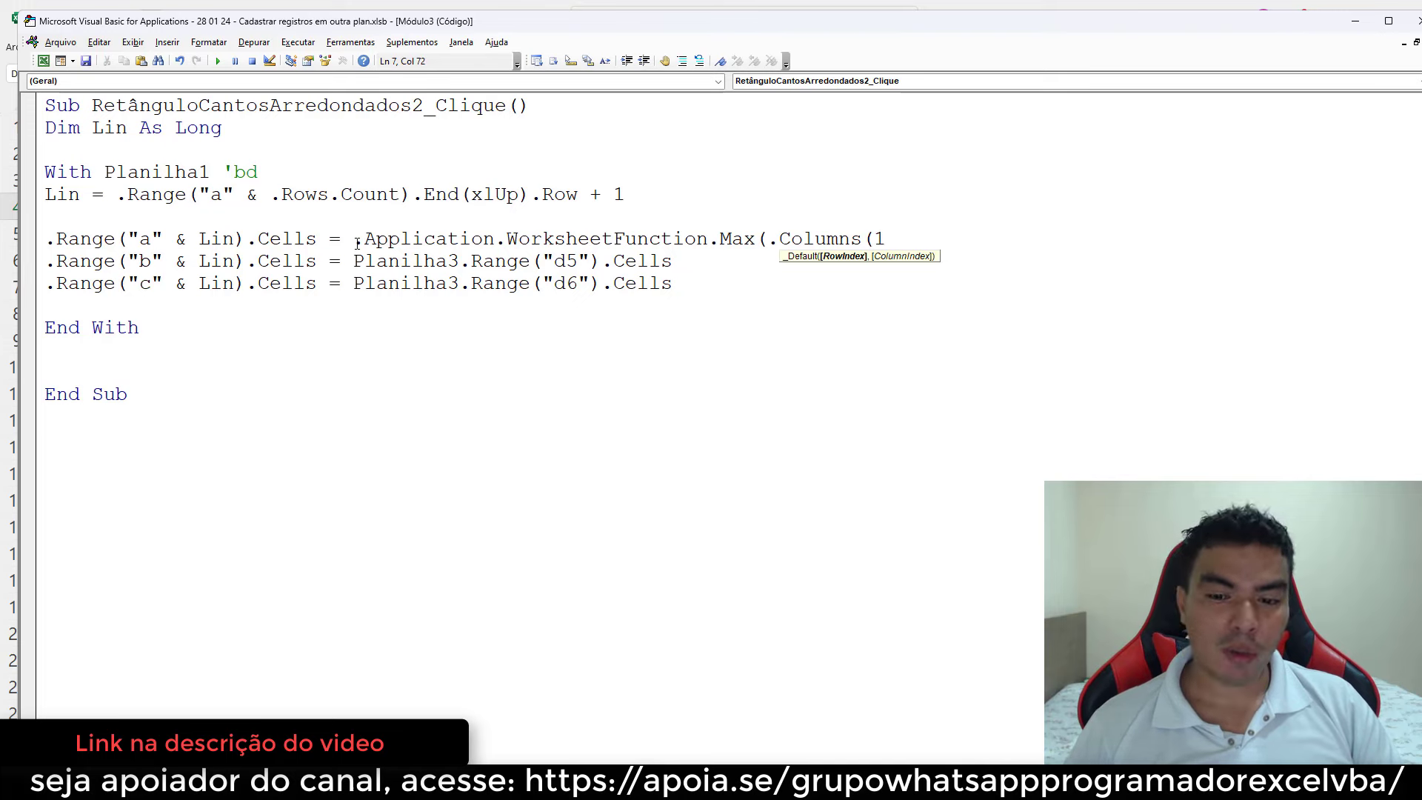
text())
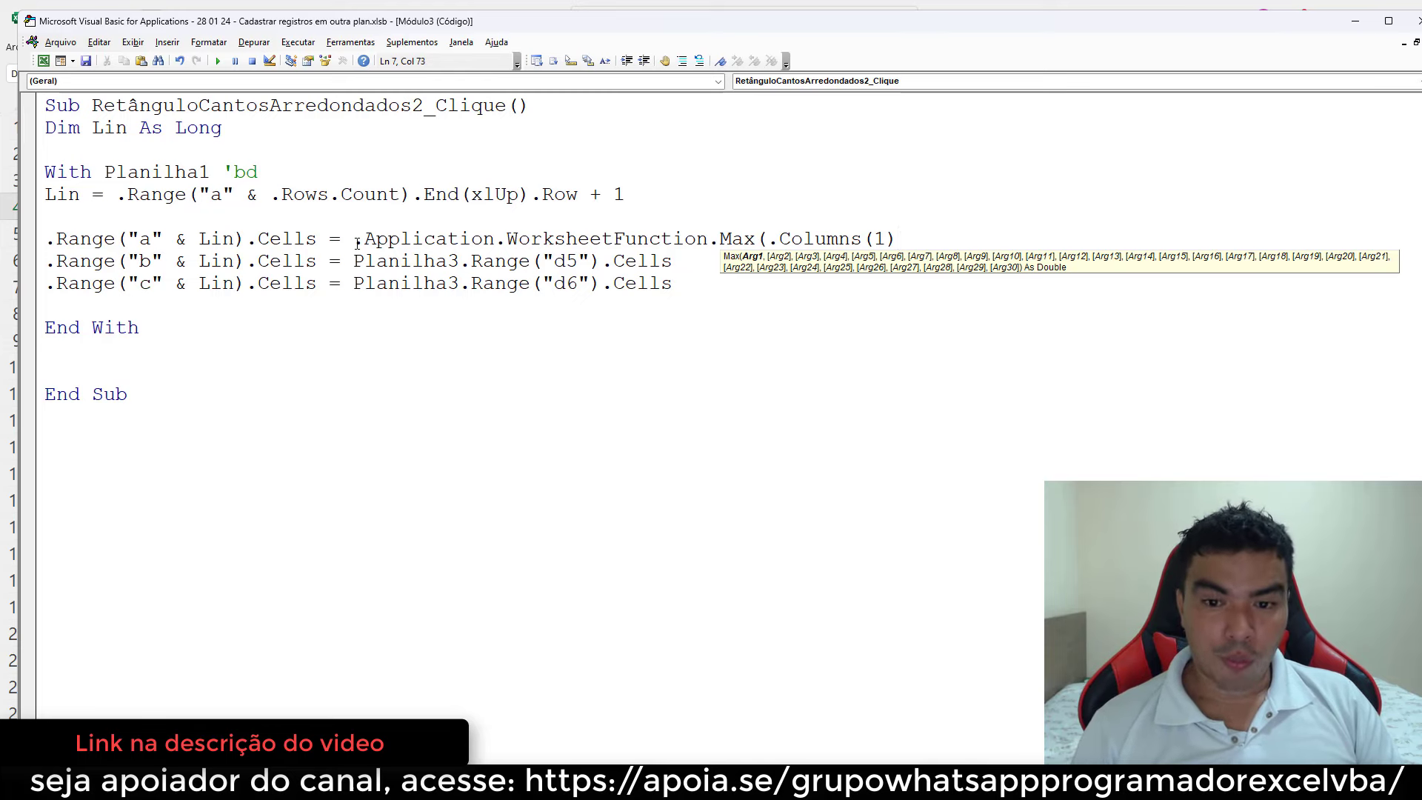
text() + 1)
key(Return)
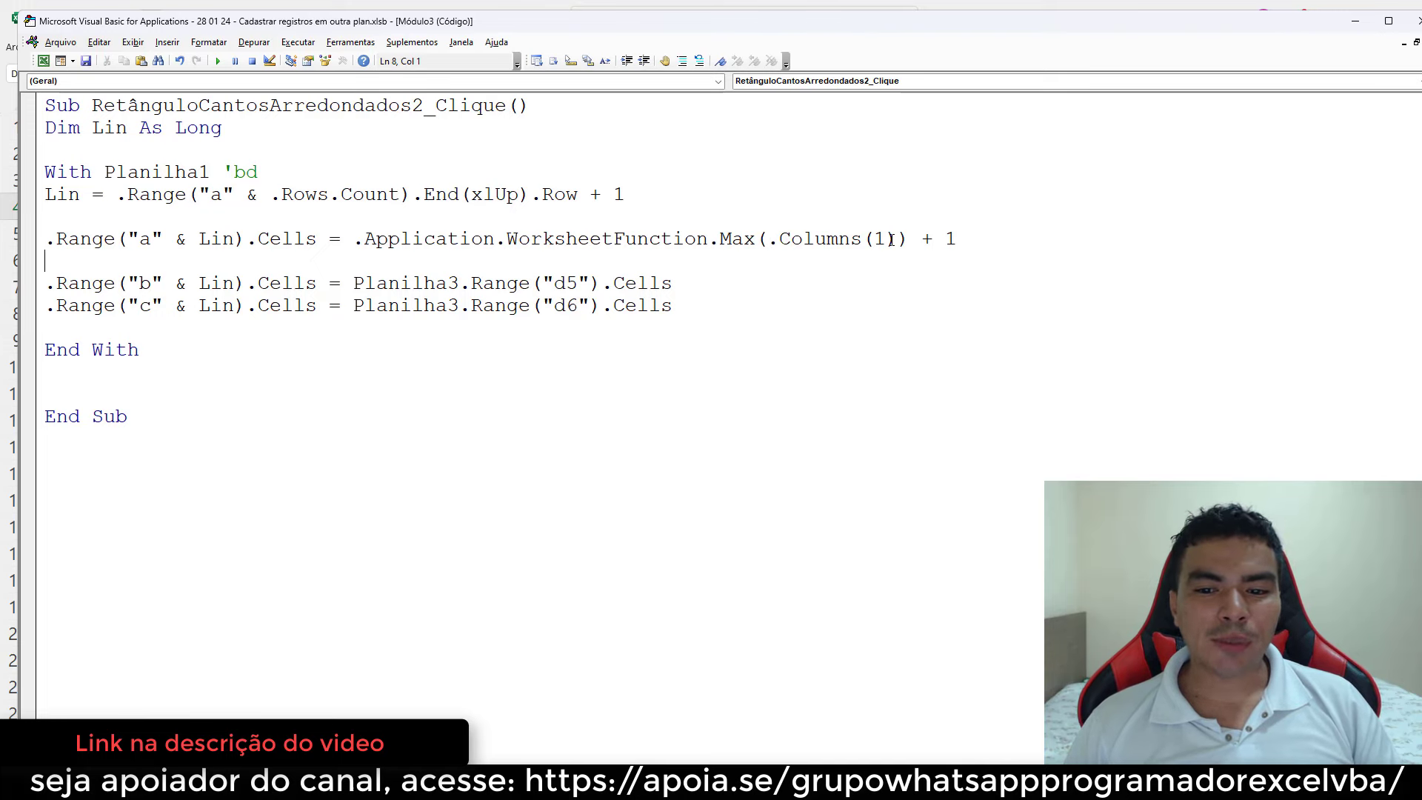
- Review the column 1 argument and the + 1 increment, then return to the workbook
drag(886, 238, 863, 239)
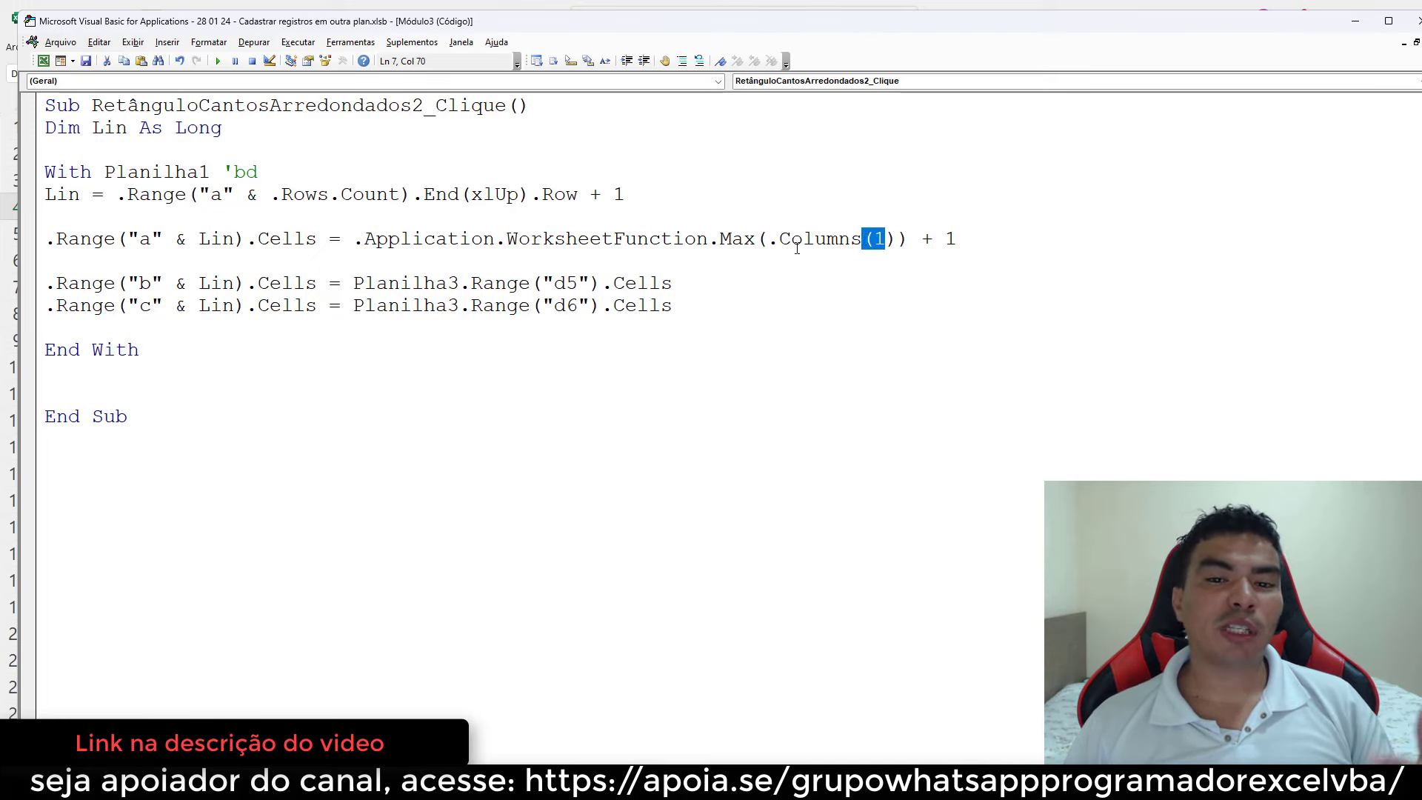
double_click(950, 239)
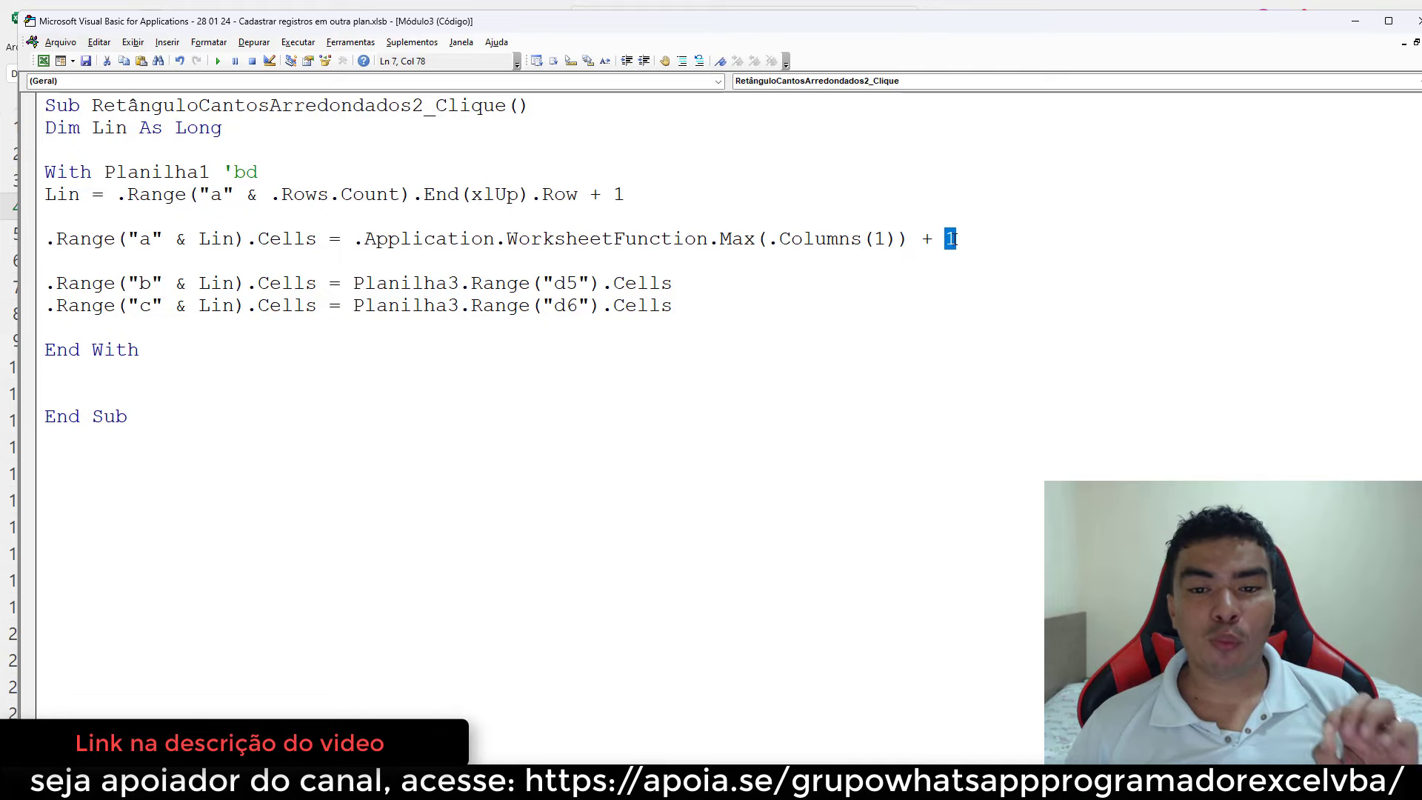
click(43, 61)
- Run the save macro, glance at the VBA code, and go back to the form sheet
click(405, 288)
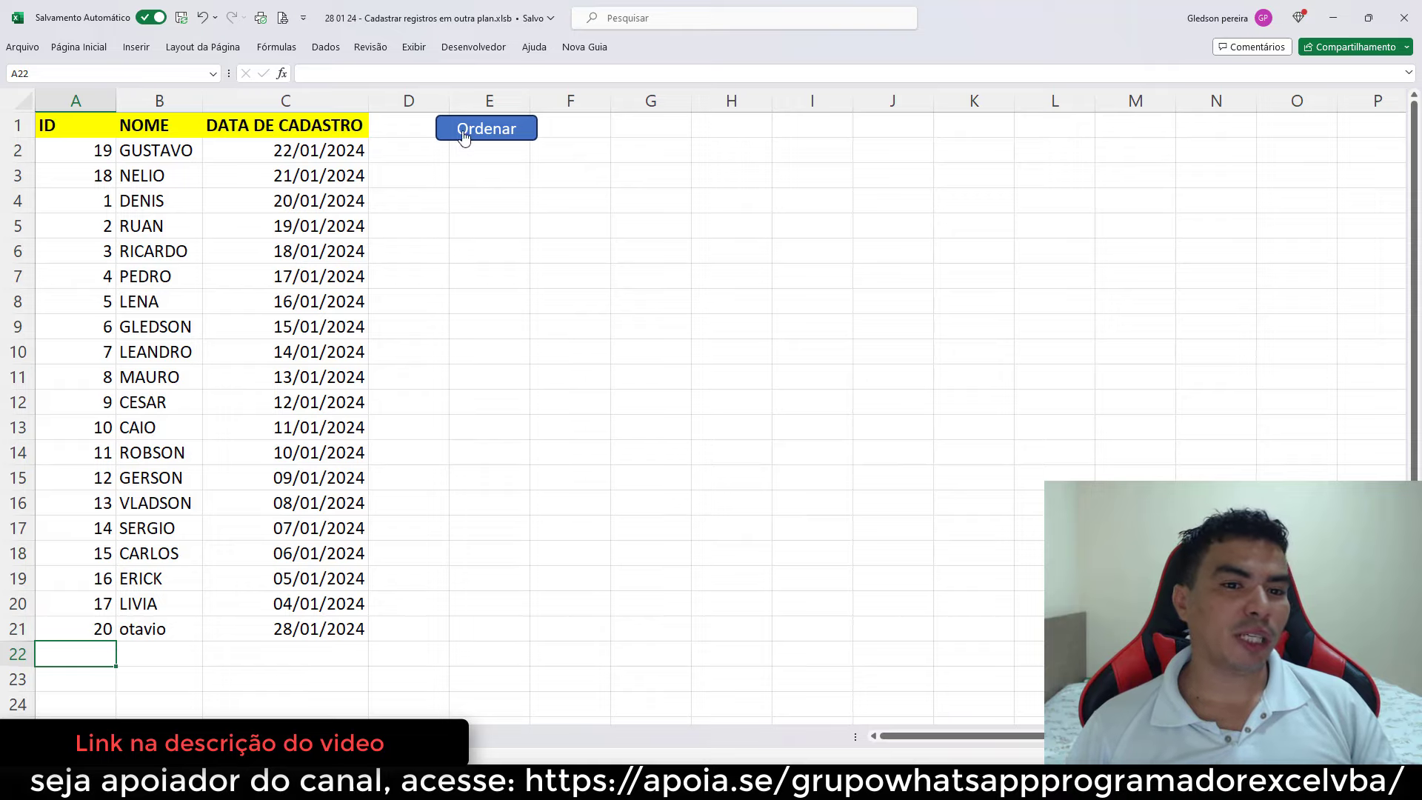
click(478, 48)
click(25, 74)
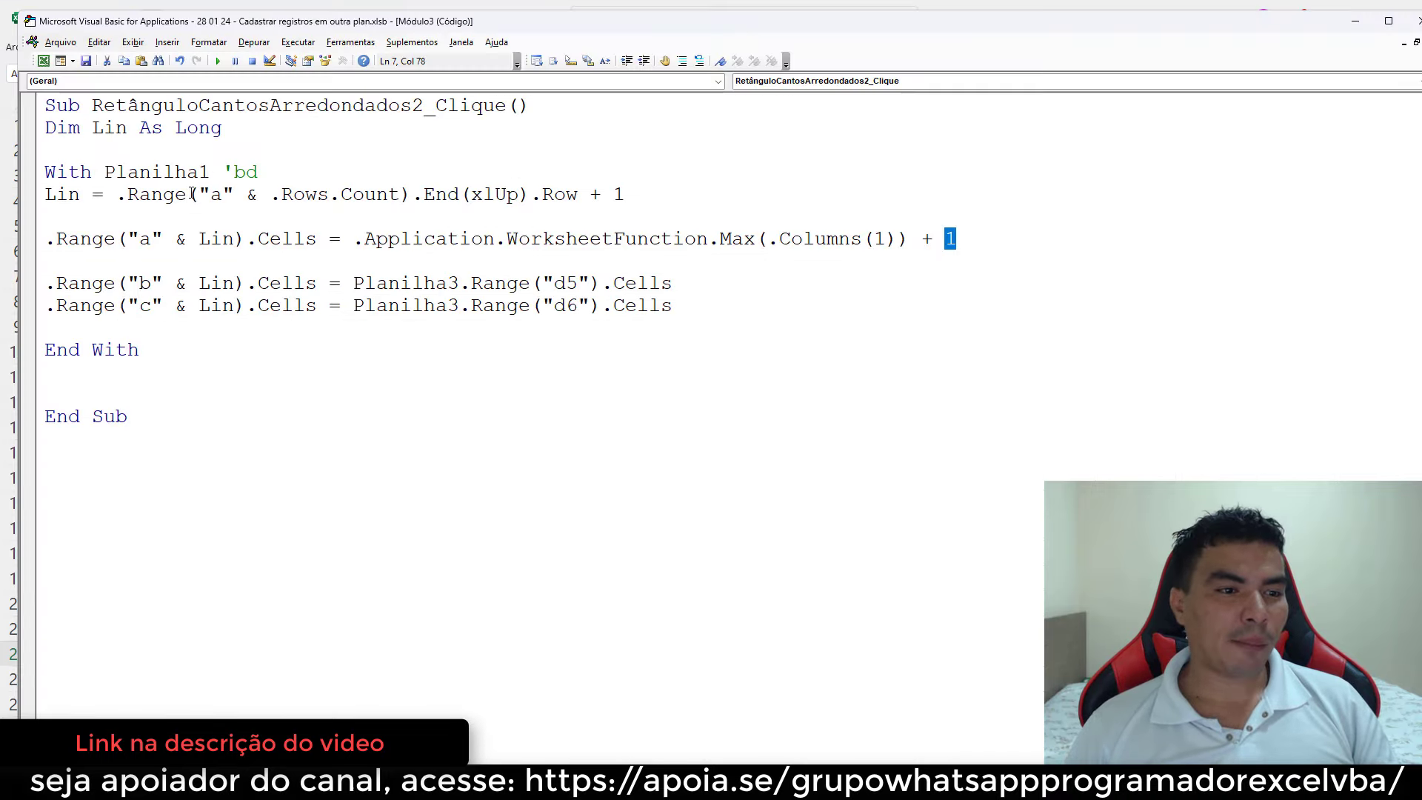
click(43, 61)
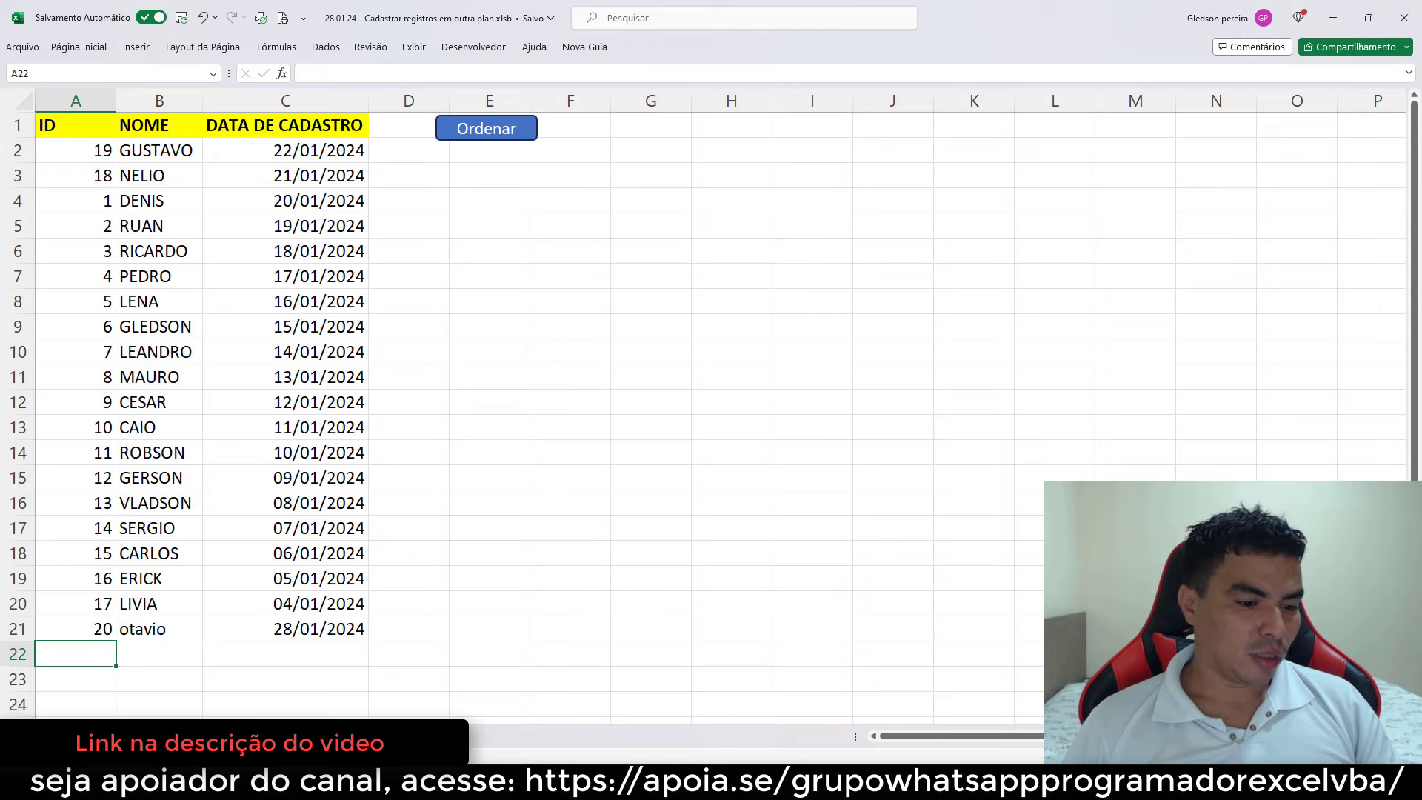
key(ctrl+Page_Up)
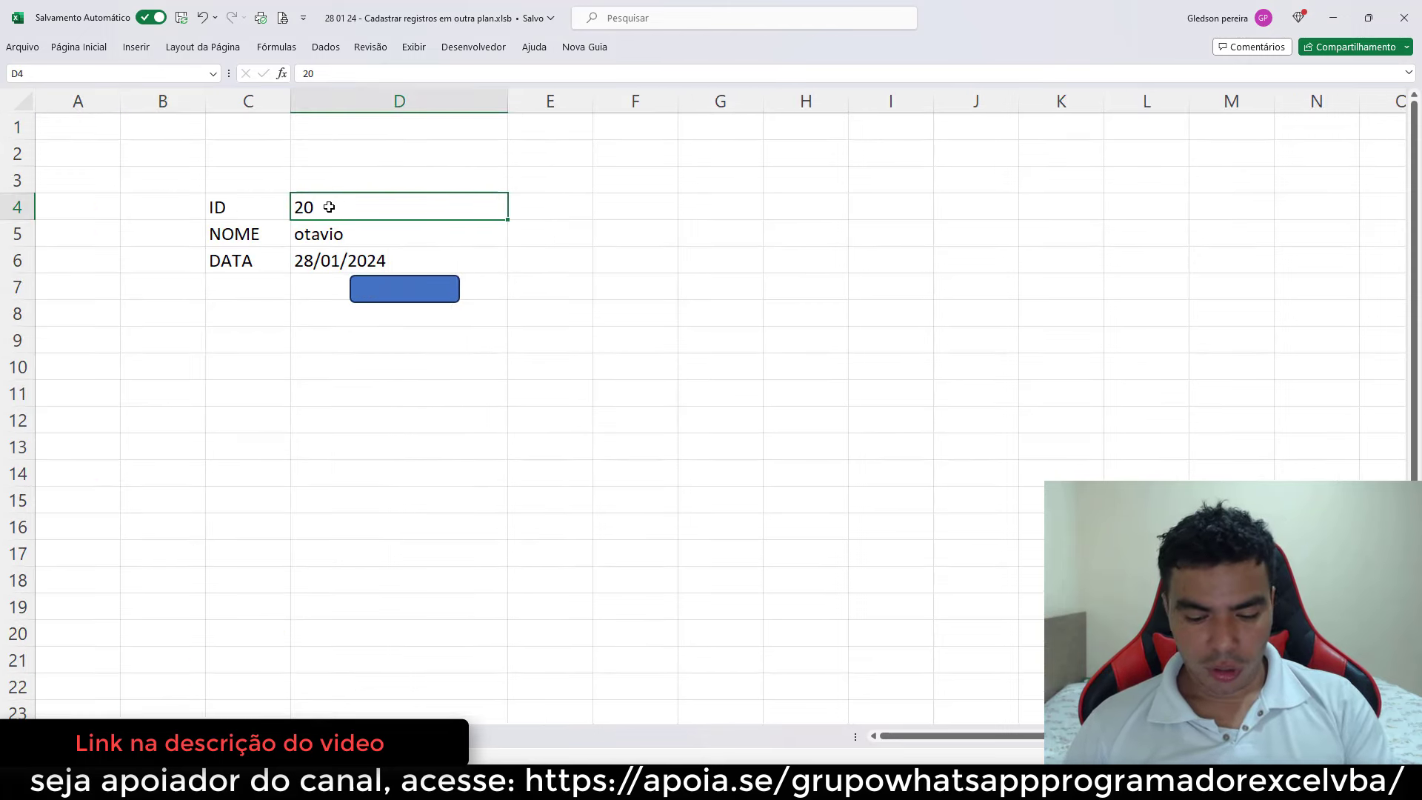
- Clear D4, enter a new name in D5, and save it as record ID 21
key(Delete)
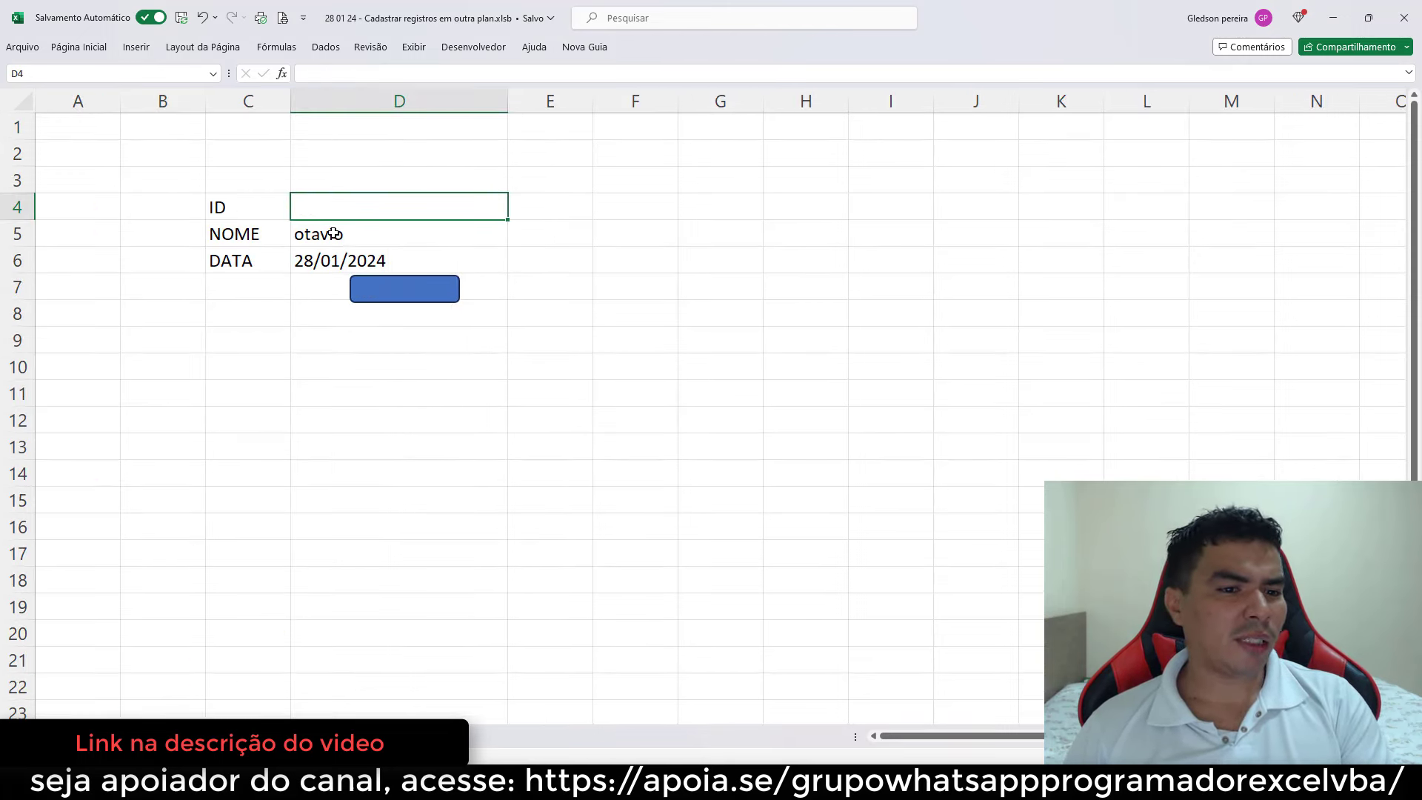
click(334, 233)
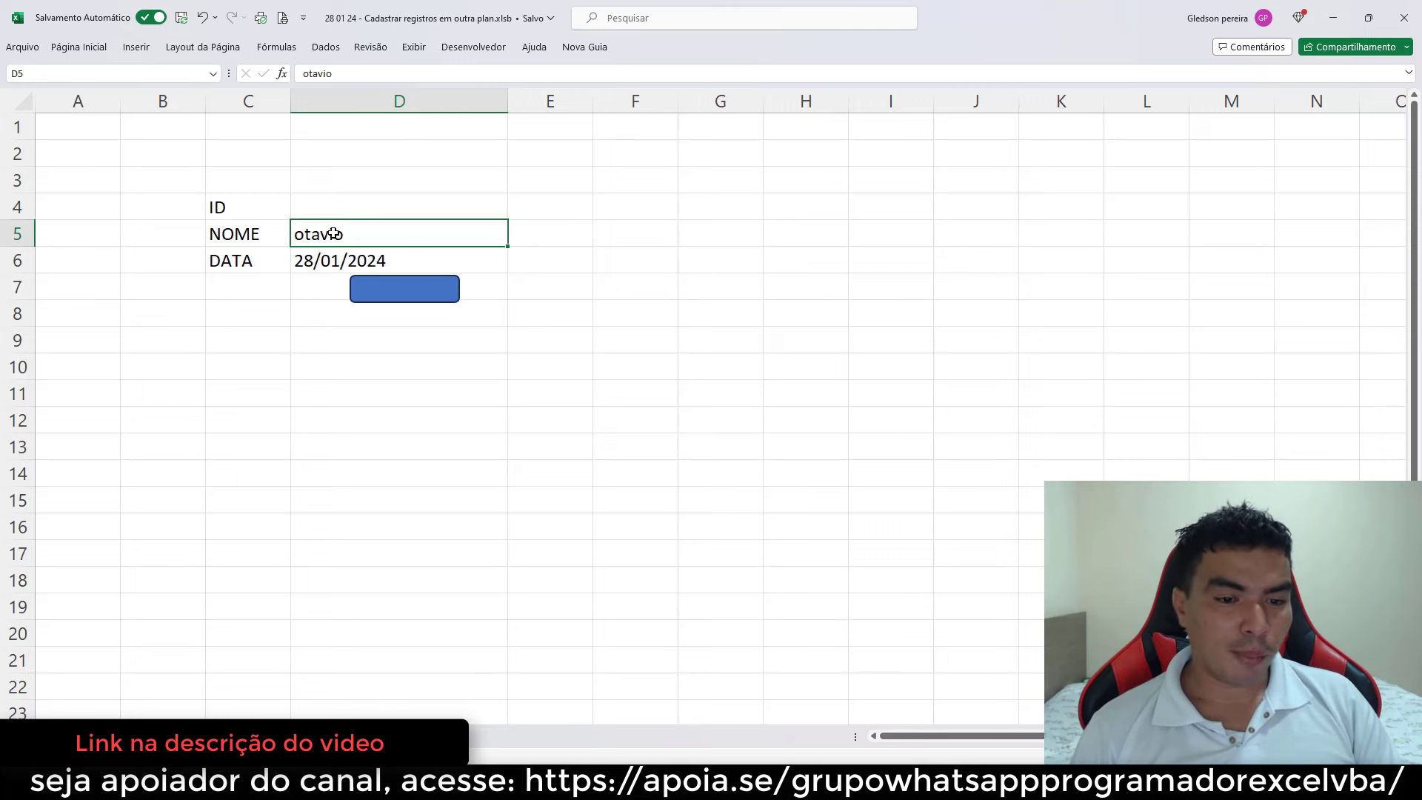
text(ivani)
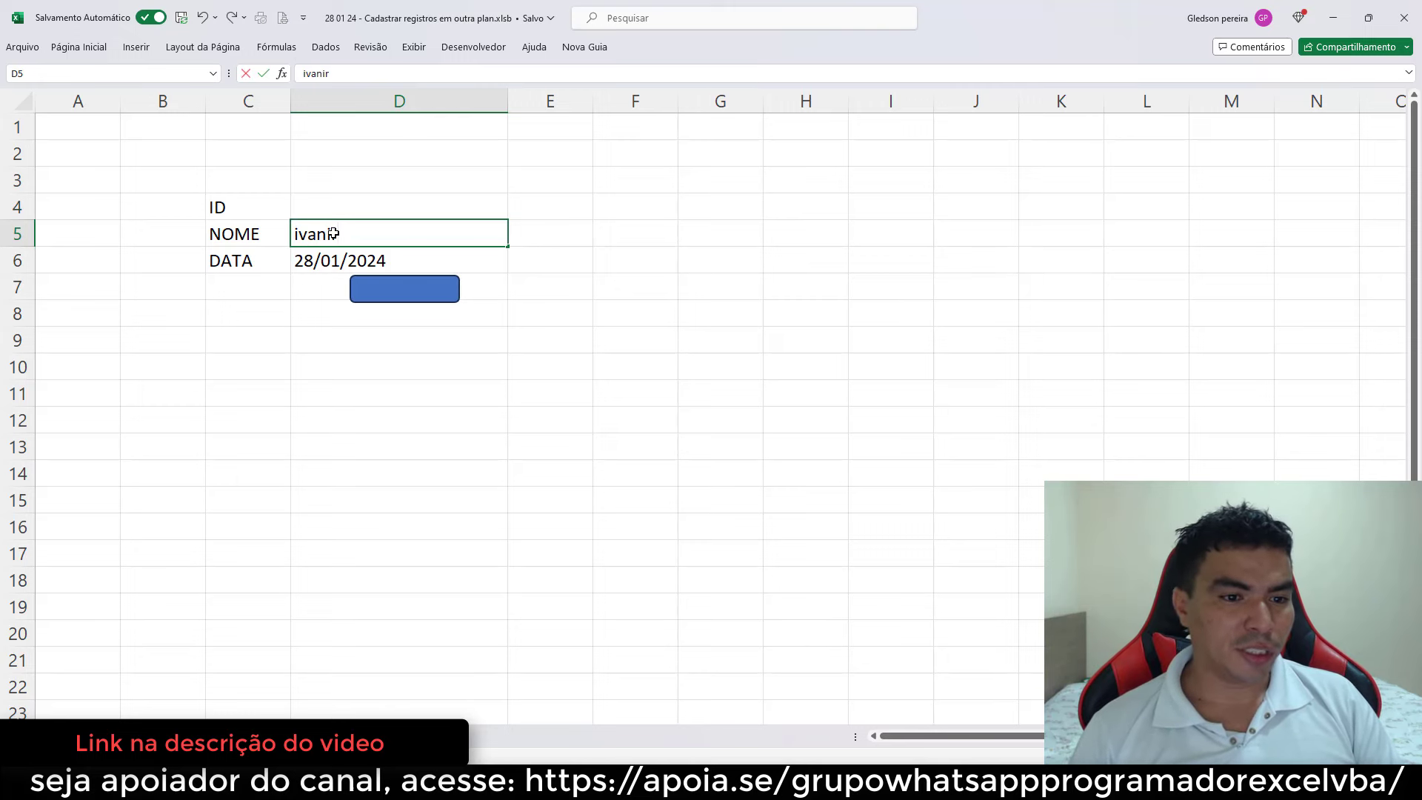
text(r)
click(320, 259)
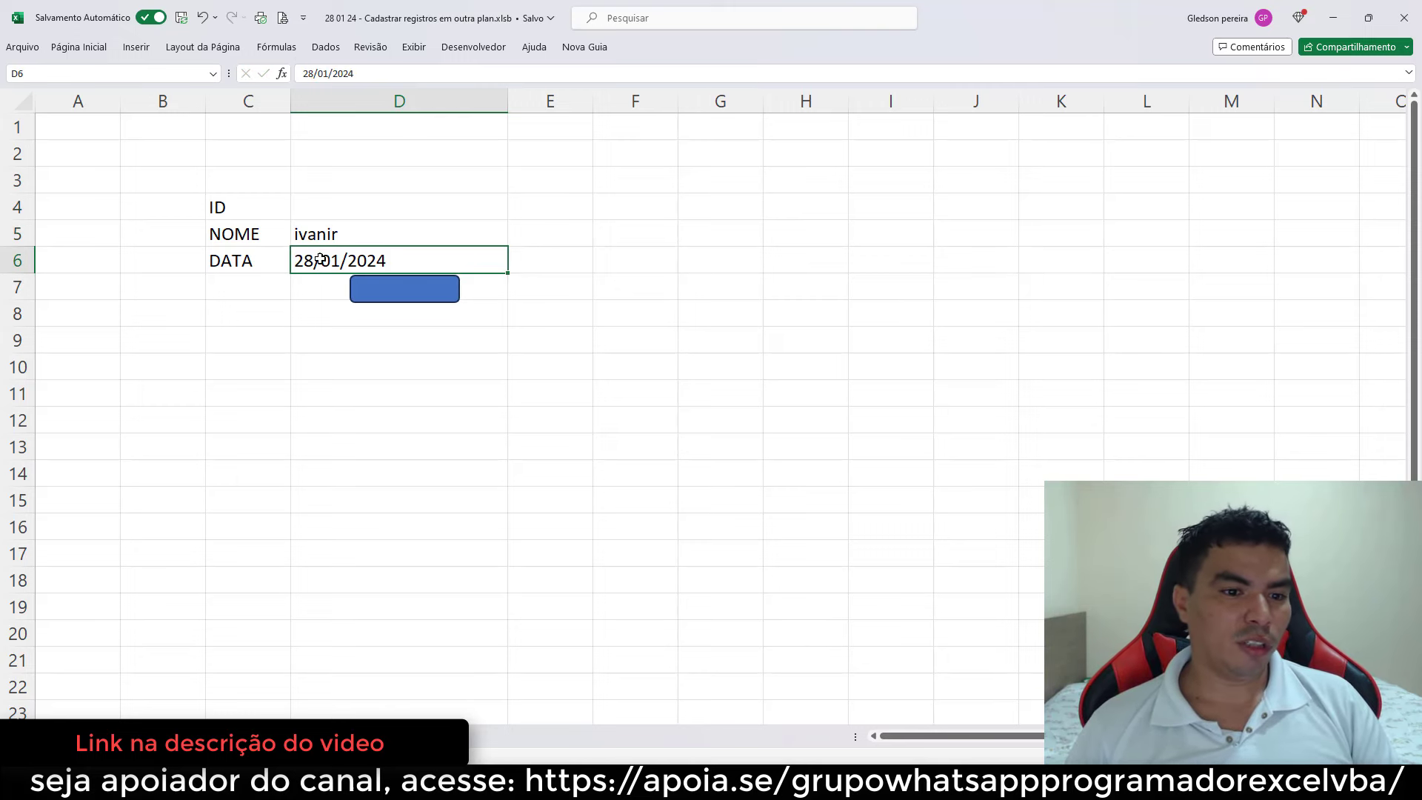
click(404, 288)
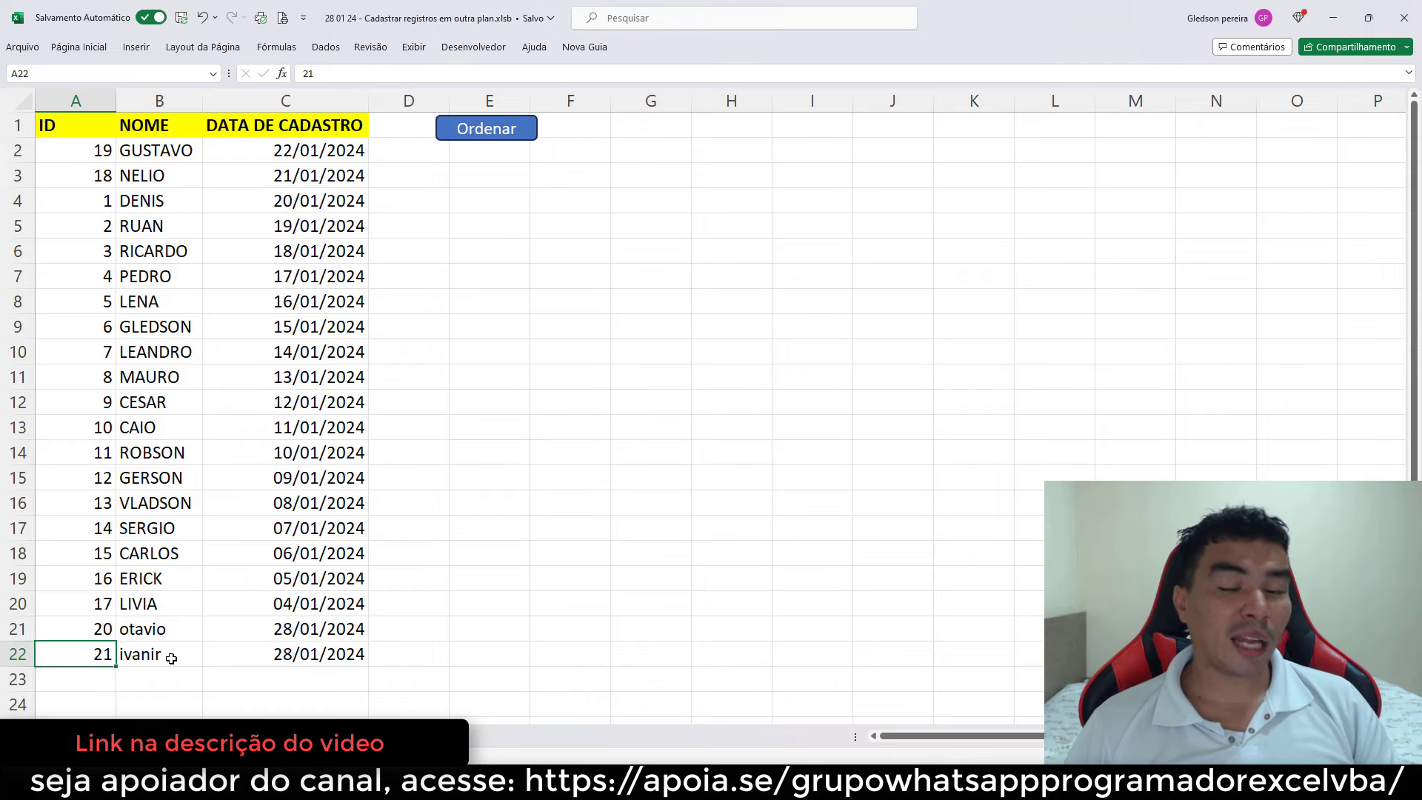
key(ctrl+Page_Up)
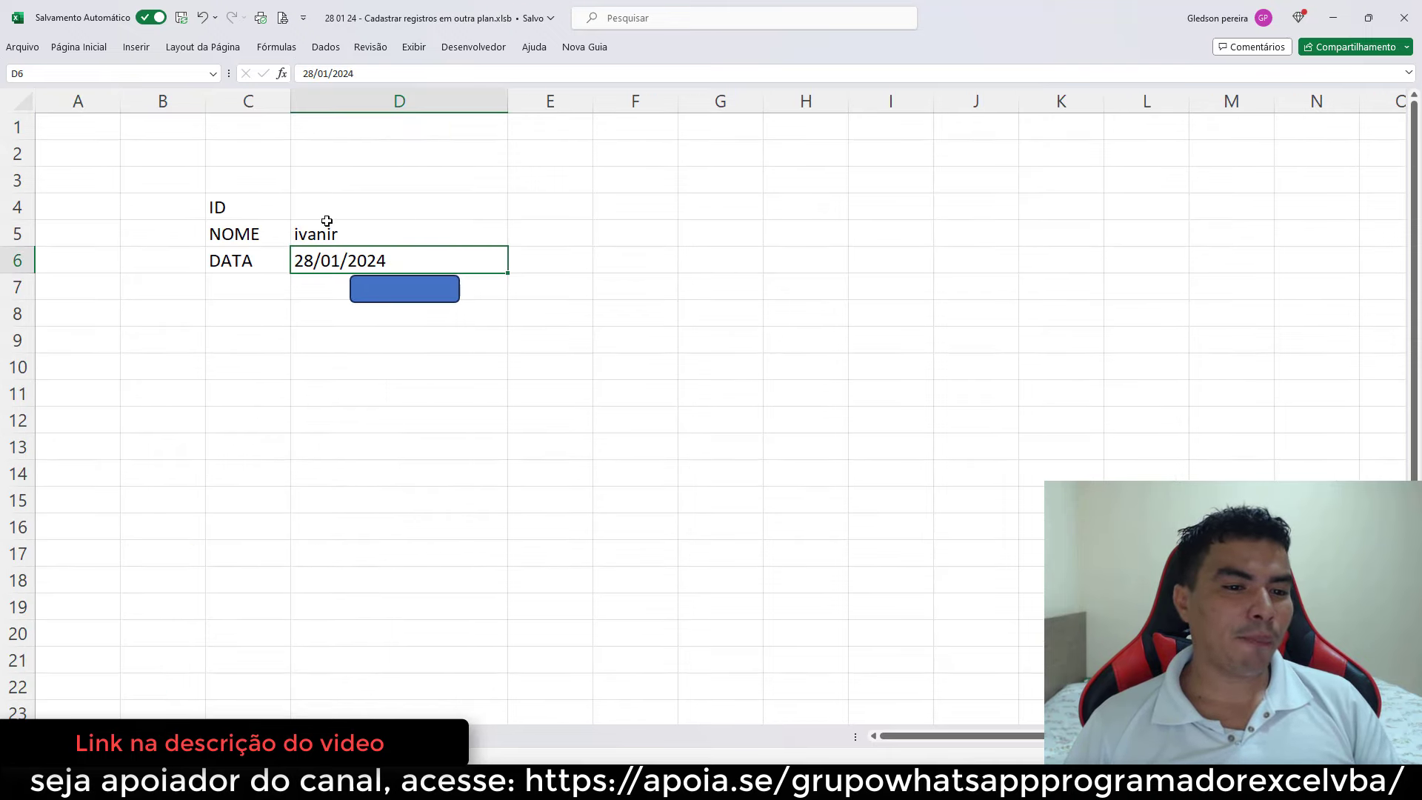
- Add Planilha3.Range("d4:d6").ClearContents before End With in the save macro
click(473, 47)
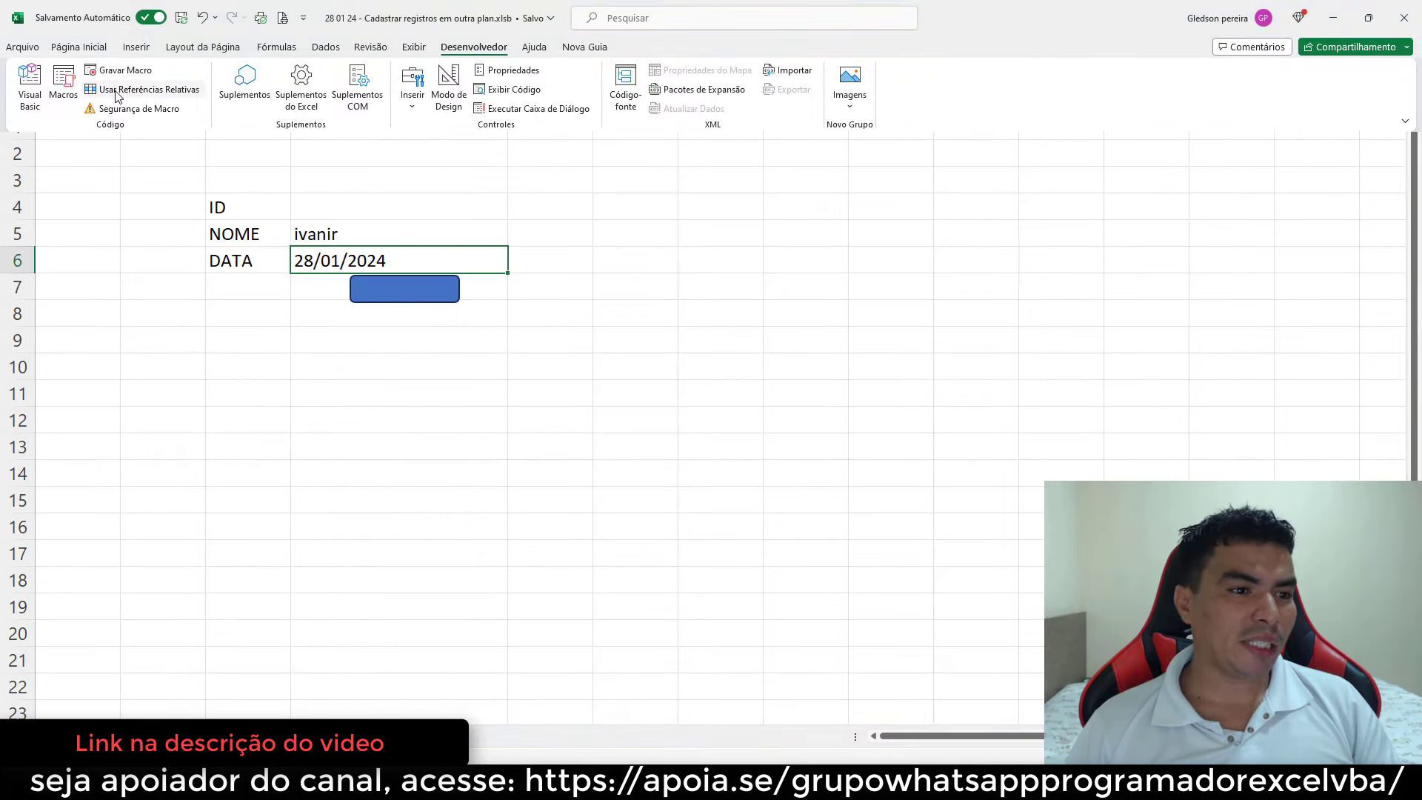
click(30, 92)
click(110, 327)
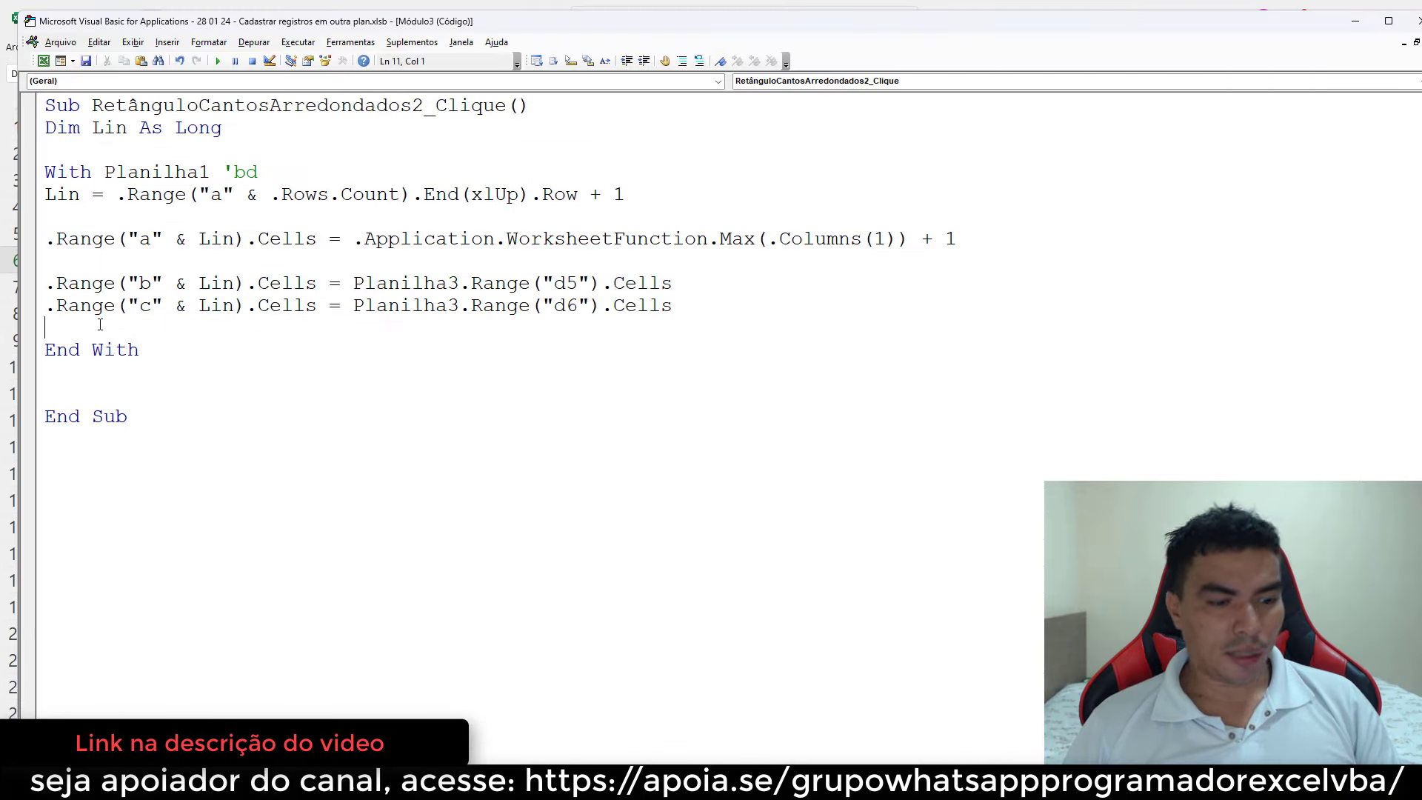
key(Return)
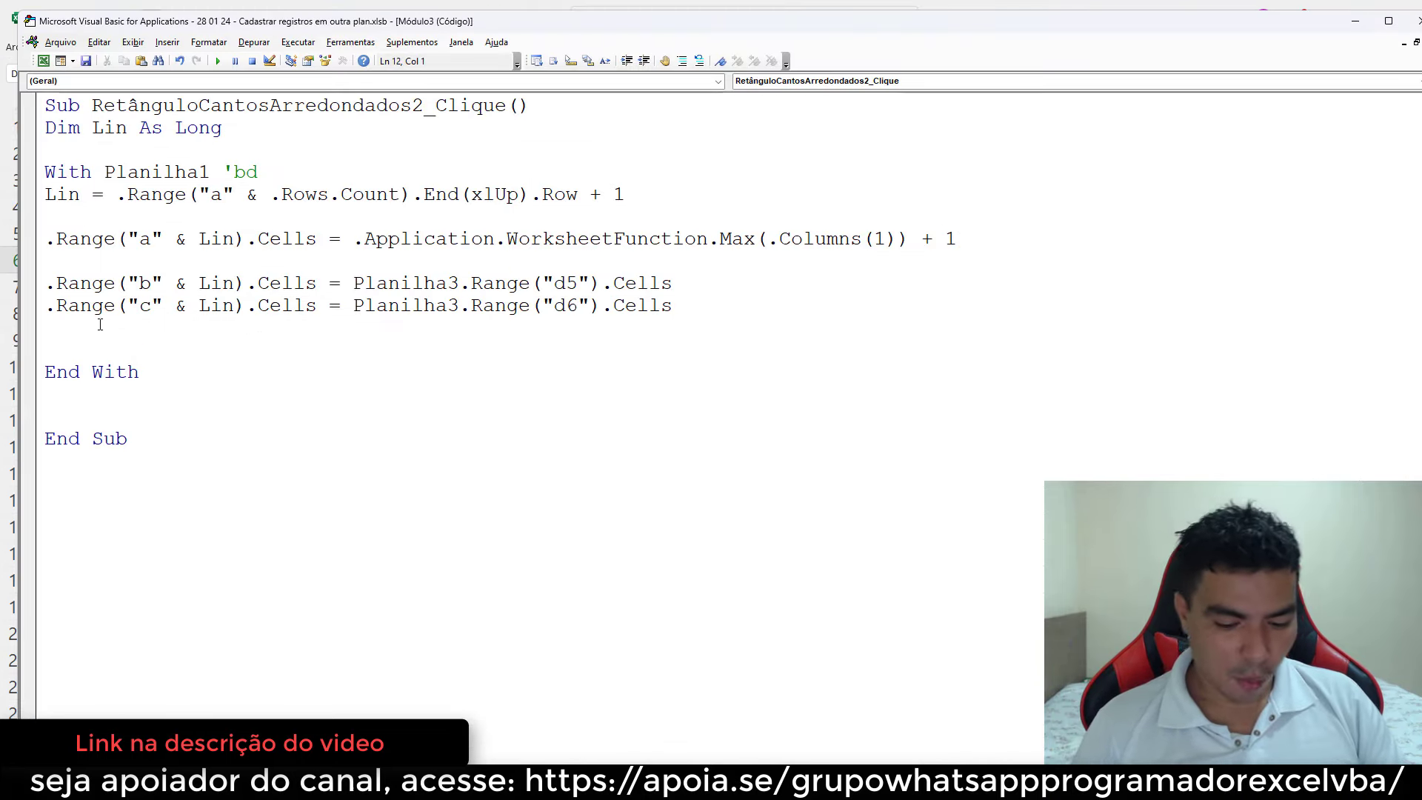
text(planilha)
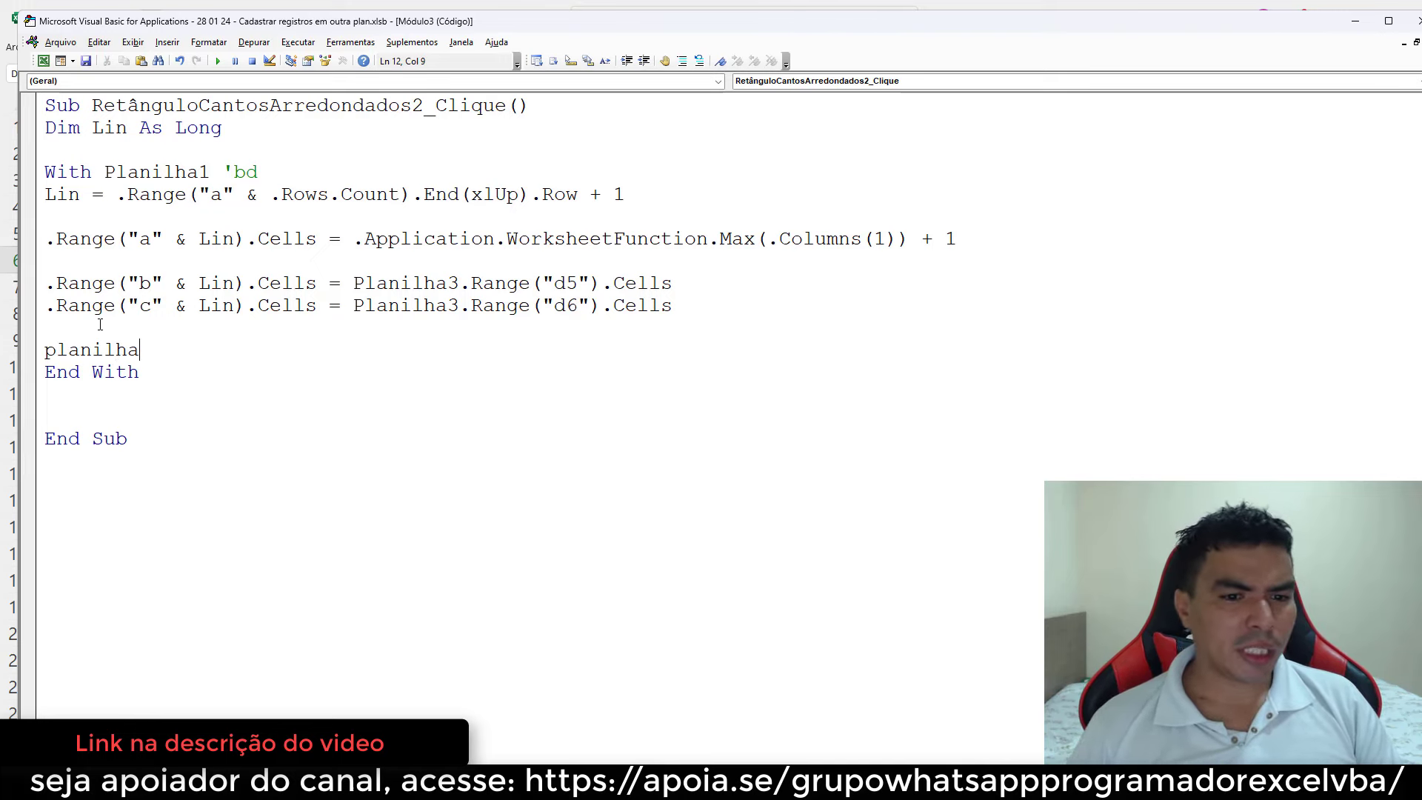
text(3.ra)
key(Tab)
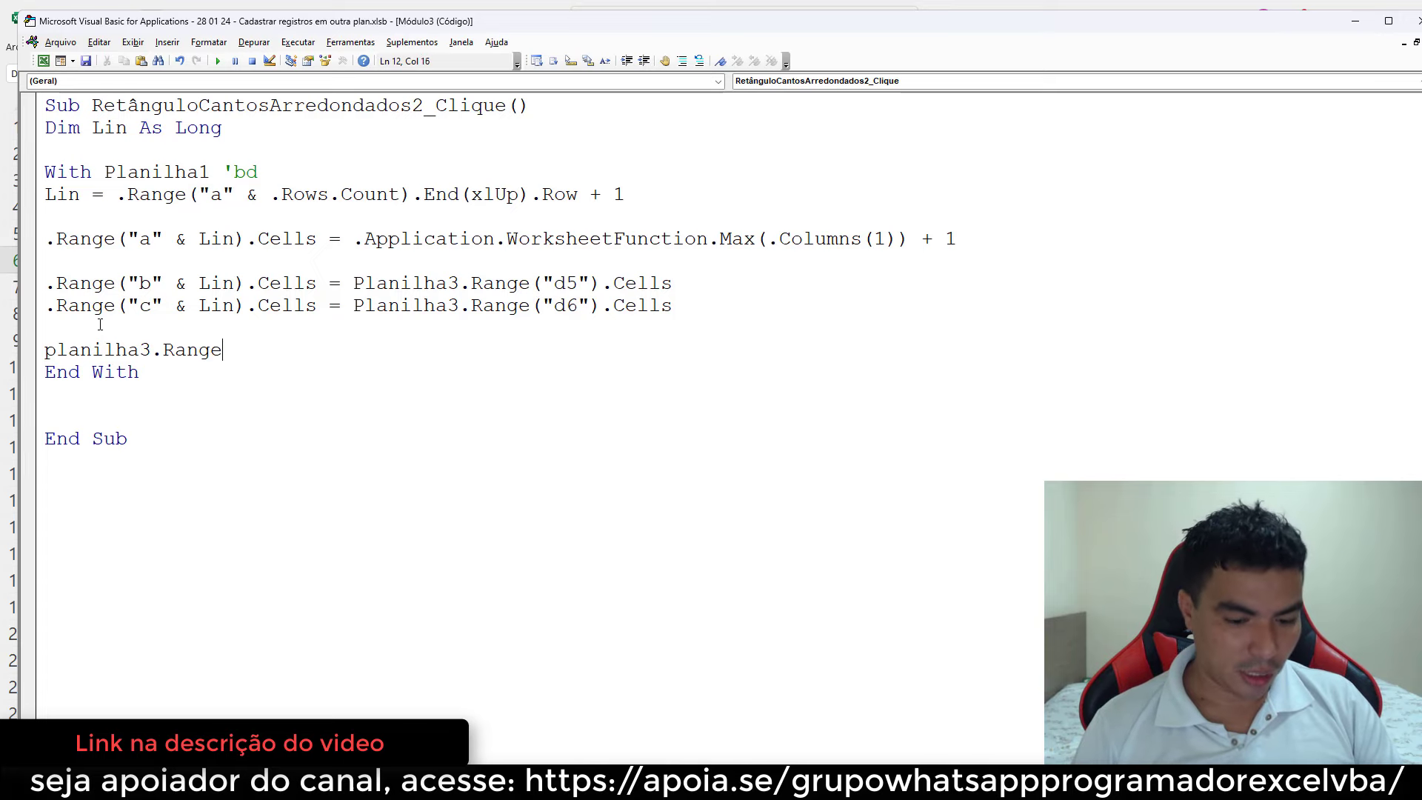
text(("d4:)
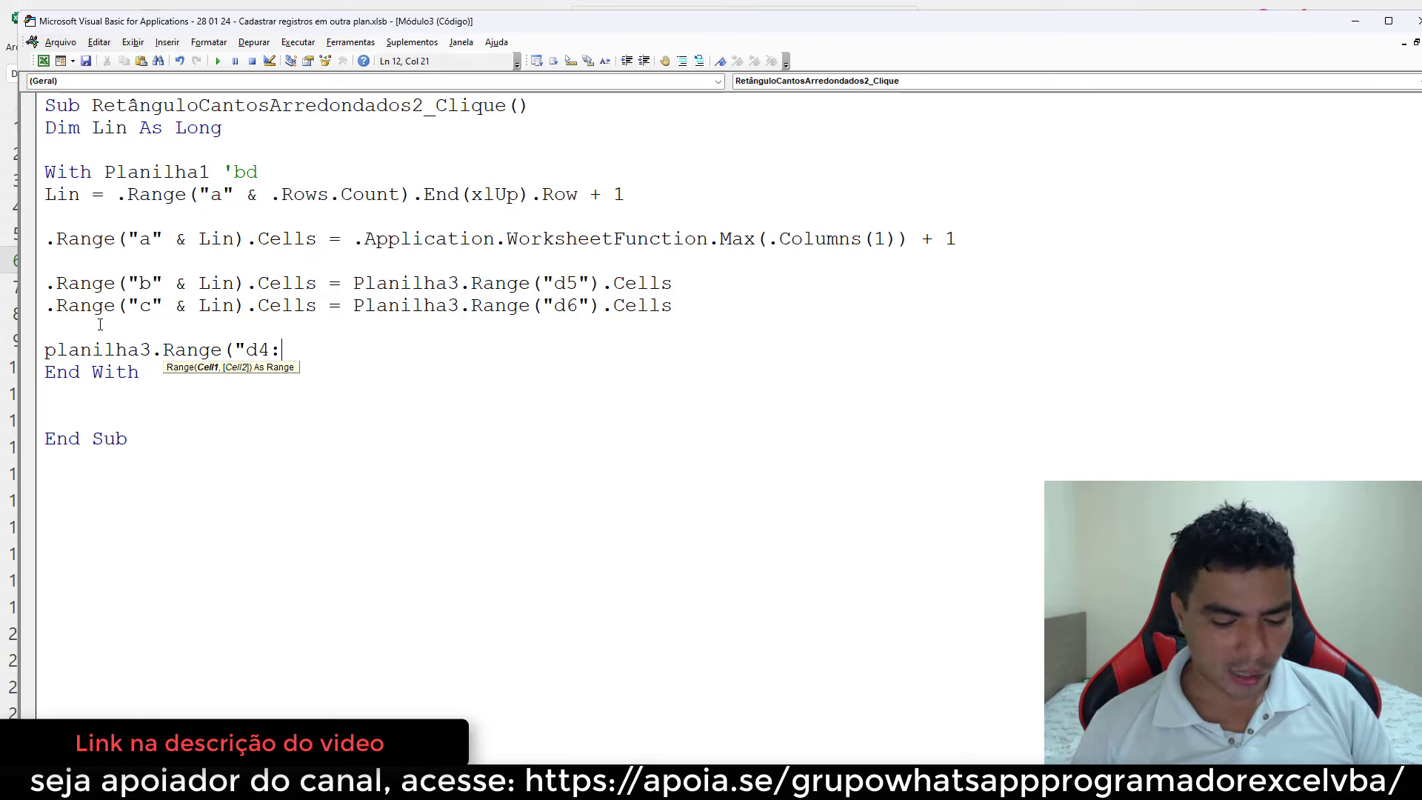
text(d6")
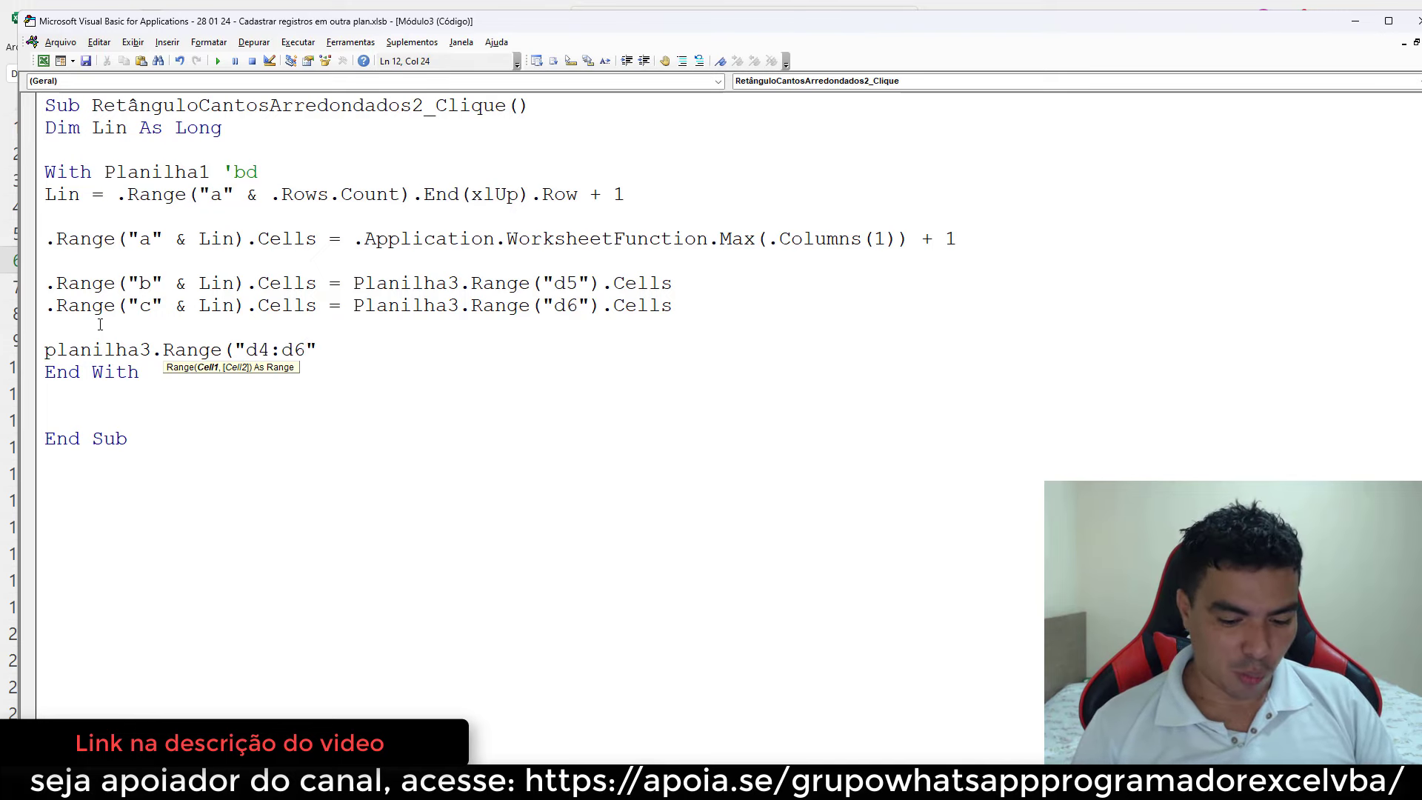
text().cl)
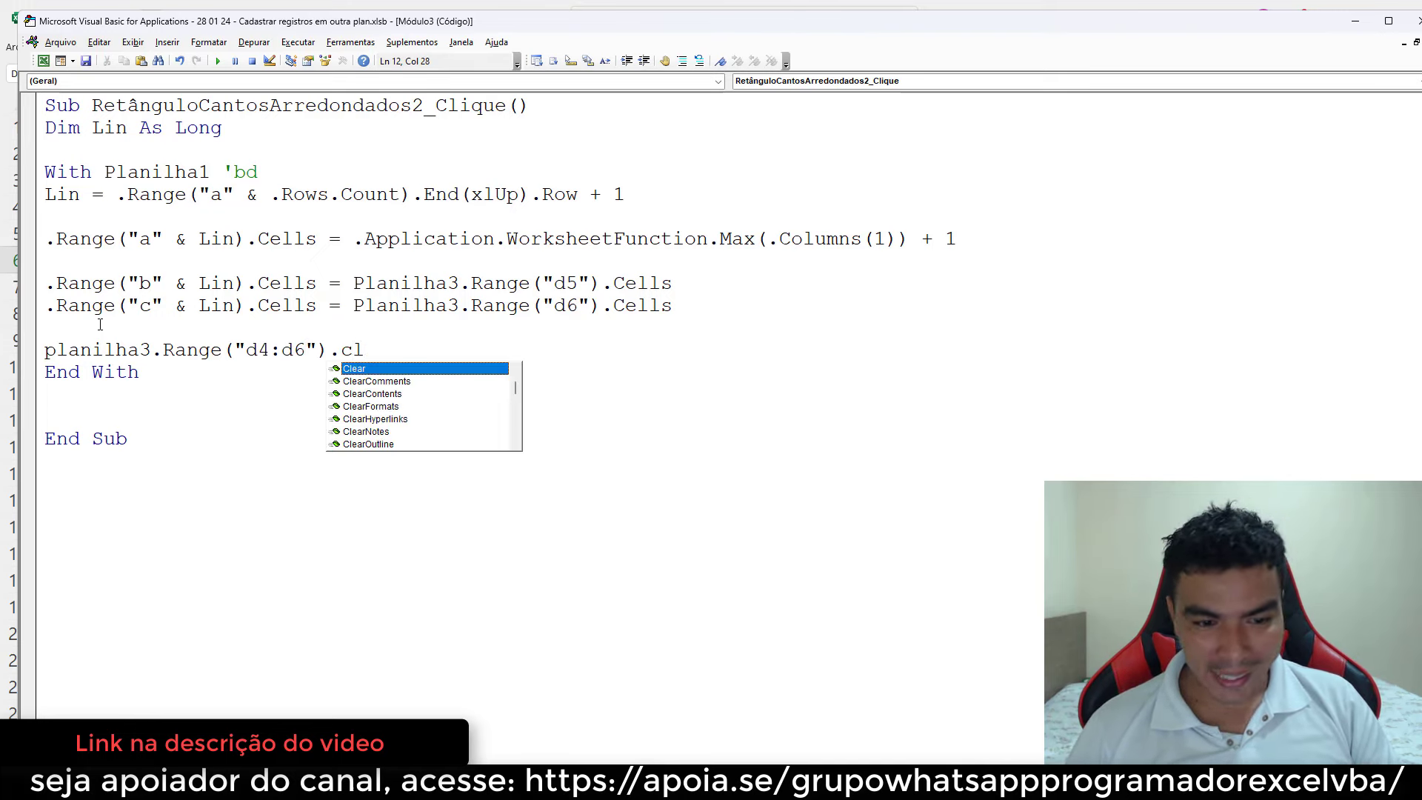
key(Down)
key(Down)
key(Tab)
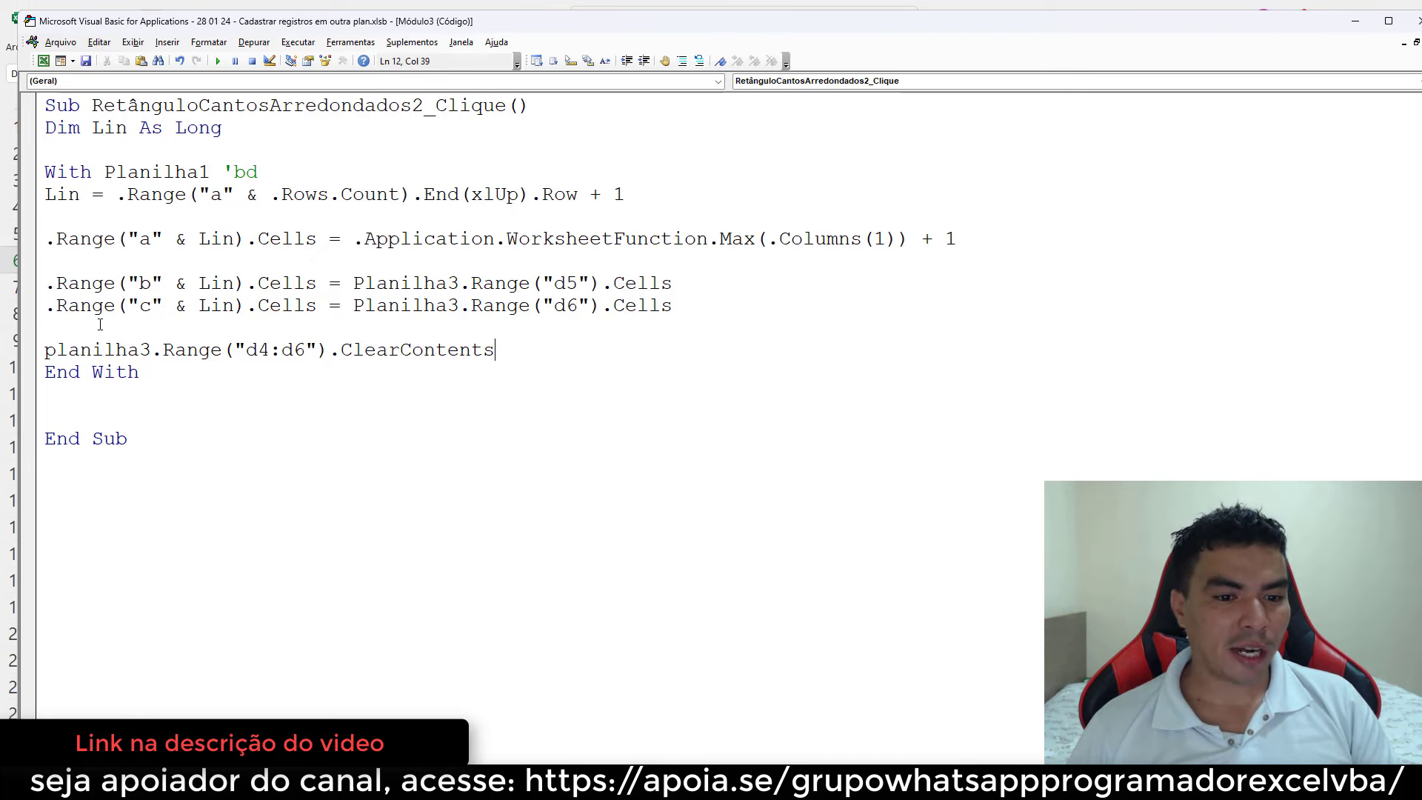
key(Return)
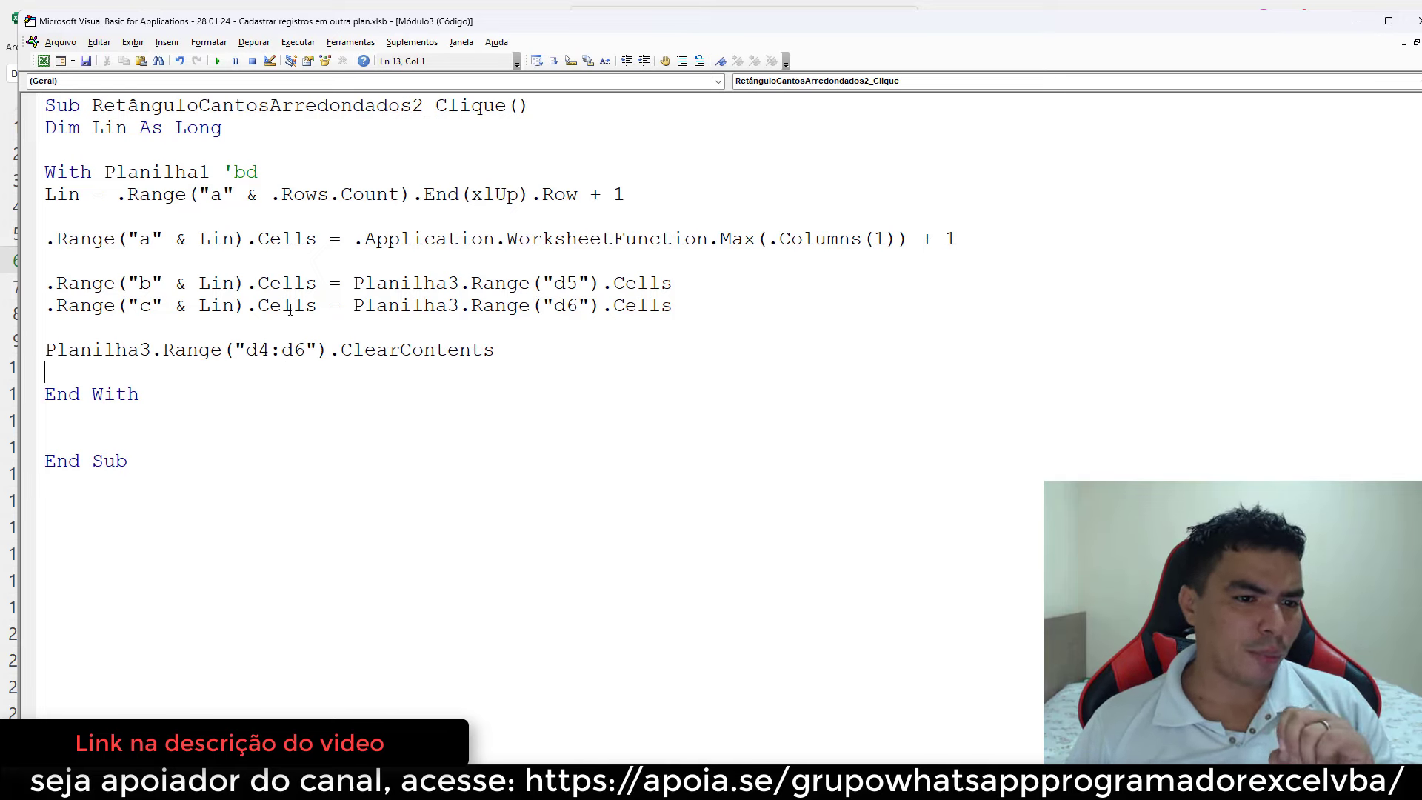
- Check cell D4 and the empty row below the last record, then reopen the VBA editor
click(43, 61)
click(323, 206)
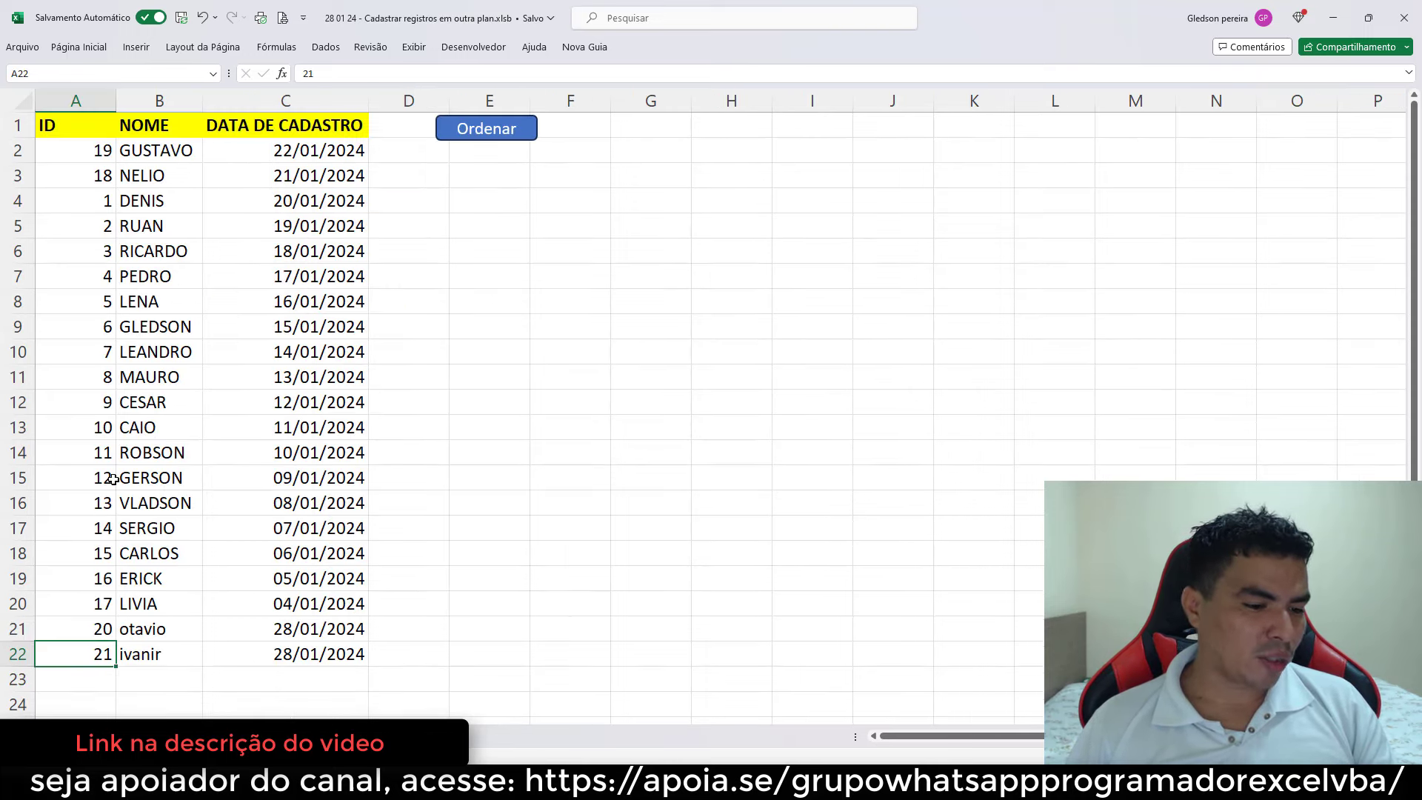
click(95, 674)
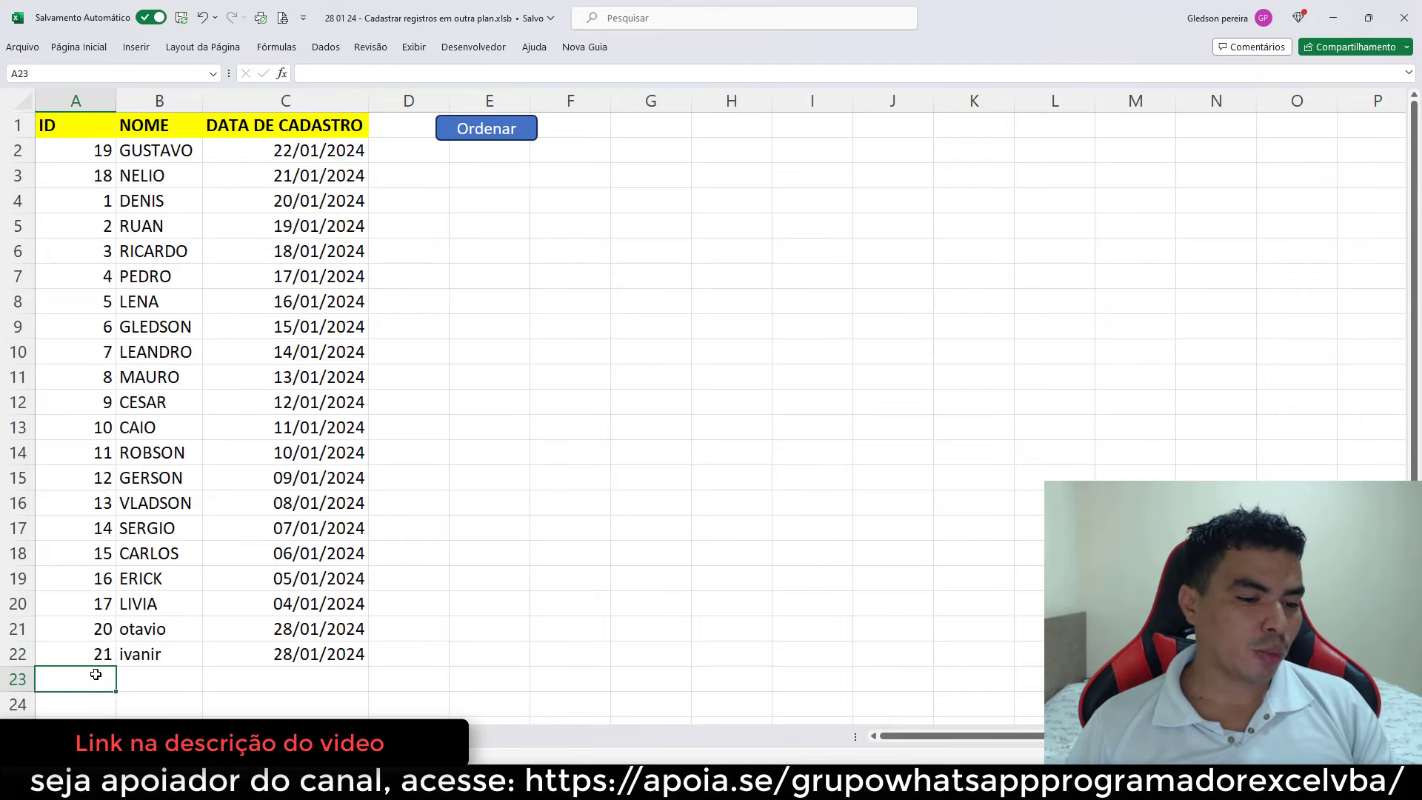
key(ctrl+Page_Up)
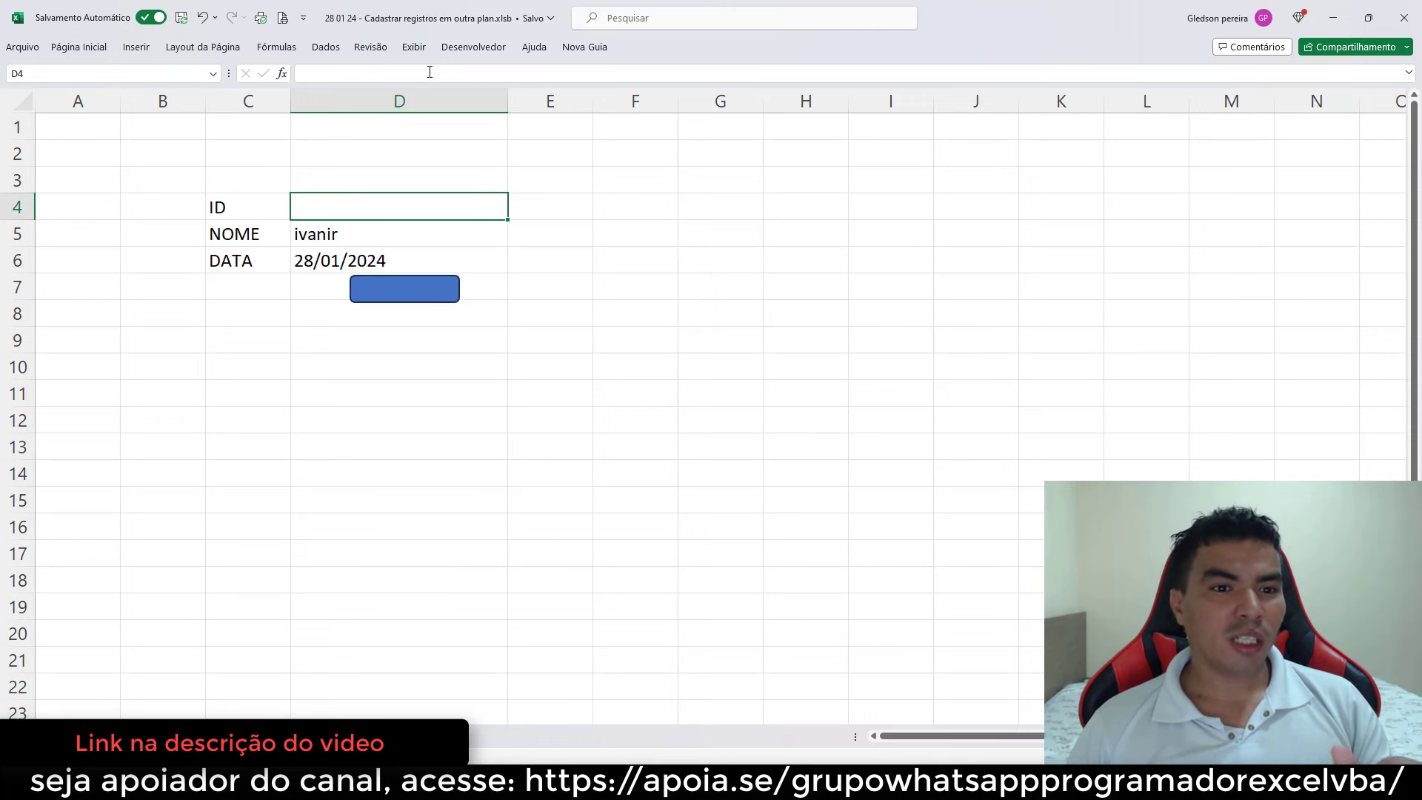
click(473, 47)
click(34, 96)
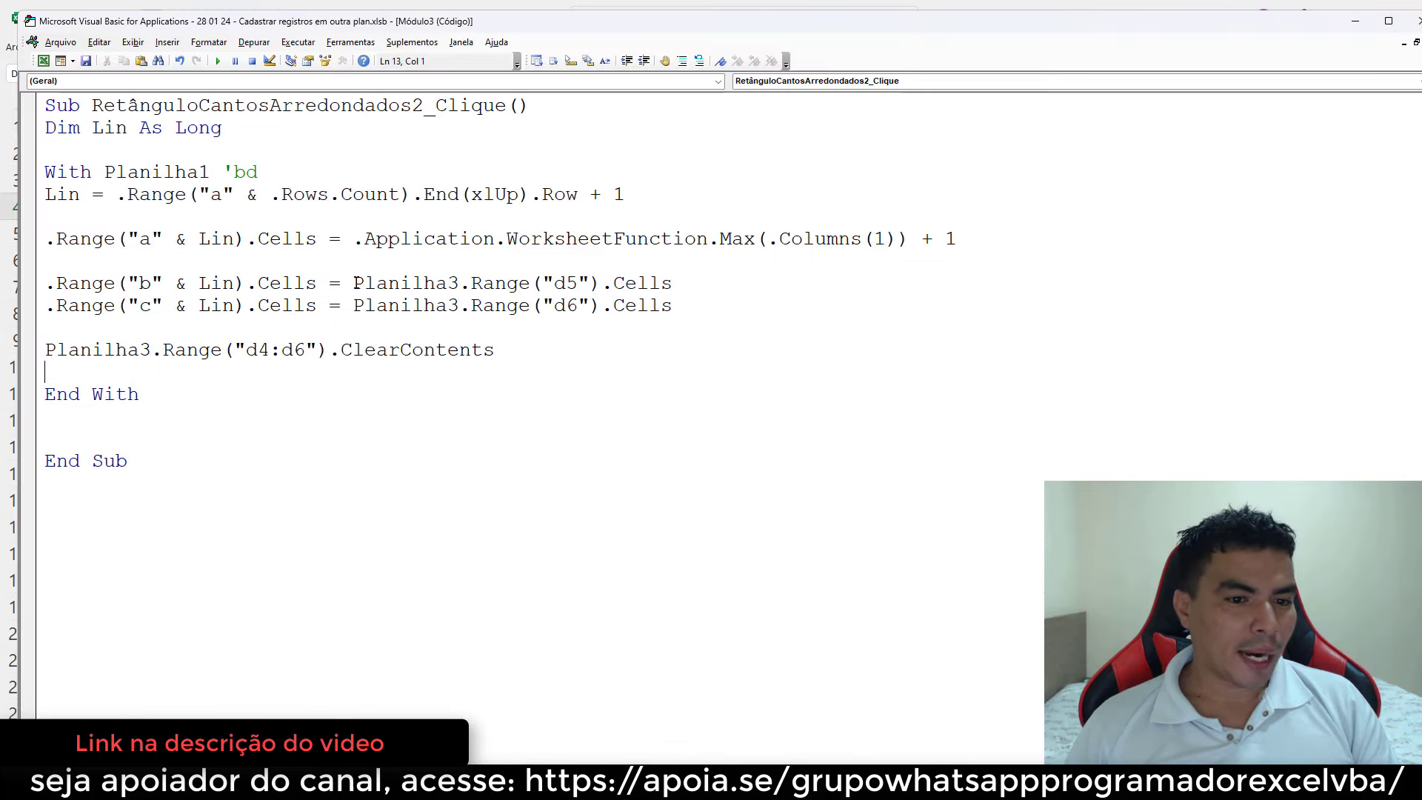
- Create line 13 from a copy of the form cell reference, changed to Range("d4")
drag(353, 283, 673, 283)
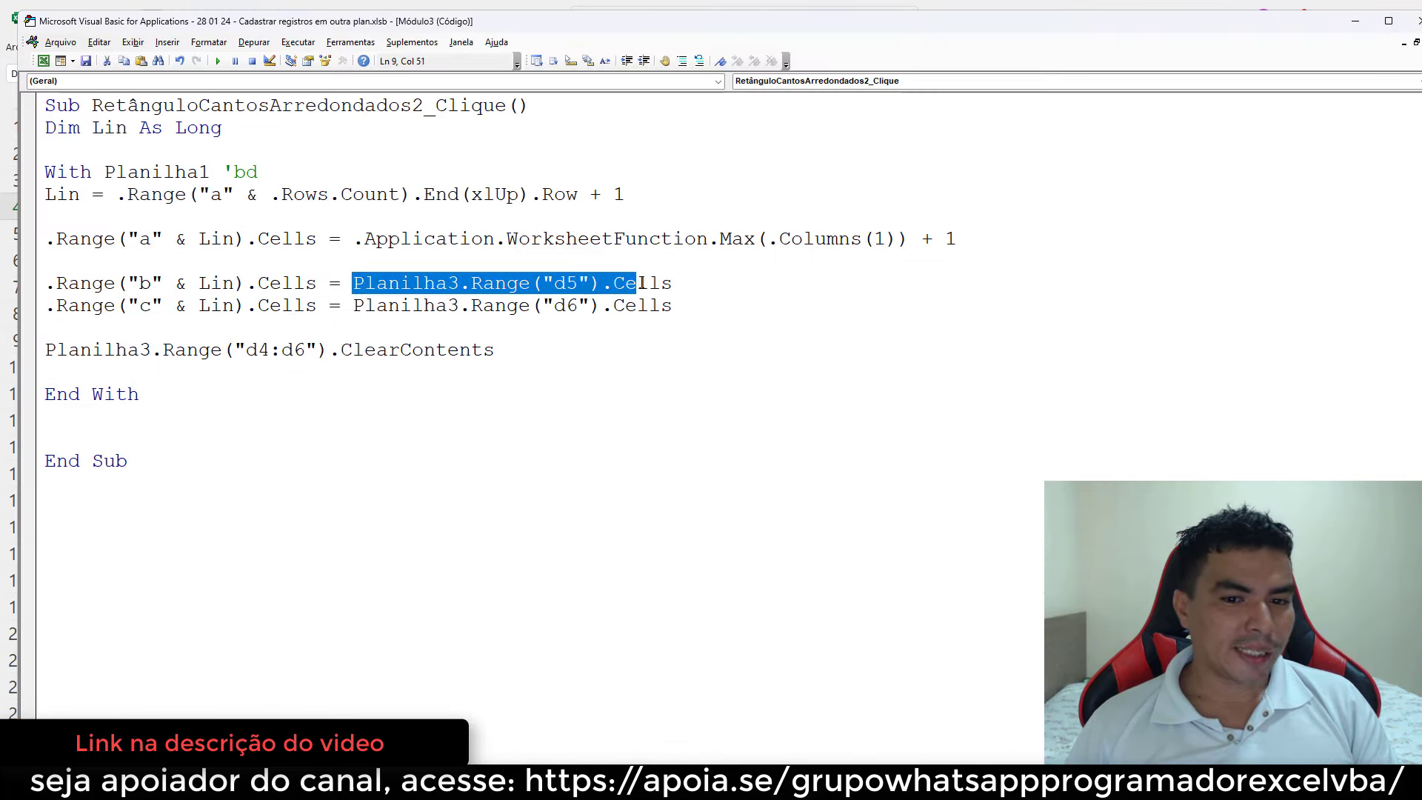
key(ctrl+c)
click(50, 366)
key(ctrl+v)
key(shift+Right)
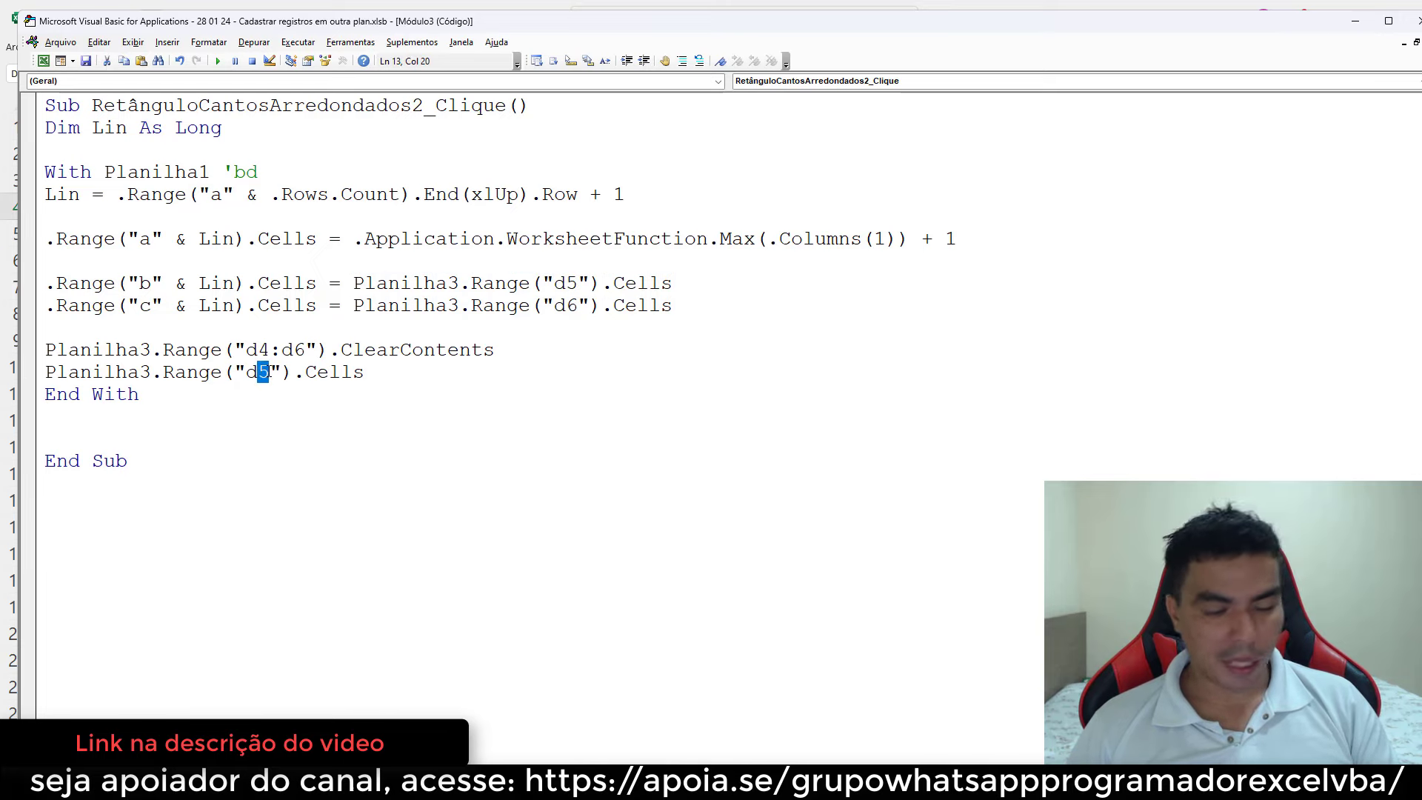
text(4)
click(374, 372)
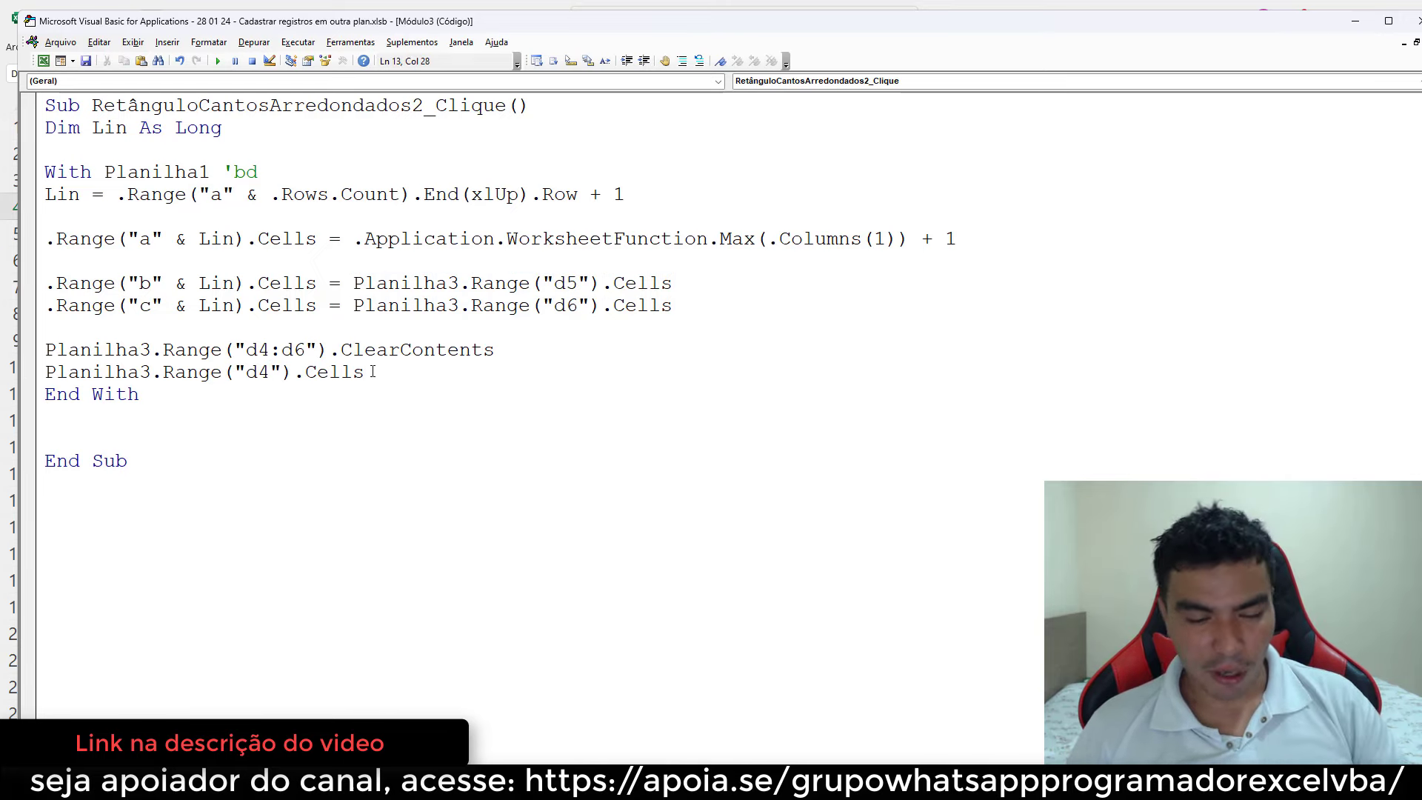
- Set the new line equal to Max(.Columns(1)) + 1 so D4 receives the next ID
drag(956, 238, 861, 238)
drag(752, 237, 349, 246)
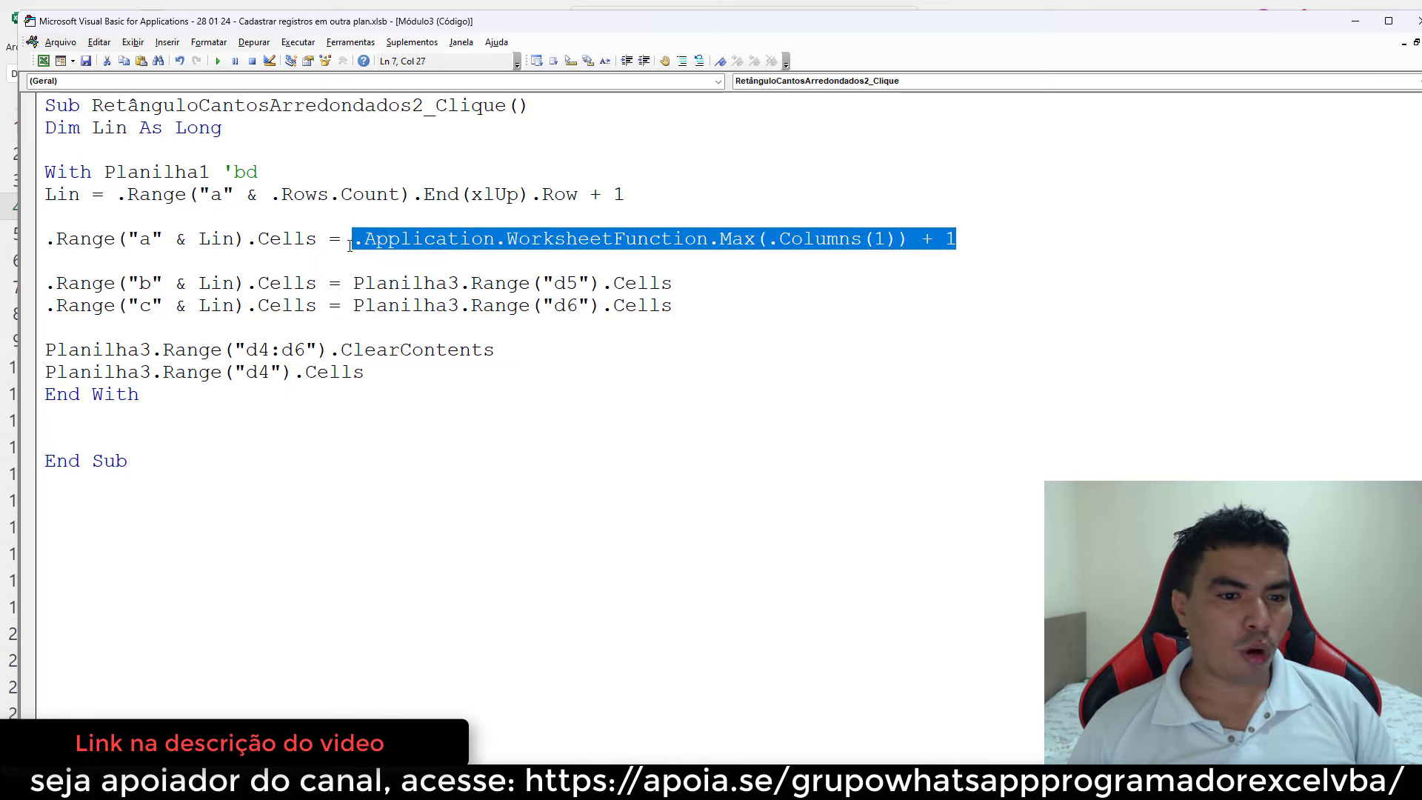
click(369, 378)
text(=)
key(ctrl+v)
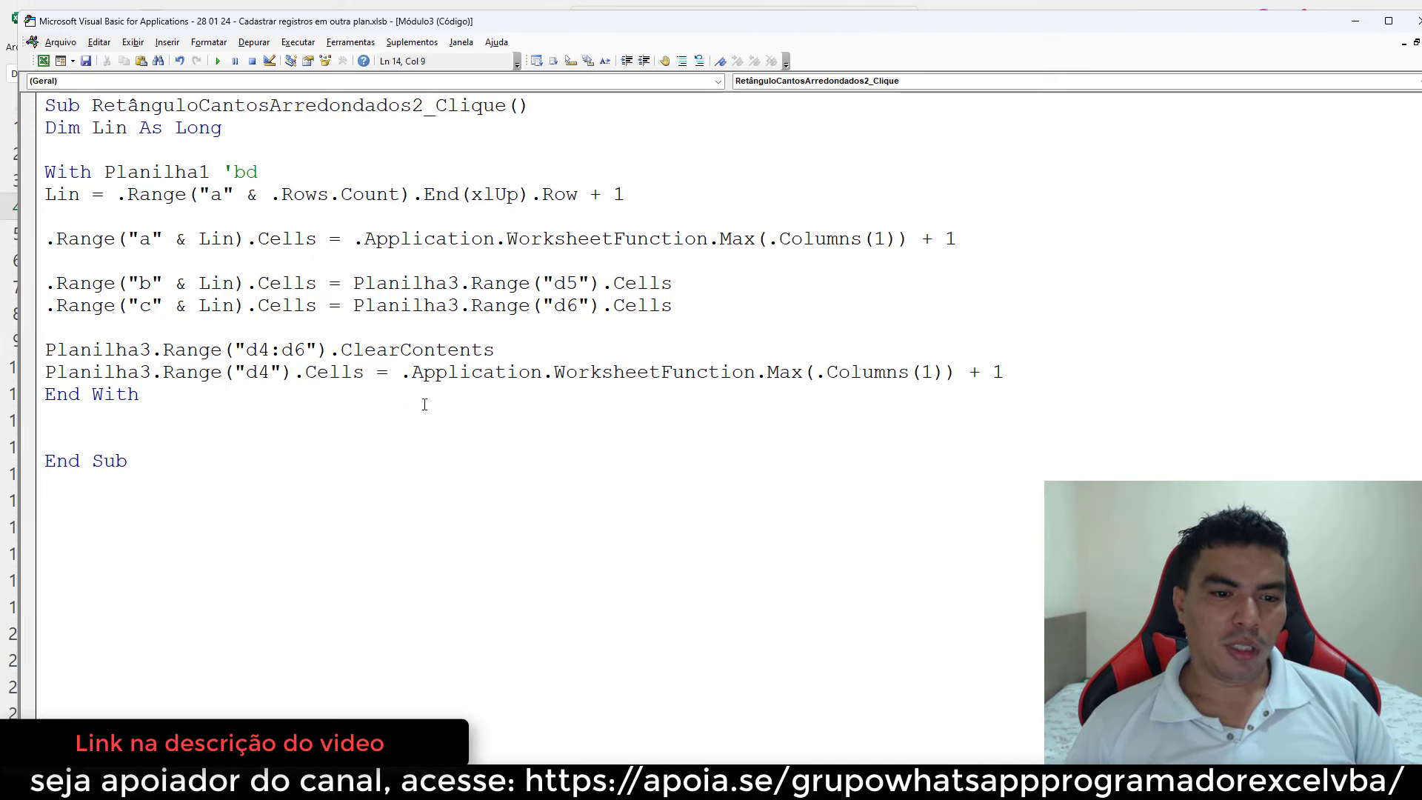
drag(1024, 370, 400, 370)
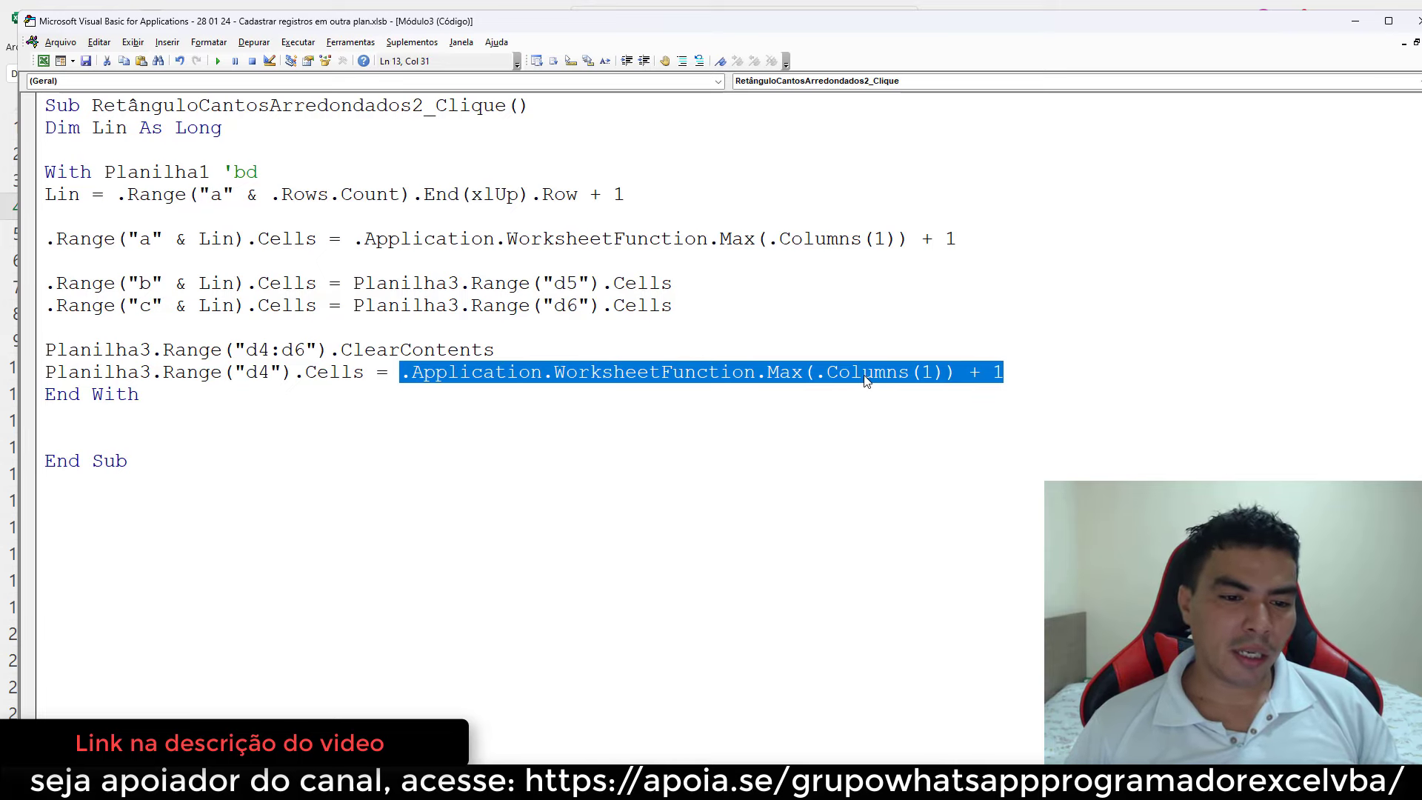
double_click(252, 373)
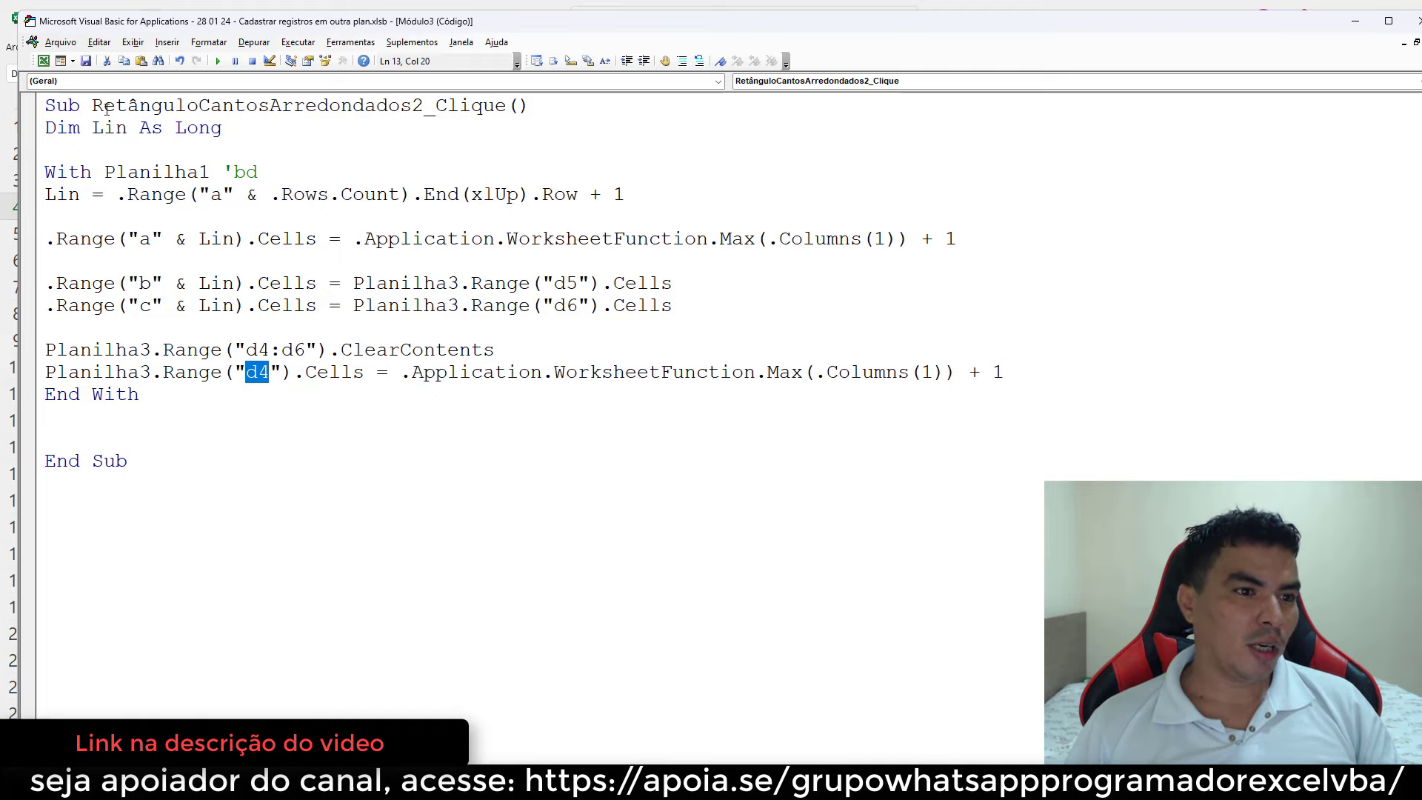
- Enter a new name in the form's NOME cell and reopen the VBA editor
click(43, 61)
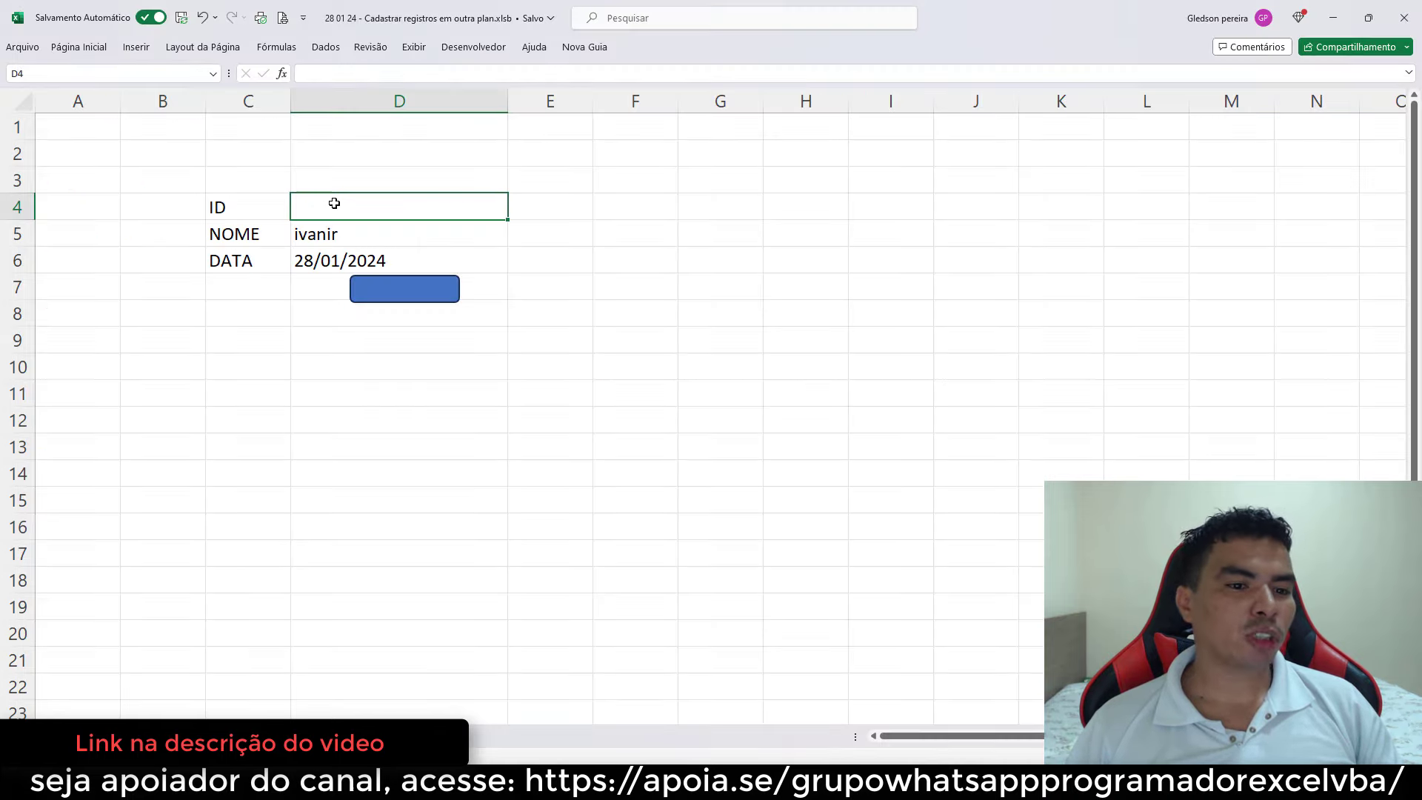
click(331, 234)
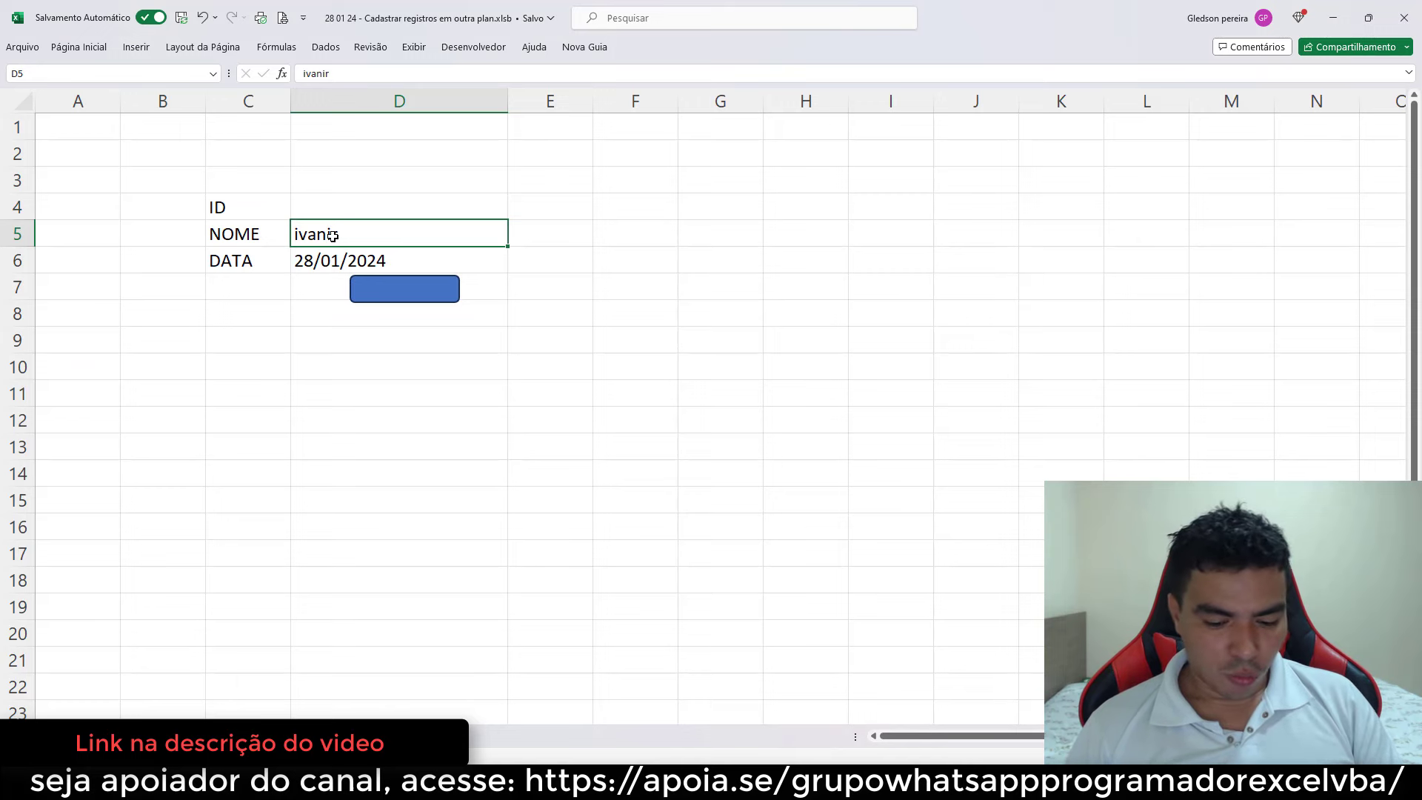
text(jose mo)
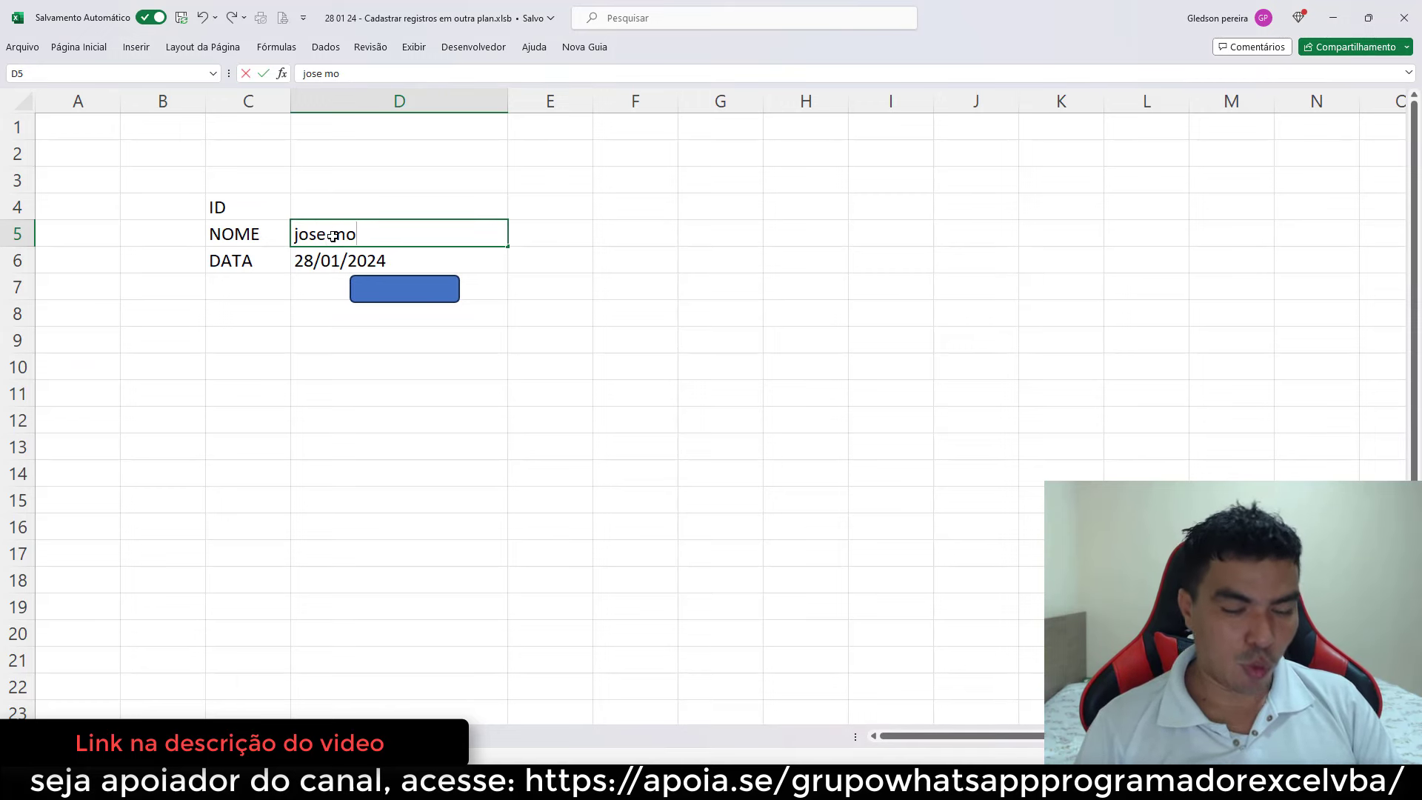
text(ura)
click(304, 214)
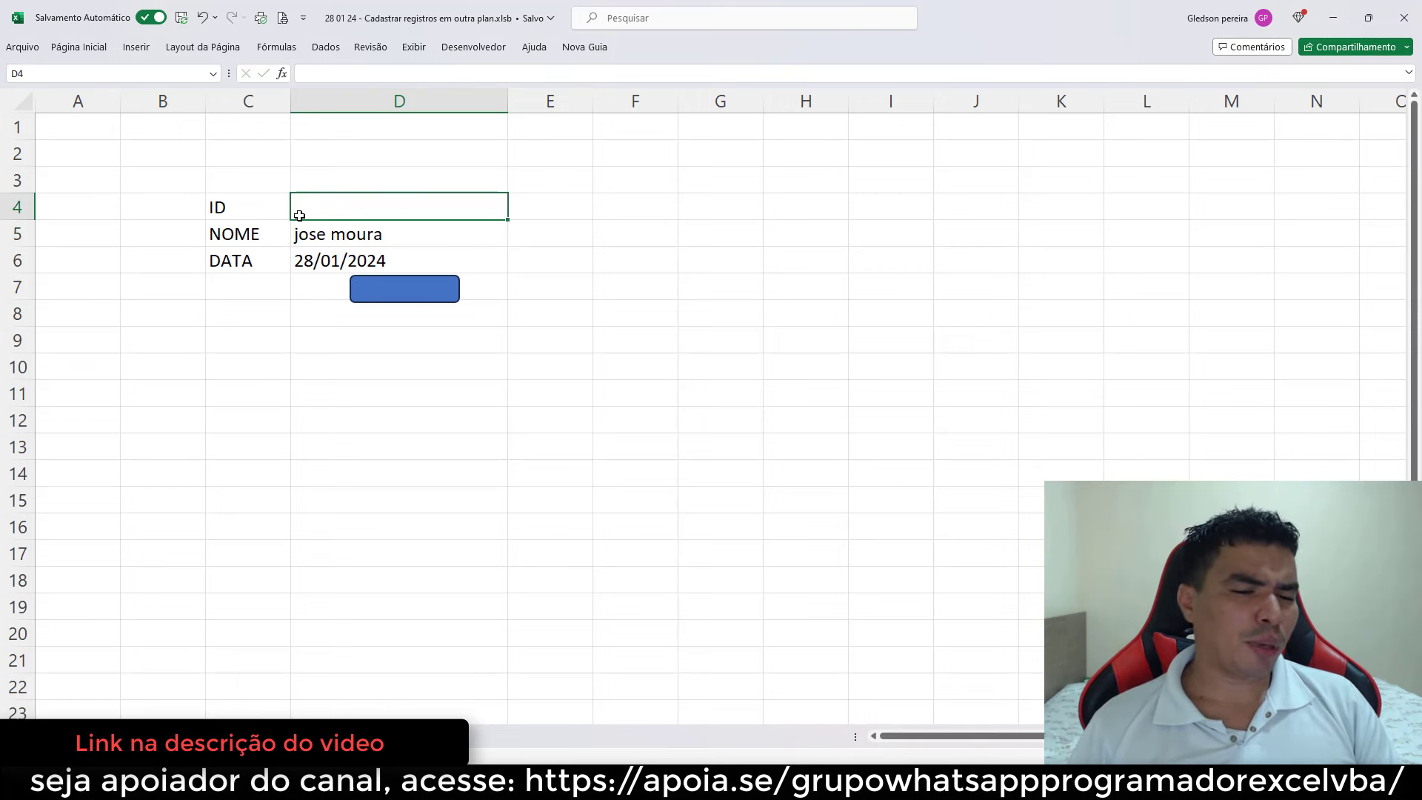
click(473, 46)
click(30, 83)
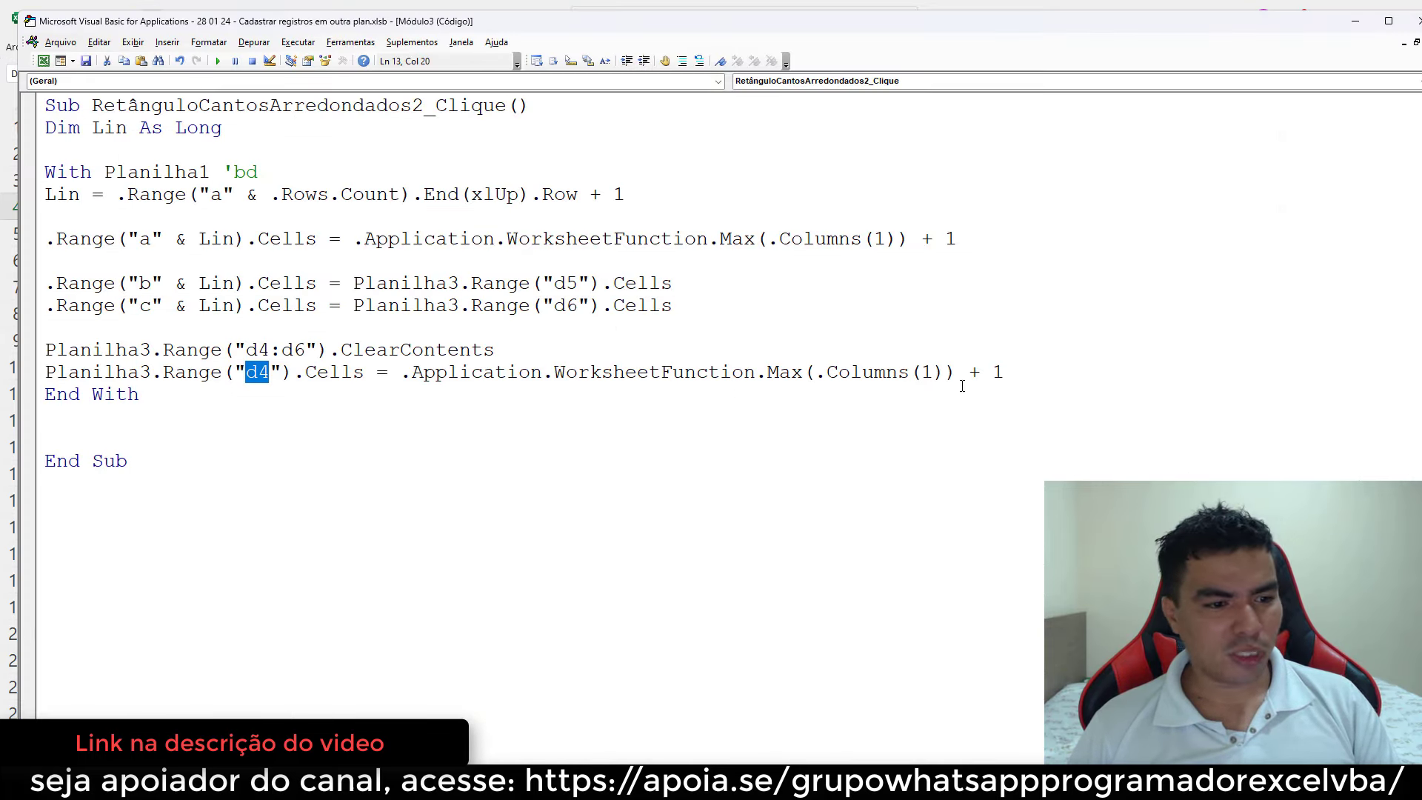
- Add a vbInformation MsgBox with the username and 'registro salvo com sucesso', titled 'Programador Excel VBA'
click(1017, 378)
key(Return)
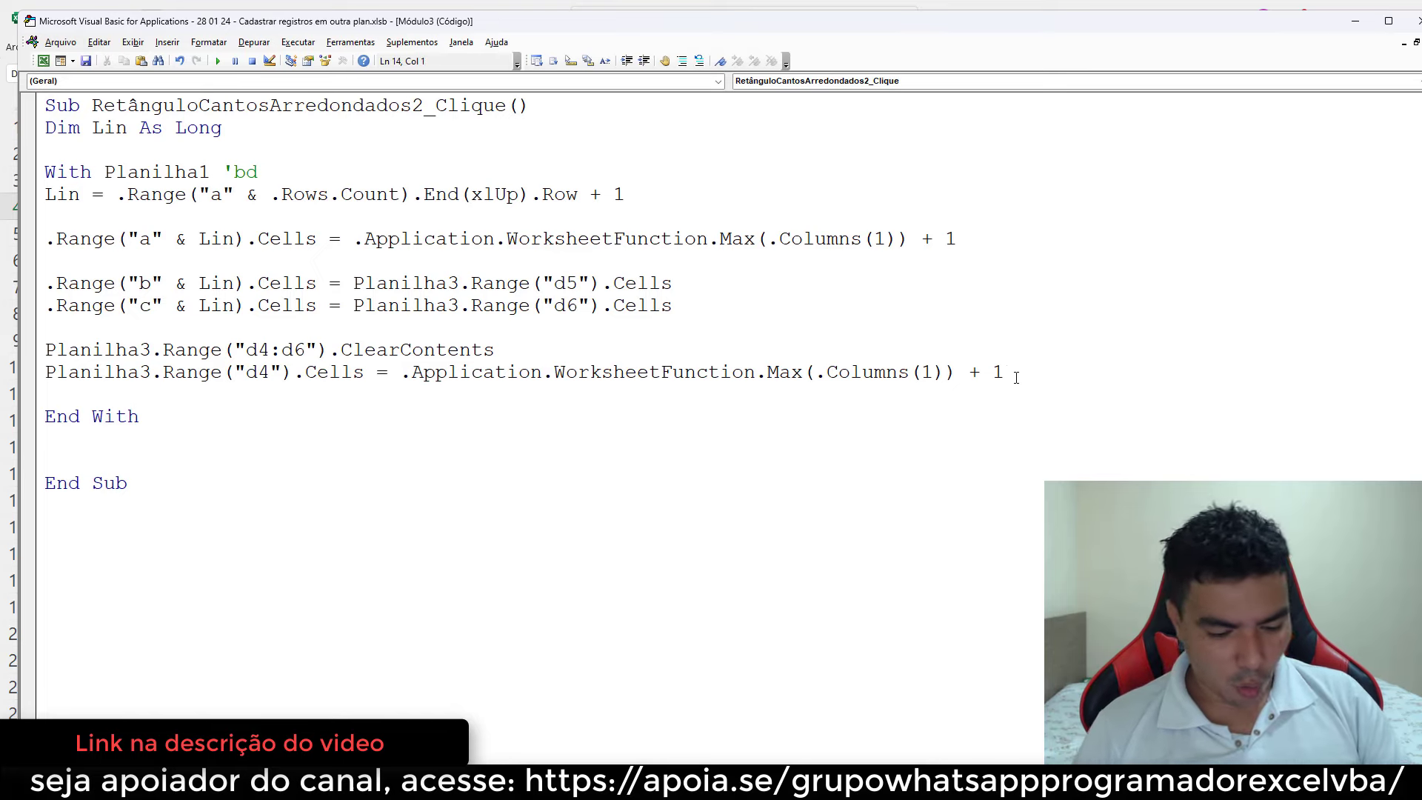
text(msgbox envior)
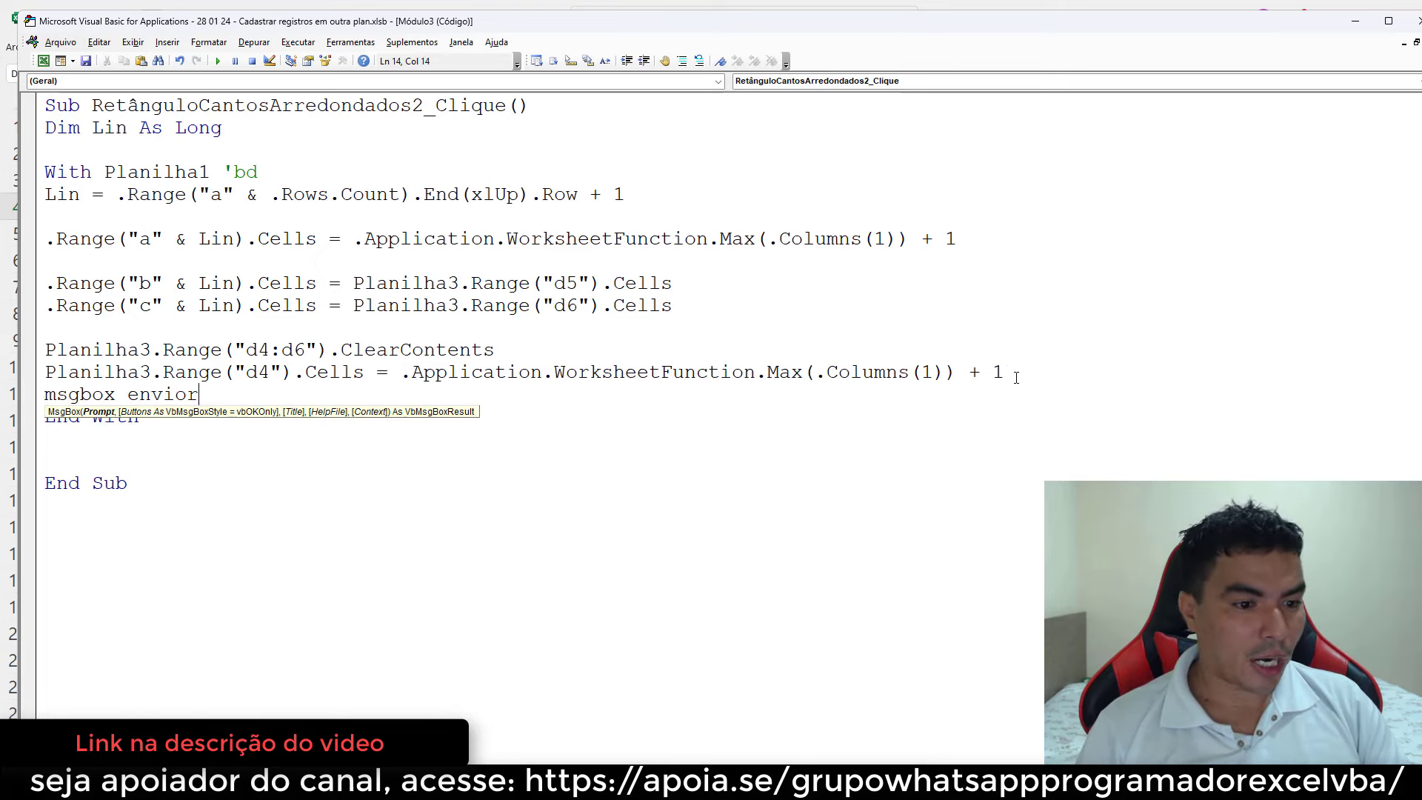
text(n)
key(Left)
key(Left)
key(BackSpace)
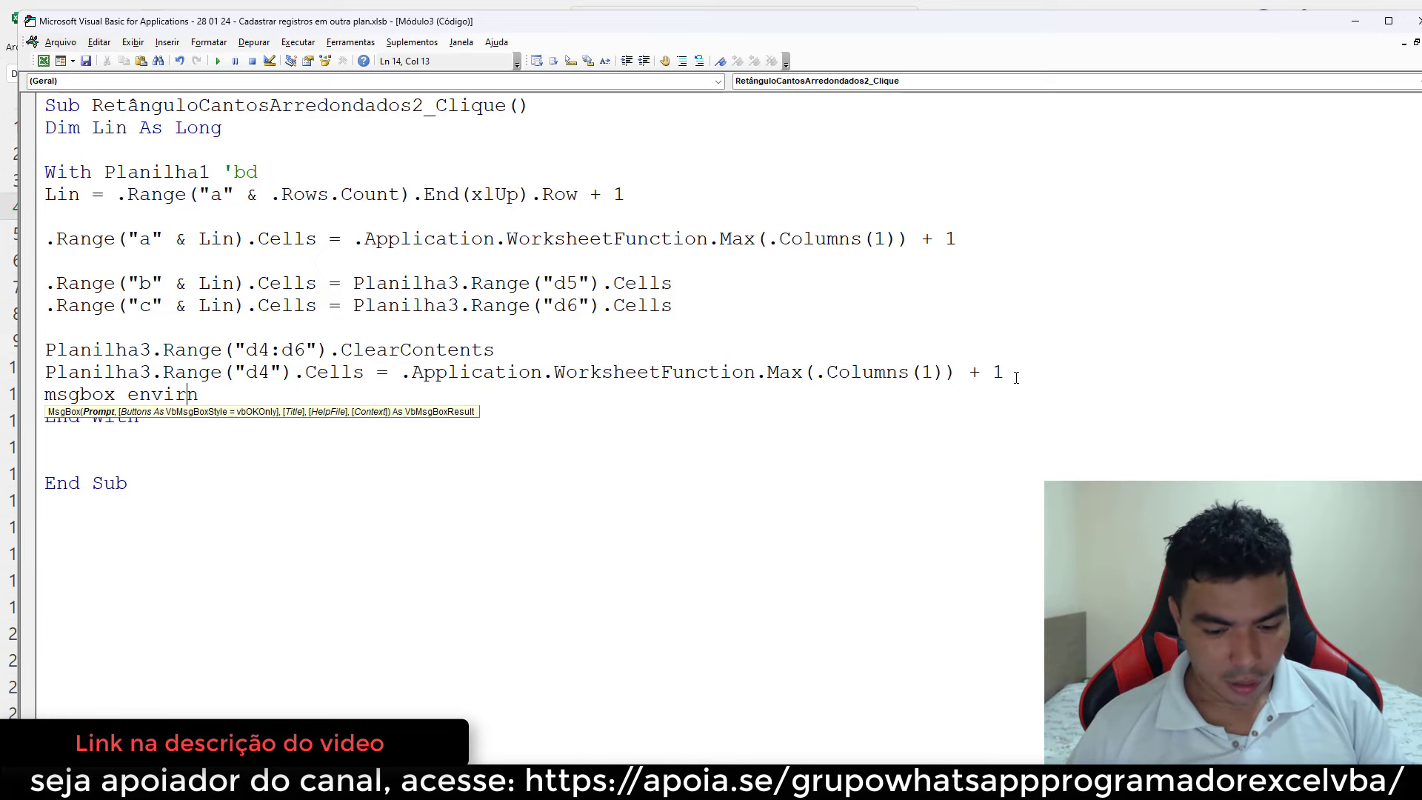
text(o)
key(End)
text(()
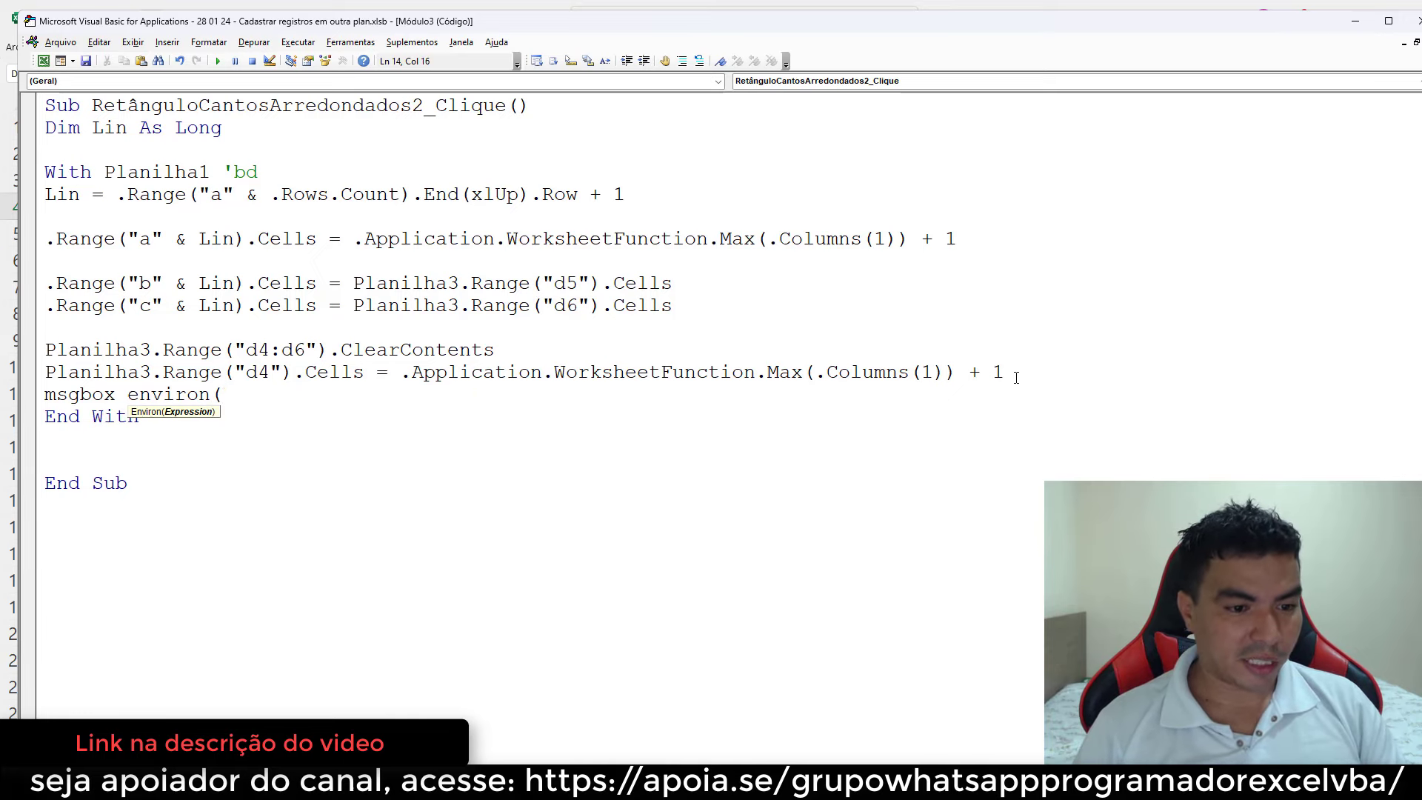
text("usernam)
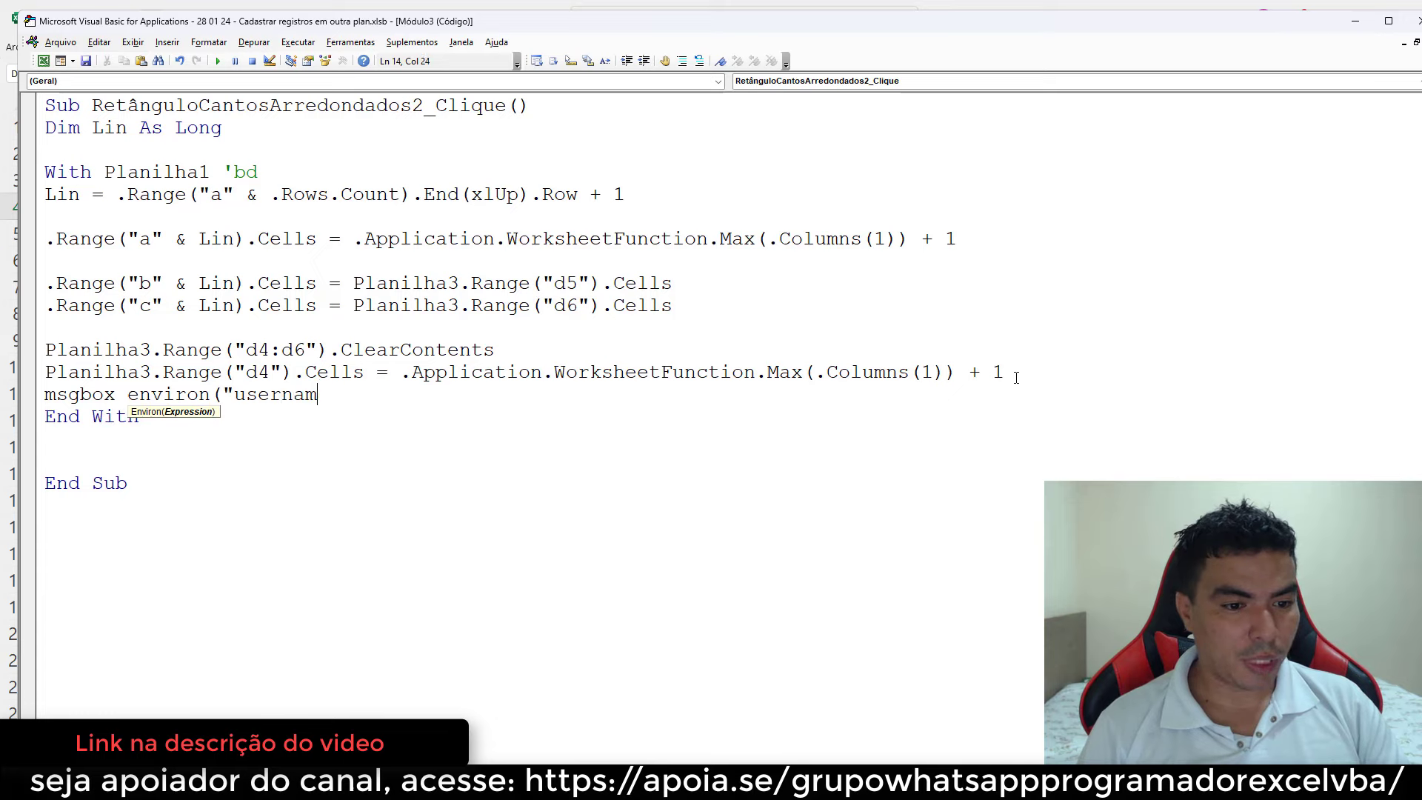
text(e") &)
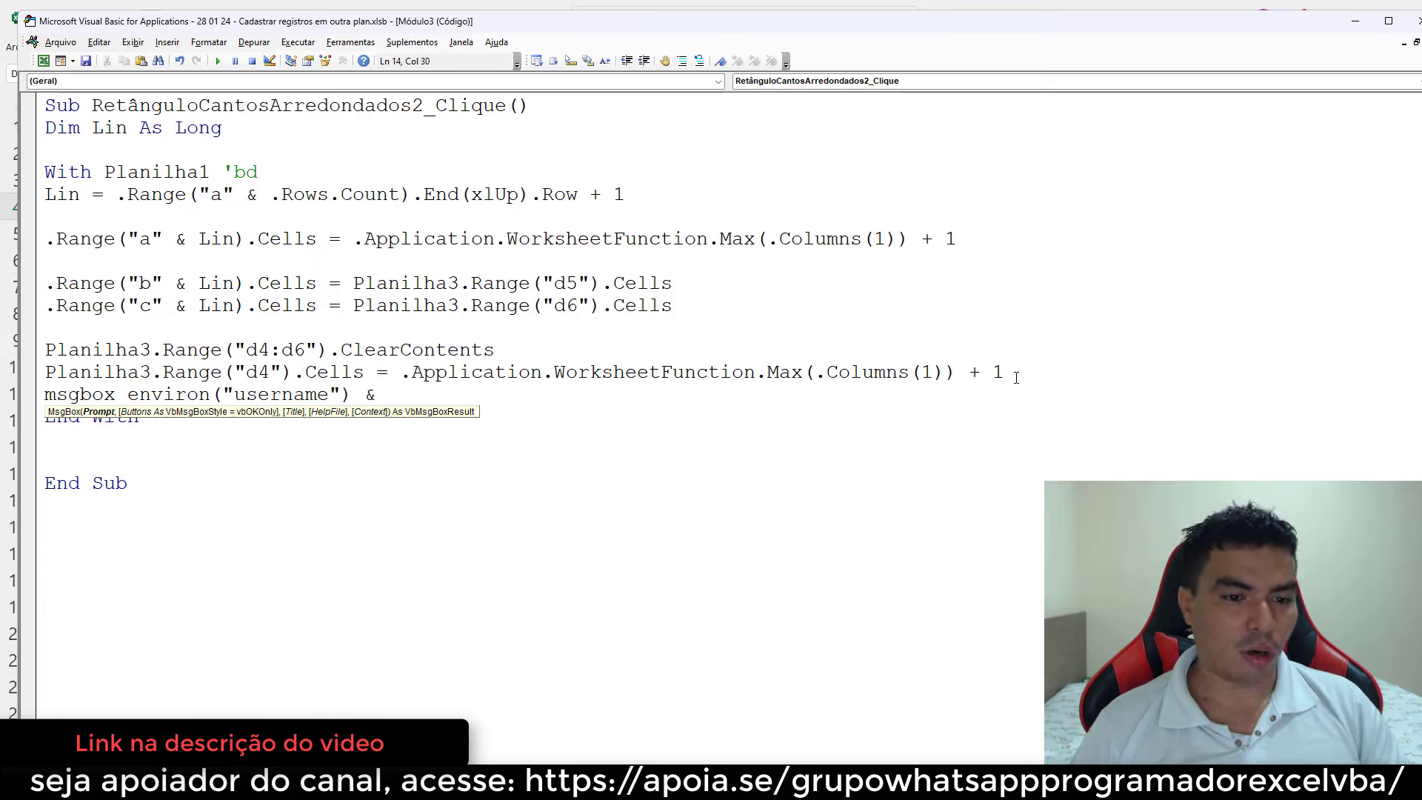
text(registr)
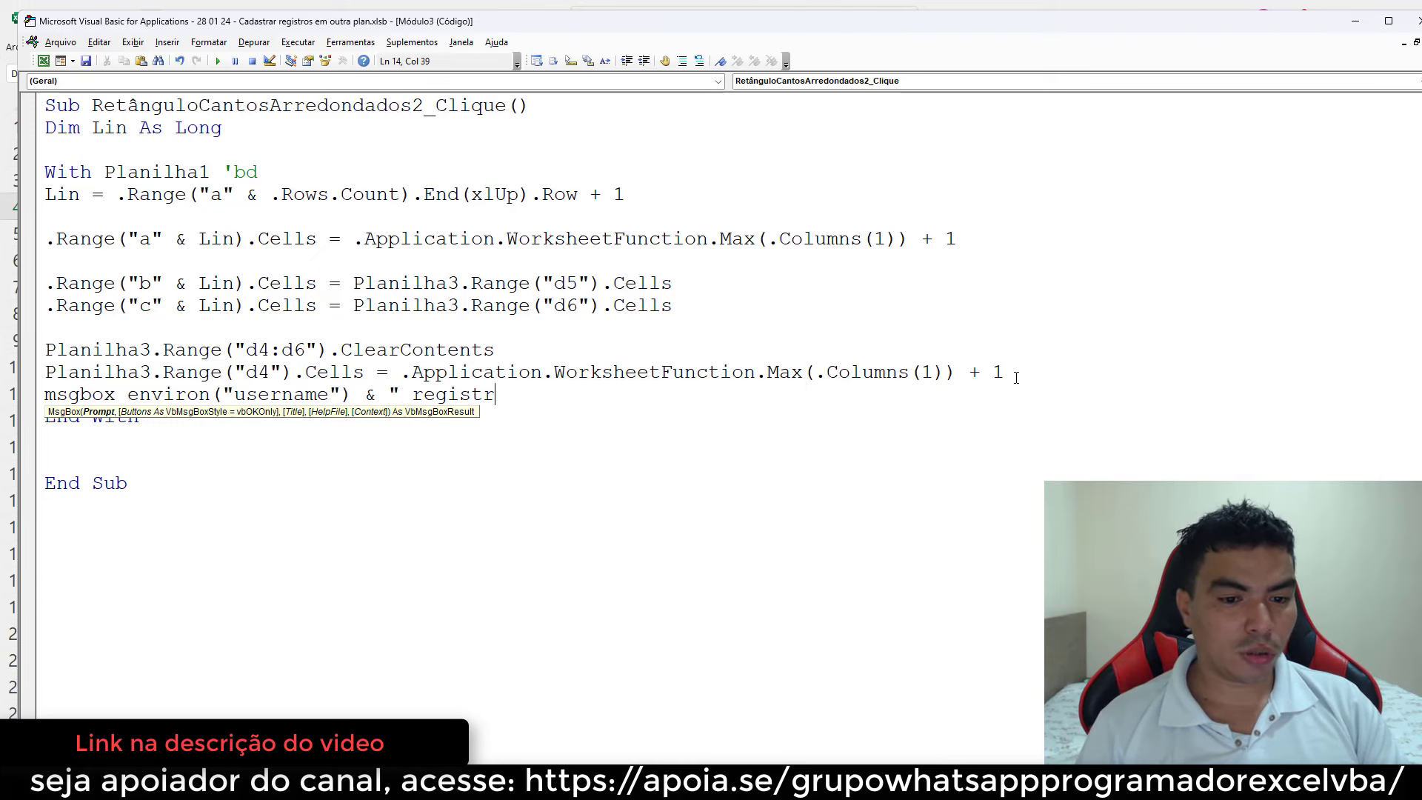
text(o salvo com suc)
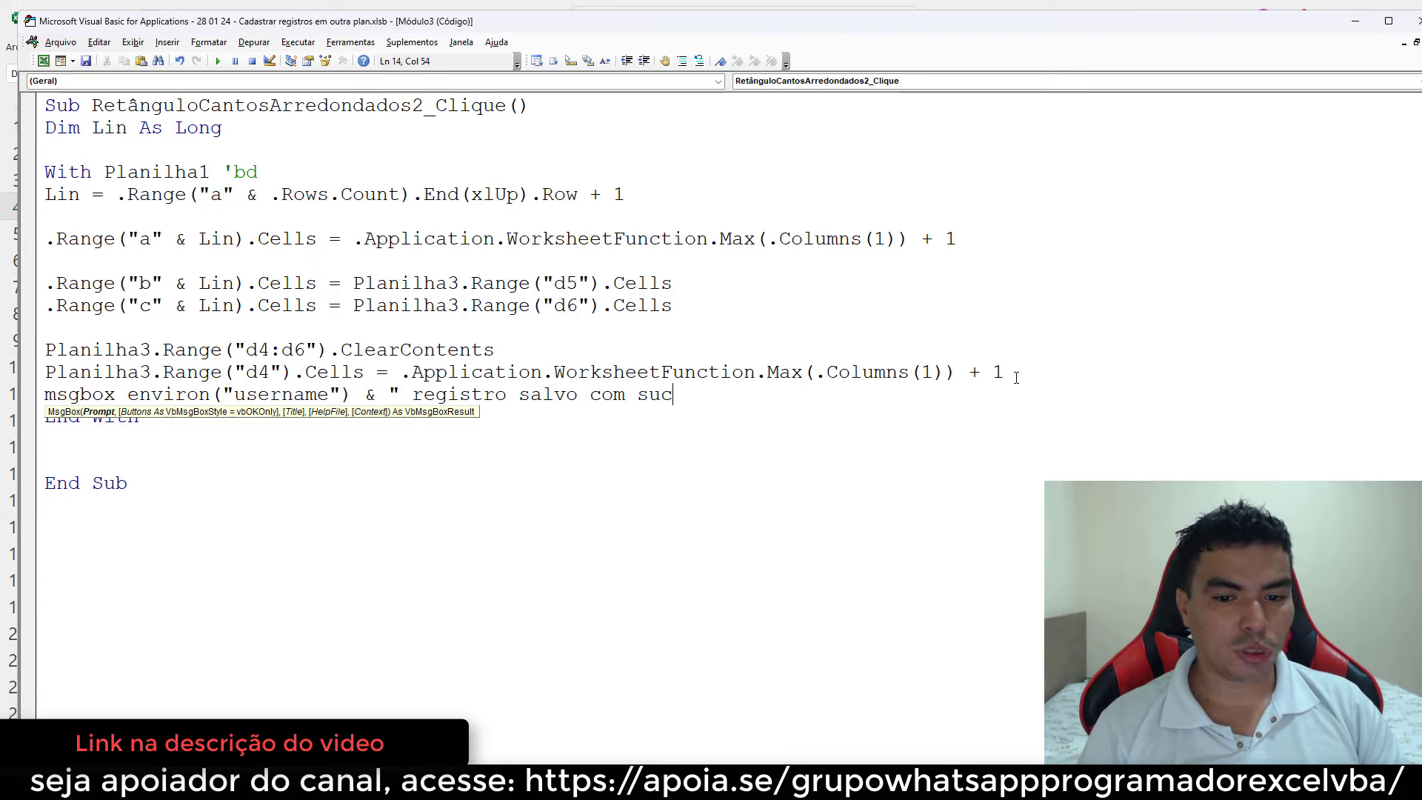
text(esso",)
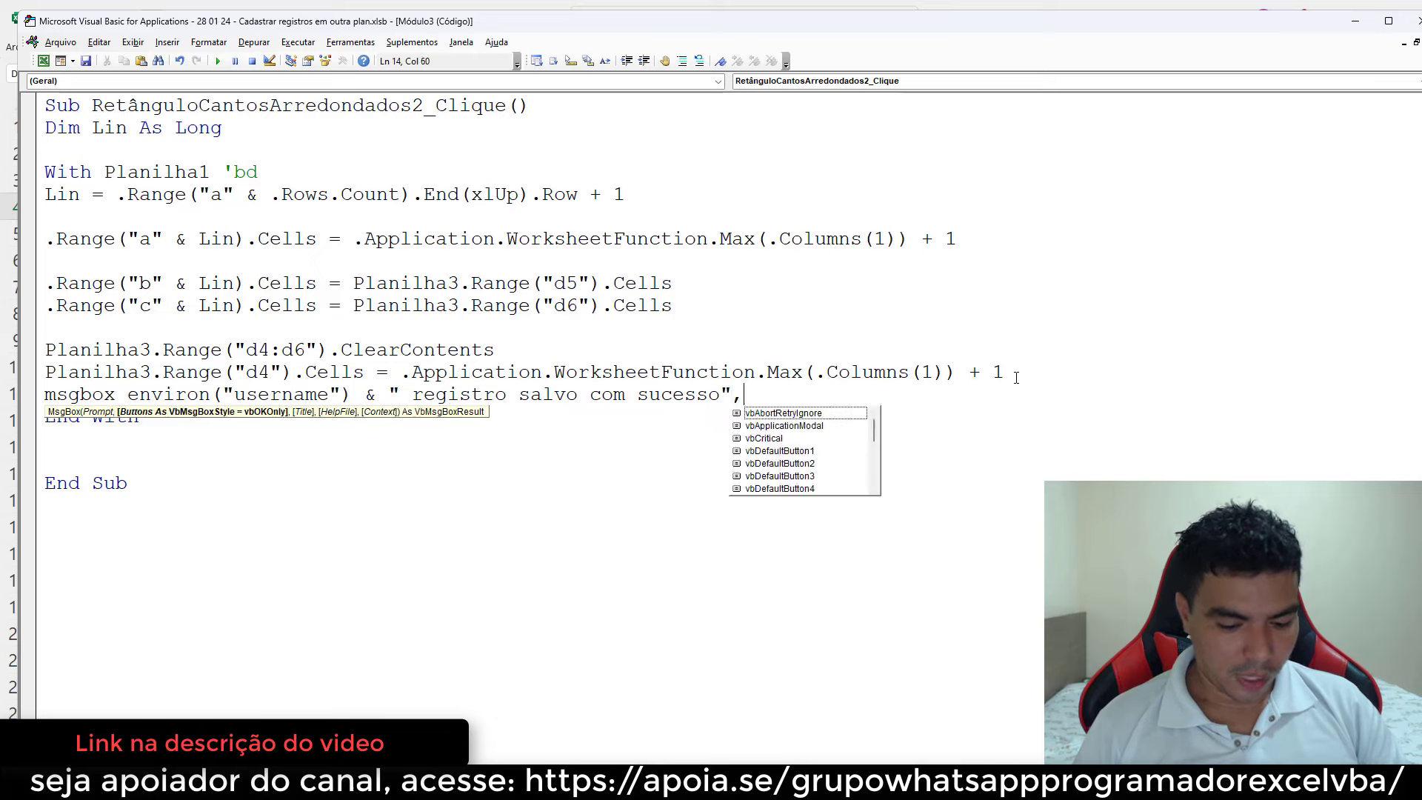
text(vbin)
key(Tab)
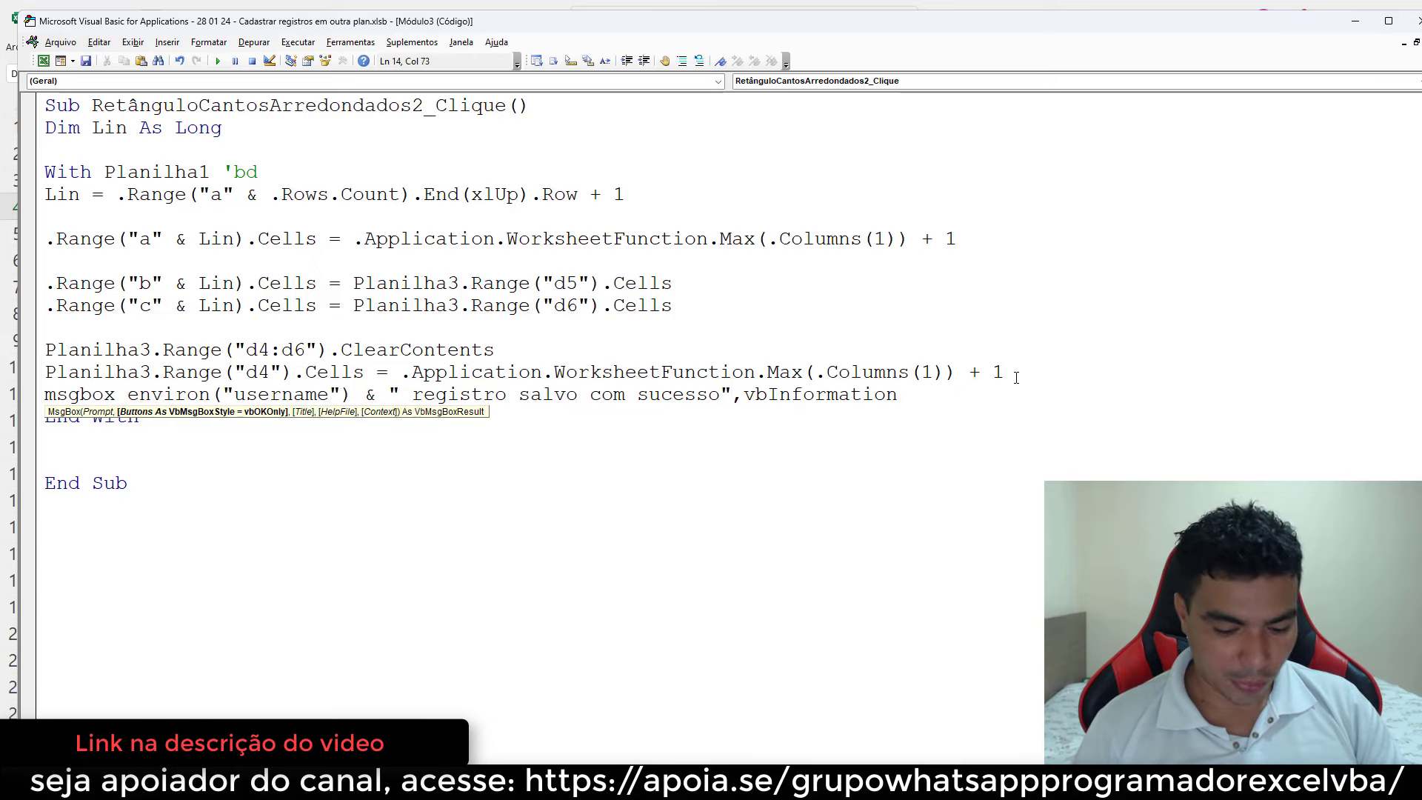
text(,"Progra)
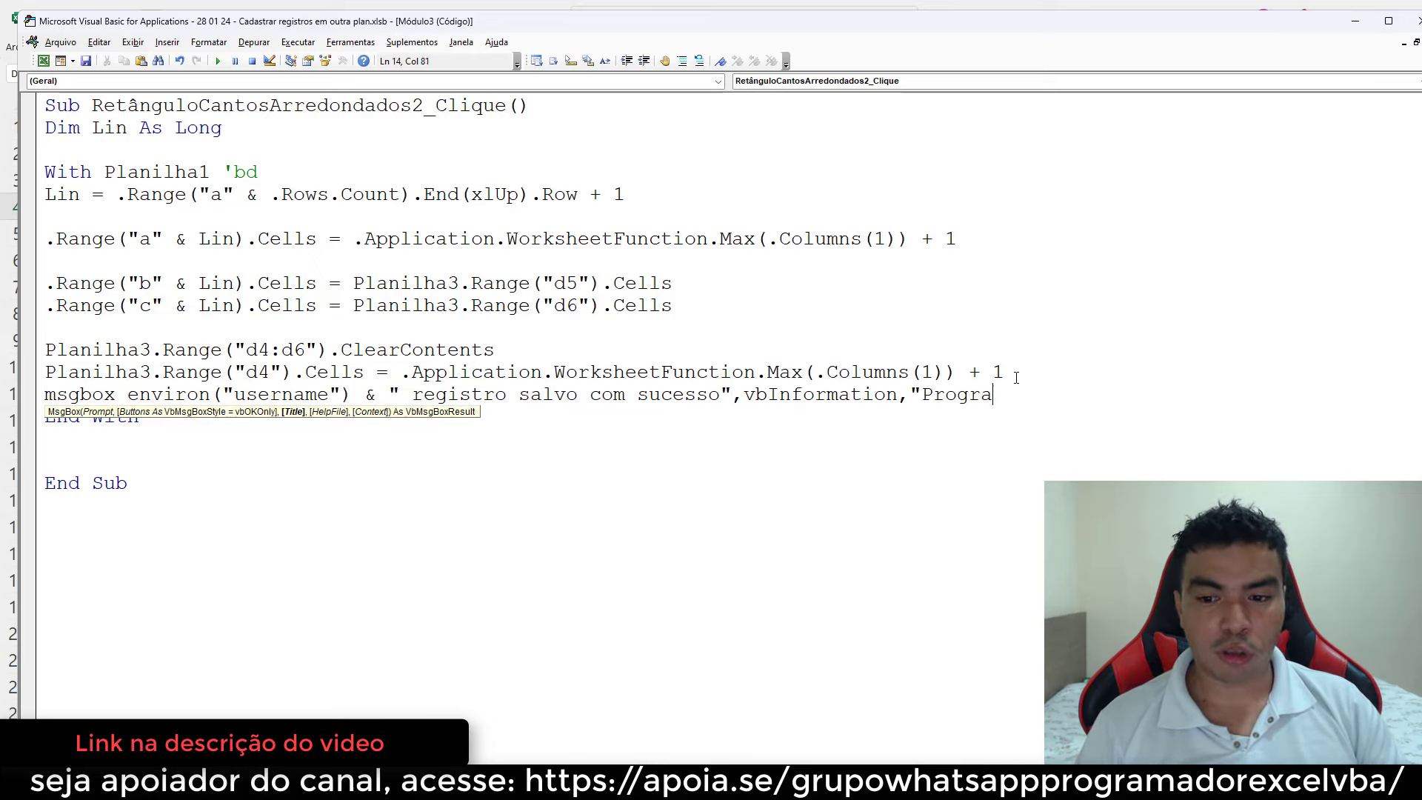
text(or Exce)
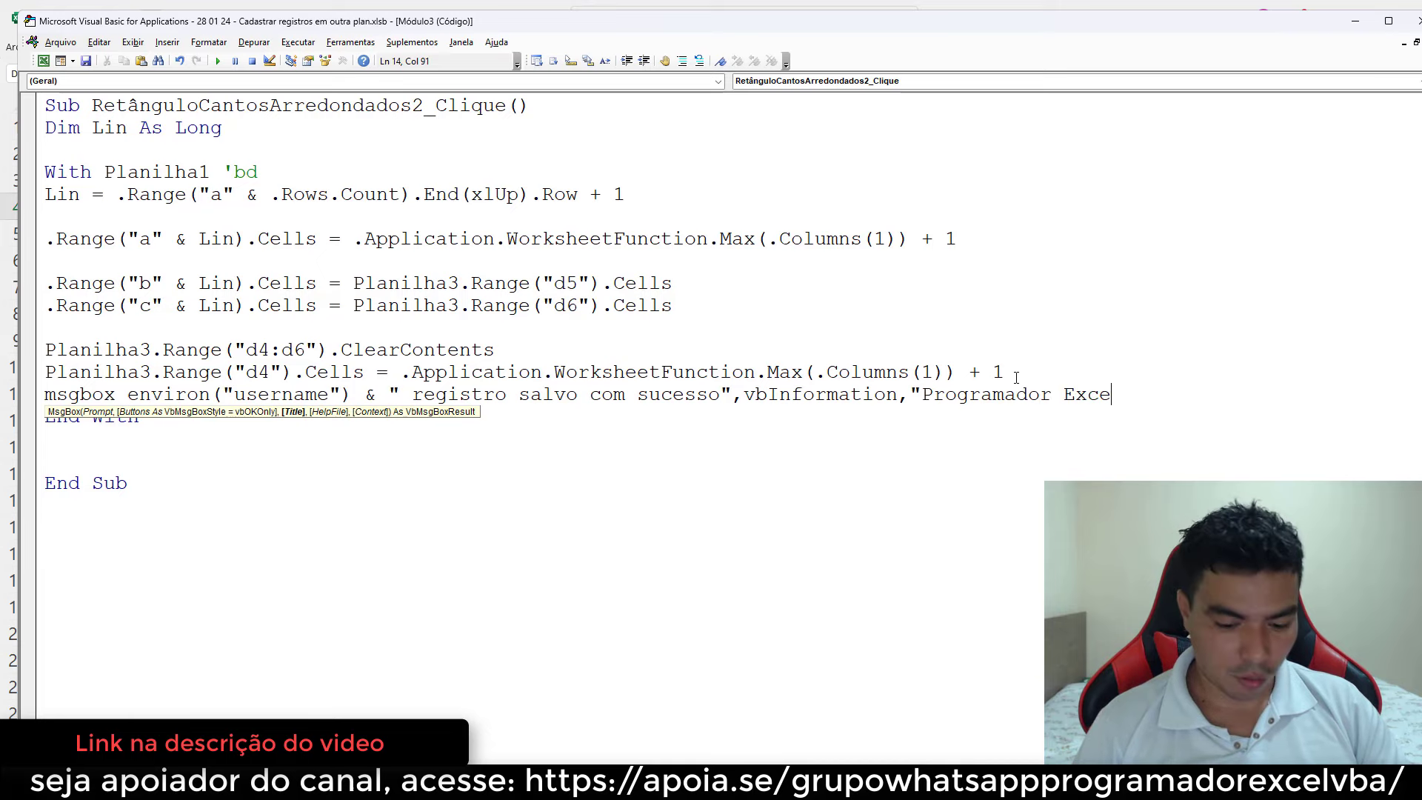
text(l VBA)
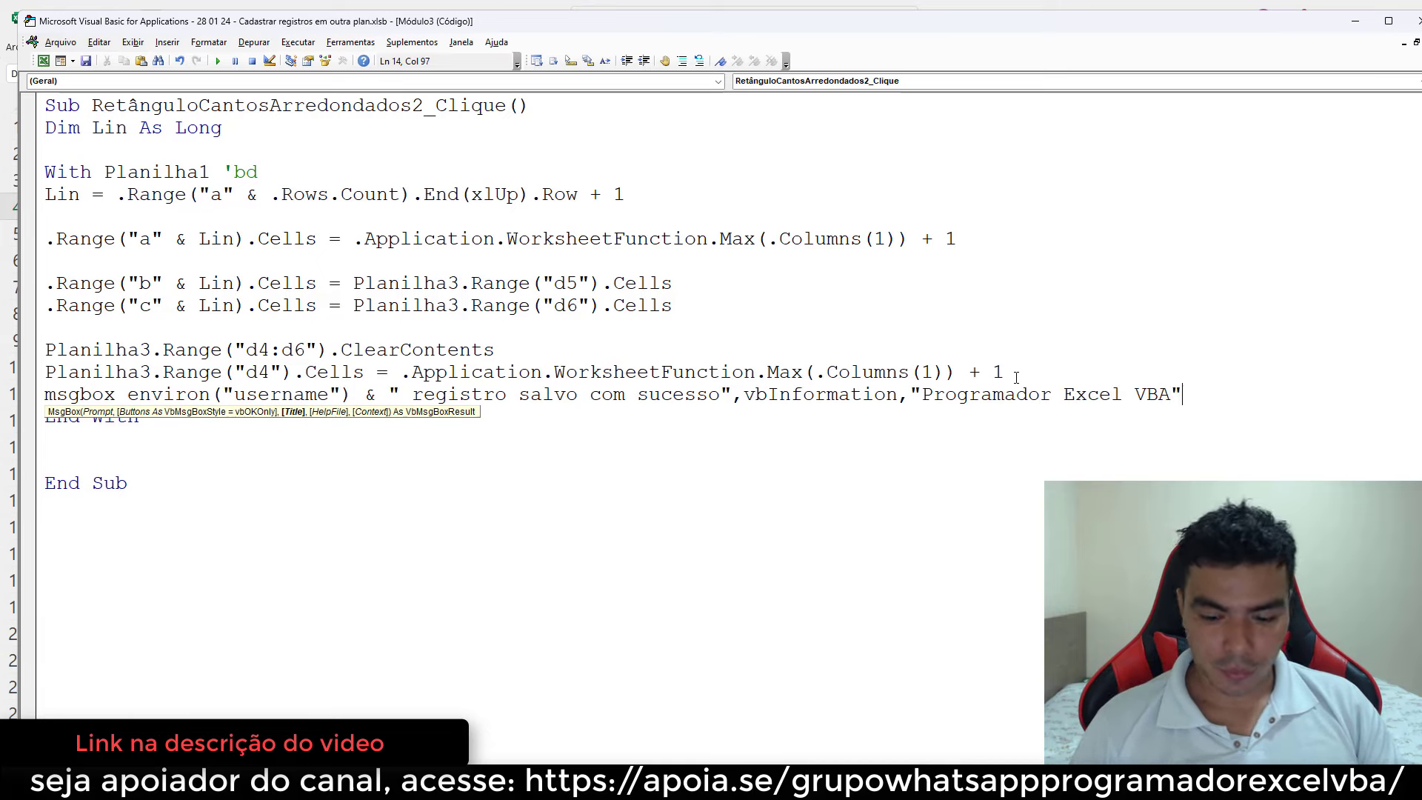
click(572, 486)
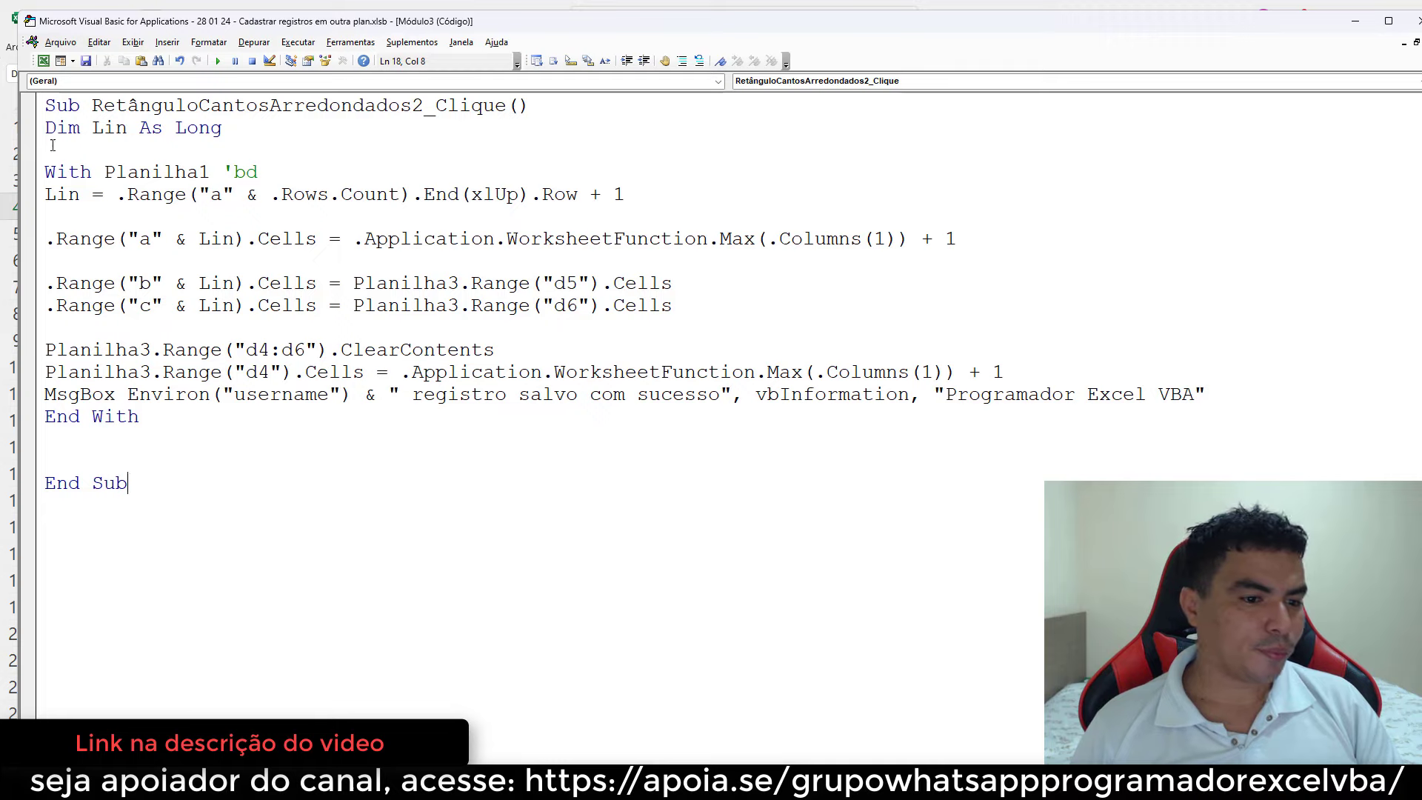
- Run the form's save macro and dismiss the 'registro salvo com sucesso' message
click(43, 60)
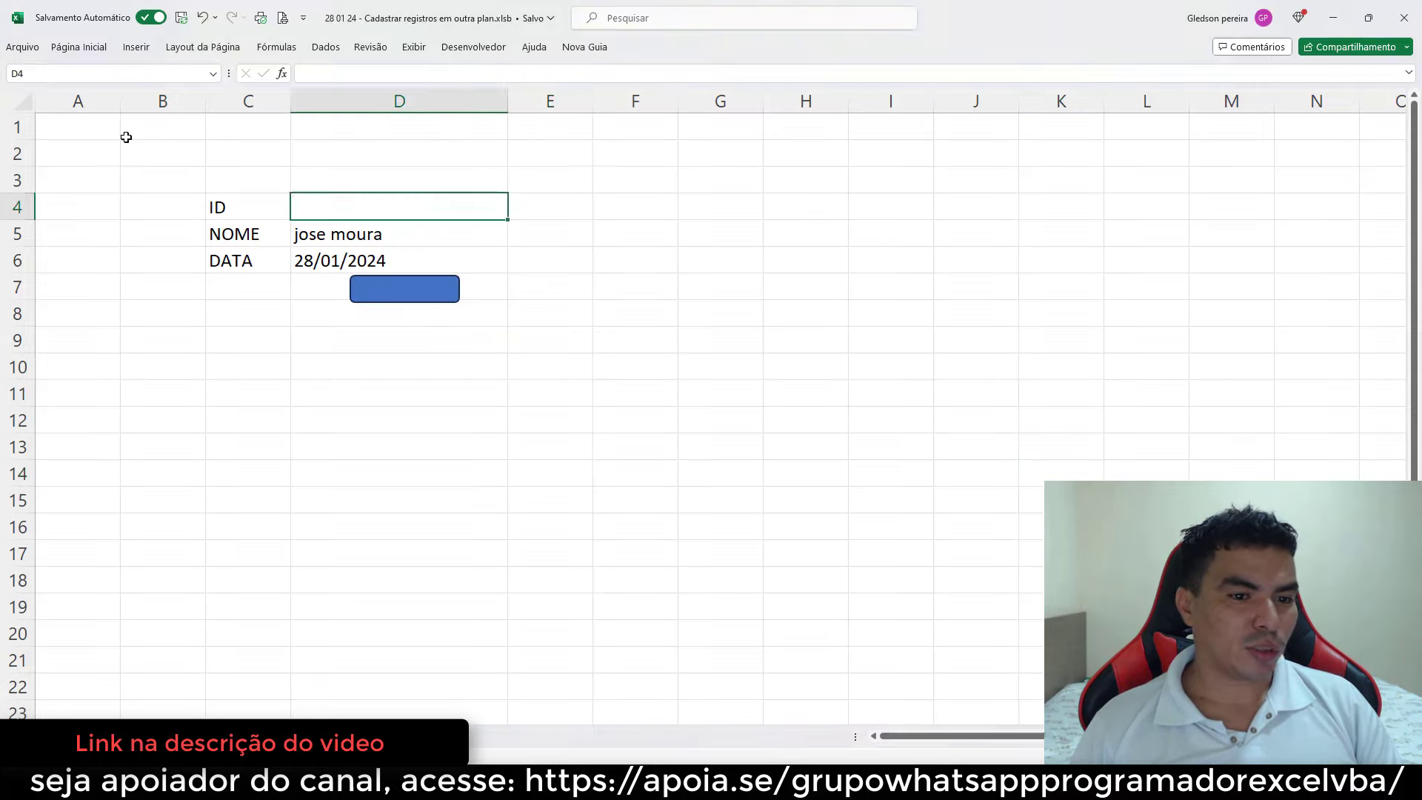
click(519, 467)
click(395, 294)
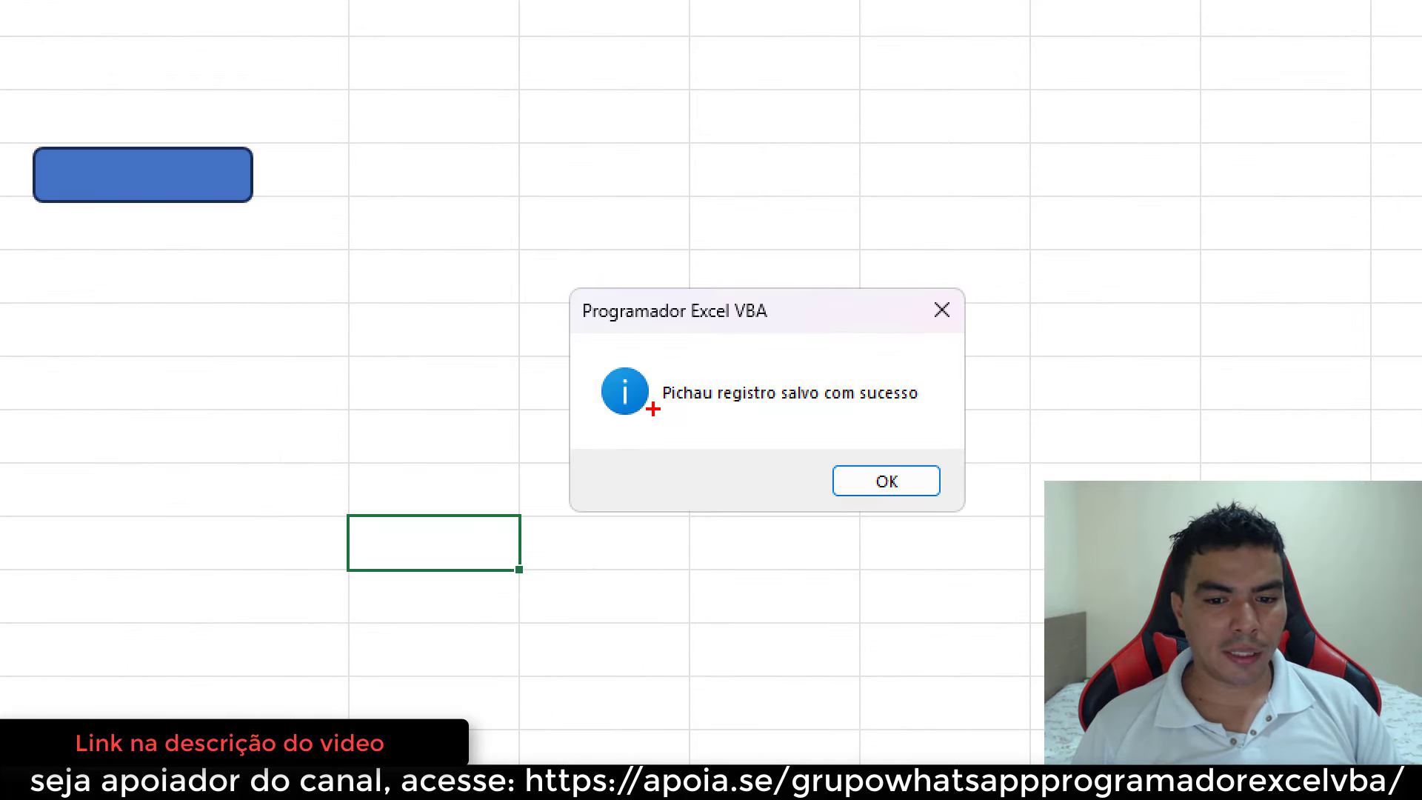
mouse_move(653, 409)
mouse_down()
mouse_move(702, 407)
mouse_move(744, 500)
mouse_up()
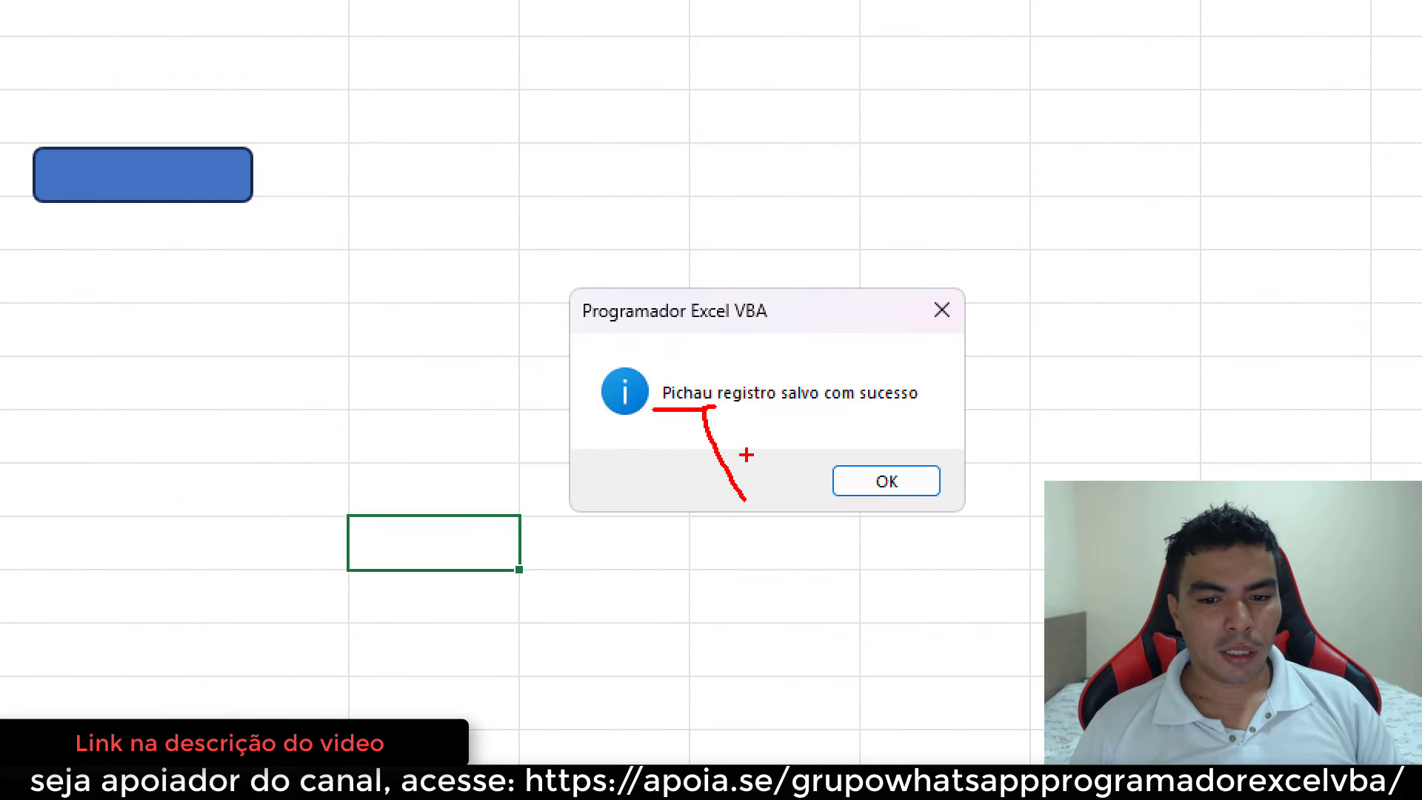
drag(736, 412, 939, 407)
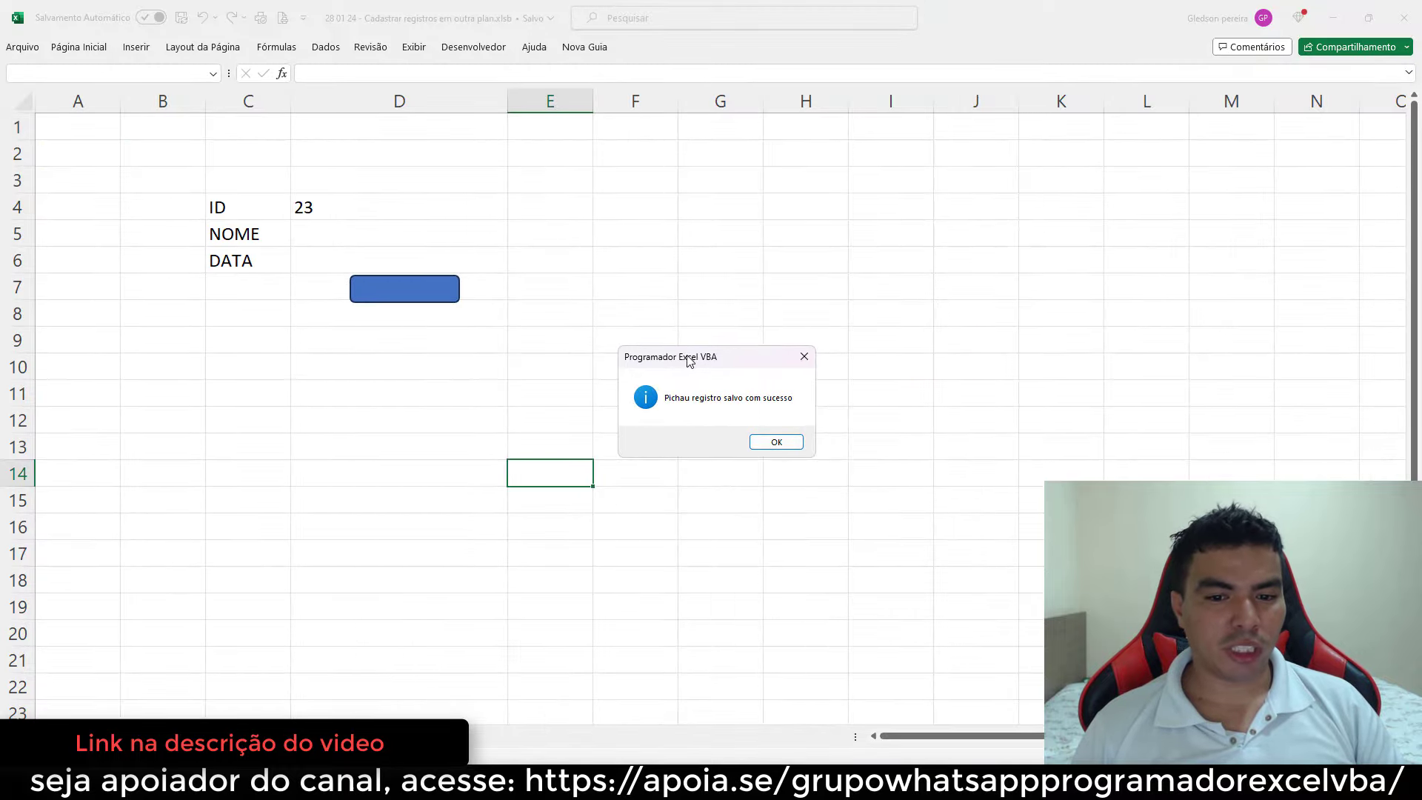
click(774, 442)
- Verify ID 23 in D4 and the new record on the data sheet, then return to the form
click(305, 209)
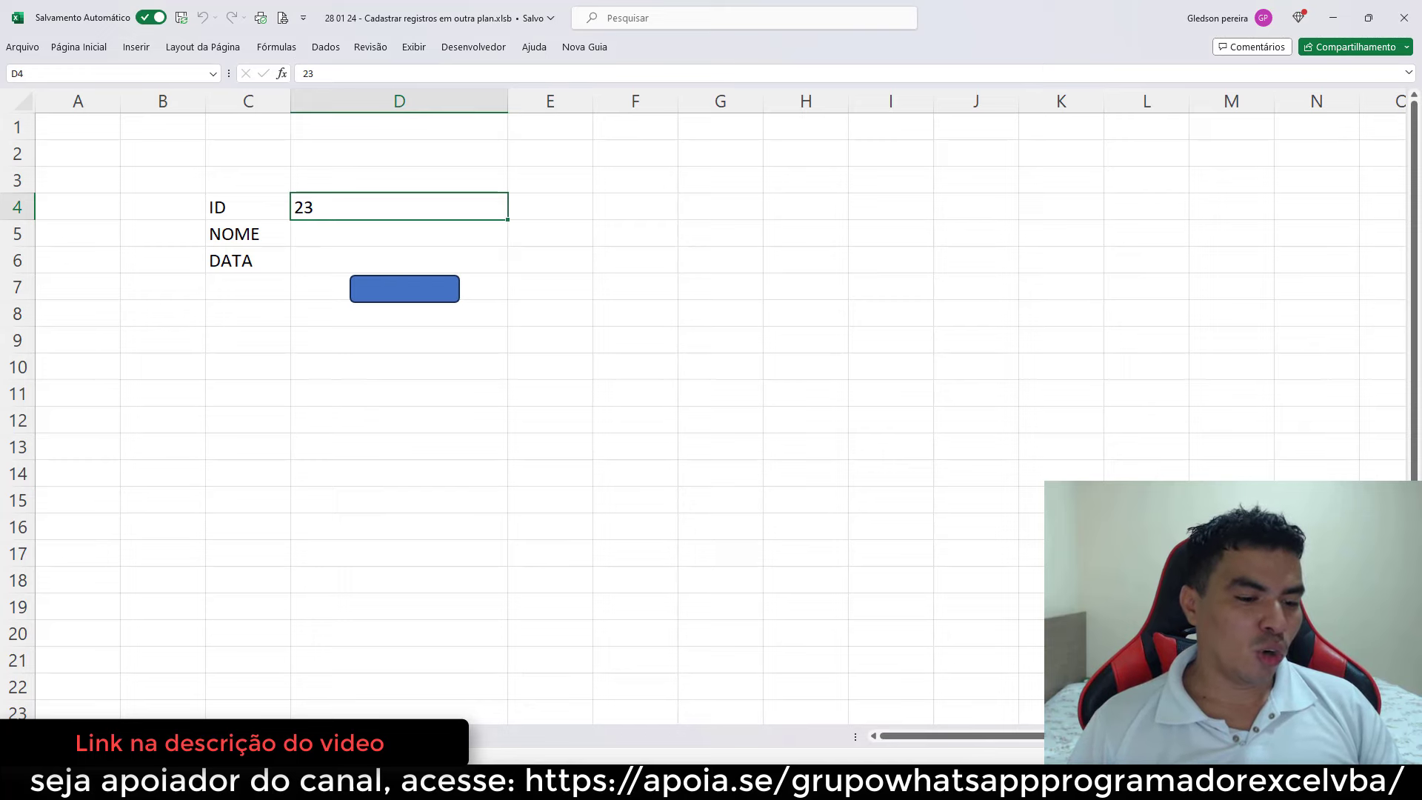
key(ctrl+Page_Up)
scroll(138, 651, down, 1)
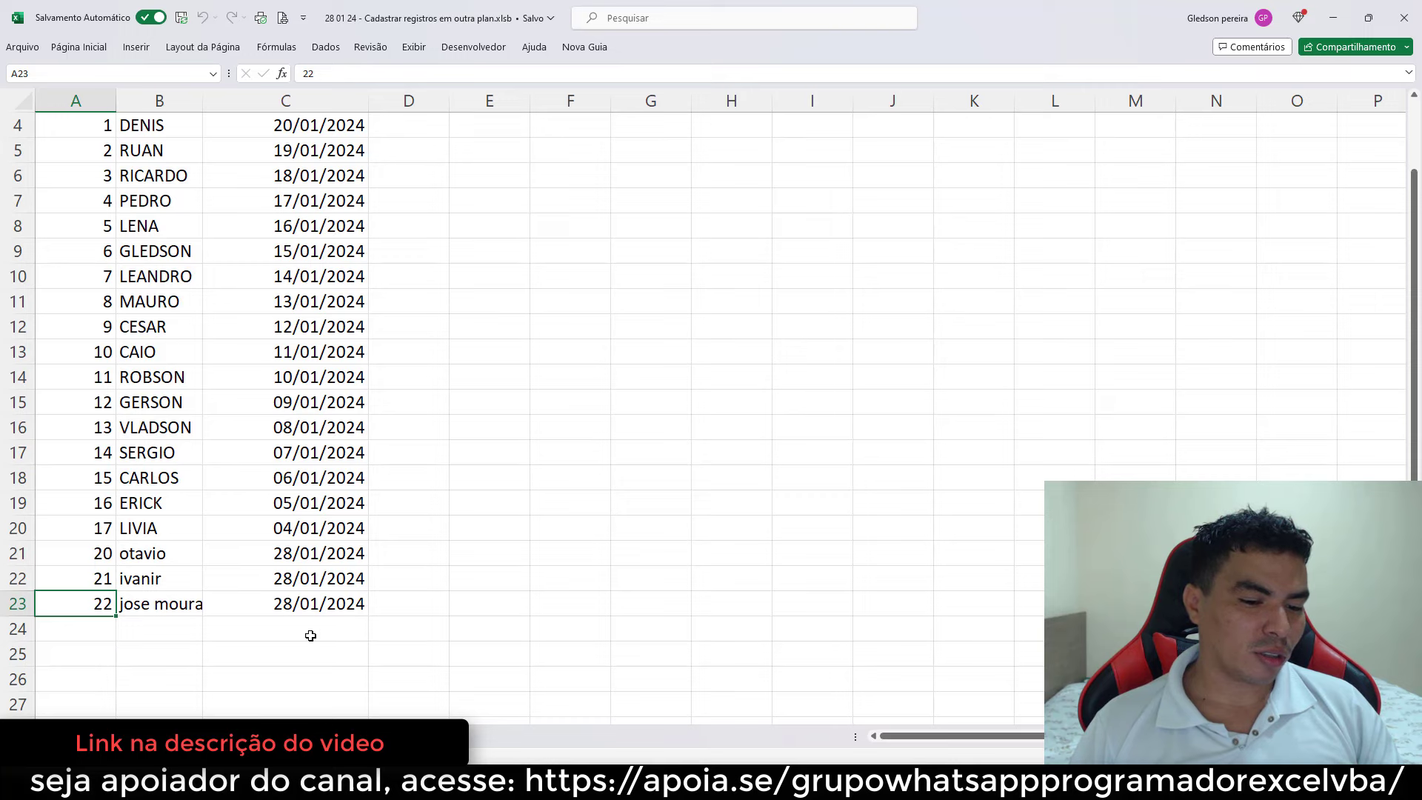
key(ctrl+Page_Down)
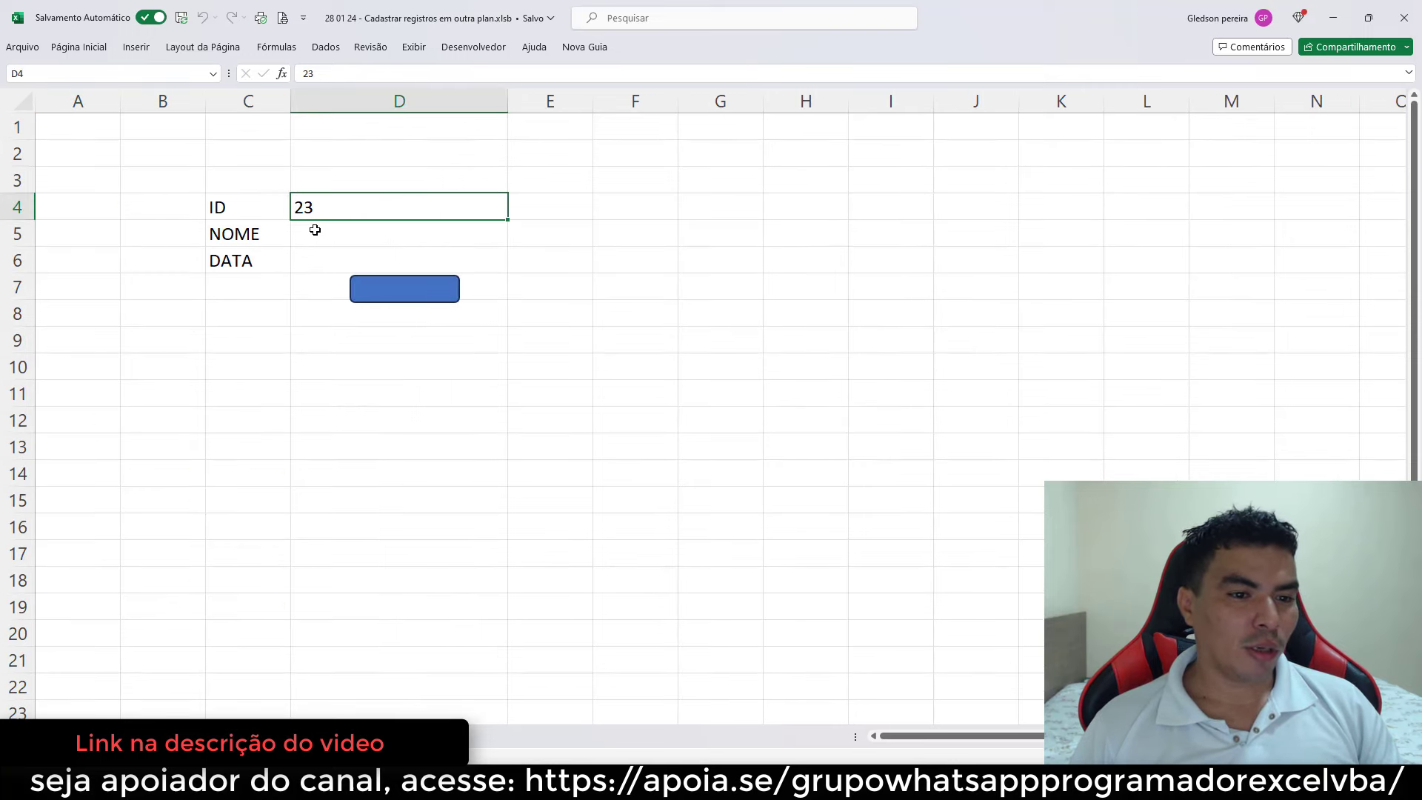
- Enter a new name with today's date, save it as record 23, and dismiss the message
click(315, 231)
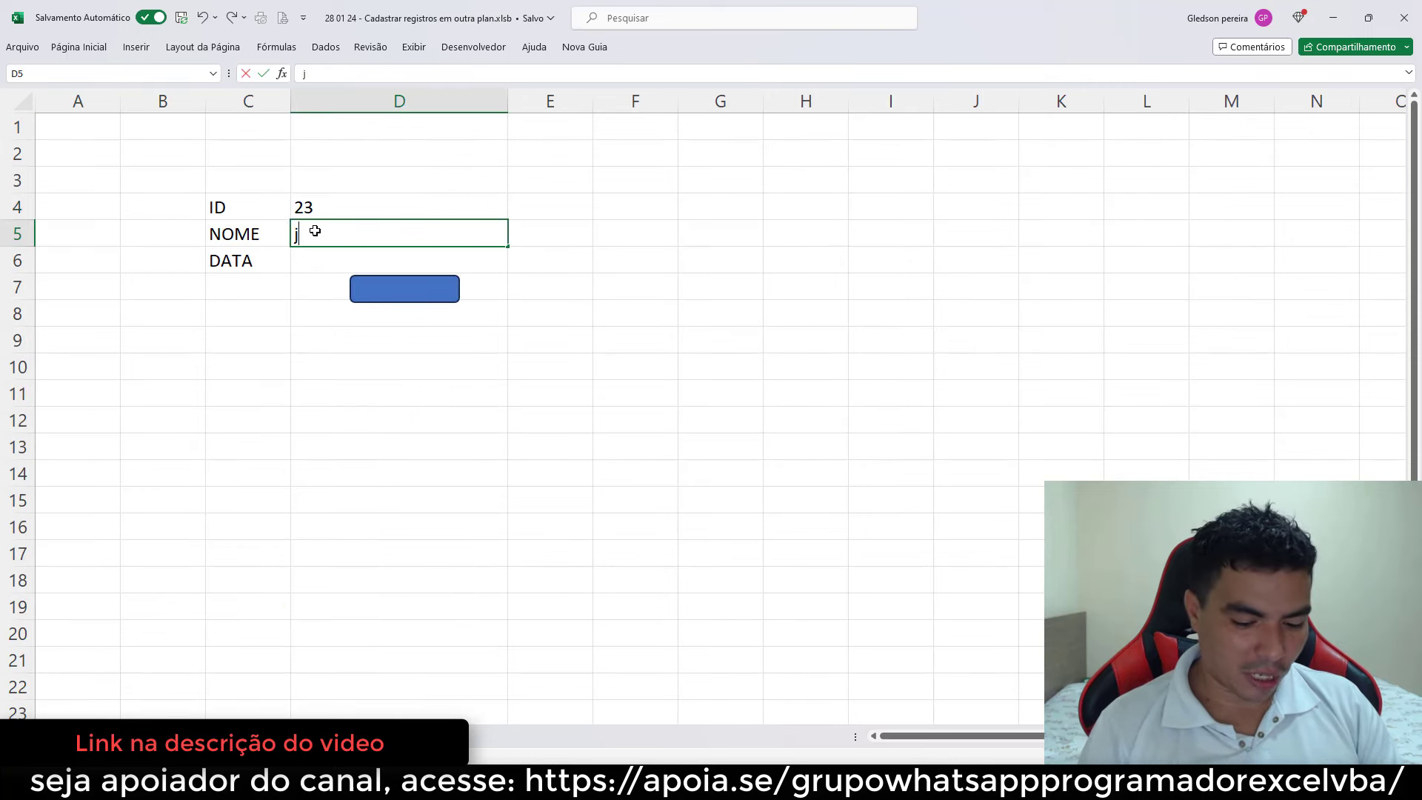
text(julio)
key(Return)
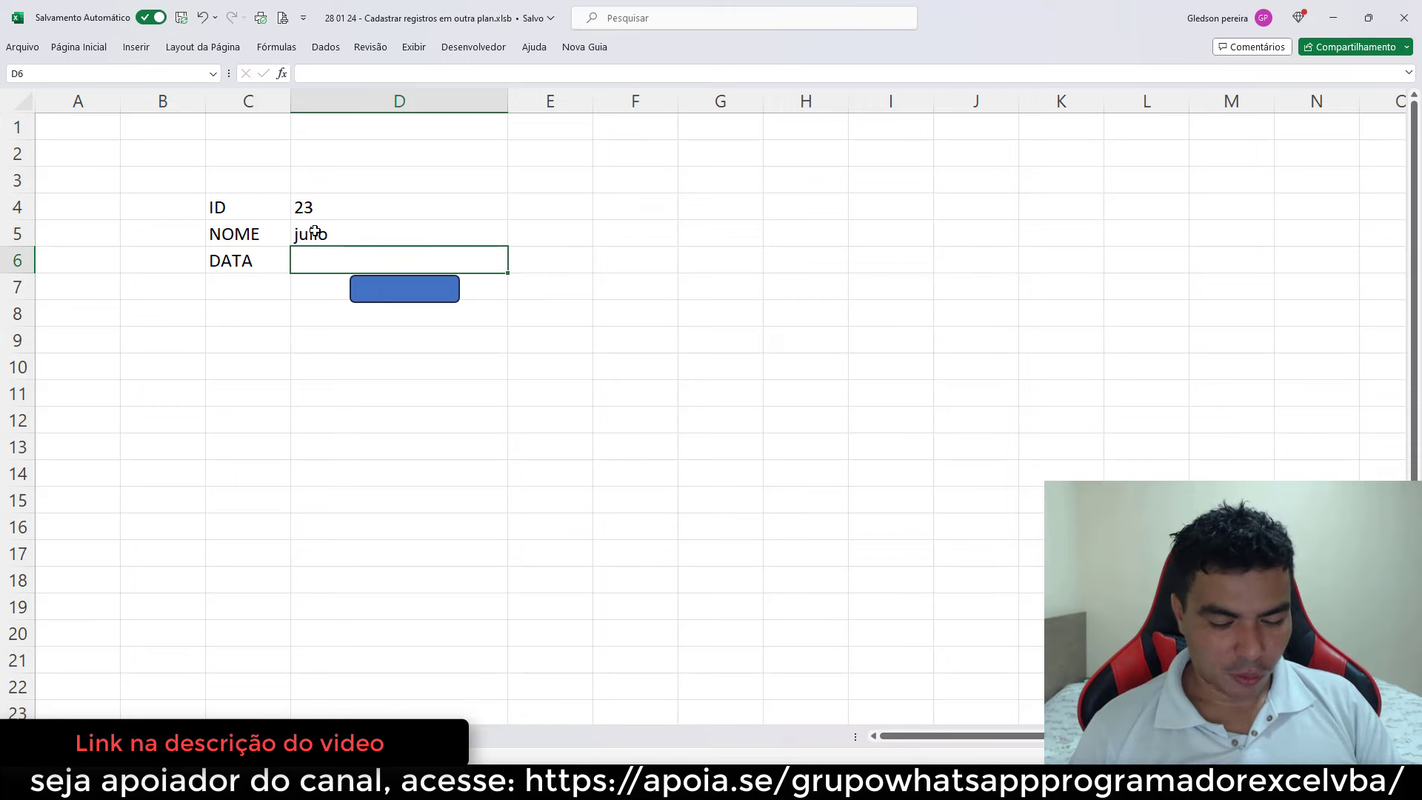
key(ctrl+semicolon)
click(330, 437)
click(377, 292)
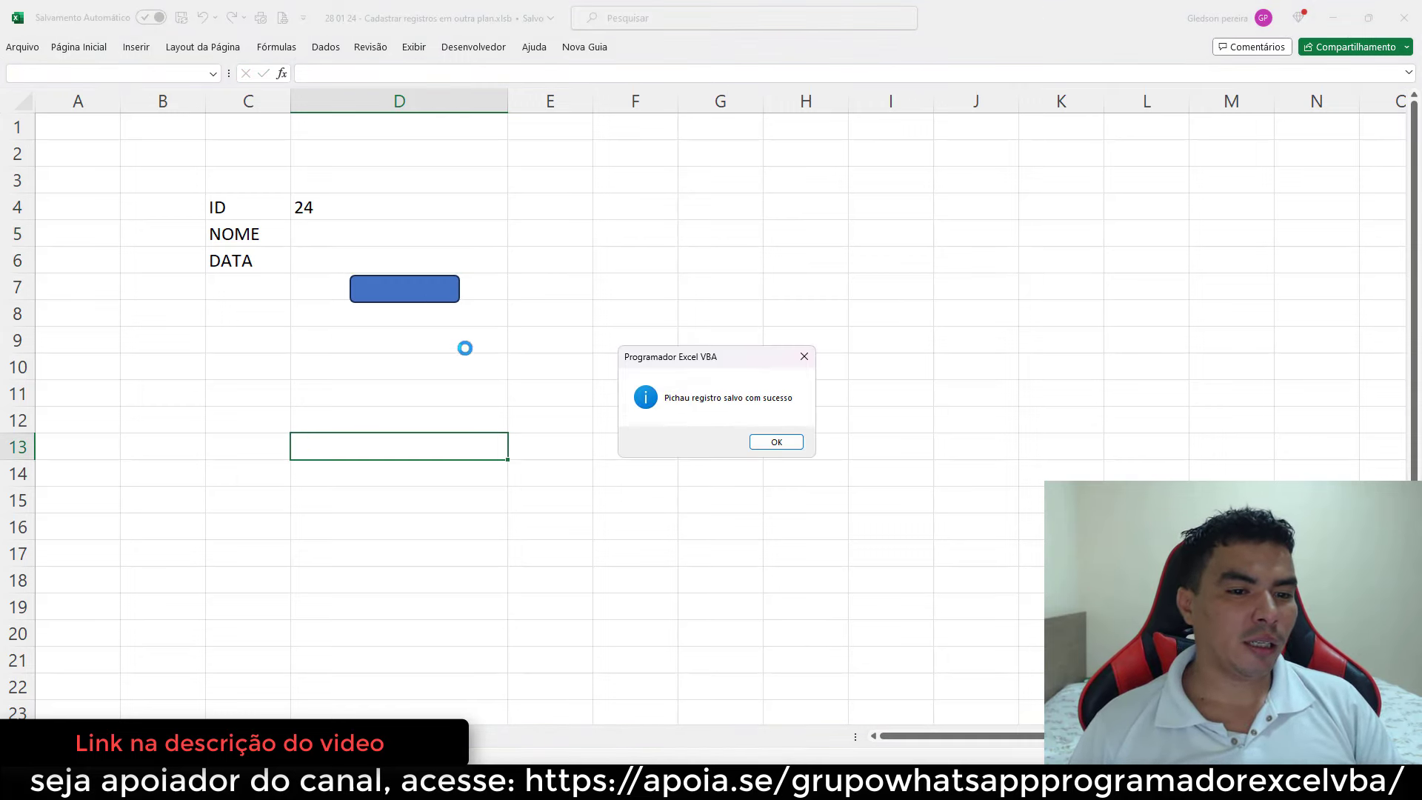
click(754, 440)
- Confirm ID 24 in D4 and record 23 on the data sheet, then return to the form
click(329, 208)
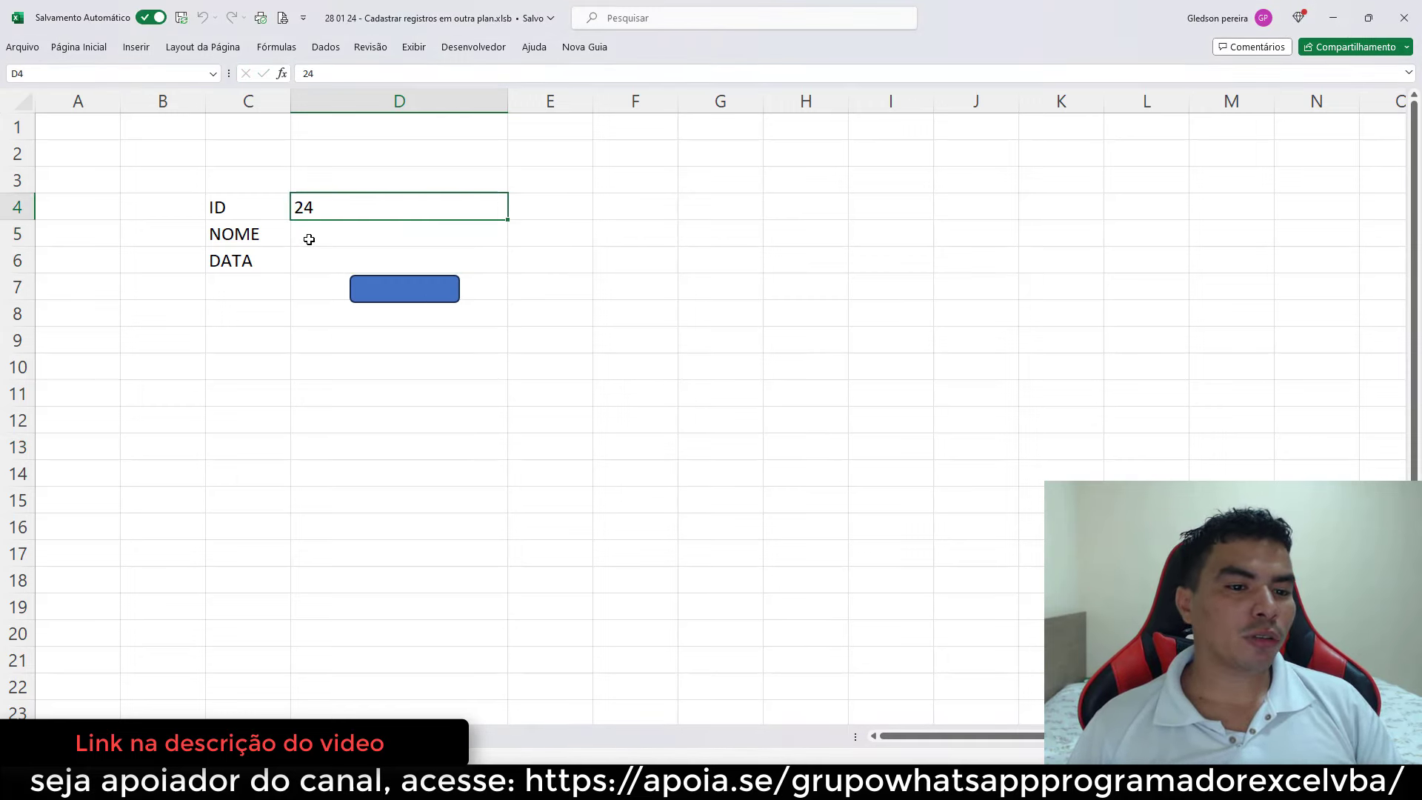
click(155, 736)
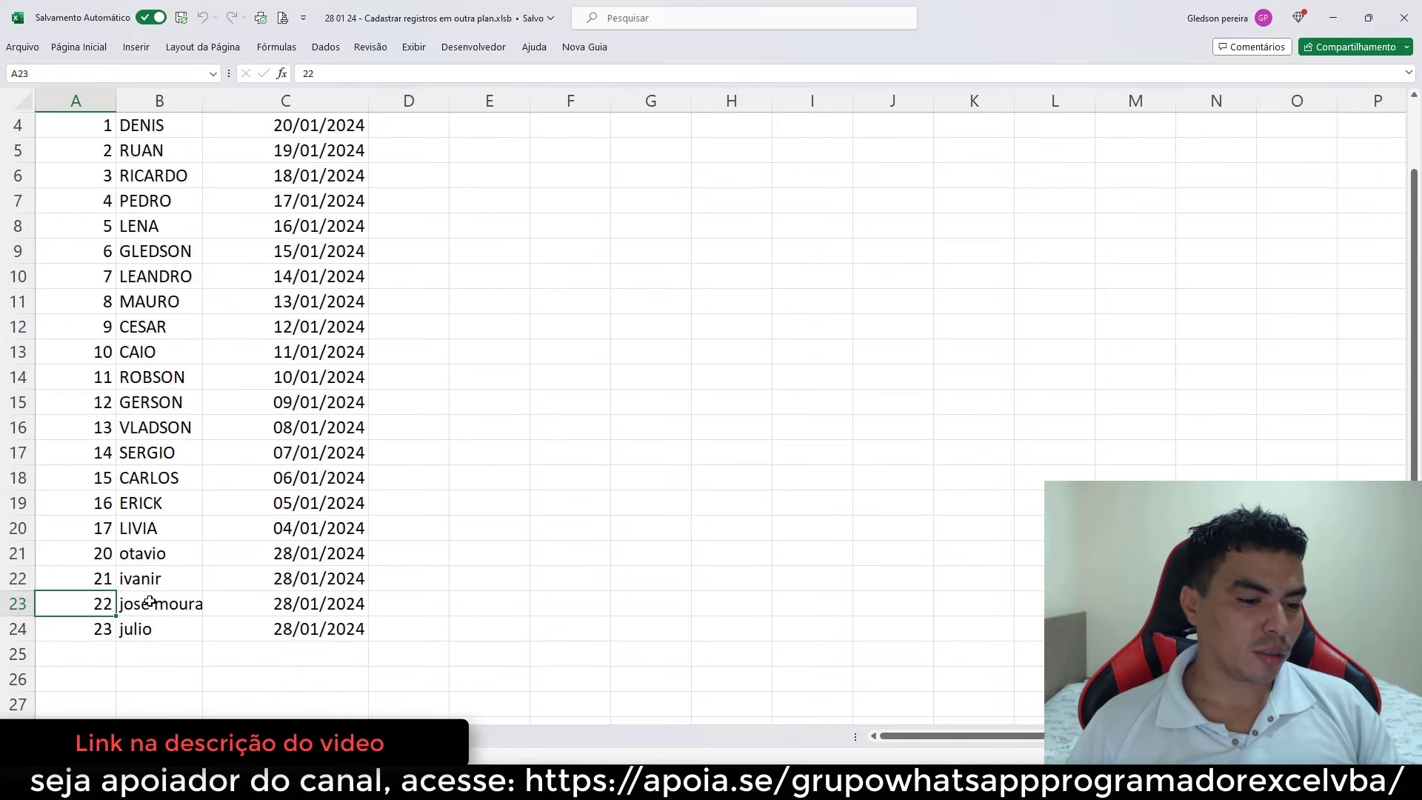
scroll(311, 631, up, 1)
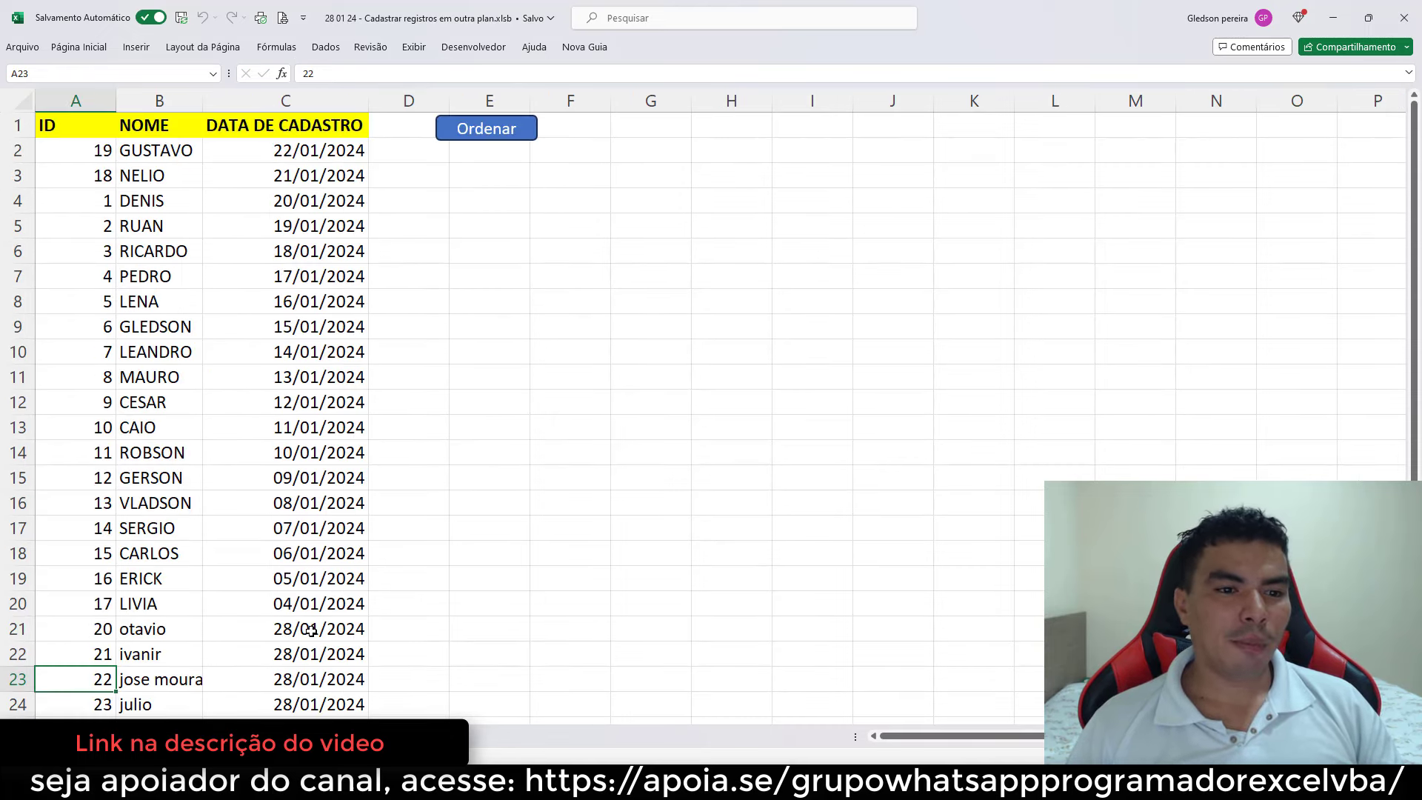
click(222, 736)
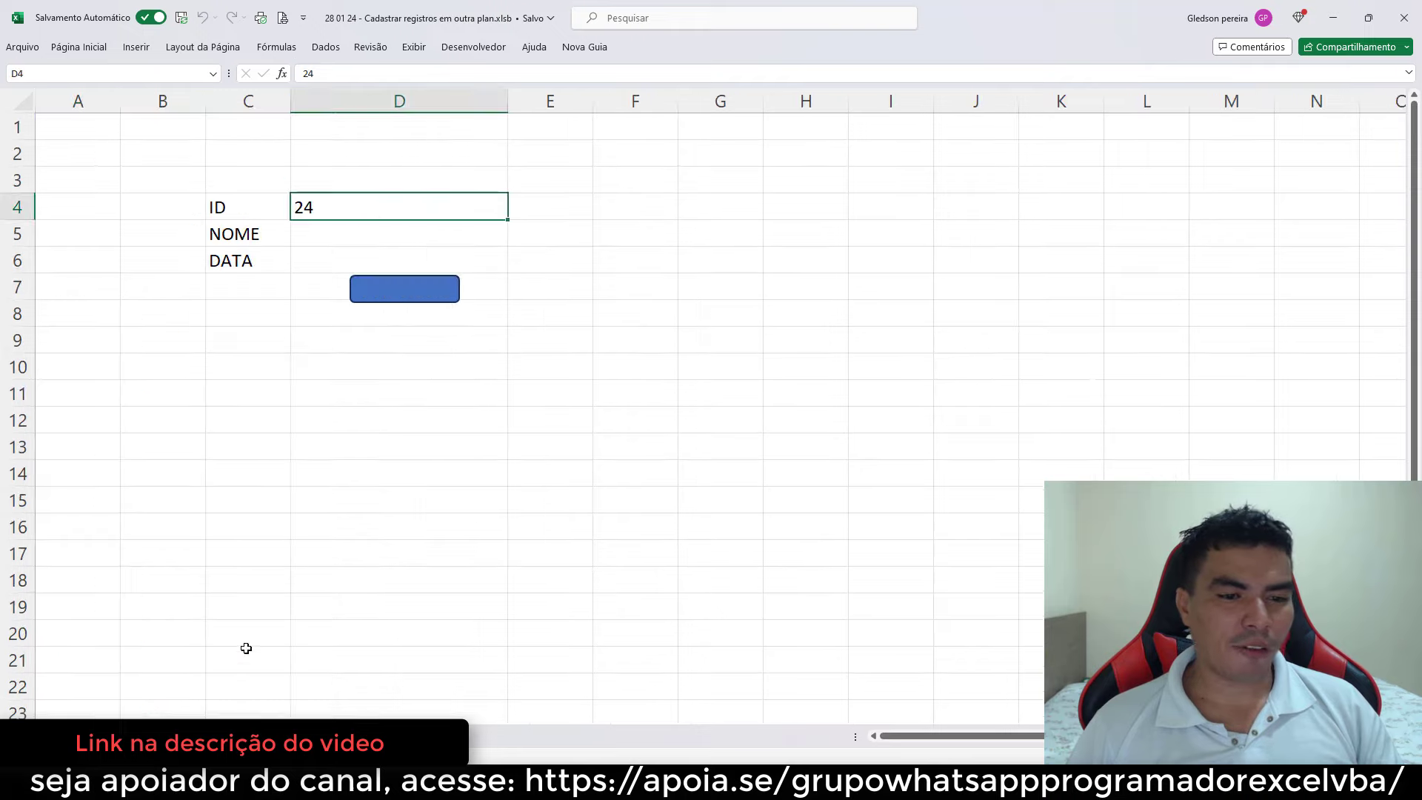